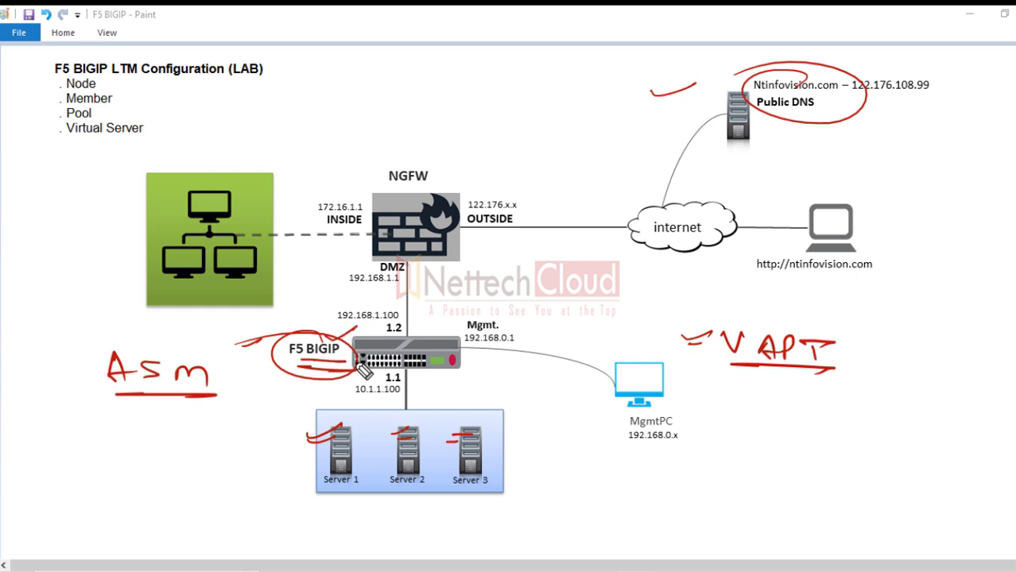
Step: Mark Server 3, tick the firewall's INSIDE address and the F5 BIGIP label, and draw pen lines from the F5 device to the three servers
left_click(450, 433)
left_click_drag(457, 442, 467, 441)
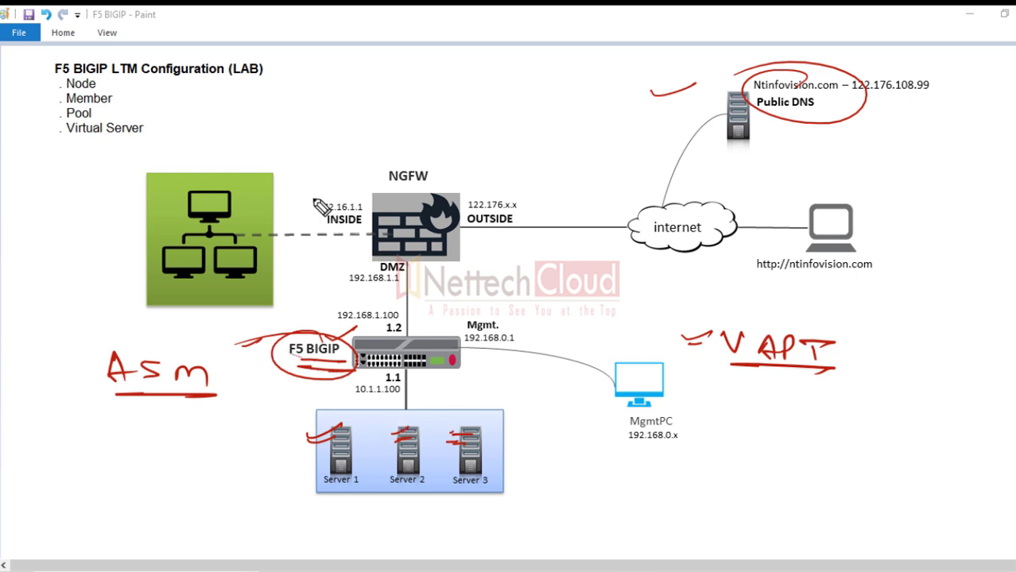
left_click_drag(311, 197, 370, 185)
left_click_drag(244, 342, 290, 323)
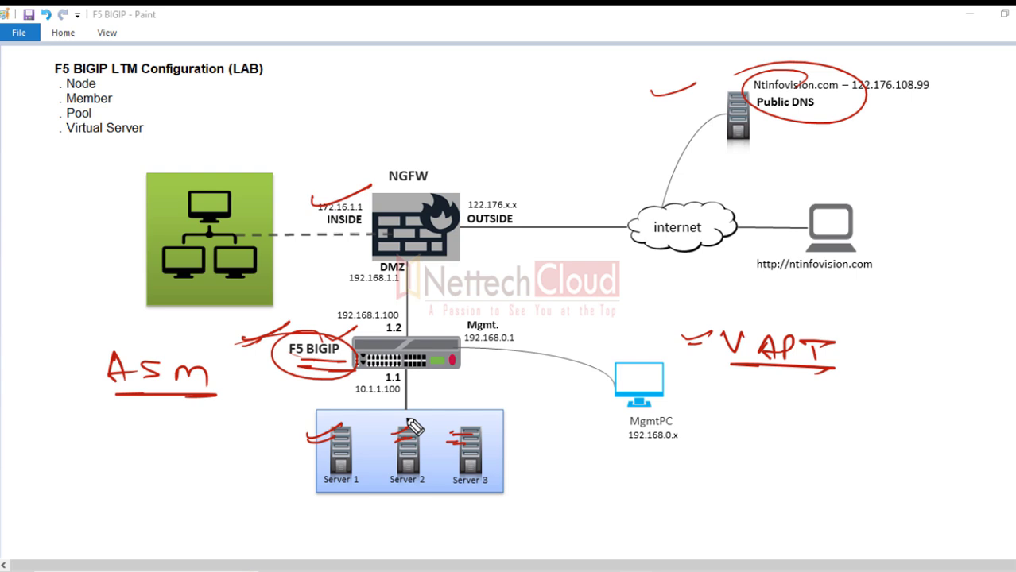
left_click_drag(327, 419, 390, 366)
mouse_move(406, 428)
left_mouse_down()
mouse_move(391, 366)
mouse_move(484, 411)
left_mouse_up()
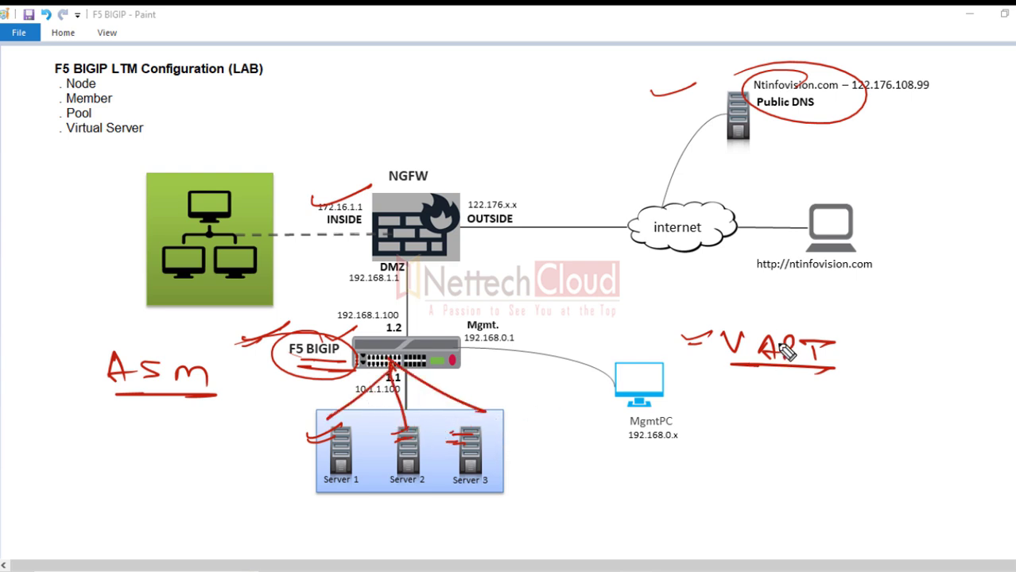
Step: Circle the handwritten VAPT note and write an underlined "Kali Linux" beneath it in red pen
left_click_drag(729, 334, 778, 325)
mouse_move(707, 427)
left_mouse_down()
mouse_move(716, 463)
mouse_move(762, 449)
mouse_move(793, 463)
mouse_move(793, 450)
left_mouse_up()
left_click_drag(709, 470, 812, 468)
mouse_move(831, 433)
left_mouse_down()
mouse_move(849, 455)
mouse_move(933, 448)
left_mouse_up()
left_click_drag(791, 469, 912, 470)
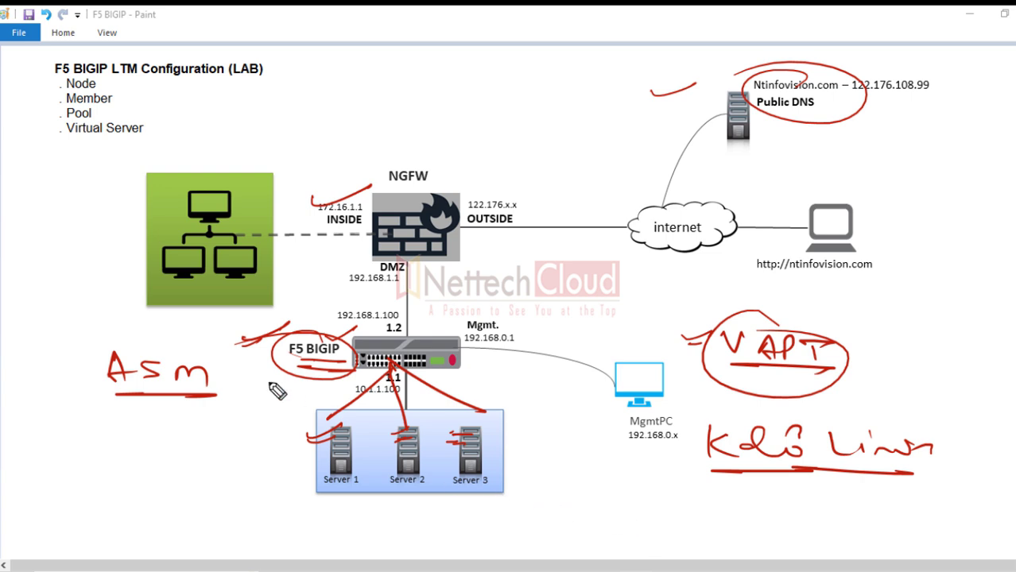
Step: Add a plus sign after the handwritten ASM note, circle, tick and underline the note again, and mark the servers in red pen
left_click_drag(227, 368, 261, 366)
left_click_drag(246, 353, 248, 391)
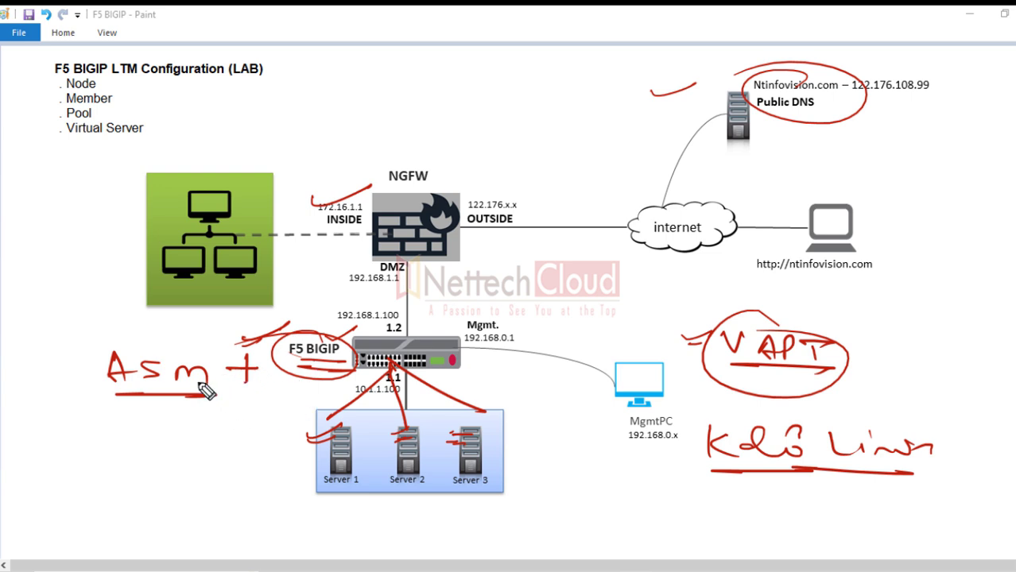
left_click_drag(159, 337, 10, 393)
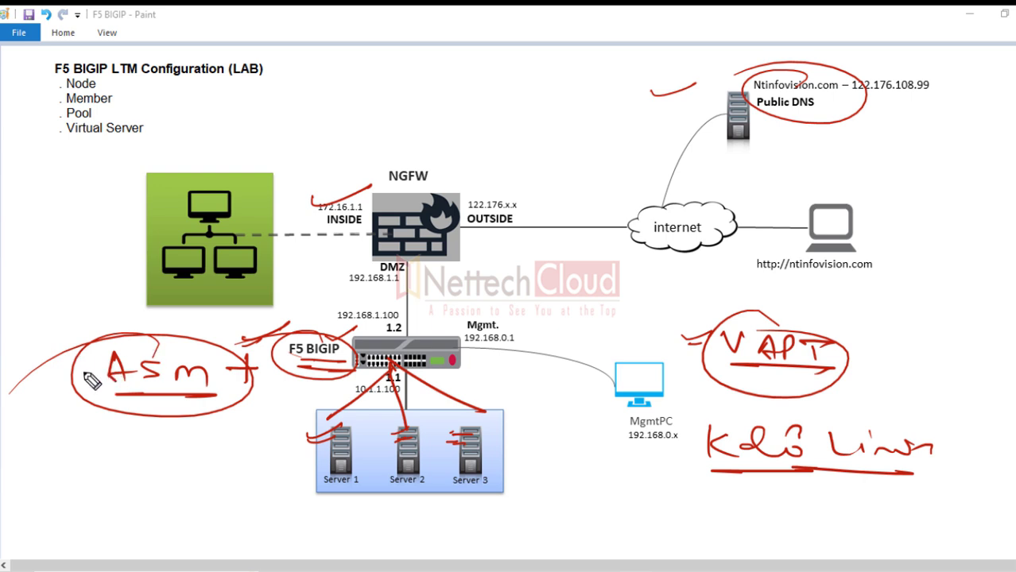
left_click_drag(44, 347, 86, 344)
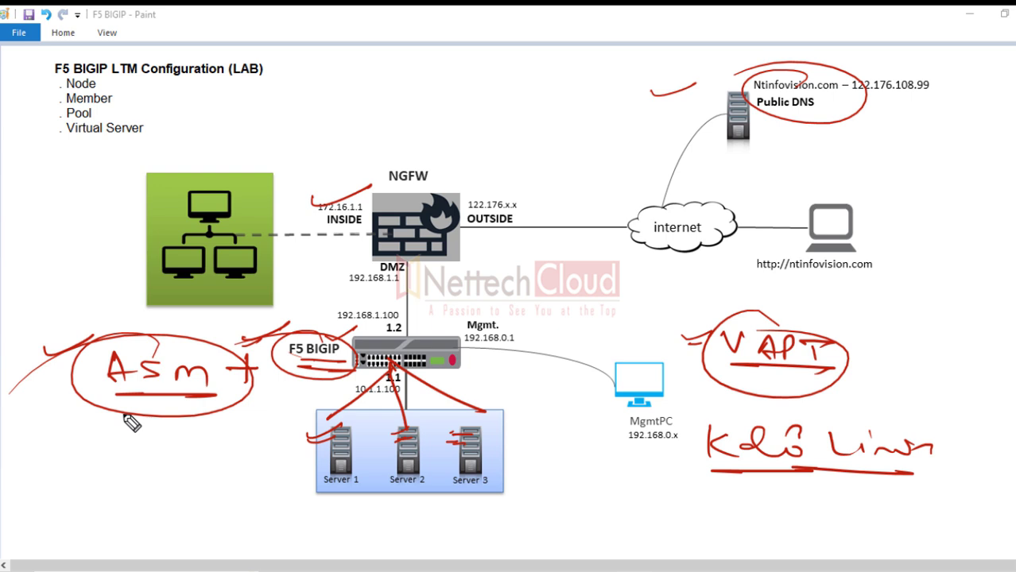
left_click_drag(326, 453, 312, 456)
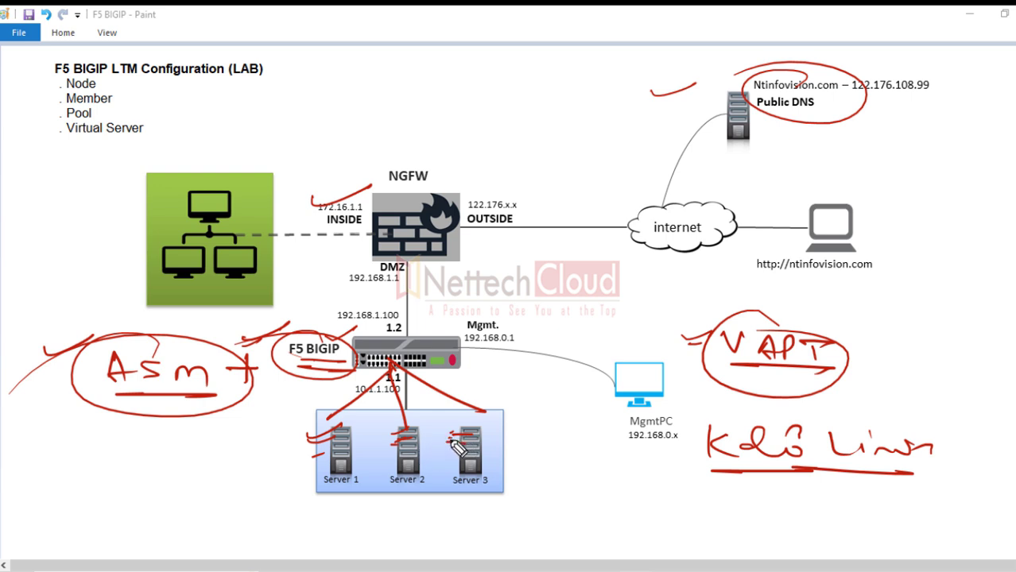
mouse_move(163, 397)
left_mouse_down()
mouse_move(125, 400)
mouse_move(167, 396)
left_mouse_up()
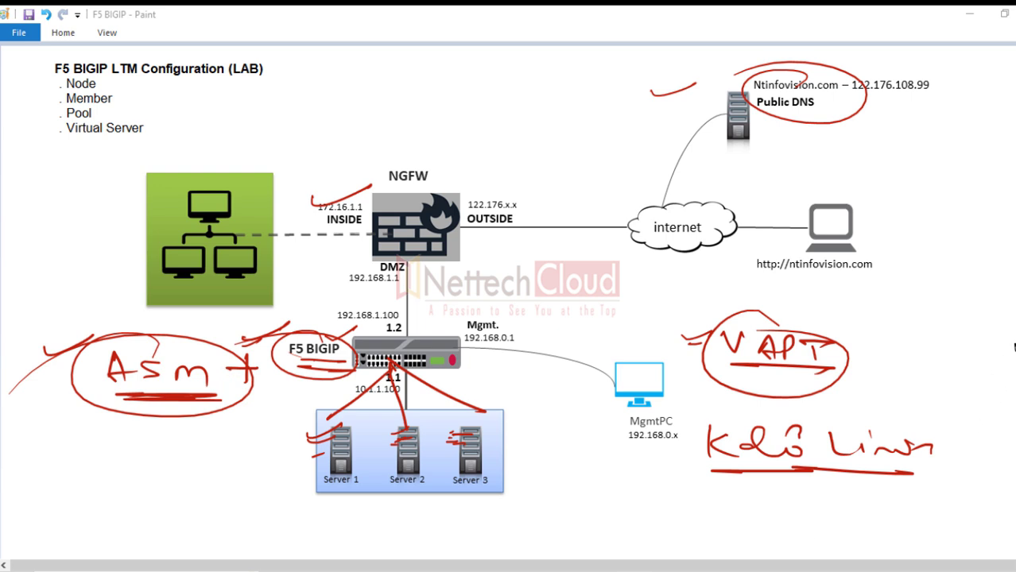
Step: Clear all pen annotations, then temporarily highlight the F5 BIGIP LTM Configuration heading, the F5 device and the Ntinfovision.com IP address
key("e")
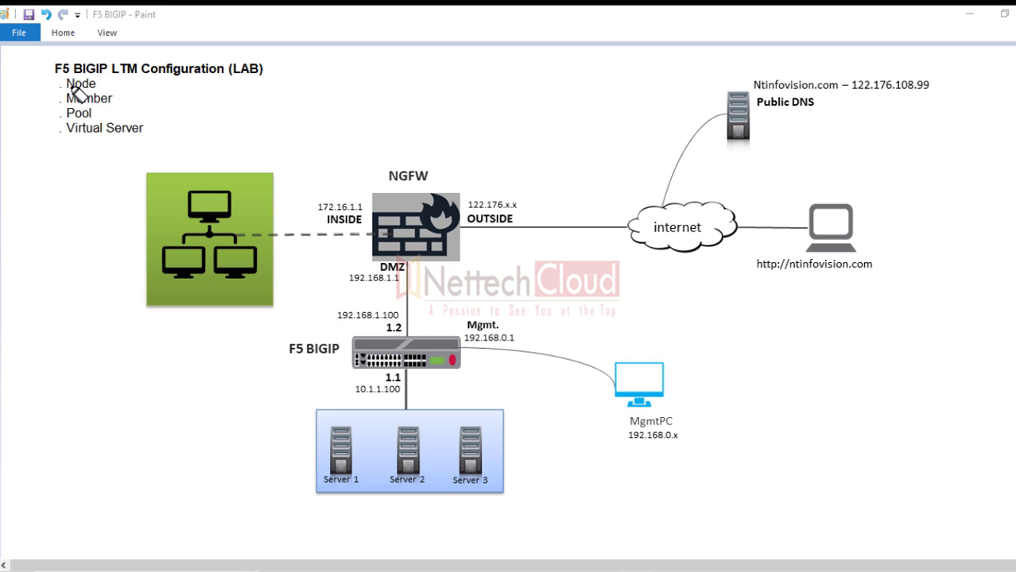
left_click_drag(49, 69, 260, 69)
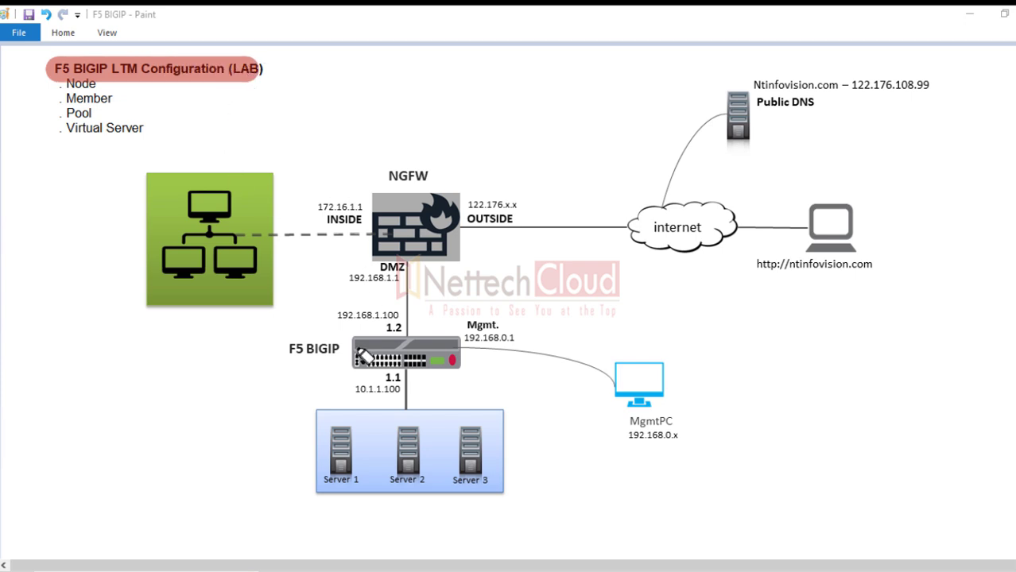
mouse_move(350, 343)
left_mouse_down()
mouse_move(442, 343)
mouse_move(461, 364)
mouse_move(333, 361)
mouse_move(350, 381)
mouse_move(459, 375)
left_mouse_up()
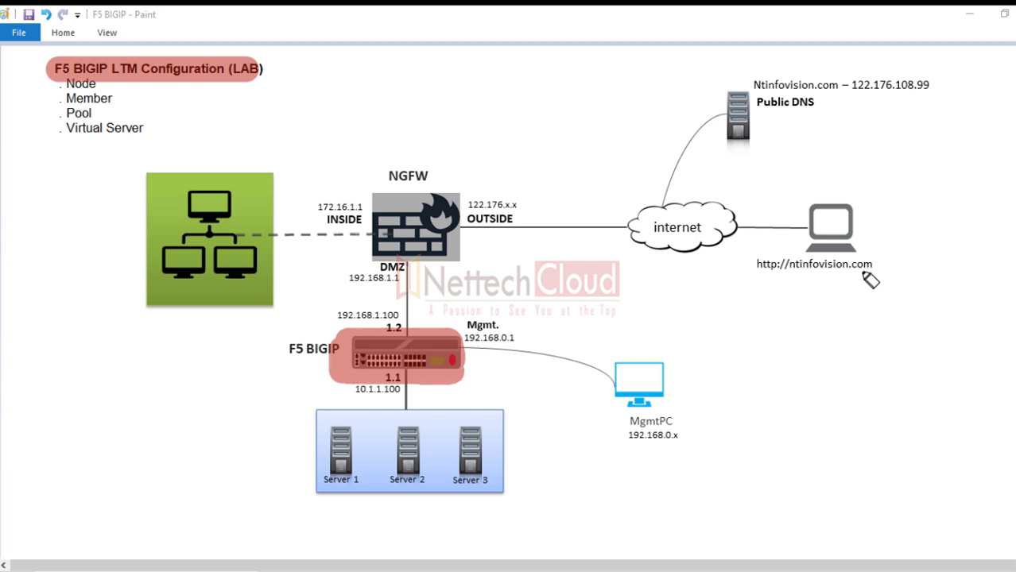
mouse_move(844, 84)
left_mouse_down()
mouse_move(897, 89)
mouse_move(850, 95)
left_mouse_up()
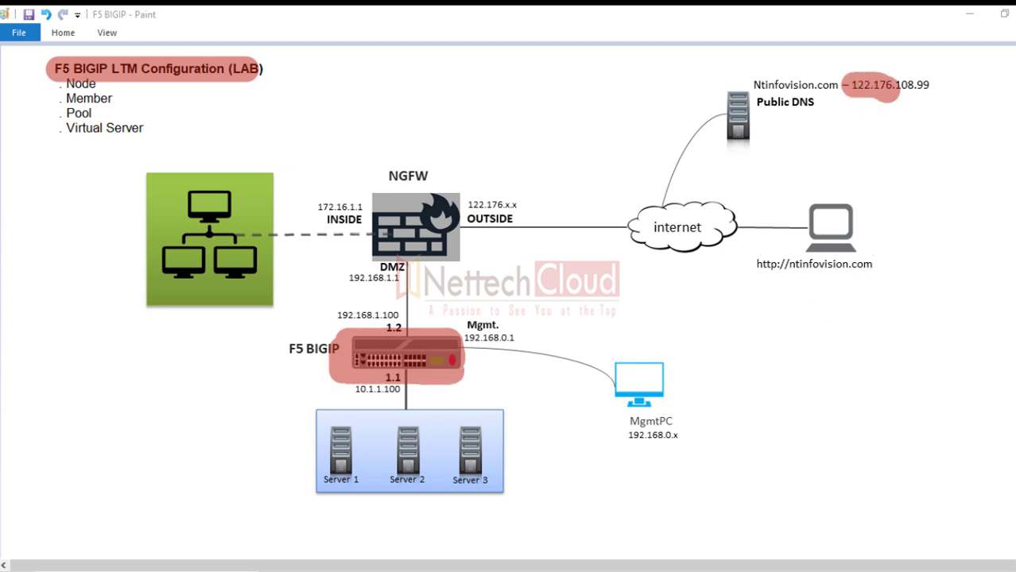
key("Escape")
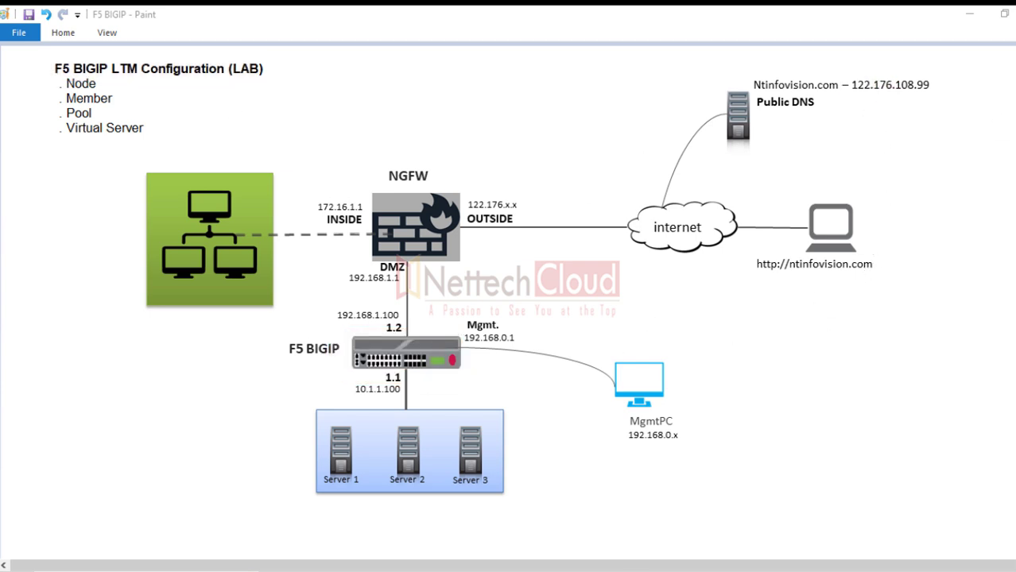
Step: Switch to the BIG-IP console in the browser, expand Local Traffic, and temporarily highlight the Local Traffic and DNS modules
key("alt+Tab")
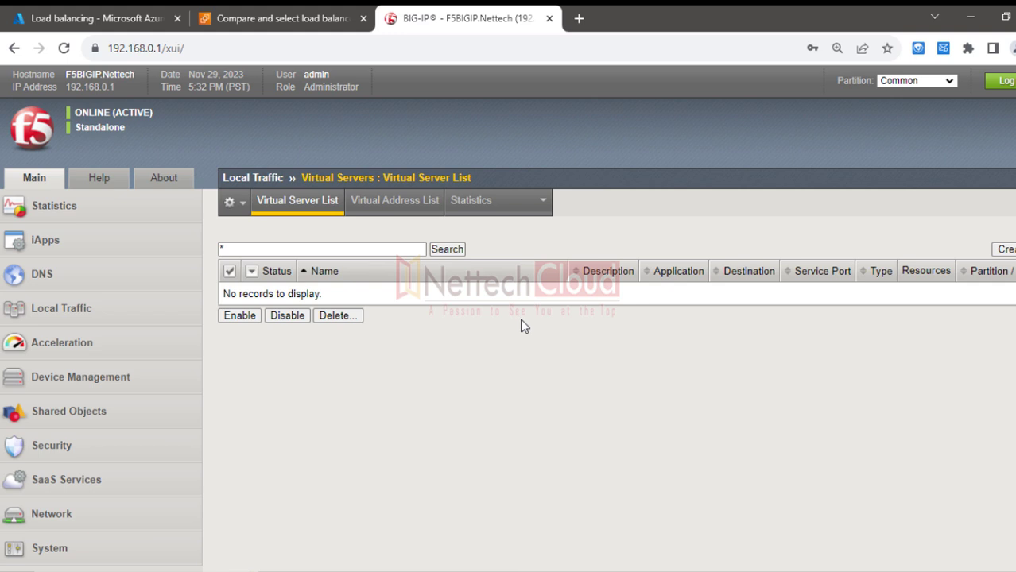
left_click(106, 316)
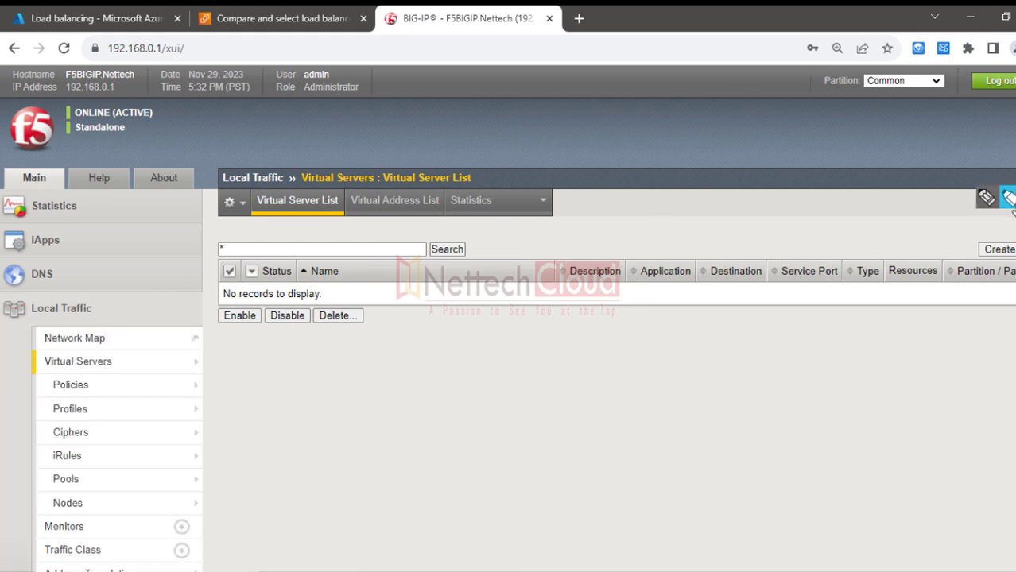
left_click(1008, 203)
left_click_drag(27, 309, 121, 309)
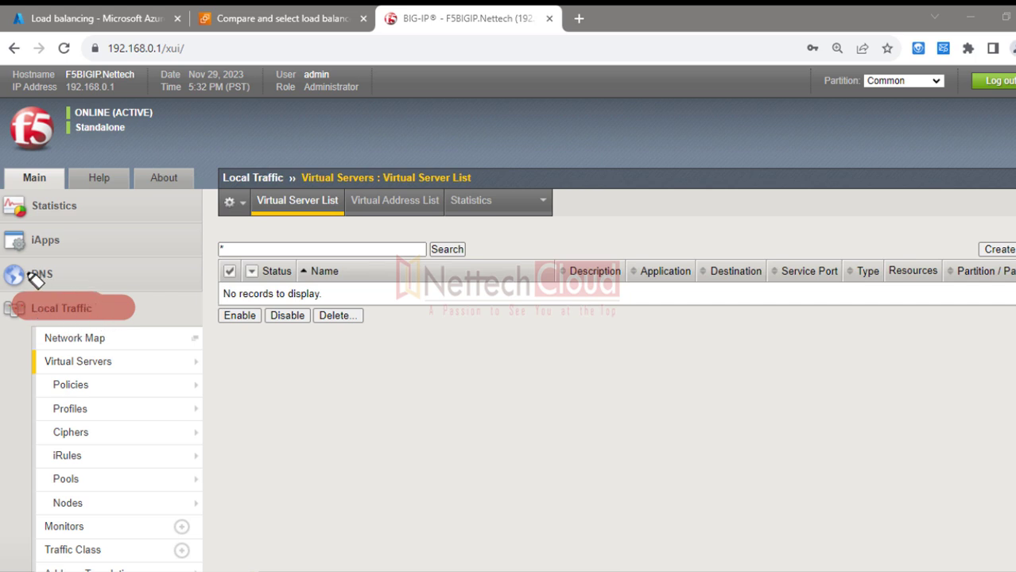
left_click_drag(16, 274, 104, 278)
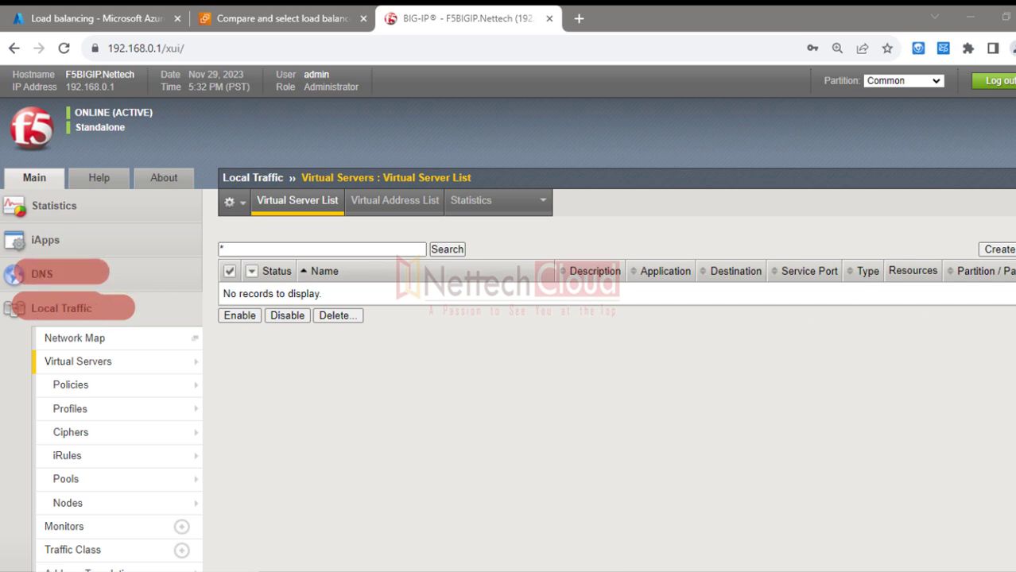
key("Escape")
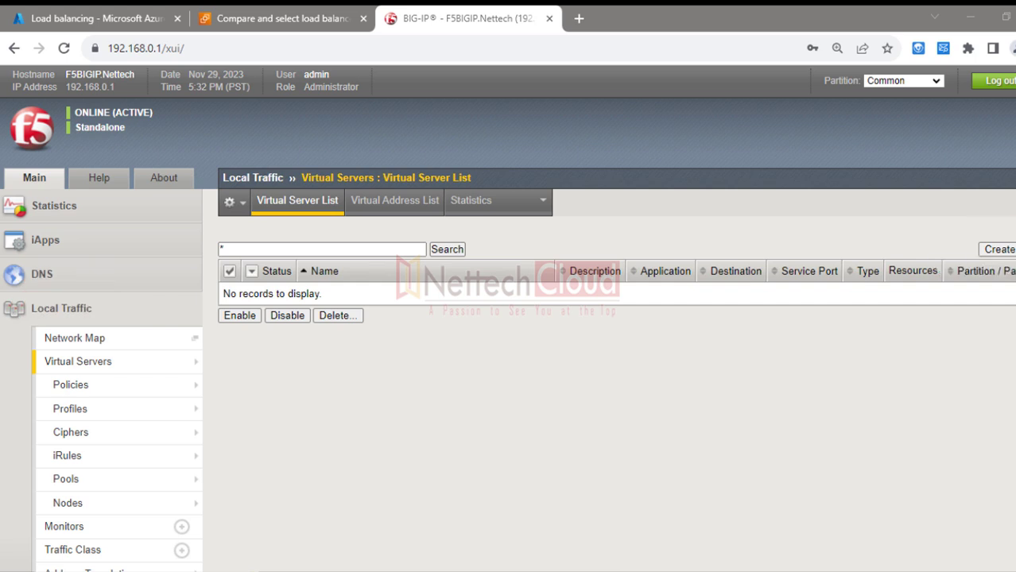
Step: Examine the Security module's submenu, collapse it, and expand Local Traffic again
left_click(170, 315)
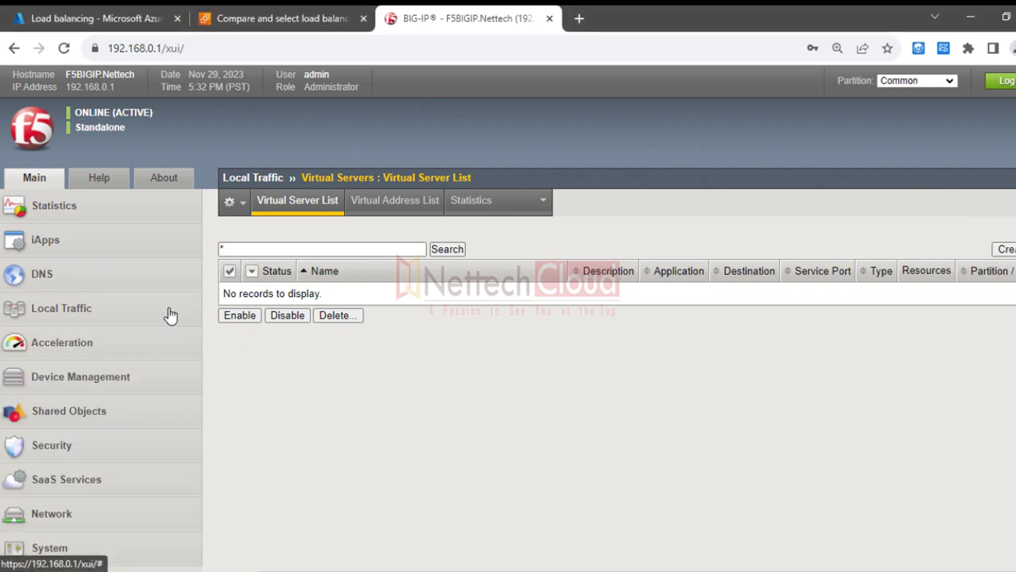
left_click(147, 449)
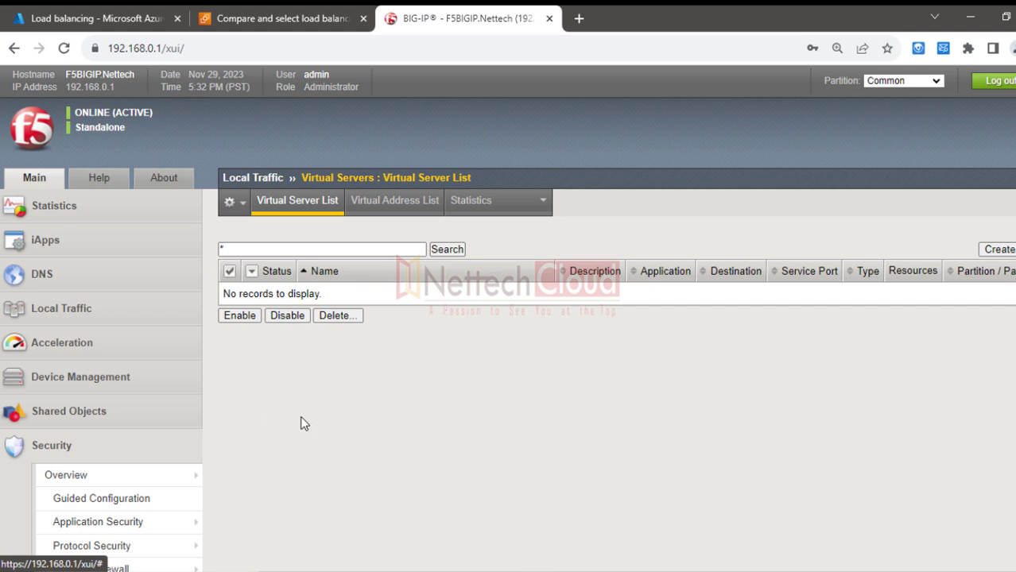
scroll(301, 422, "down", 3)
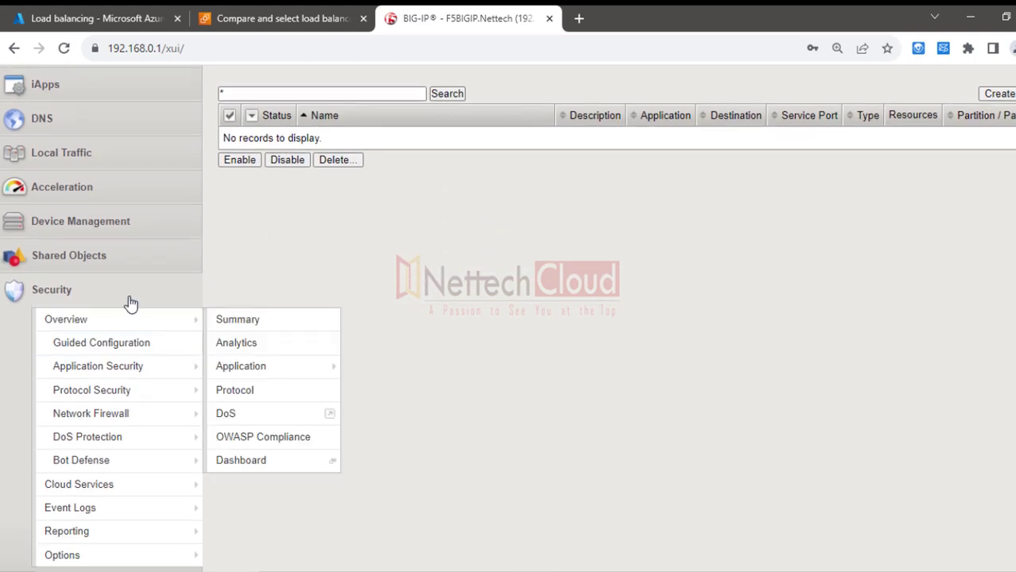
left_click(132, 302)
scroll(507, 318, "up", 1)
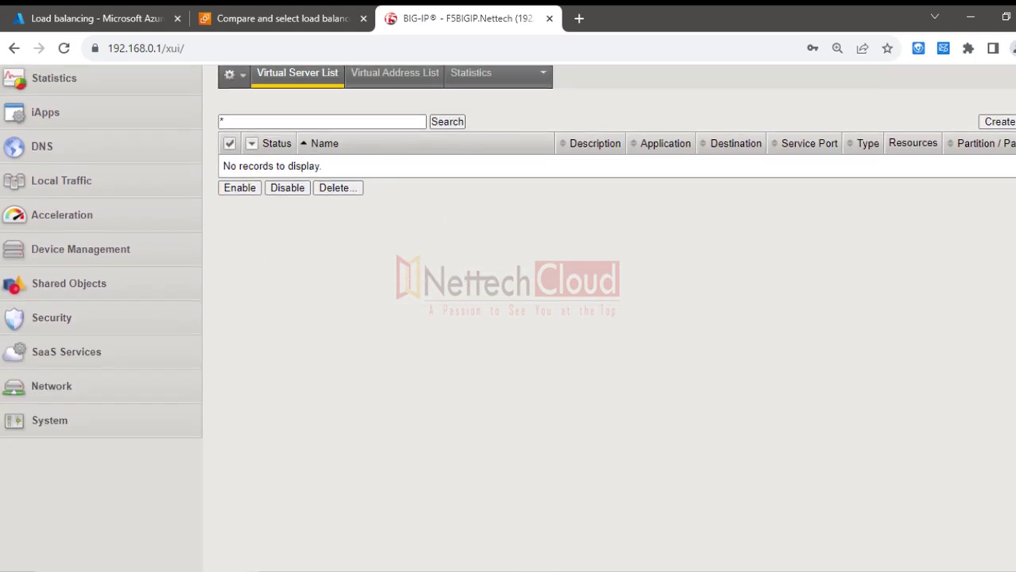
scroll(507, 318, "up", 2)
scroll(507, 318, "up", 1)
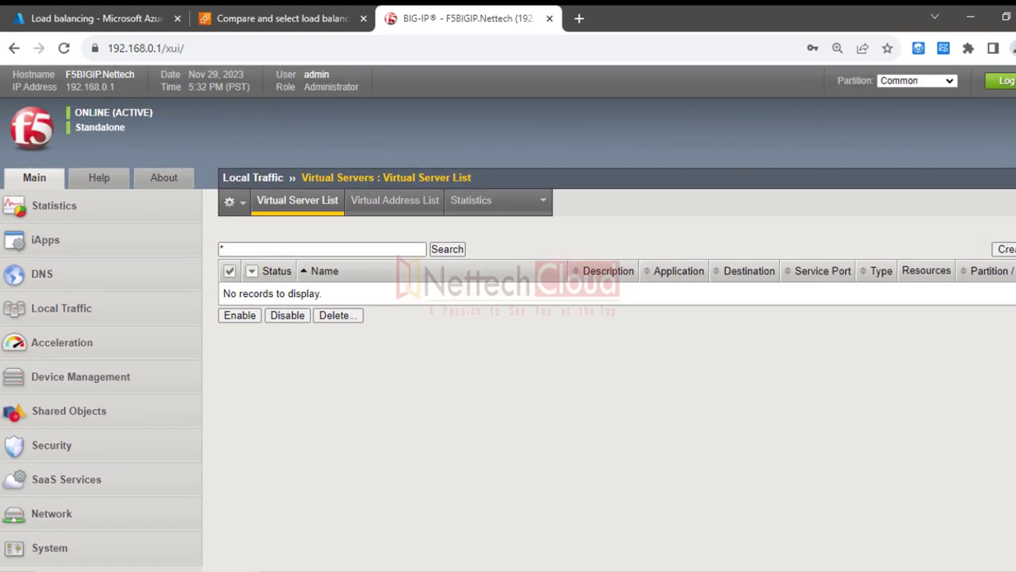
left_click(112, 310)
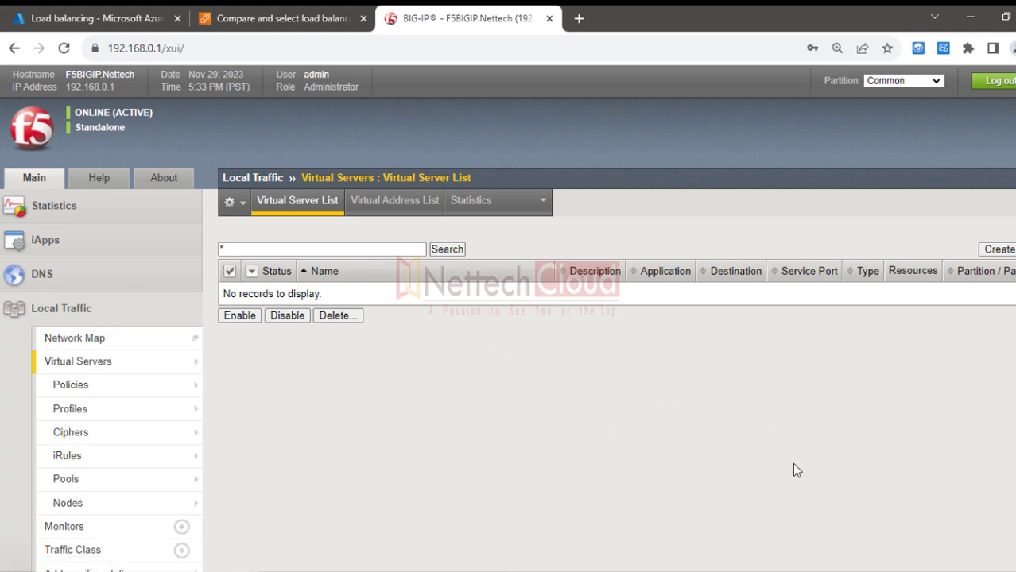
Step: Switch to the Paint network diagram and add the text labels 10.1.1.1, 10.1.1.2 and 10.1.1.3 beneath Servers 1, 2 and 3
left_click(737, 571)
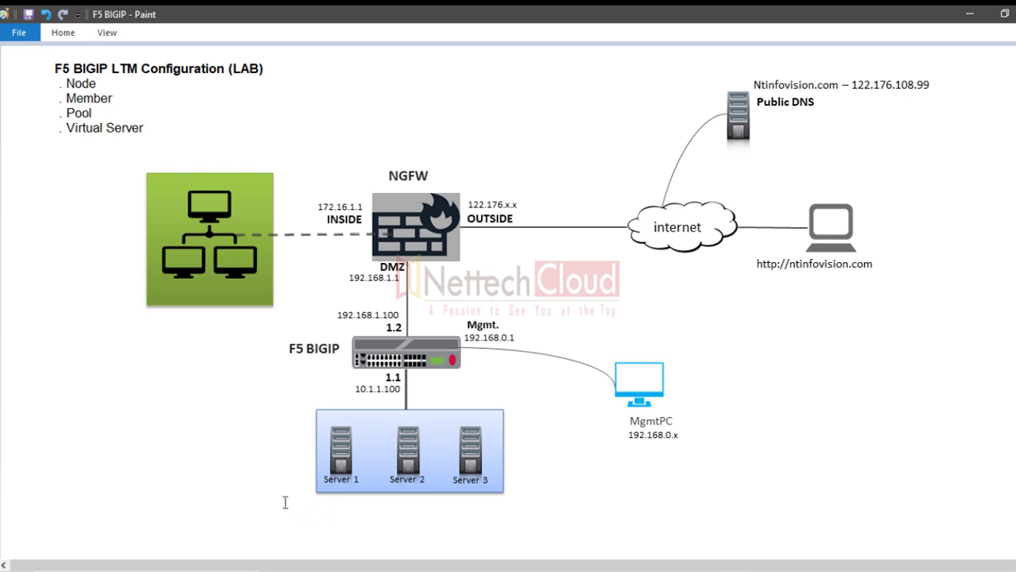
left_click_drag(340, 509, 403, 516)
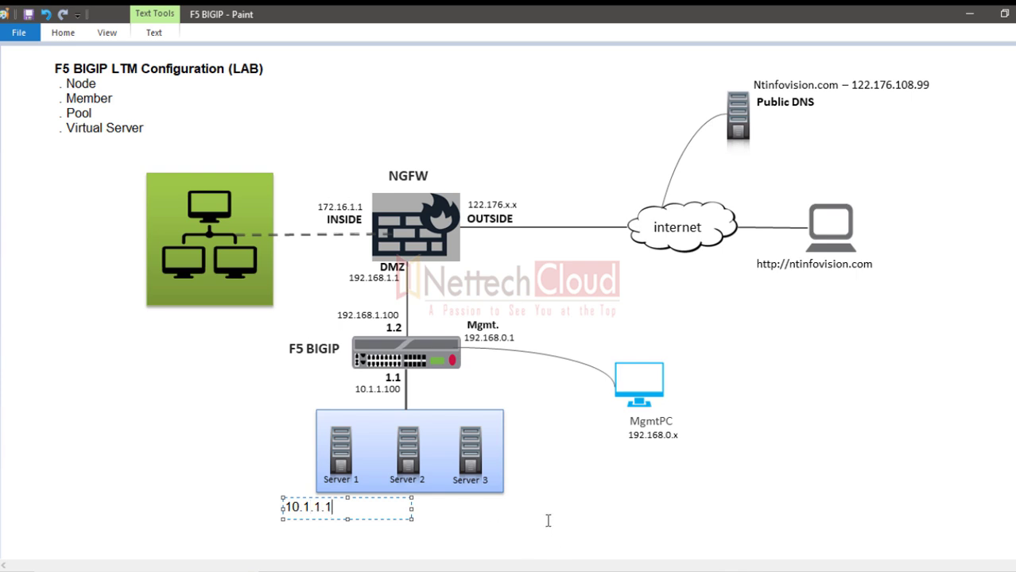
left_click(421, 501)
left_click_drag(383, 500, 477, 517)
type("10.1.")
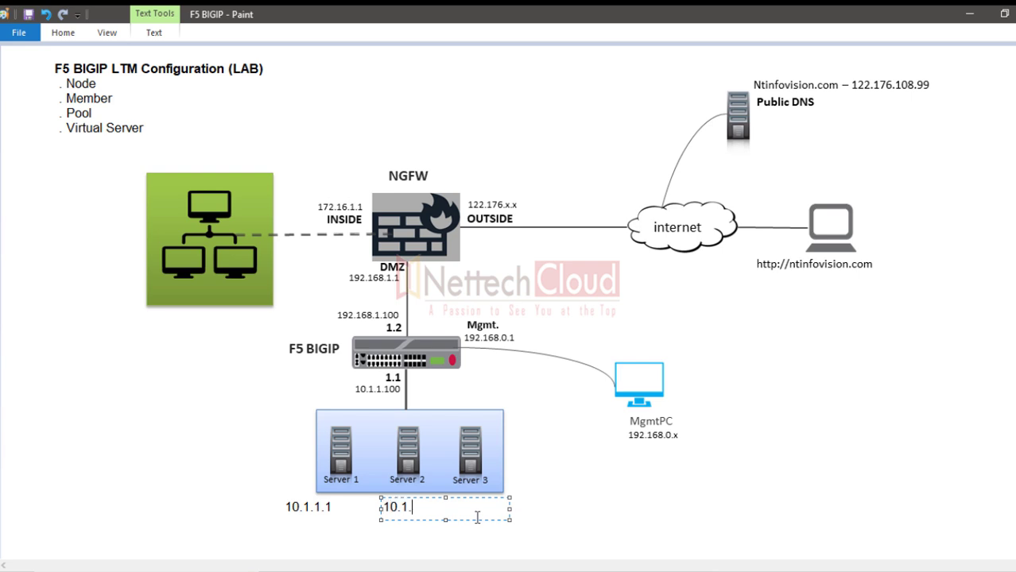
type("1.2")
left_click(572, 505)
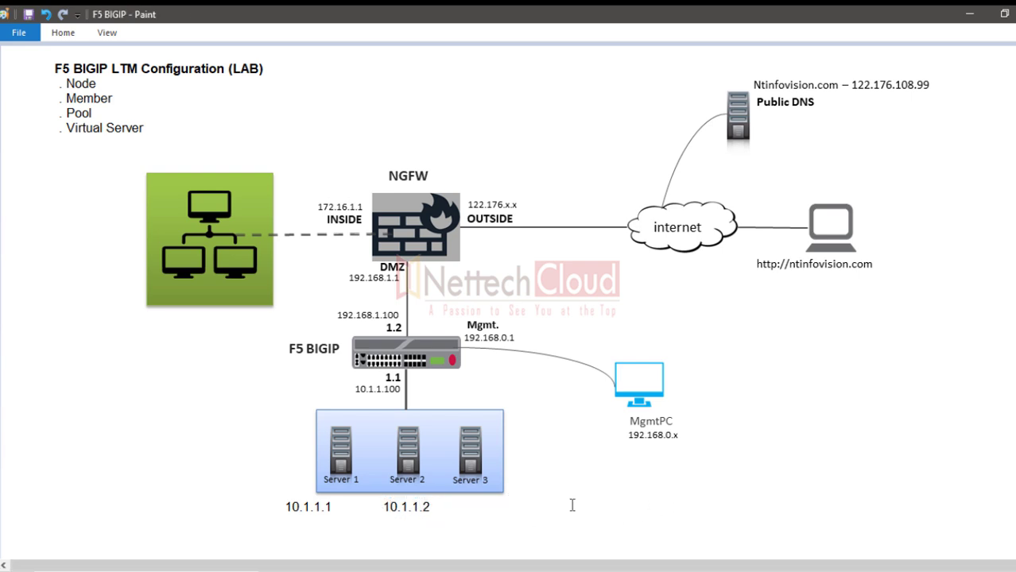
left_click_drag(461, 501, 579, 515)
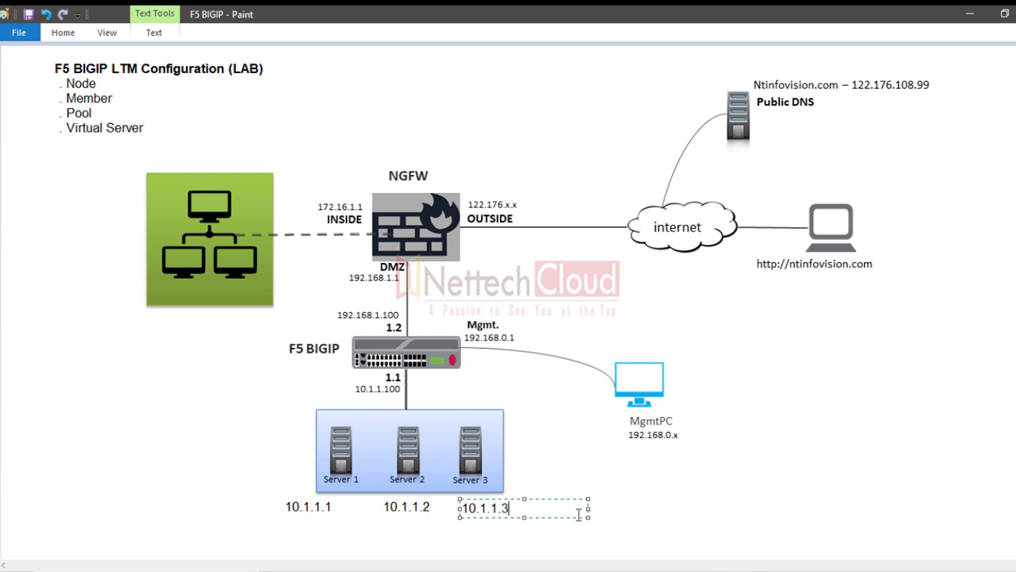
left_click(480, 463)
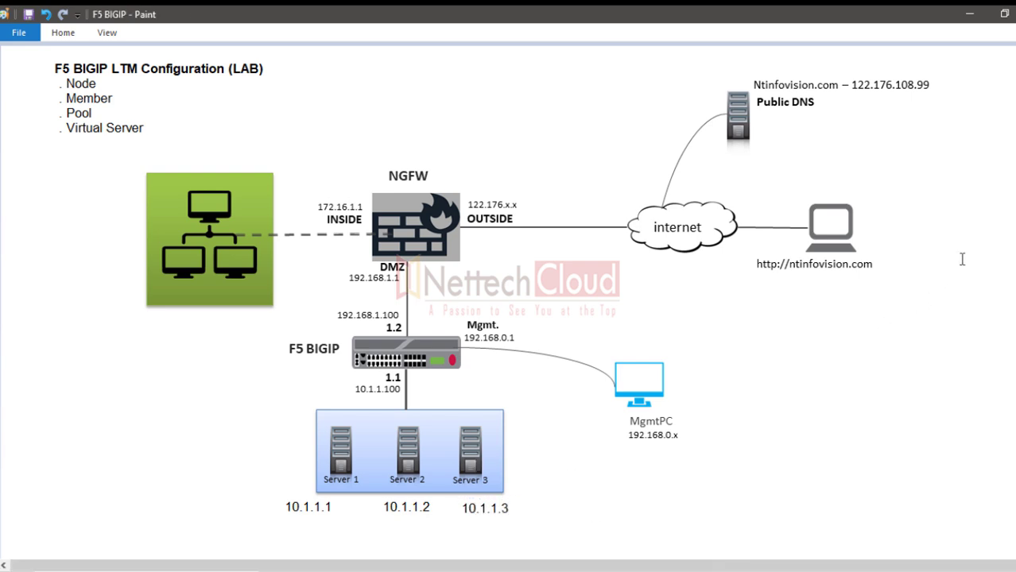
Step: Highlight Servers 1, 2 and 3 and the IP address label beneath each of them with the annotation highlighter
left_click(1009, 204)
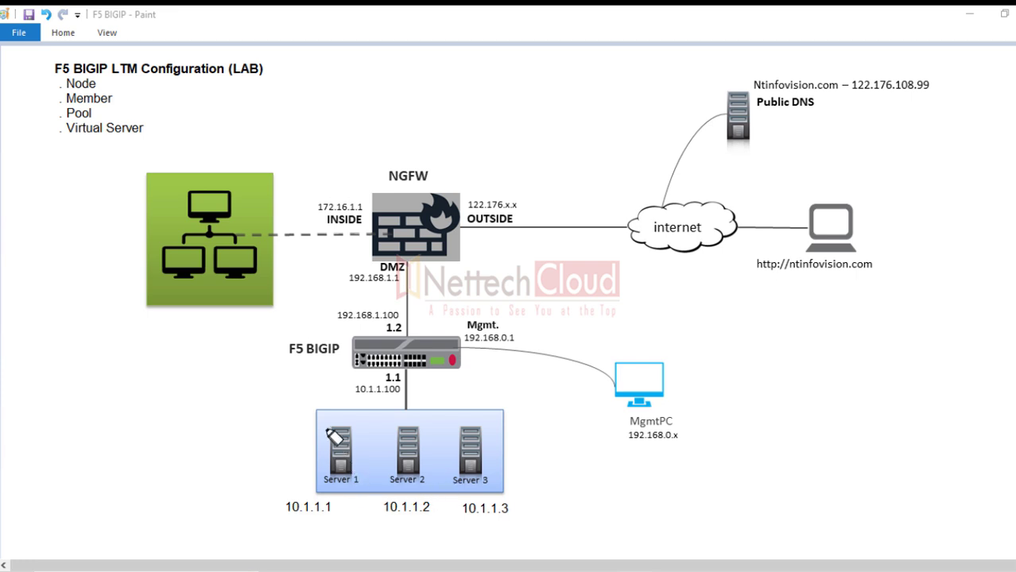
mouse_move(329, 431)
left_mouse_down()
mouse_move(319, 486)
mouse_move(349, 440)
left_mouse_up()
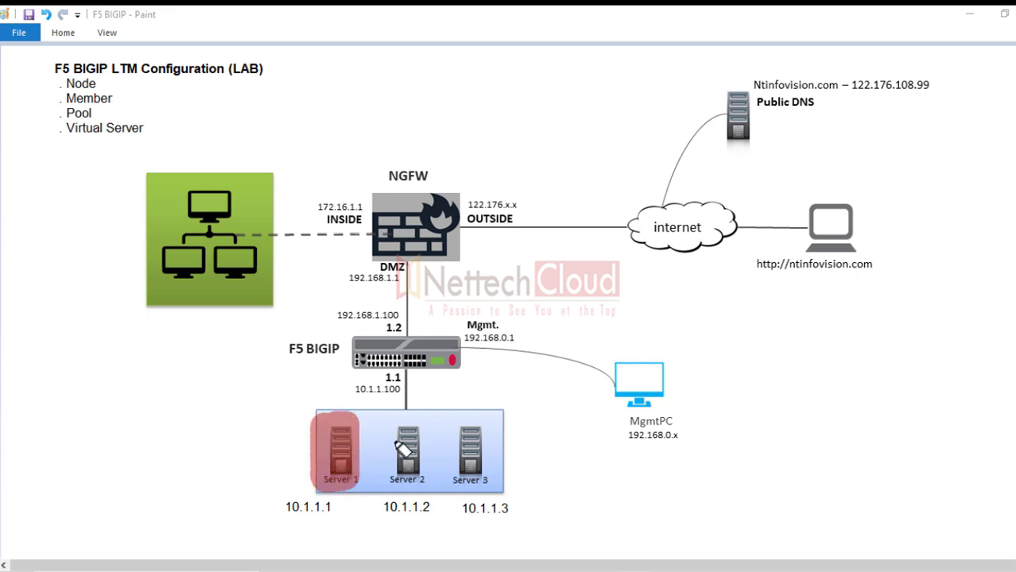
mouse_move(401, 447)
left_mouse_down()
mouse_move(420, 476)
mouse_move(399, 431)
left_mouse_up()
mouse_move(468, 435)
left_mouse_down()
mouse_move(489, 469)
mouse_move(477, 443)
left_mouse_up()
left_click_drag(489, 513, 497, 516)
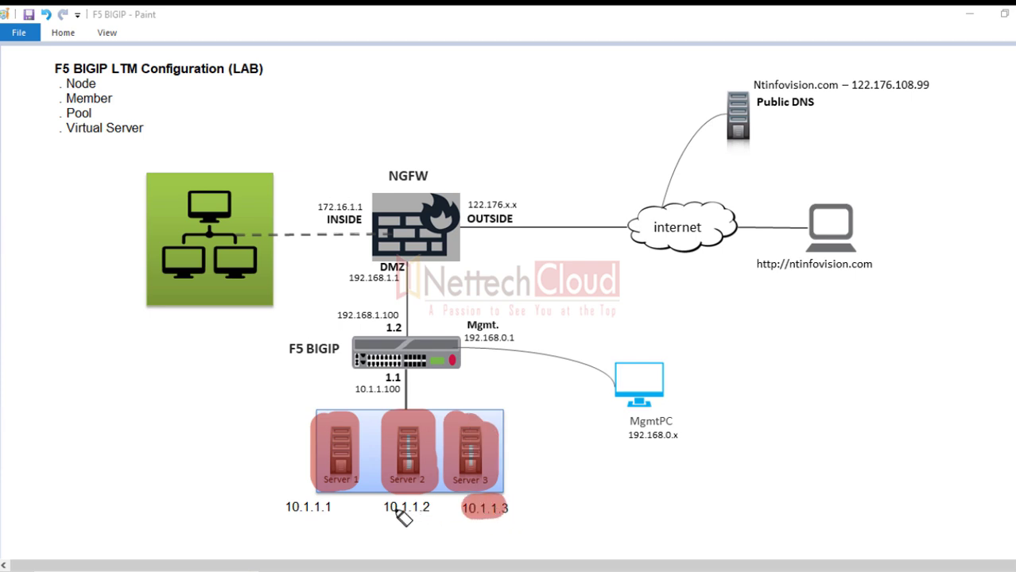
left_click_drag(397, 513, 438, 510)
left_click_drag(294, 508, 340, 507)
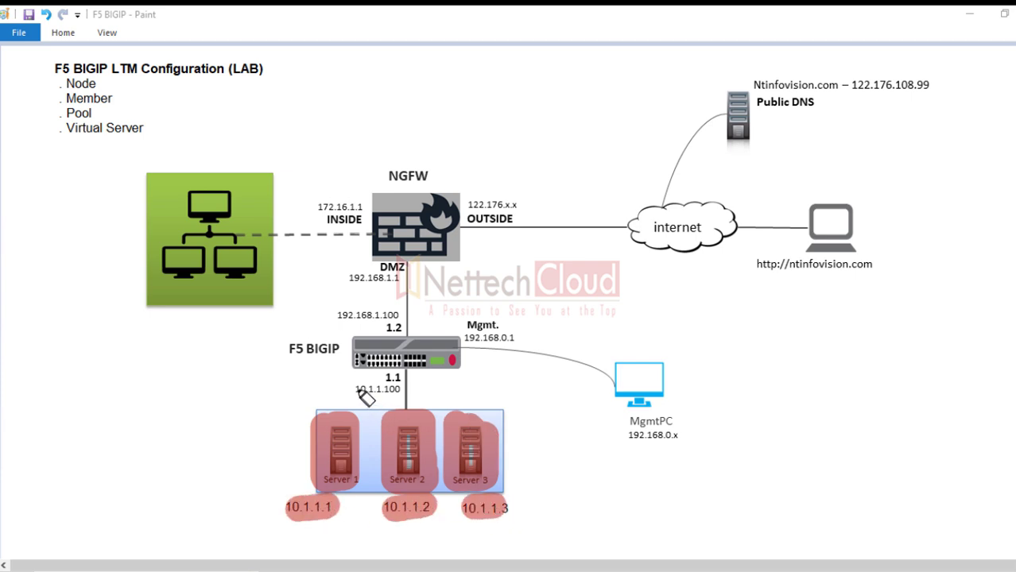
Step: Highlight the 10.1.1.100 address below the F5 BIGIP device and clear all annotation highlights from the diagram
left_click_drag(352, 388, 402, 393)
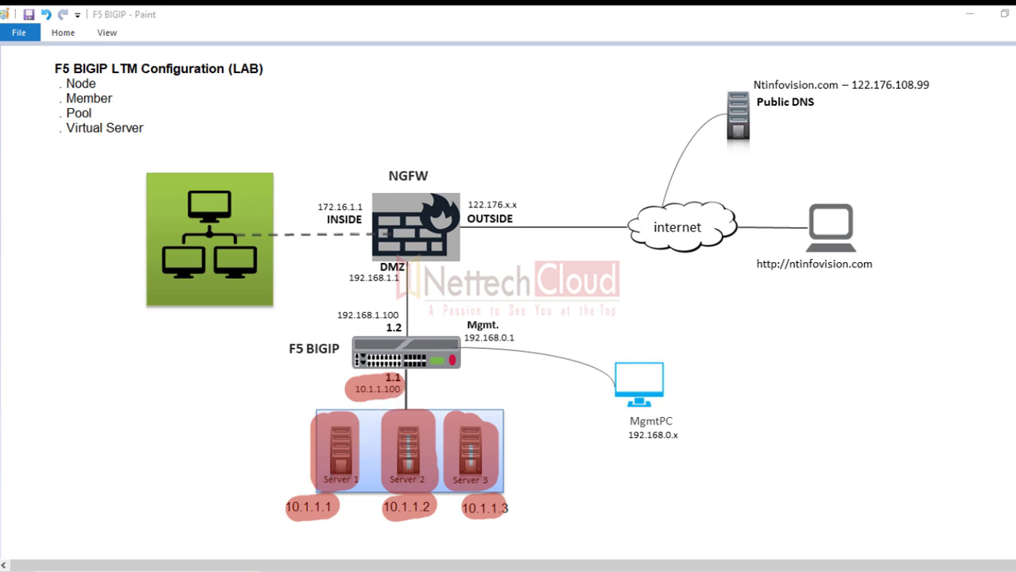
left_click(1015, 318)
Step: Tick Servers 1, 2 and 3 with the annotation pen at its thinnest size, and remove the tick marks
left_click(1015, 267)
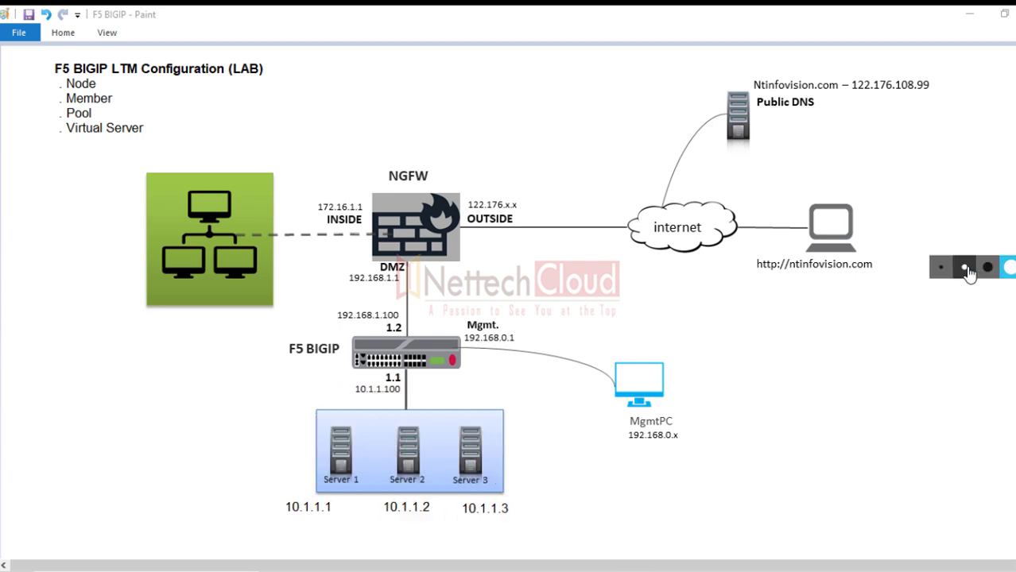
left_click(943, 270)
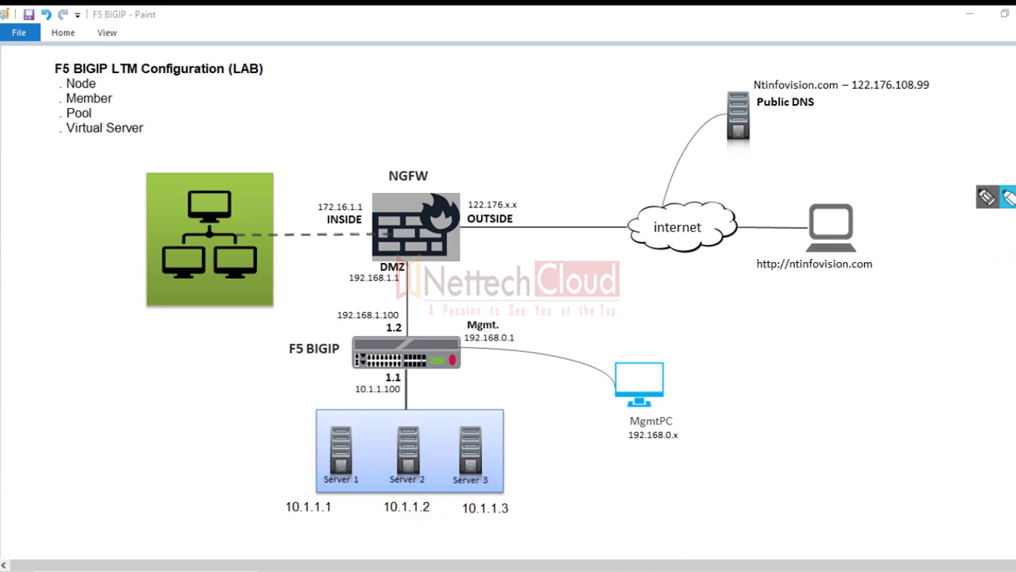
left_click(986, 199)
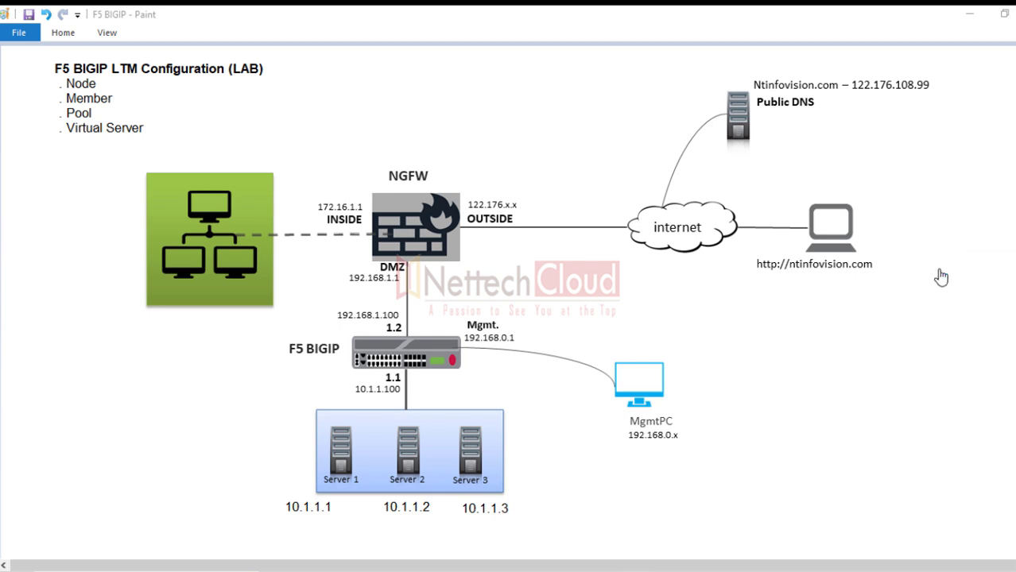
mouse_move(307, 443)
left_mouse_down()
mouse_move(428, 421)
mouse_move(491, 428)
left_mouse_up()
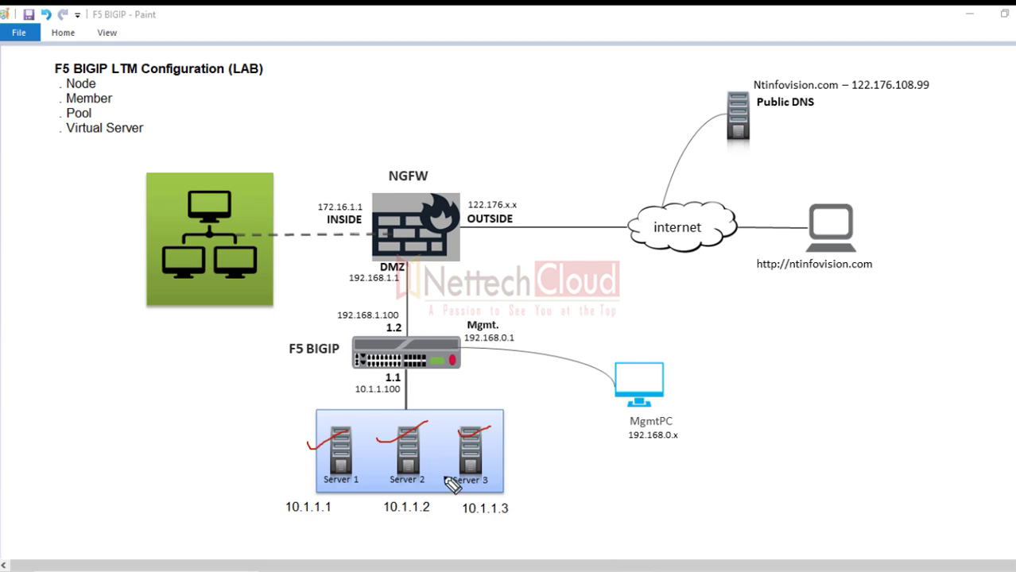
key("ctrl+z")
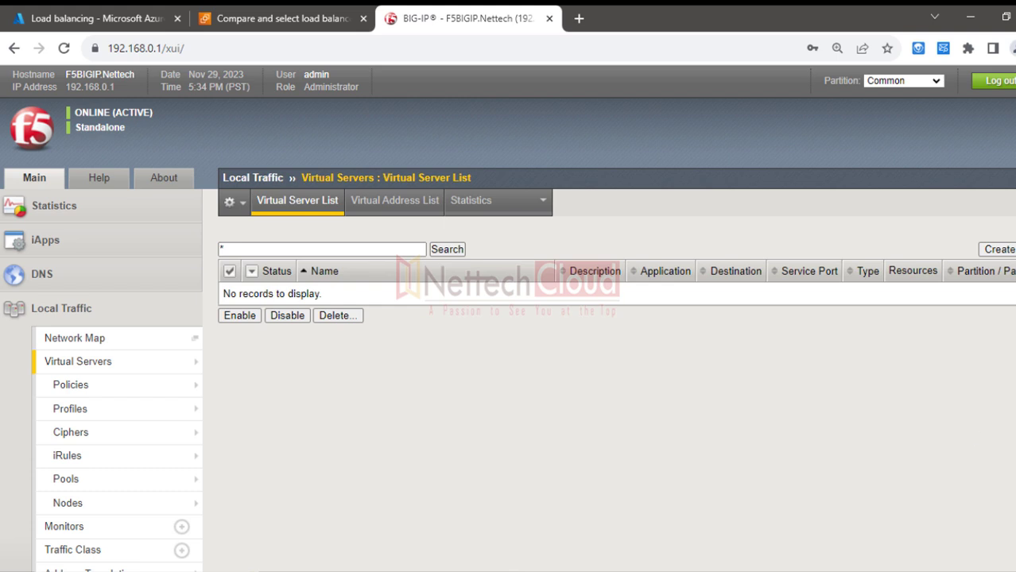
Step: Switch to the BIG-IP console and start a new Local Traffic node named Server1 with the address 10.1.1.1
mouse_move(119, 431)
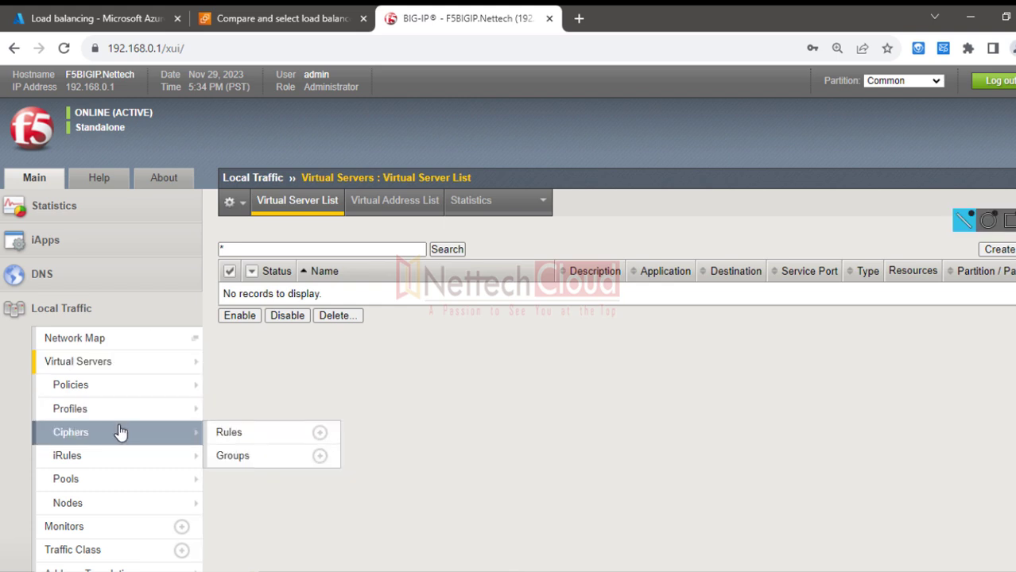
mouse_move(108, 506)
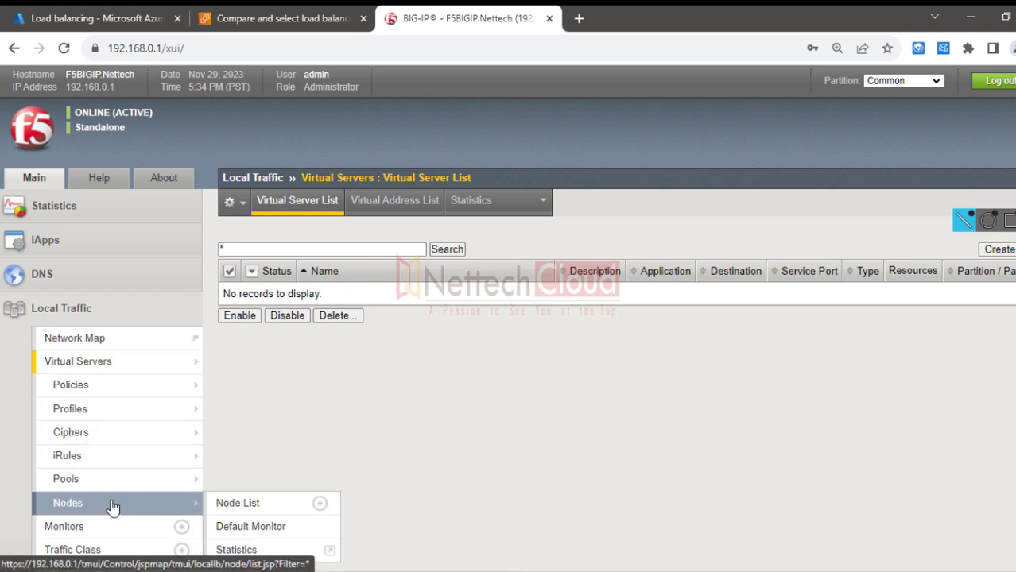
left_click(320, 507)
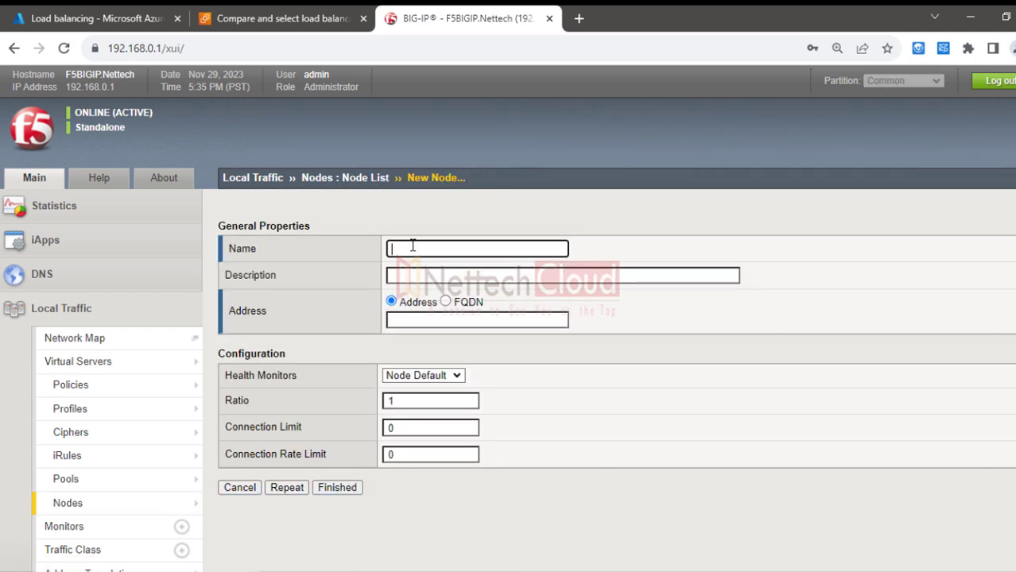
type("Server1")
left_click(404, 321)
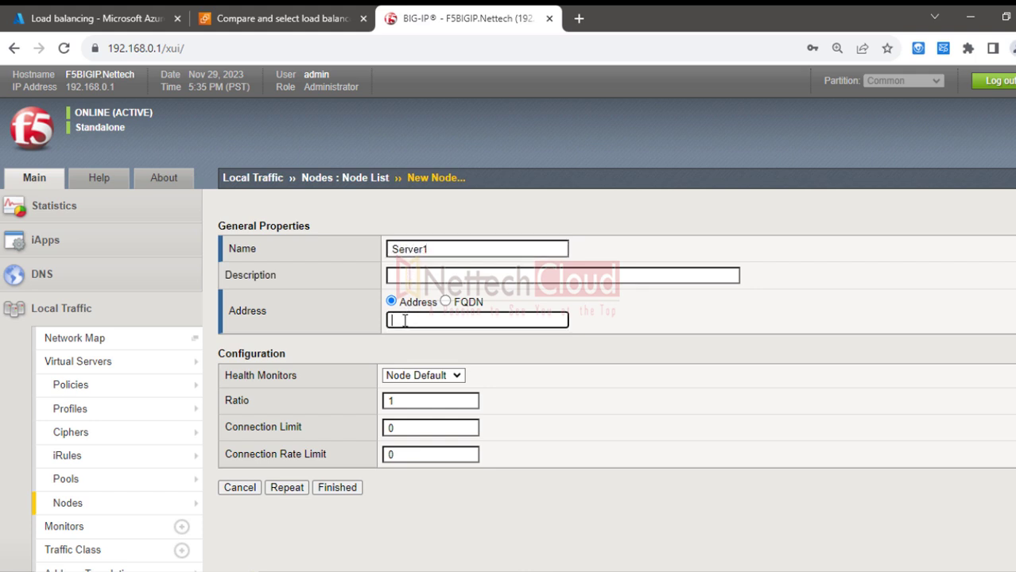
type("10.1.1.1")
Step: Highlight the Ratio, Connection Limit and Connection Rate Limit labels and values, plus Nodes in the page heading, using the thickest pen
double_click(395, 400)
key("Tab")
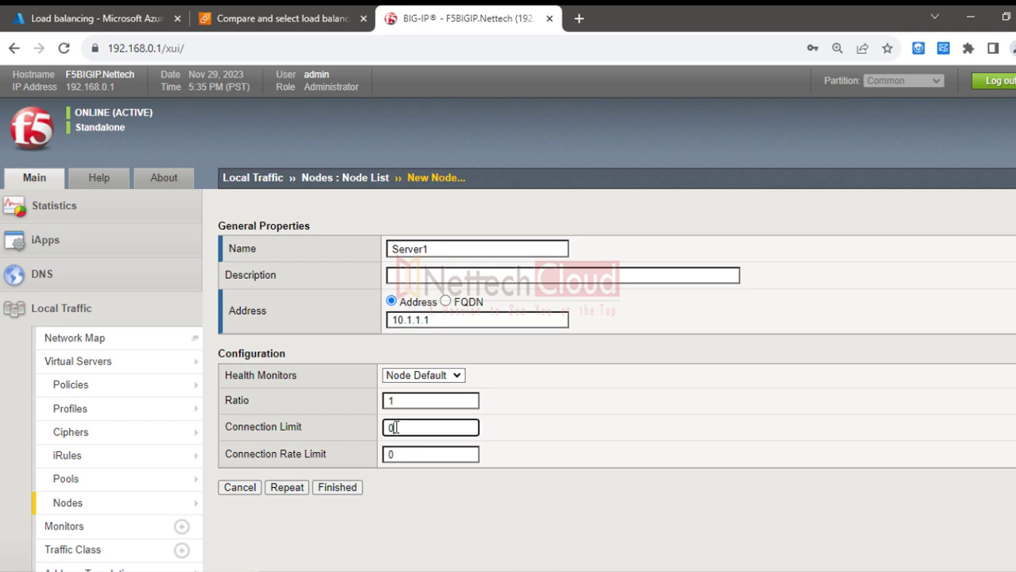
key("Tab")
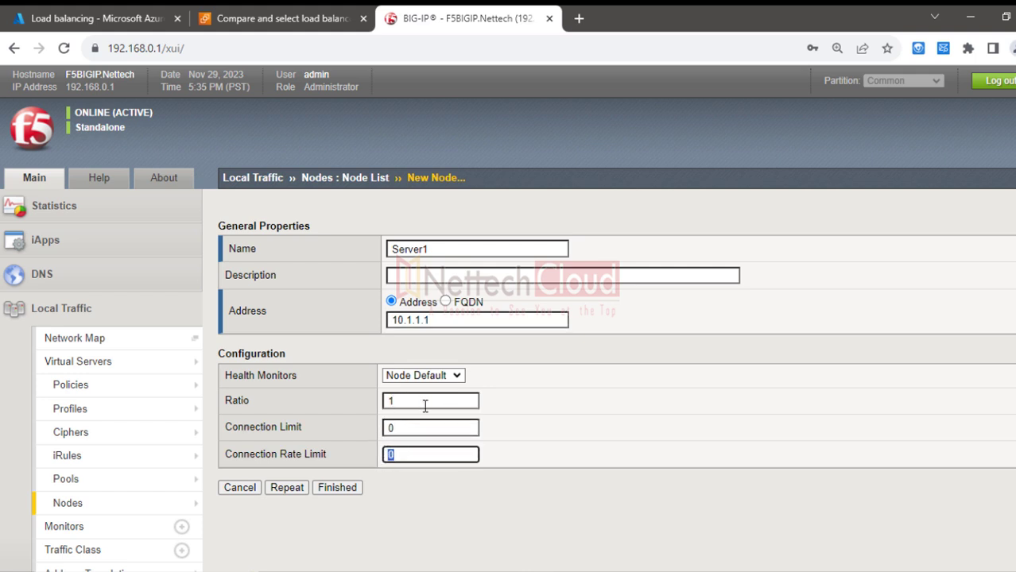
left_click(985, 198)
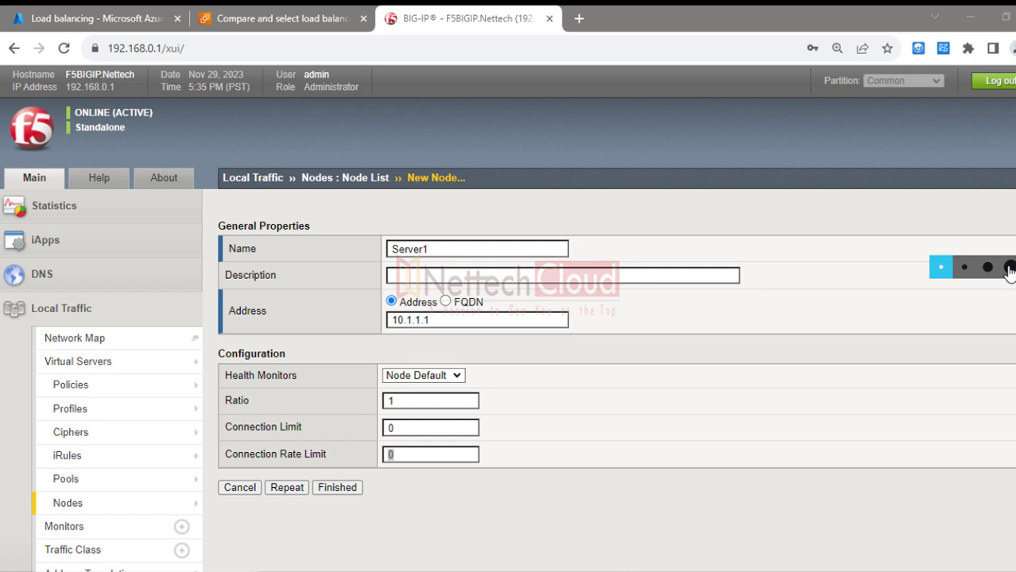
left_click(1000, 266)
left_click_drag(223, 400, 267, 400)
left_click_drag(226, 427, 301, 427)
left_click_drag(223, 454, 327, 453)
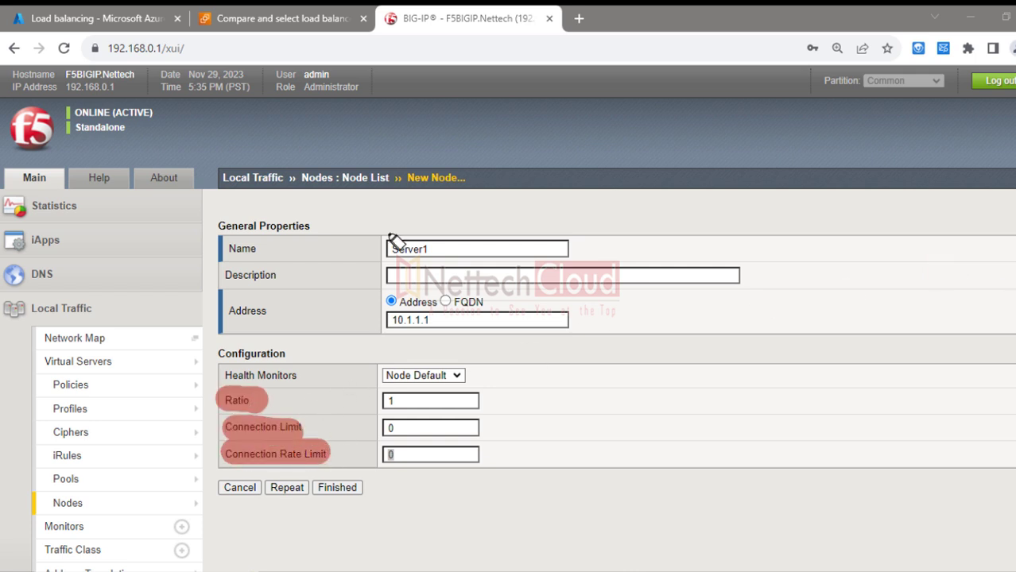
left_click_drag(300, 177, 334, 178)
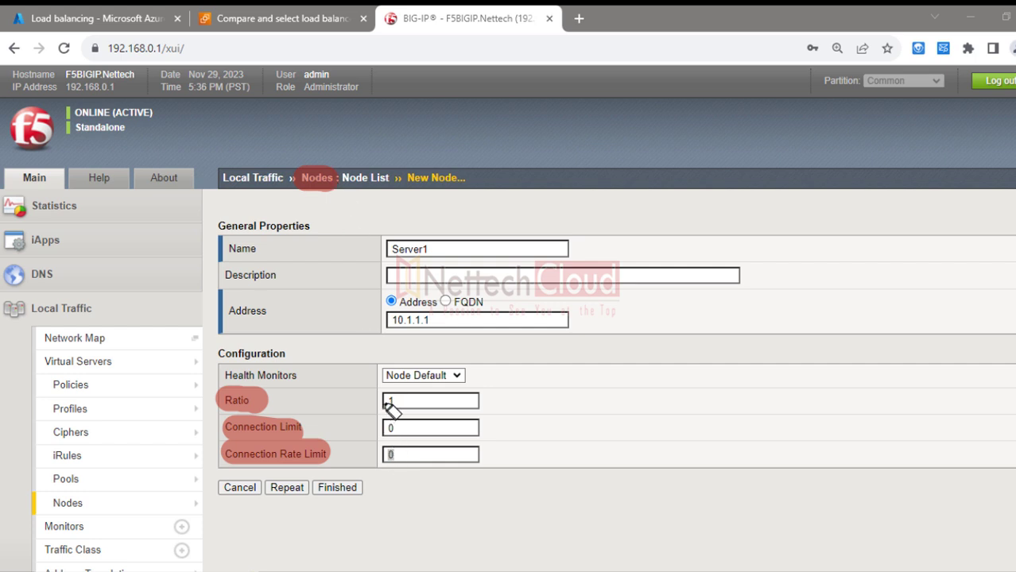
mouse_move(391, 407)
left_mouse_down()
mouse_move(386, 400)
mouse_move(387, 453)
left_mouse_up()
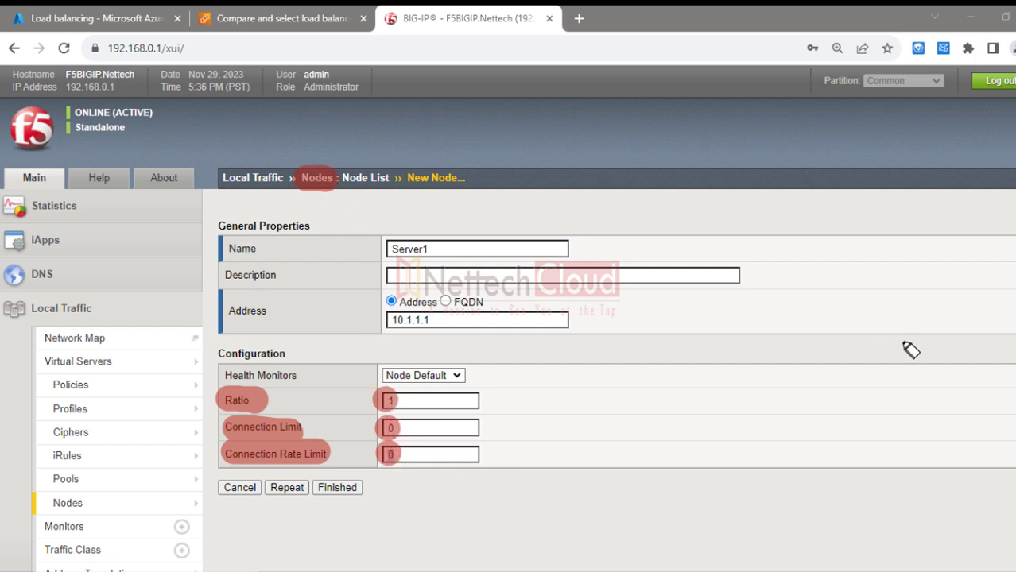
Step: Clear the highlights, mark both connection limit values and the Ratio label again, and erase these marks
left_click(1014, 328)
left_click(390, 428)
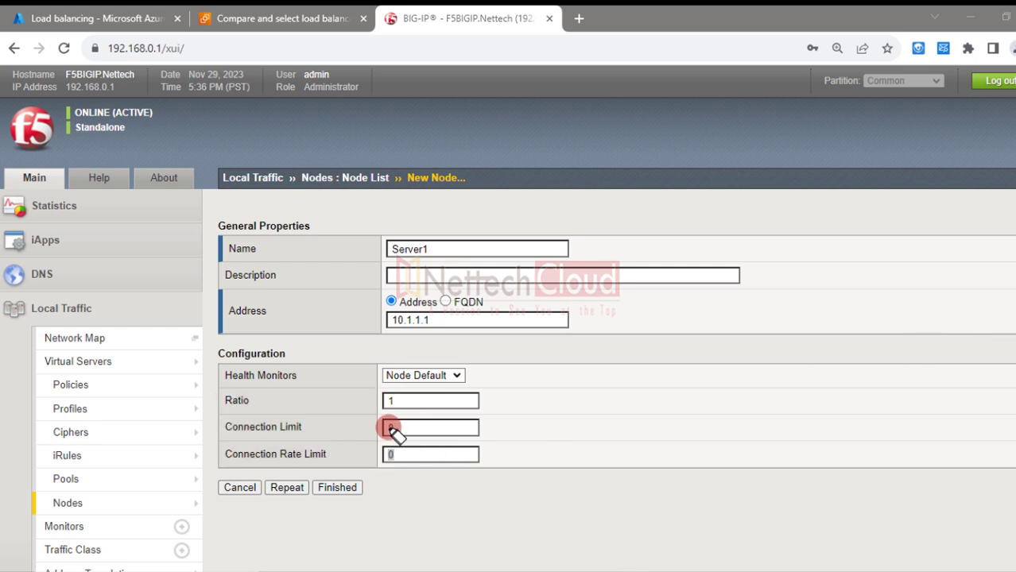
left_click(389, 456)
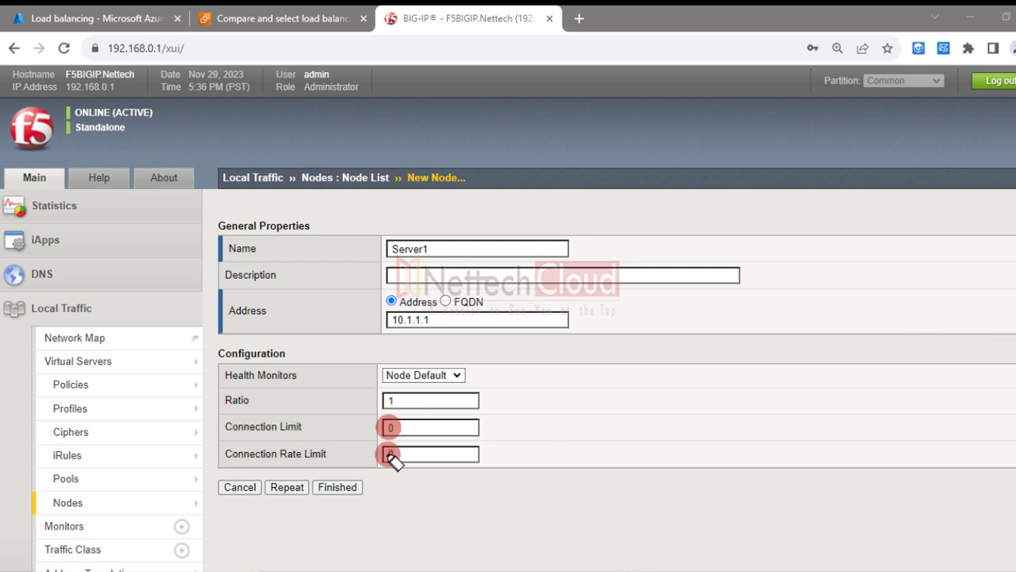
left_click_drag(215, 401, 261, 401)
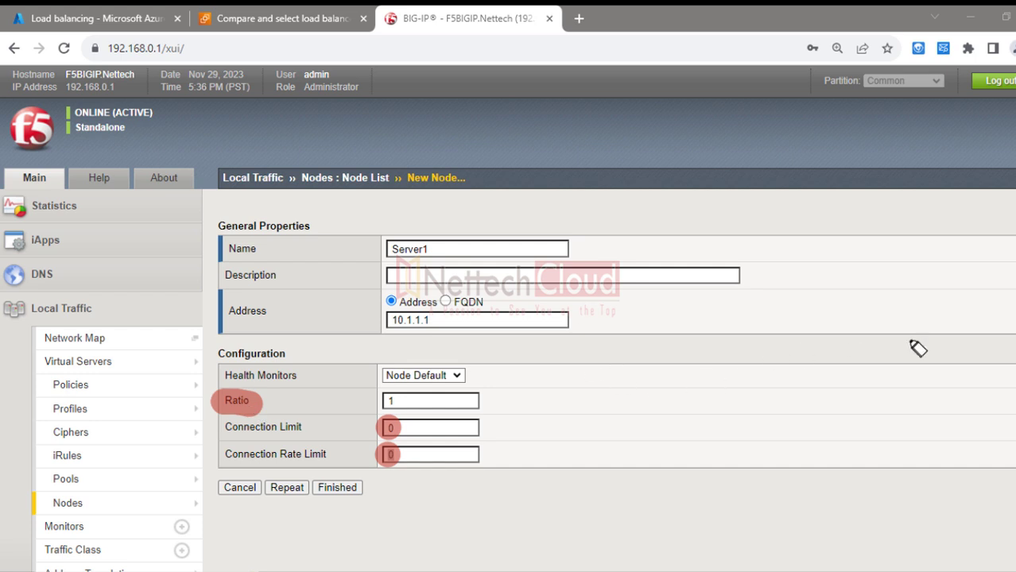
left_click(1014, 341)
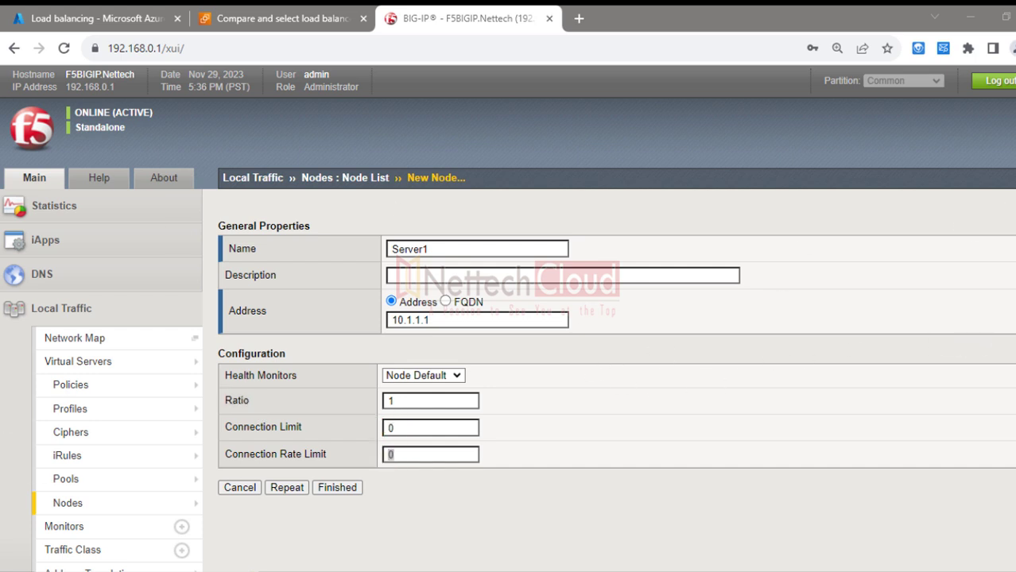
Step: Switch to the Paint diagram and write a 1:1:1 ratio across Servers 1, 2 and 3 with the thinnest annotation pen
left_click(766, 570)
mouse_move(1014, 197)
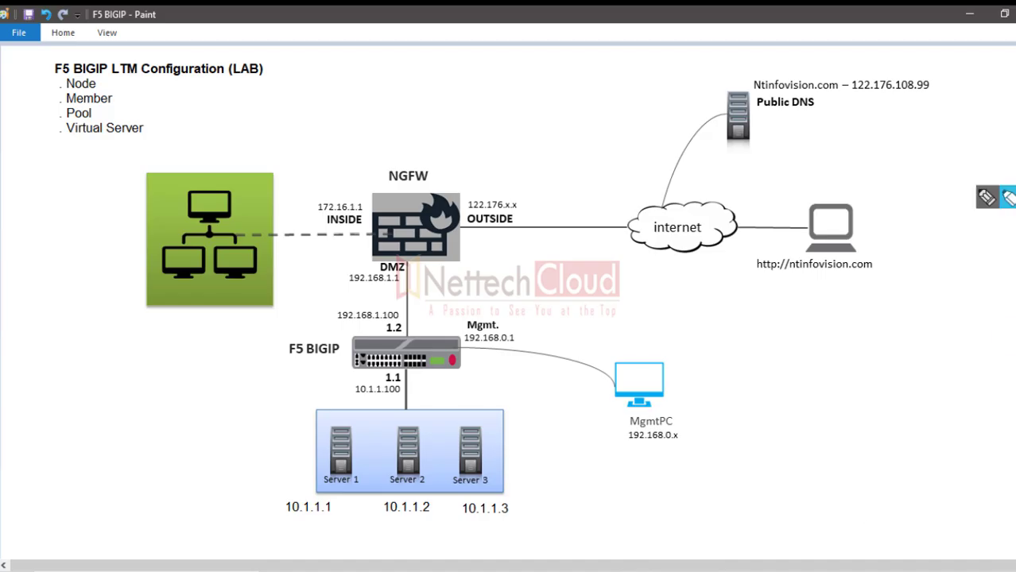
left_click(985, 205)
mouse_move(1012, 268)
left_click(941, 268)
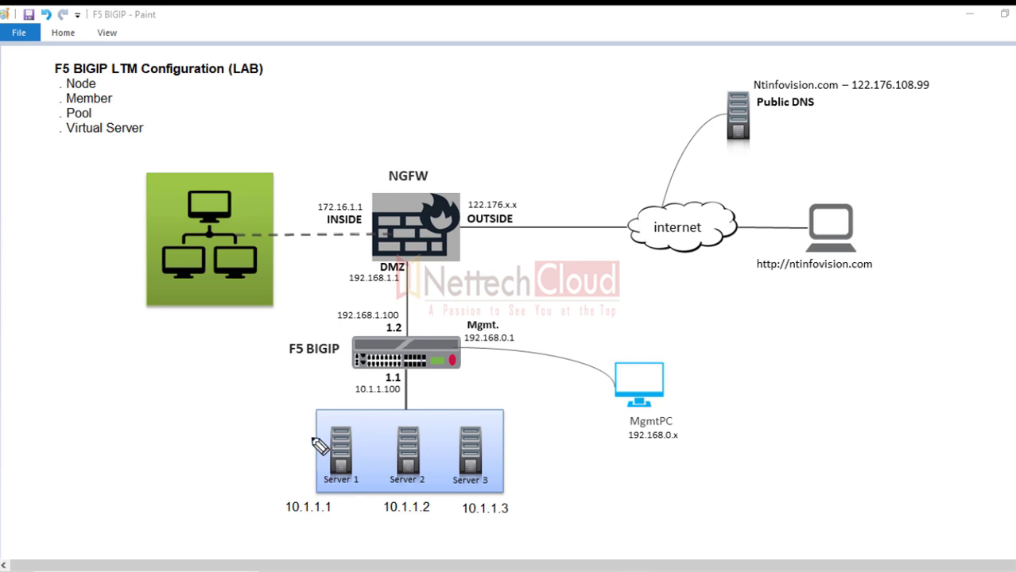
left_click_drag(313, 427, 310, 453)
left_click_drag(387, 434, 385, 454)
left_click_drag(451, 433, 447, 456)
left_click_drag(348, 450, 359, 450)
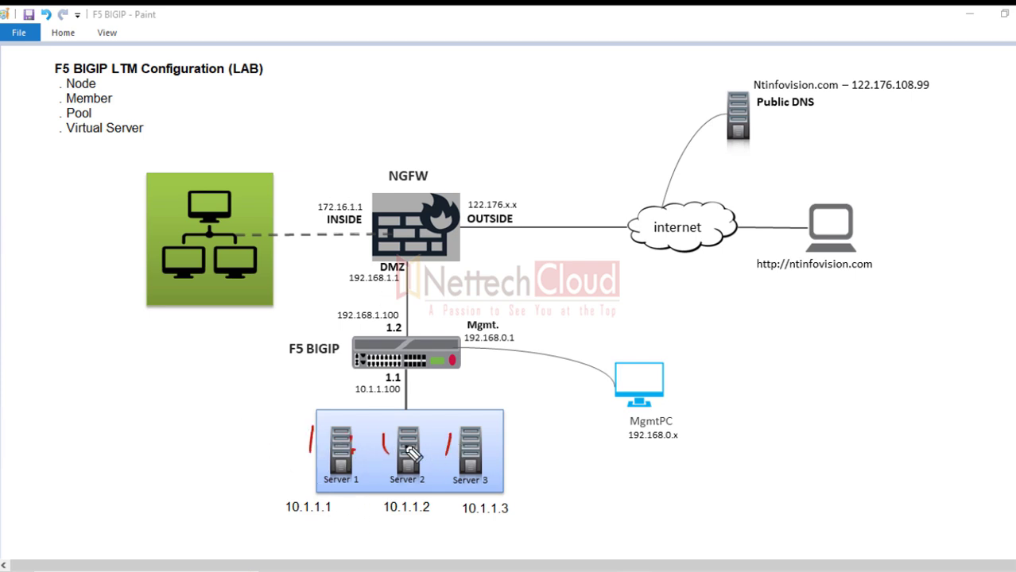
left_click(424, 438)
left_click(425, 456)
Step: Circle the F5 BIGIP, annotate it with "Pool", "RR" and arrows to the three servers, and clear all the annotations
left_click_drag(404, 329, 409, 327)
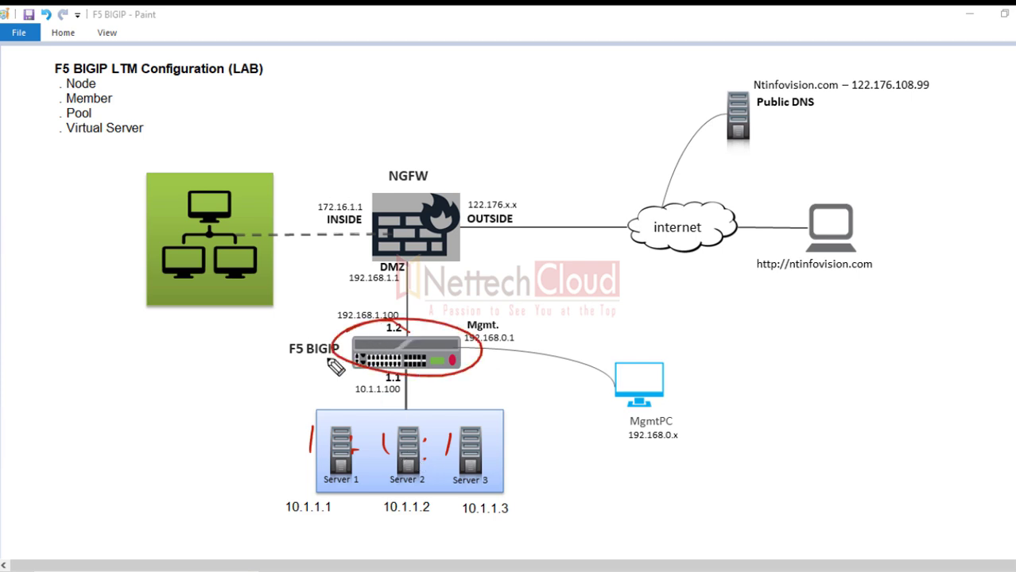
mouse_move(166, 367)
left_mouse_down()
mouse_move(170, 412)
mouse_move(211, 404)
mouse_move(186, 454)
mouse_move(268, 459)
left_mouse_up()
mouse_move(395, 381)
left_mouse_down()
mouse_move(332, 413)
mouse_move(385, 418)
left_mouse_up()
left_click_drag(431, 383, 465, 417)
left_click_drag(351, 449, 364, 451)
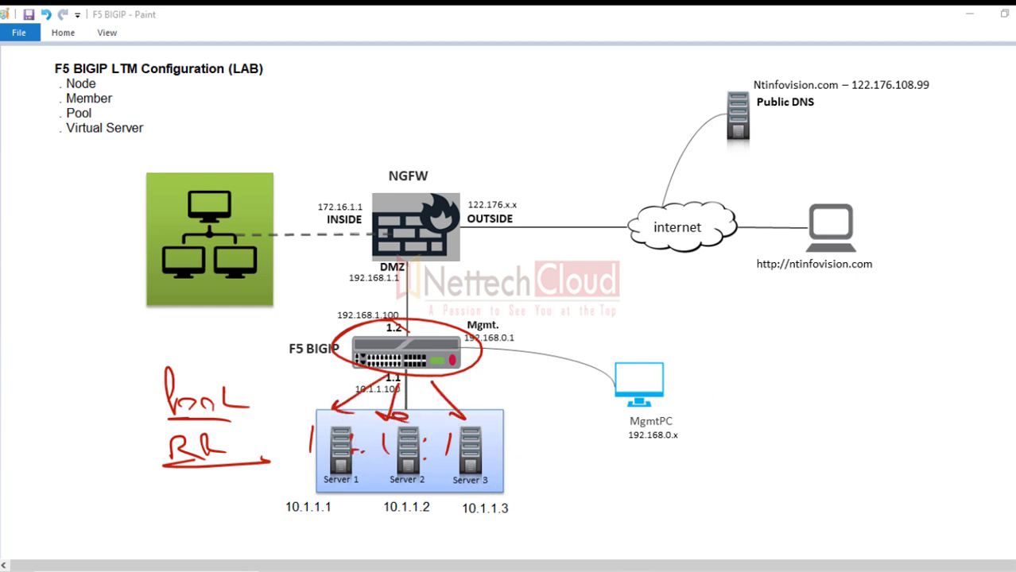
key("Escape")
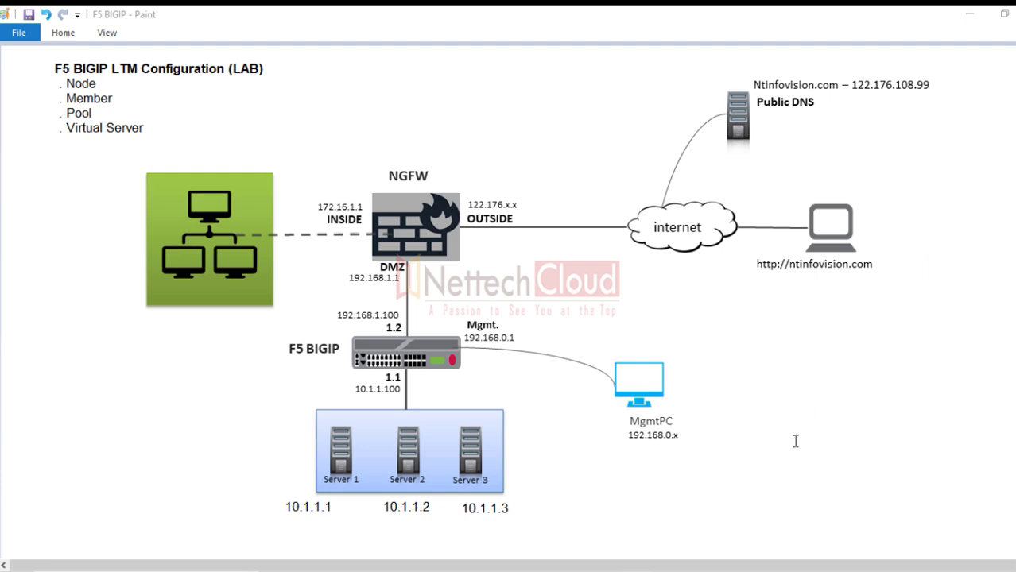
Step: Switch to the BIG-IP console, set Server1's health monitors to Node Specific with icmp active, and enlarge the page to 125%
key("alt+Tab")
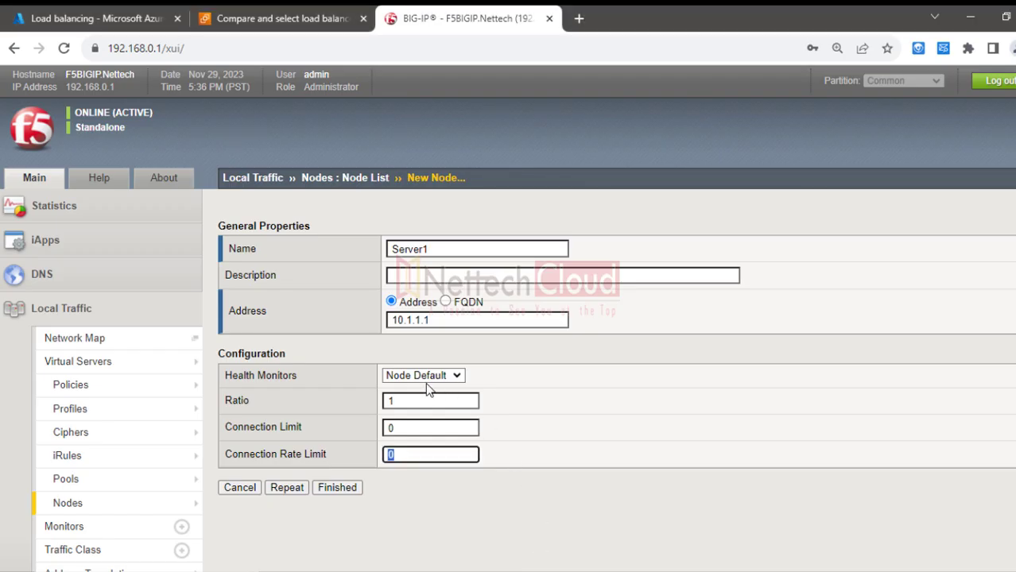
double_click(228, 380)
left_click_drag(273, 381, 294, 380)
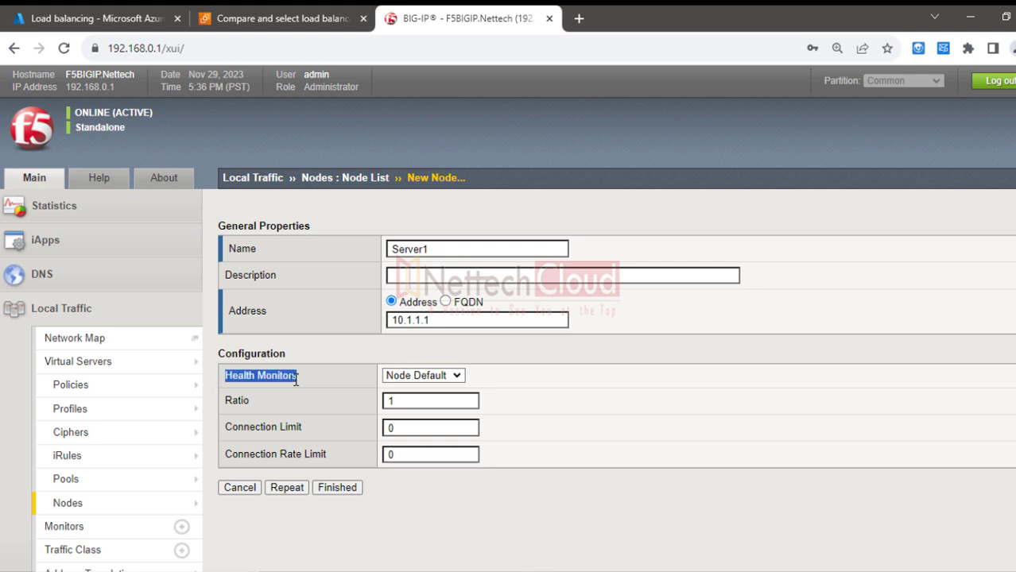
left_click(454, 376)
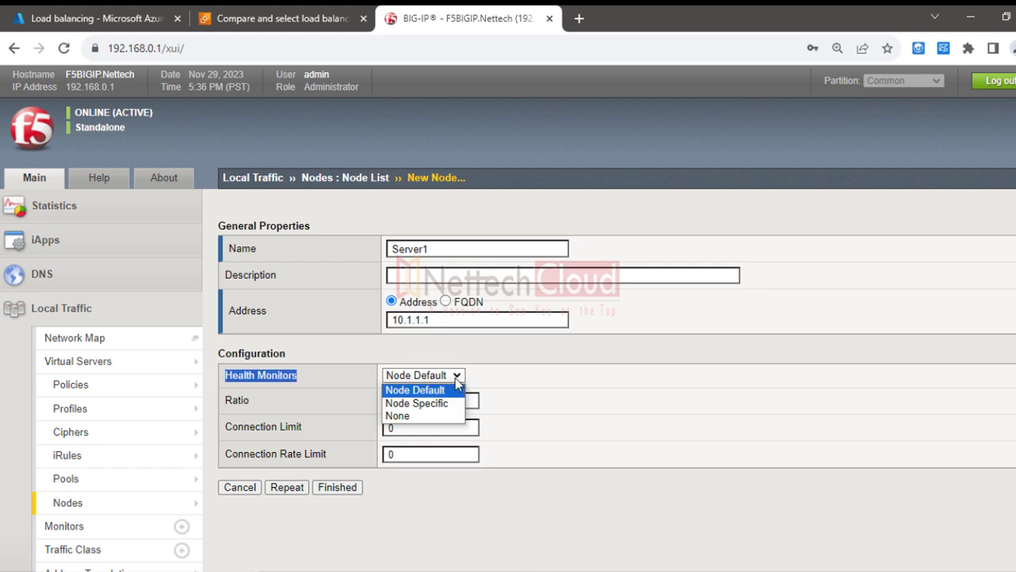
left_click(425, 403)
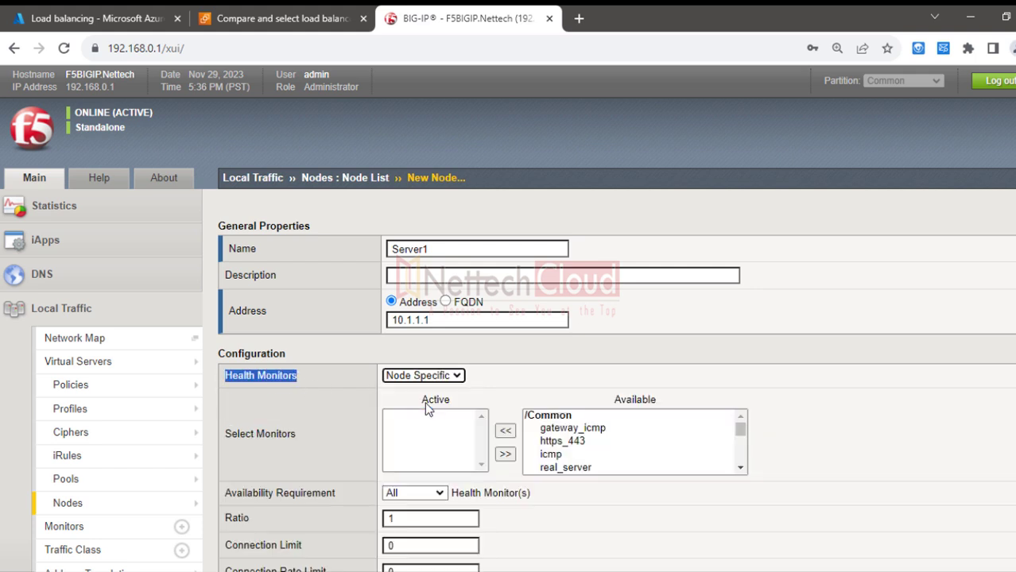
left_click(557, 455)
left_click(504, 454)
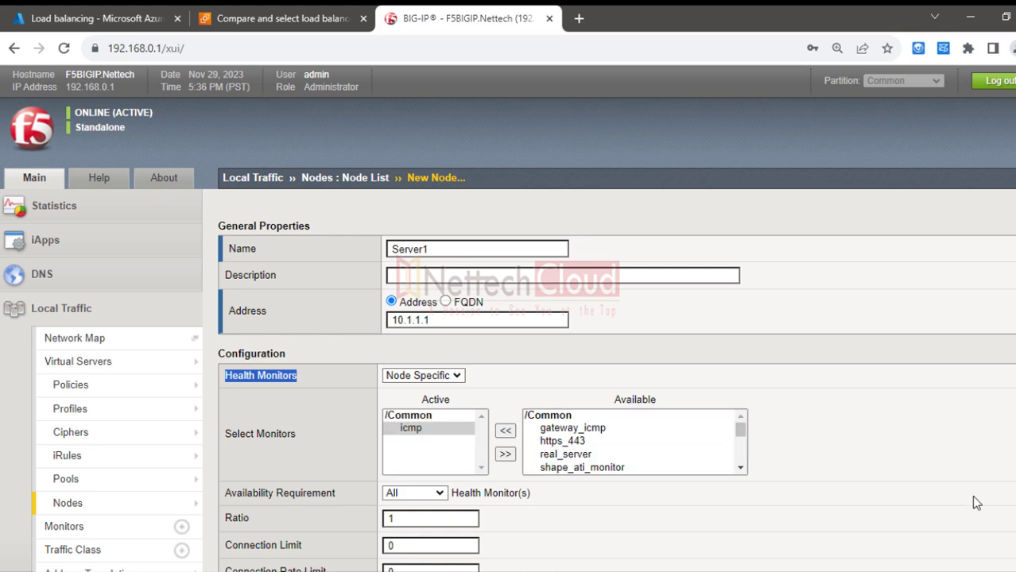
scroll(507, 318, "down", 2)
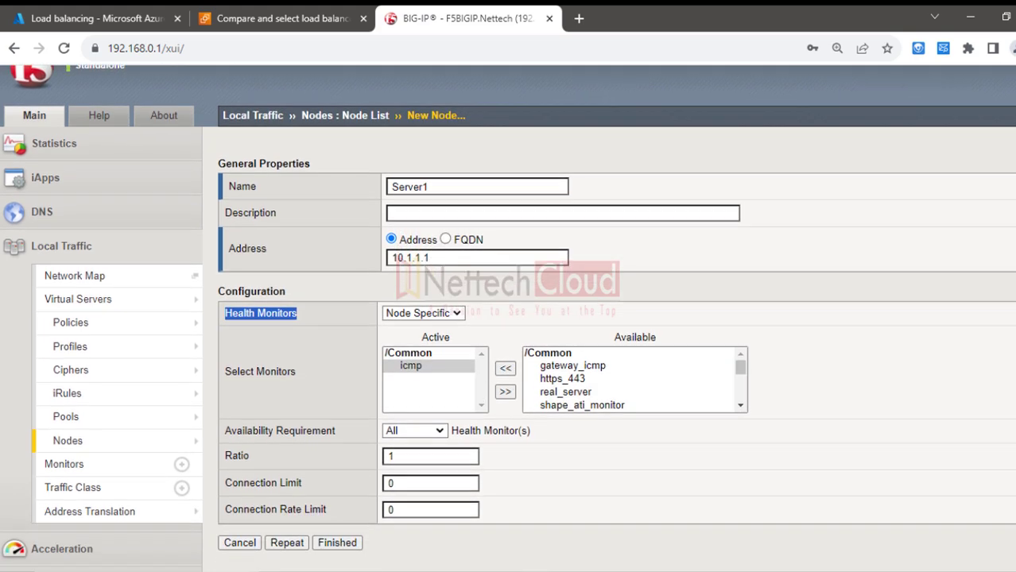
key("ctrl+plus")
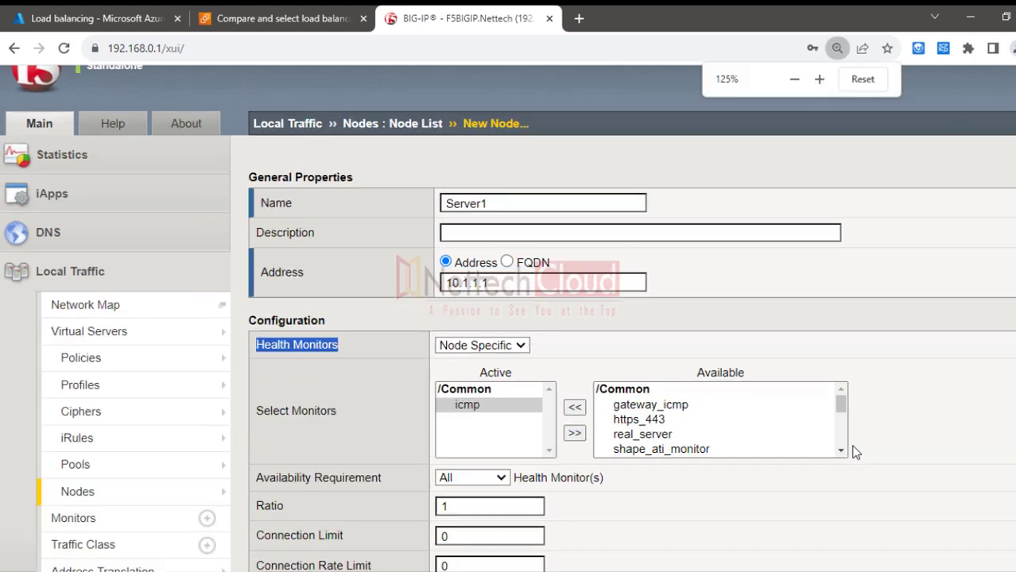
left_click(900, 305)
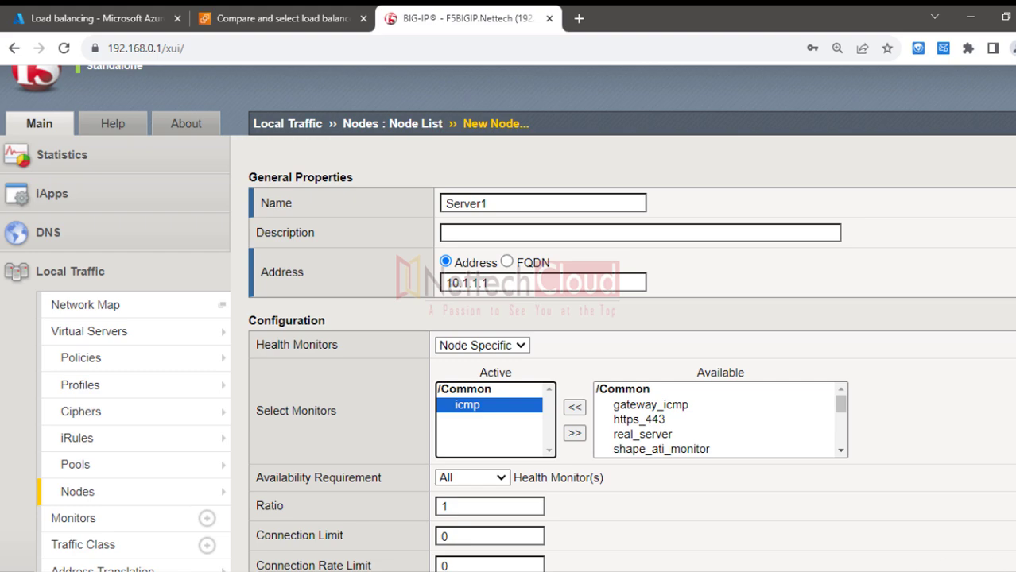
Step: Switch to the Paint diagram, draw strokes from the F5 BIGIP to the three servers, underline the server box, and erase the marks
key("alt+Tab")
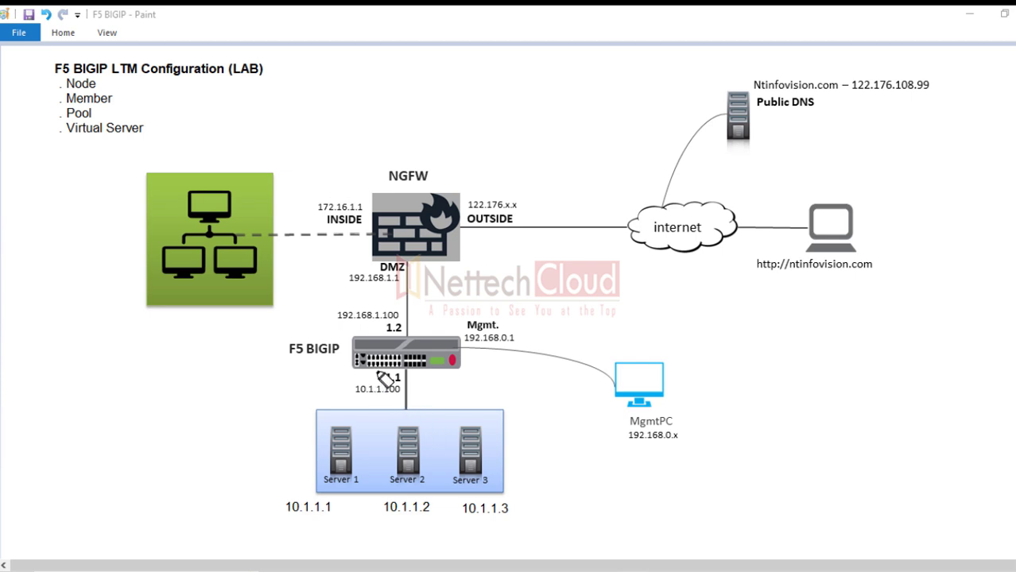
mouse_move(376, 370)
left_mouse_down()
mouse_move(340, 442)
mouse_move(325, 427)
mouse_move(367, 359)
mouse_move(409, 464)
mouse_move(442, 457)
mouse_move(429, 371)
mouse_move(471, 434)
mouse_move(460, 358)
mouse_move(445, 452)
left_mouse_up()
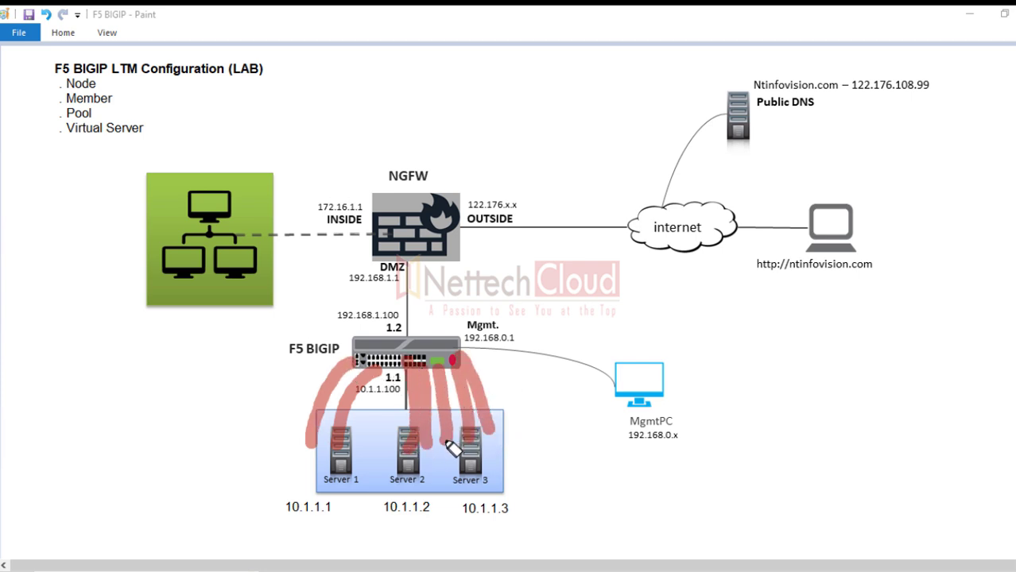
left_click(313, 499)
left_click_drag(313, 499, 501, 499)
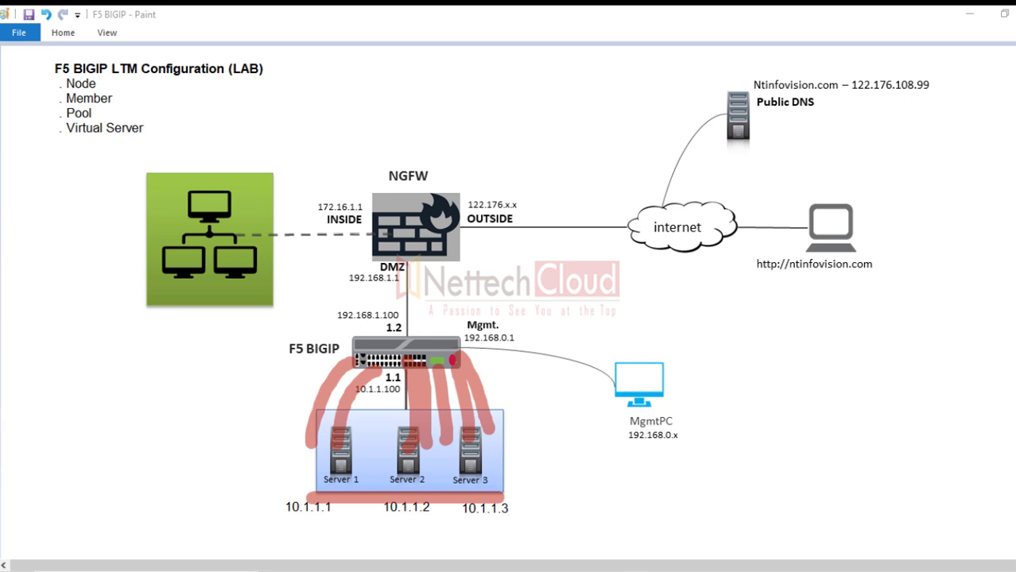
key("e")
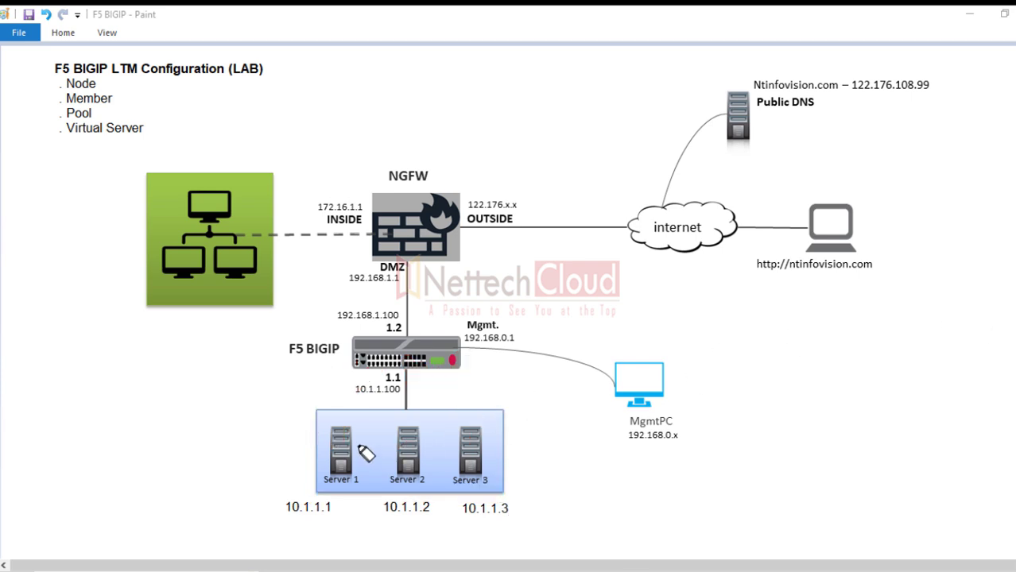
Step: Mark the Server 1 and Server 2 icons, clear the marks, and return to the BIG-IP console
left_click_drag(341, 430, 339, 468)
left_click(401, 434)
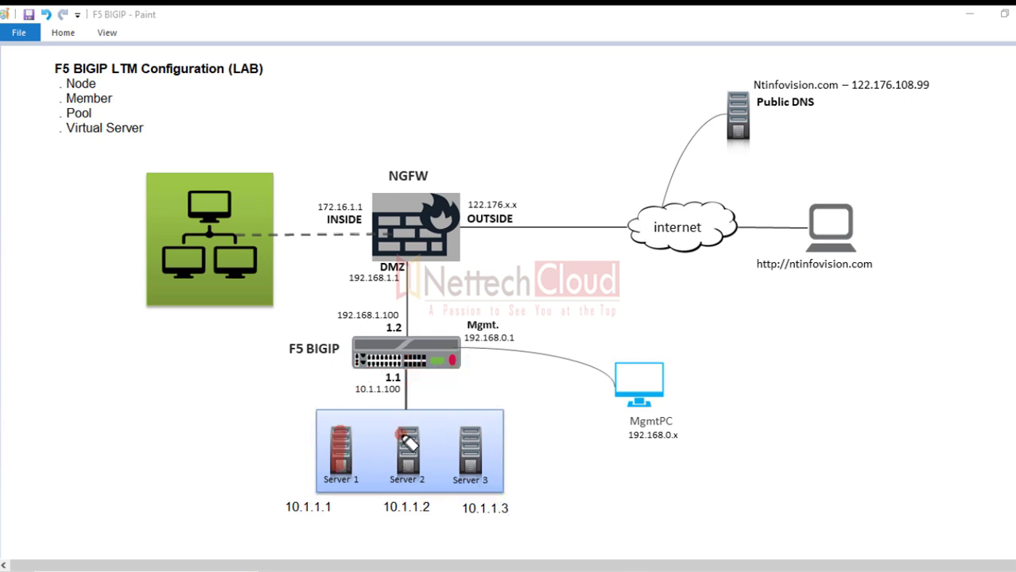
key("e")
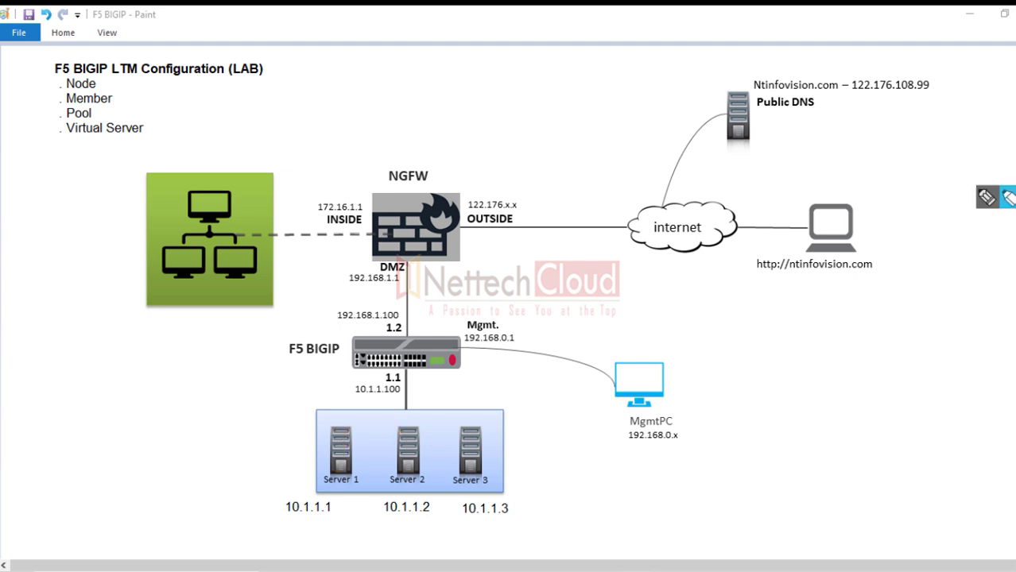
left_click(549, 566)
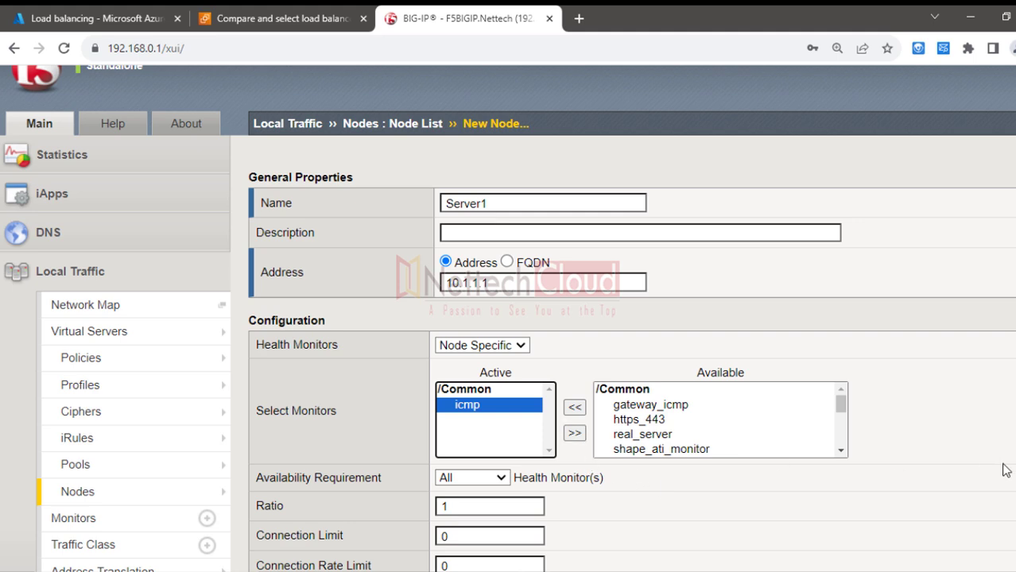
Step: Highlight the Select Monitors label, mark the New Node heading with the annotation pen, and erase the mark
scroll(672, 346, "down", 3)
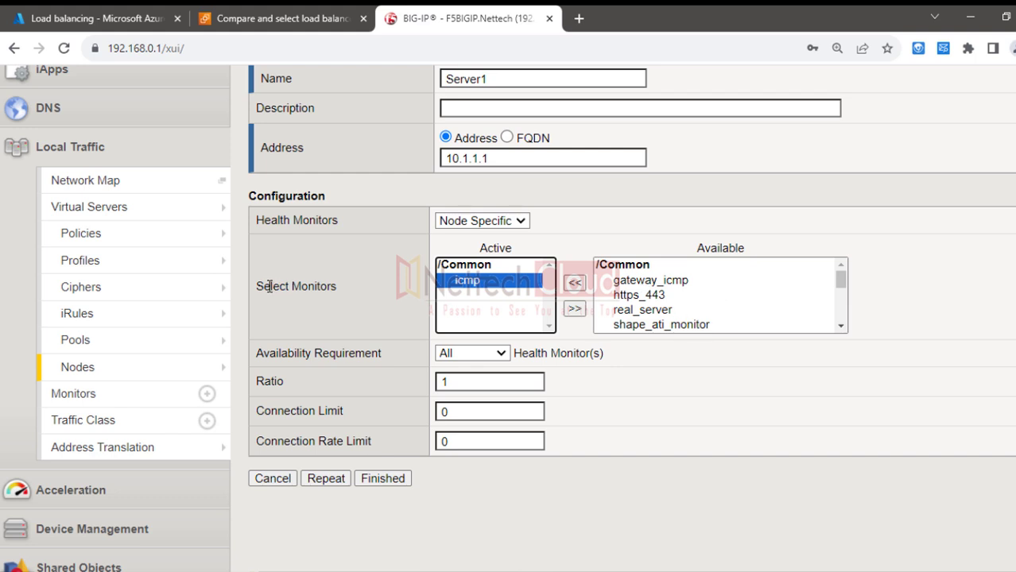
left_click_drag(256, 286, 330, 289)
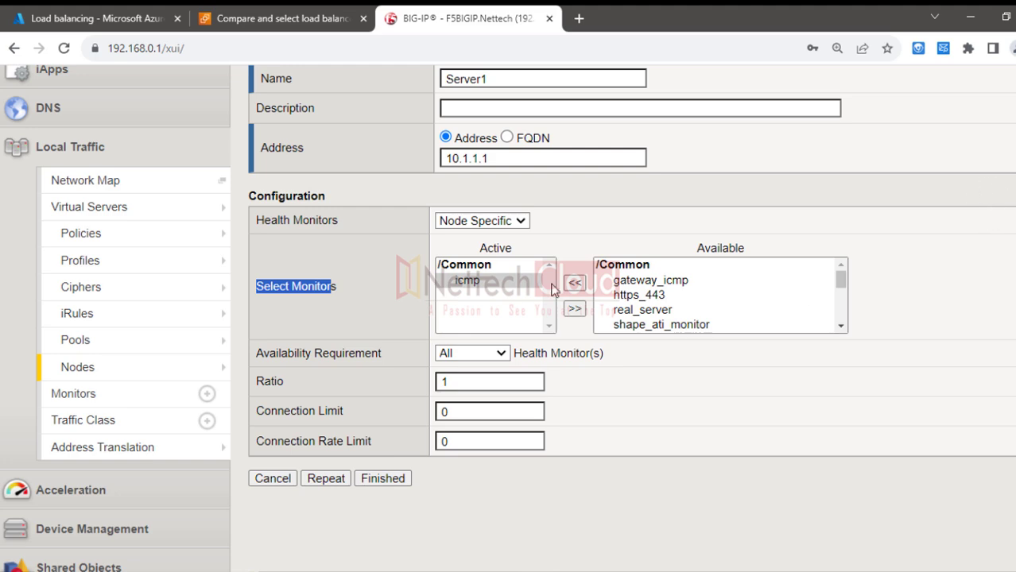
scroll(526, 106, "up", 2)
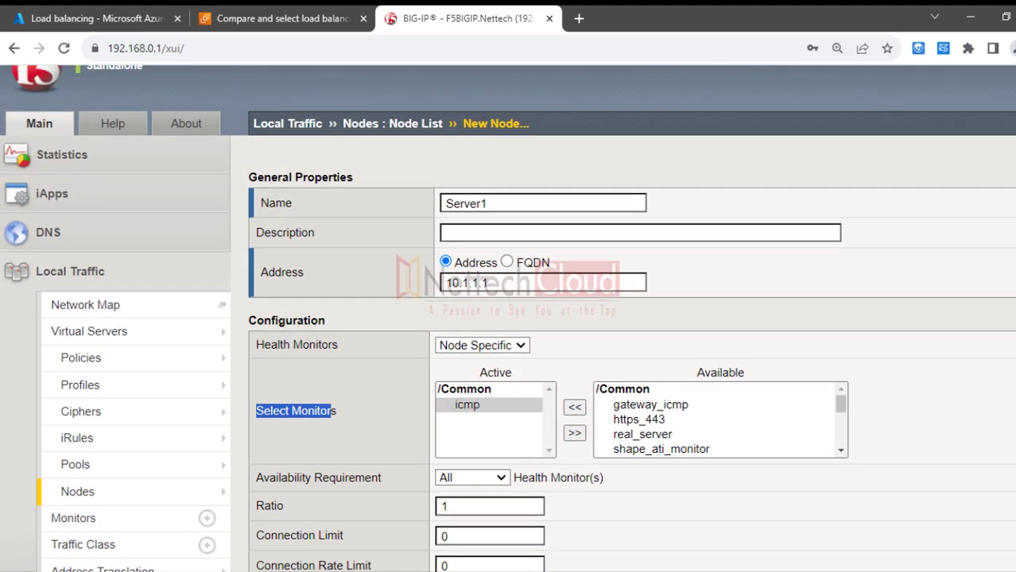
left_click(994, 197)
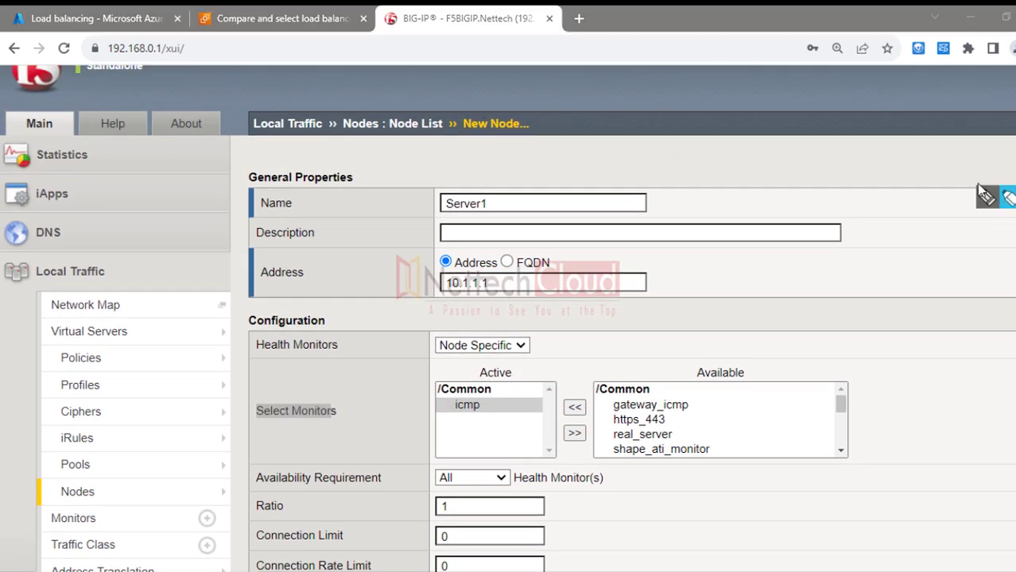
left_click_drag(462, 123, 574, 124)
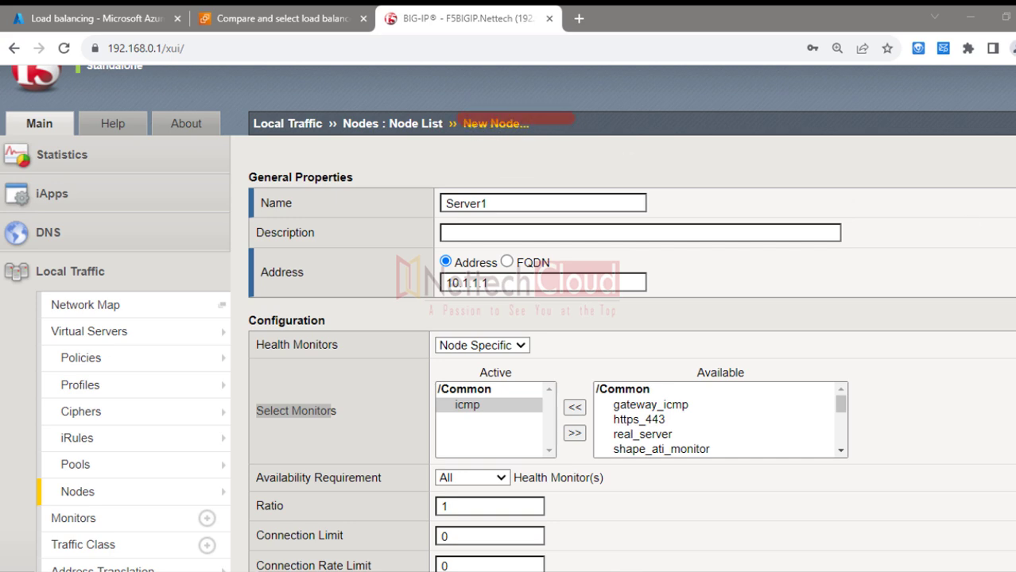
left_click(993, 197)
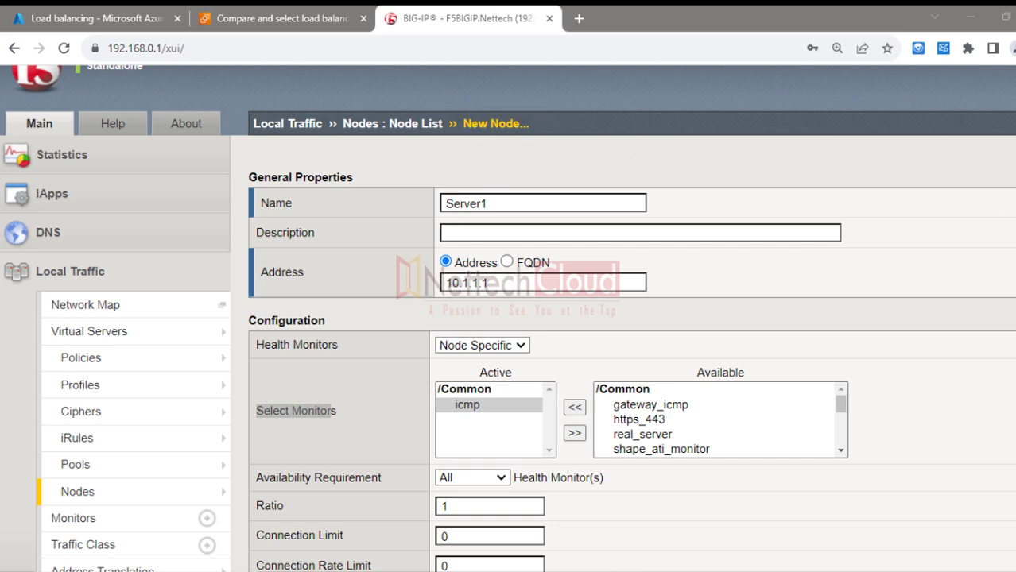
Step: Save the Server1 node, and add a Server2 node with address 10.1.1.2, keeping the form open for another node
scroll(458, 517, "down", 3)
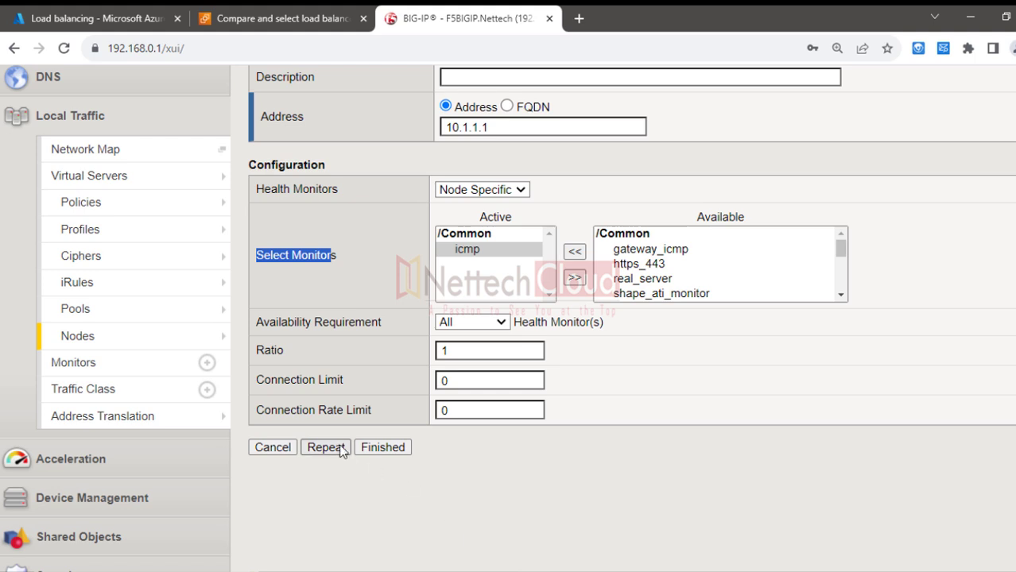
left_click(334, 450)
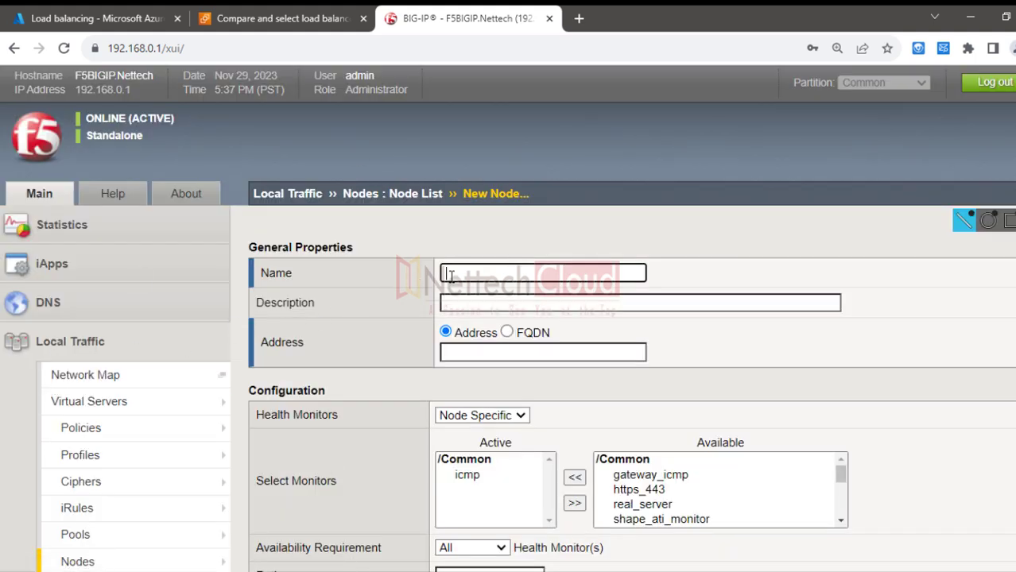
type("Server2")
left_click(471, 479)
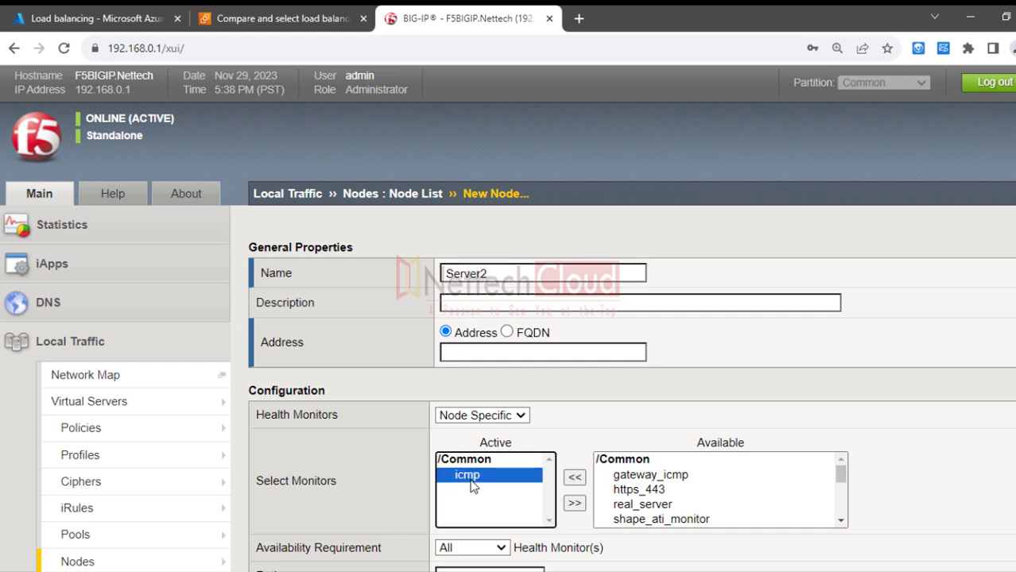
left_click(469, 354)
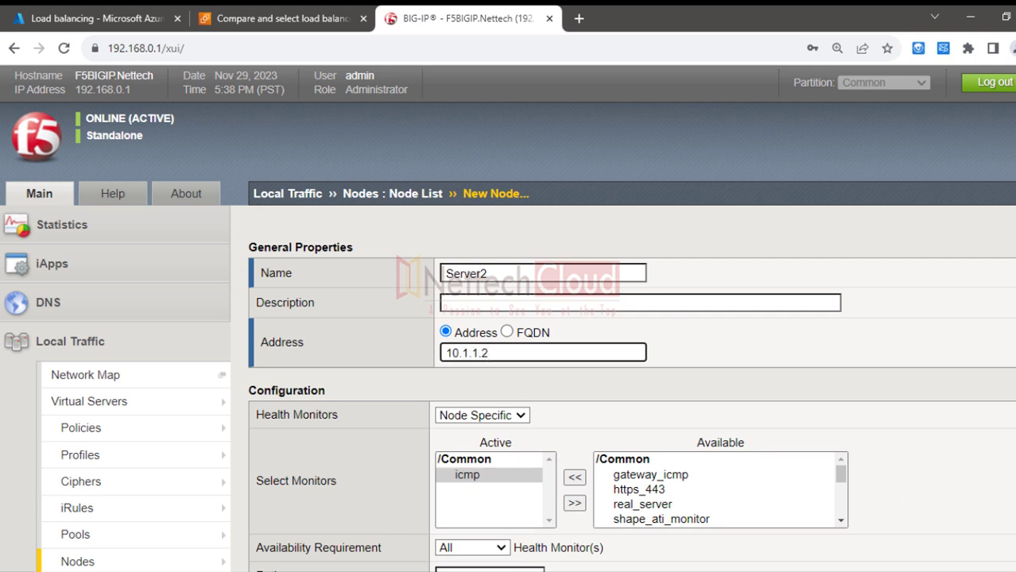
scroll(401, 453, "down", 3)
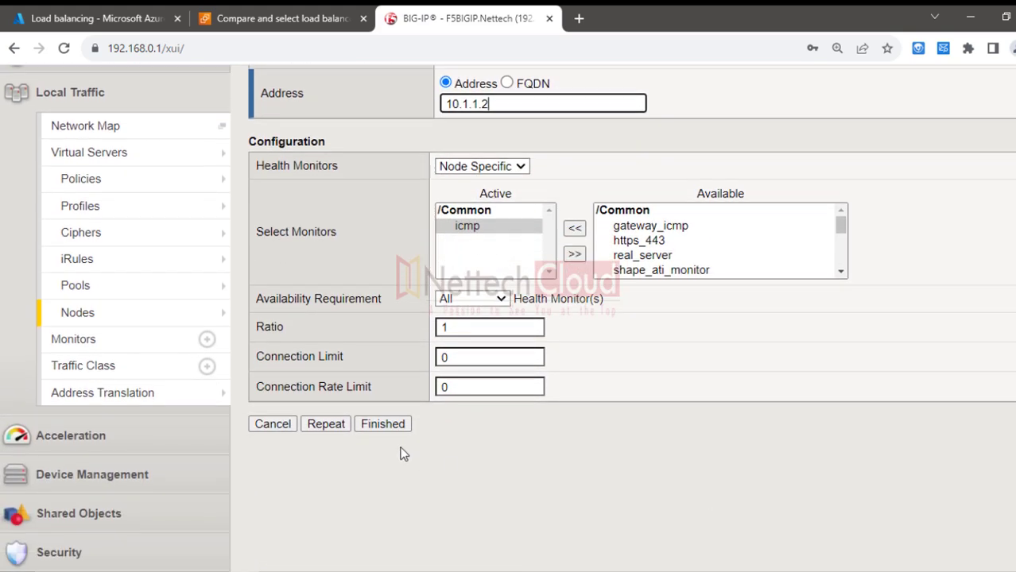
left_click(329, 423)
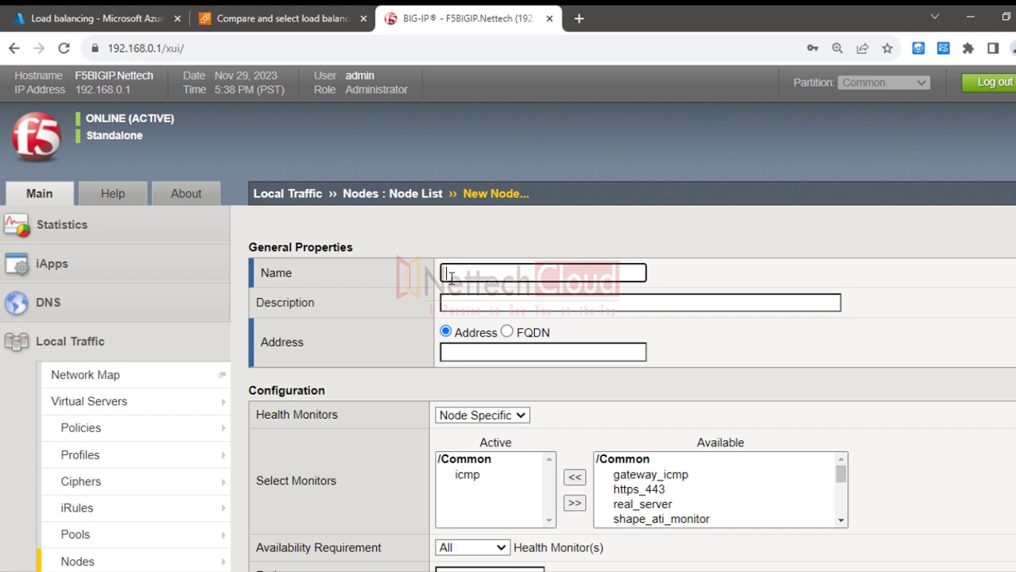
Step: Create the last node as Server3 with address 10.1.1.3 and finish node creation
type("Server3")
left_click(458, 353)
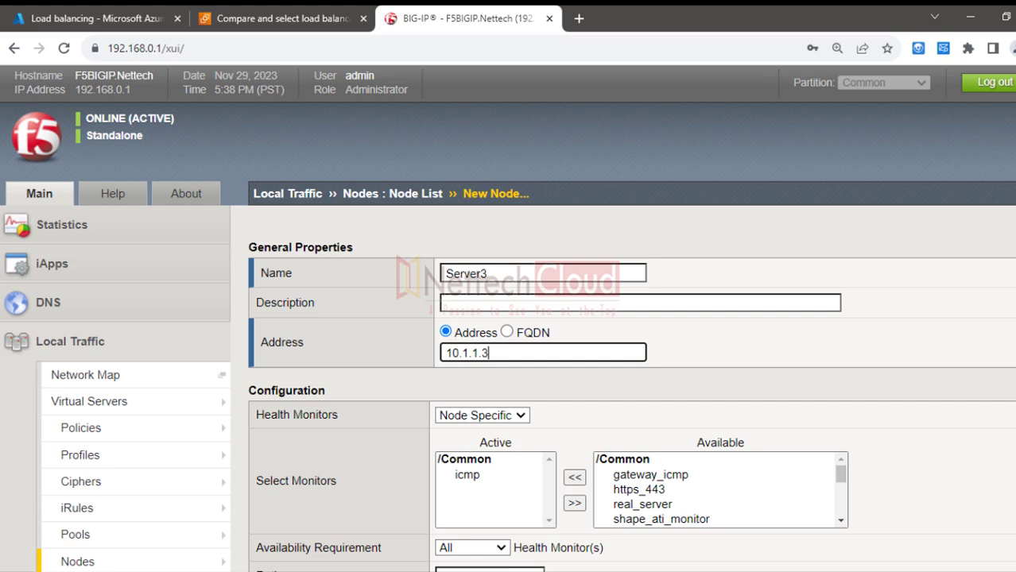
scroll(620, 358, "down", 5)
left_click(377, 302)
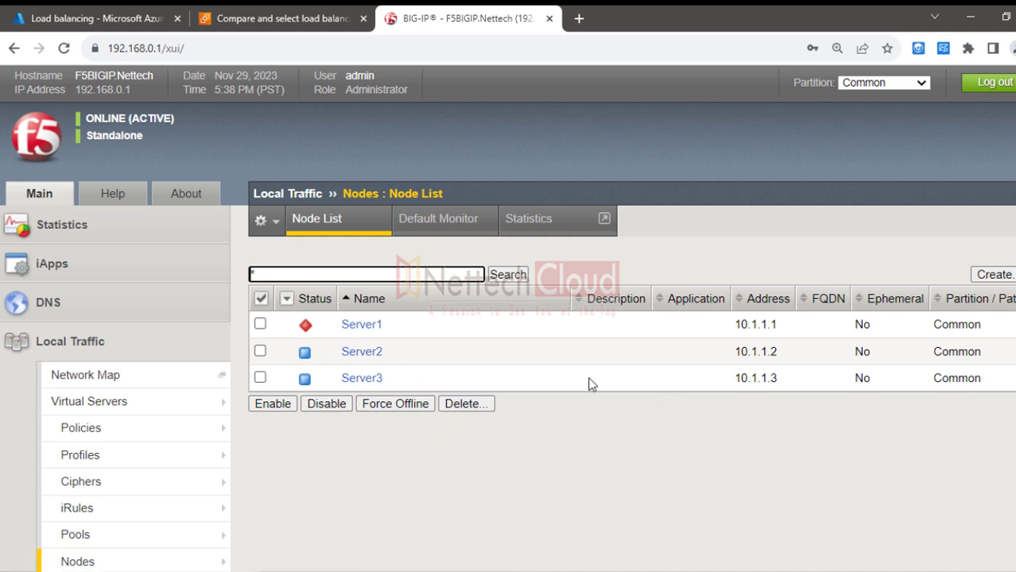
Step: Mark Server2 and Server3 in the node list, erase the marks, and check the nodes' status icons
left_click(1008, 198)
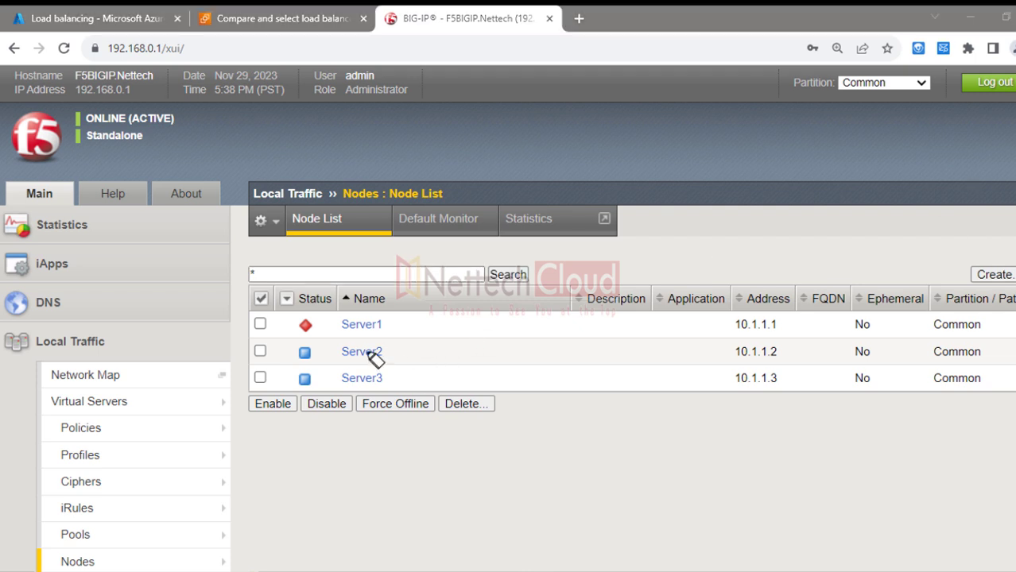
mouse_move(362, 355)
left_mouse_down()
mouse_move(381, 355)
mouse_move(337, 353)
mouse_move(355, 379)
mouse_move(337, 379)
left_mouse_up()
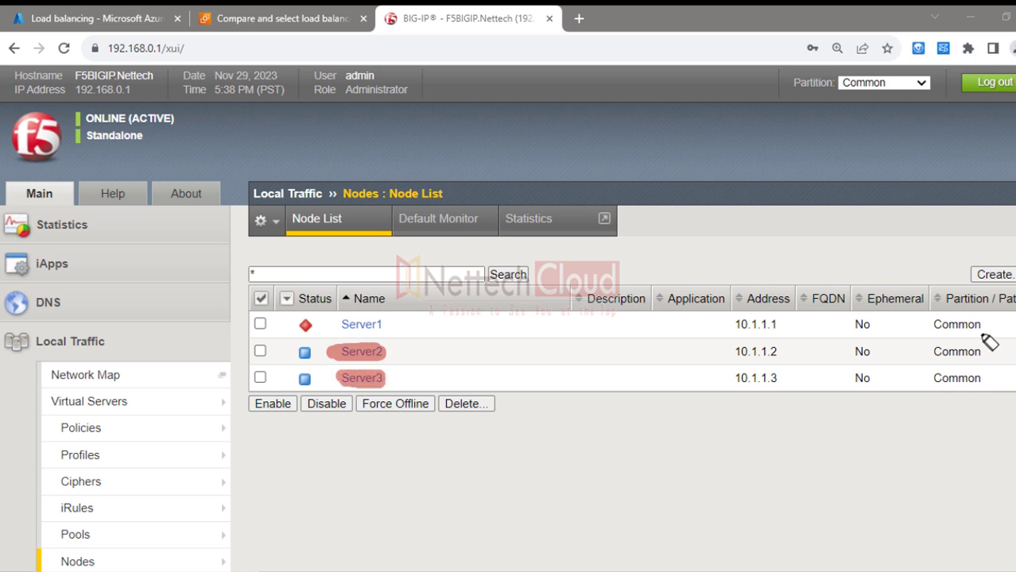
left_click(1008, 198)
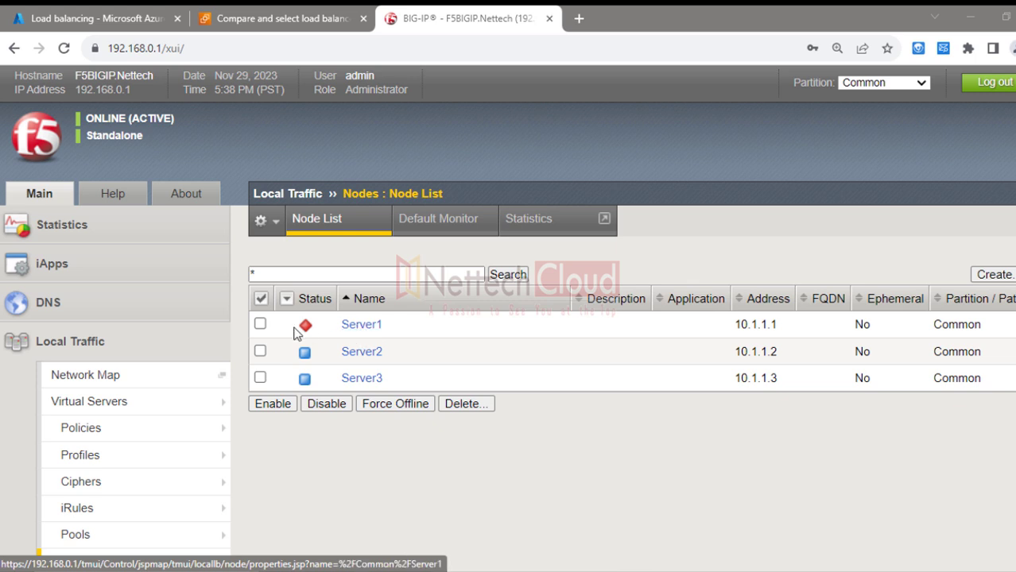
mouse_move(305, 332)
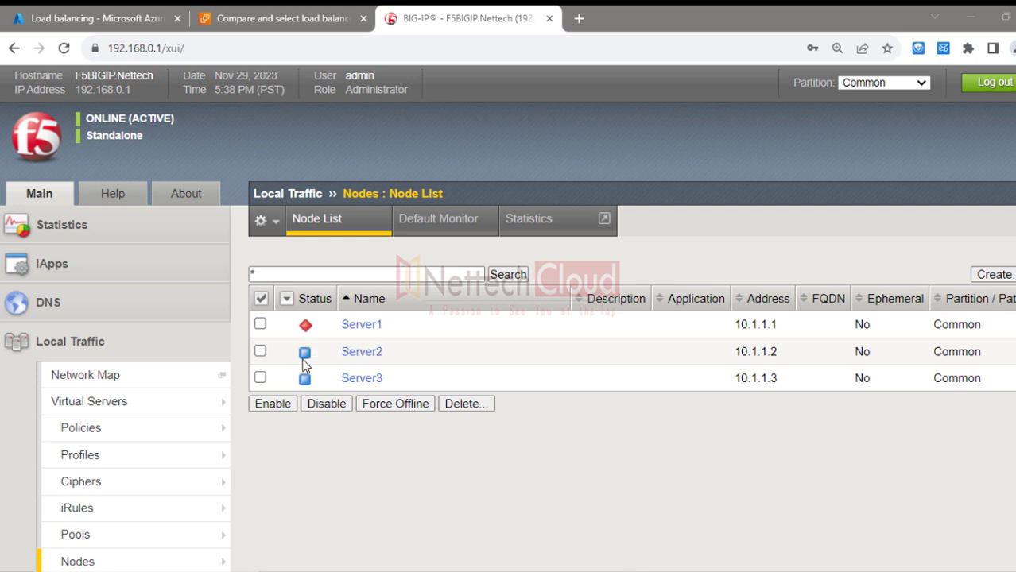
mouse_move(306, 355)
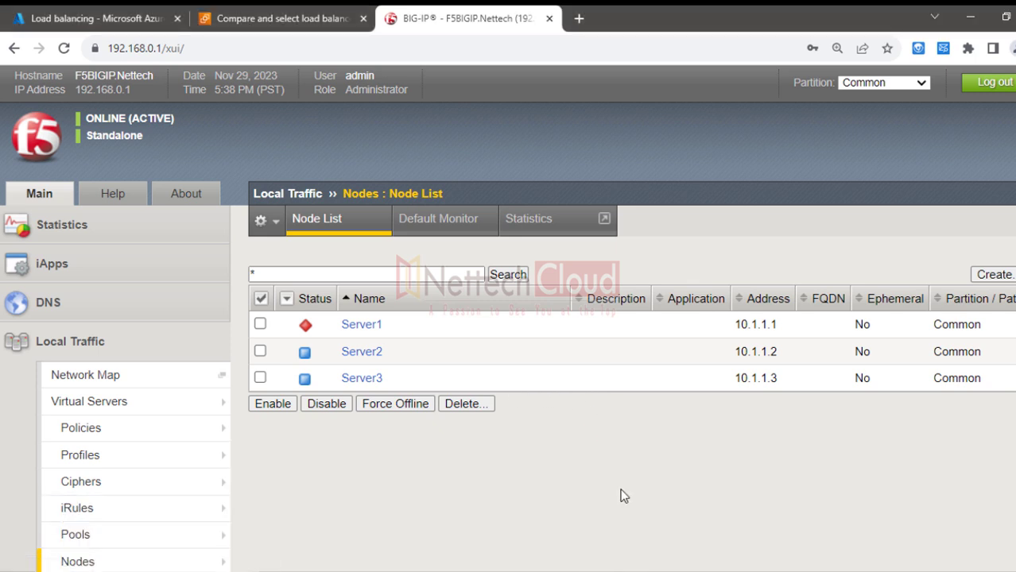
Step: Switch to the Paint diagram, mark all three server labels, draw strokes from the F5 BIGIP to each server, and clear the annotations
key("alt+Tab")
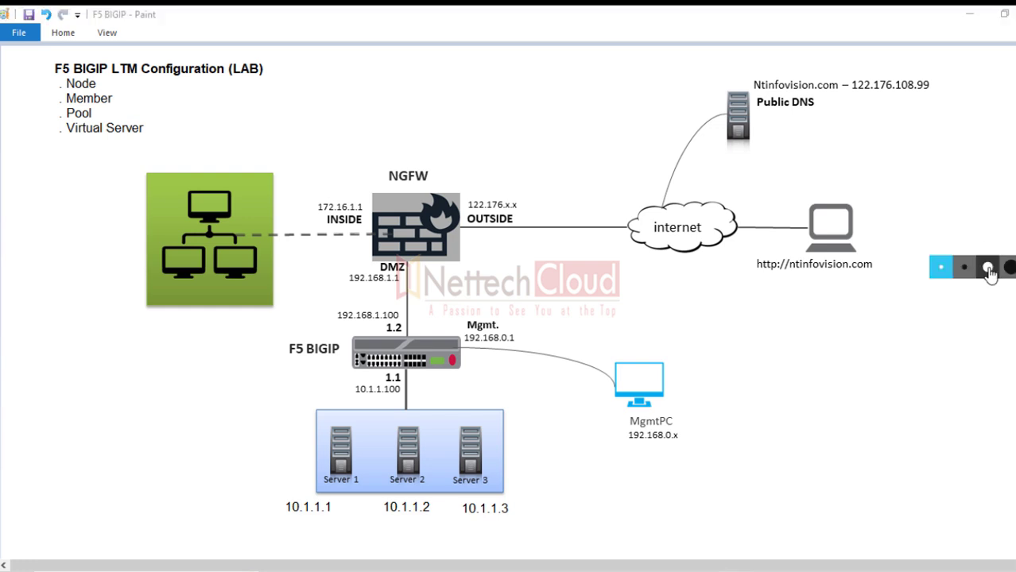
left_click_drag(457, 482, 486, 485)
left_click_drag(391, 480, 424, 481)
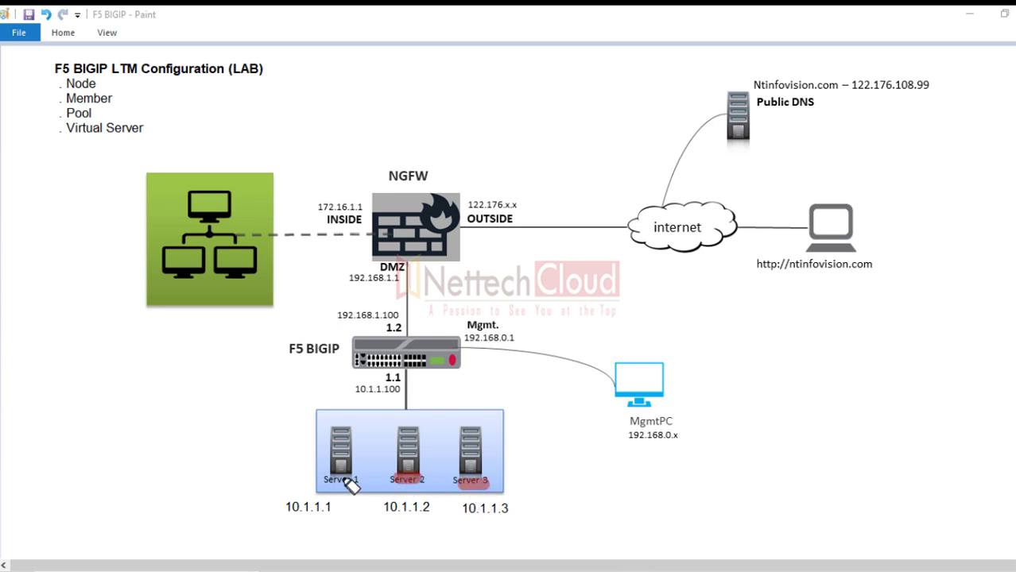
left_click_drag(323, 479, 363, 481)
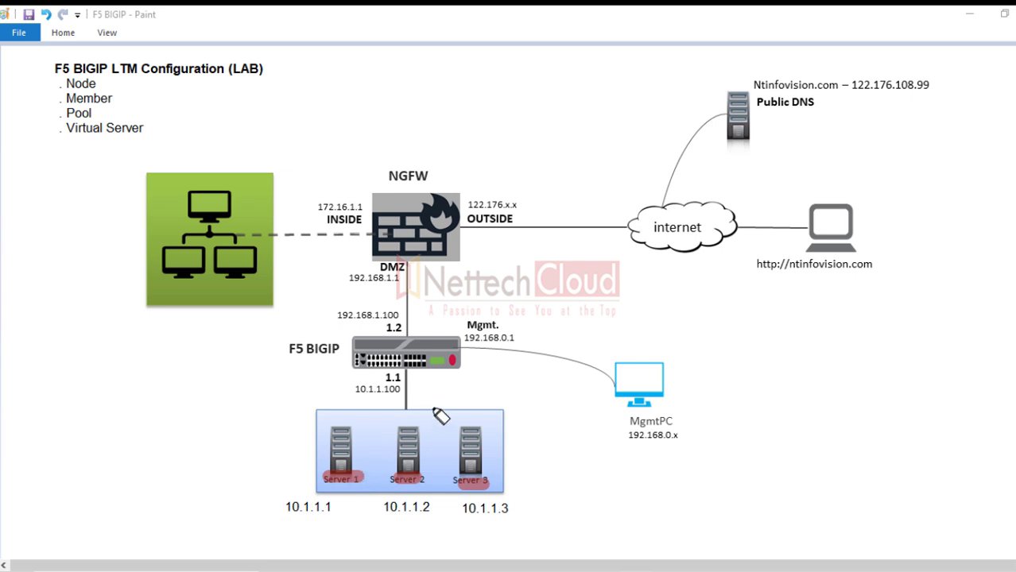
mouse_move(440, 371)
left_mouse_down()
mouse_move(481, 409)
mouse_move(473, 460)
left_mouse_up()
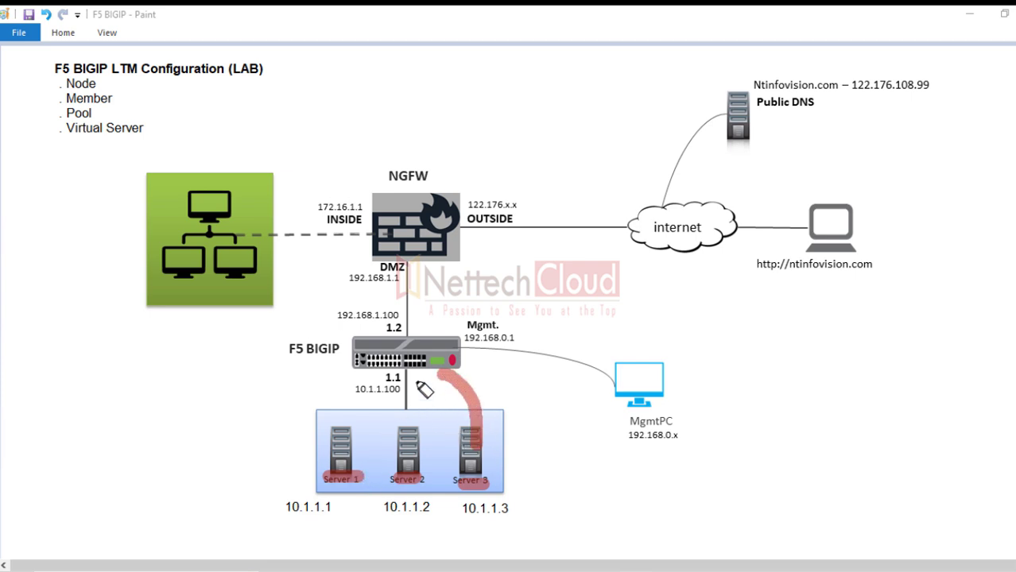
left_click_drag(410, 365, 411, 418)
left_click_drag(375, 372, 336, 429)
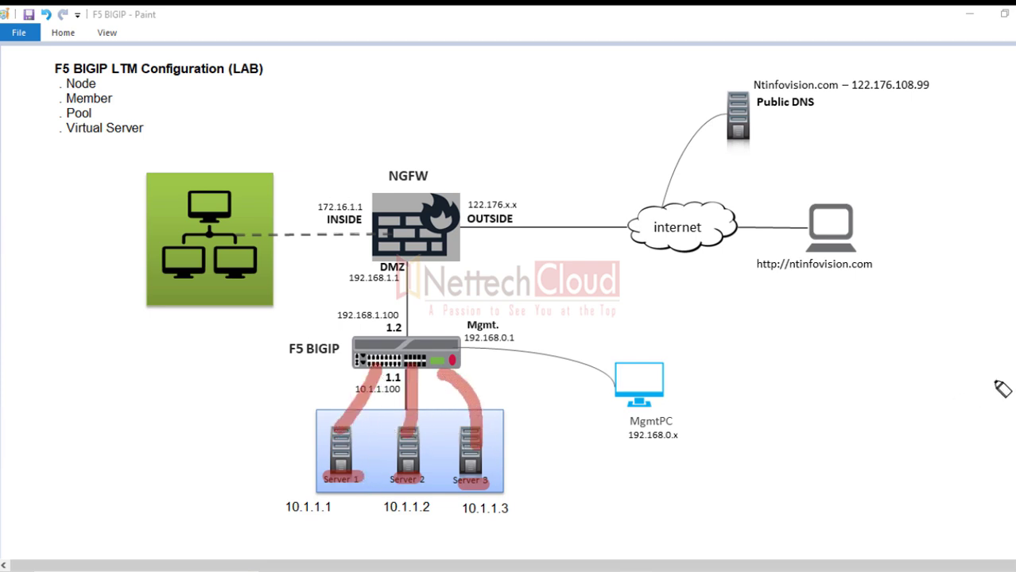
key("Escape")
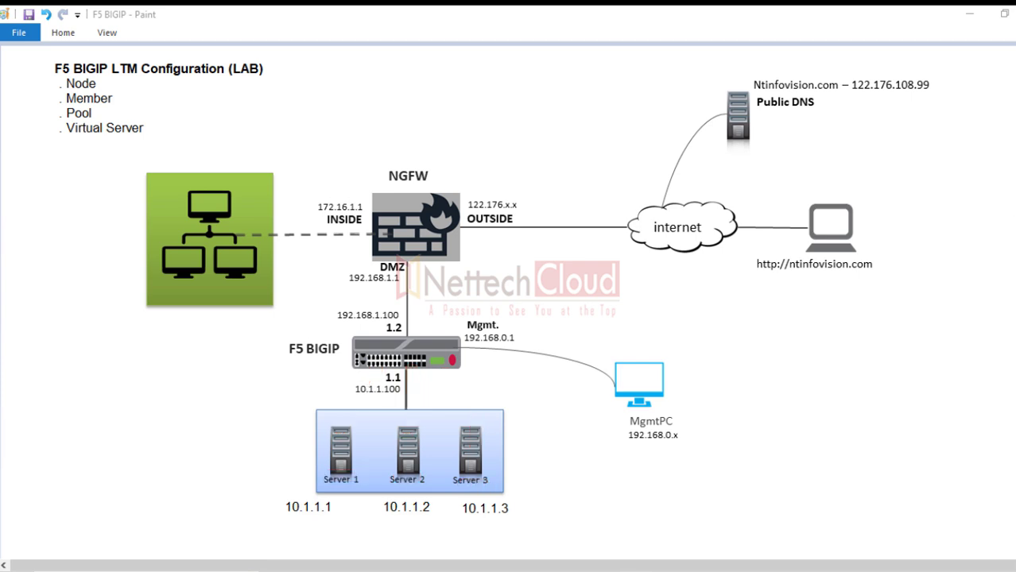
Step: Switch to the BIG-IP console, reload the node list, and mark Server1, Server2 and Server3 with a curved stroke beside them
key("alt+Tab")
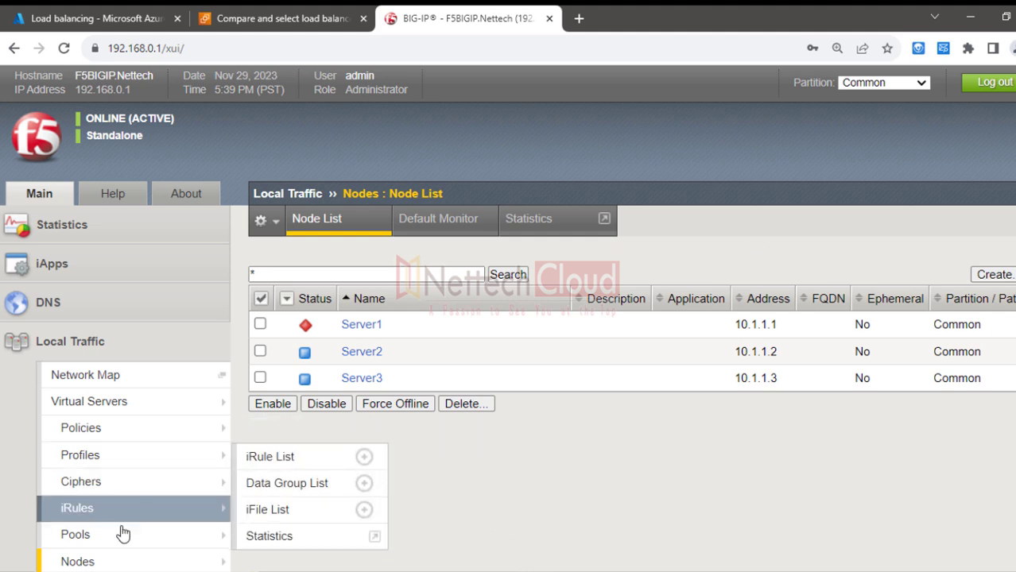
left_click(76, 560)
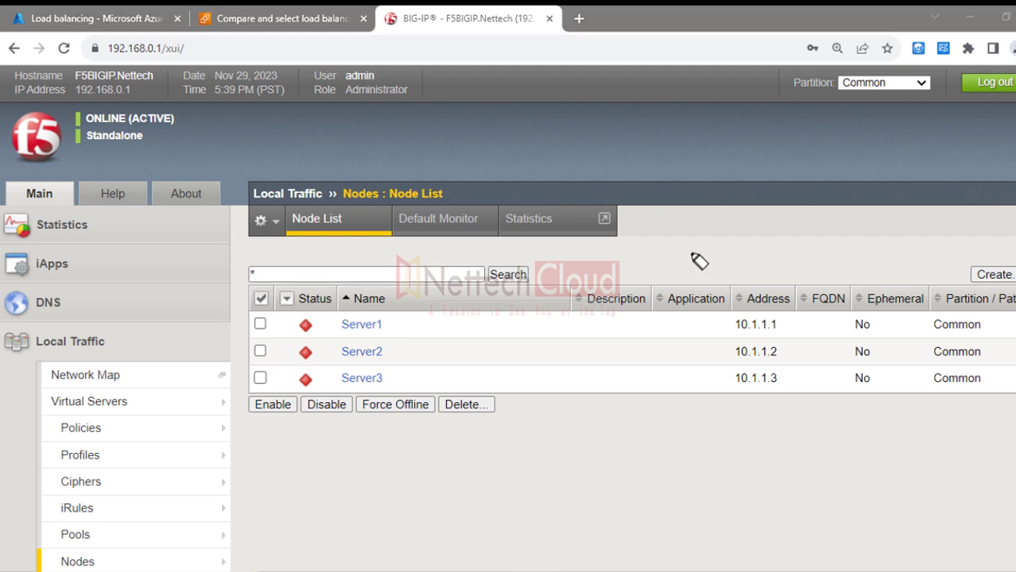
mouse_move(341, 324)
left_mouse_down()
mouse_move(380, 327)
mouse_move(365, 354)
mouse_move(383, 351)
left_mouse_up()
left_click_drag(341, 377, 387, 377)
left_click(395, 319)
left_click_drag(395, 319, 402, 373)
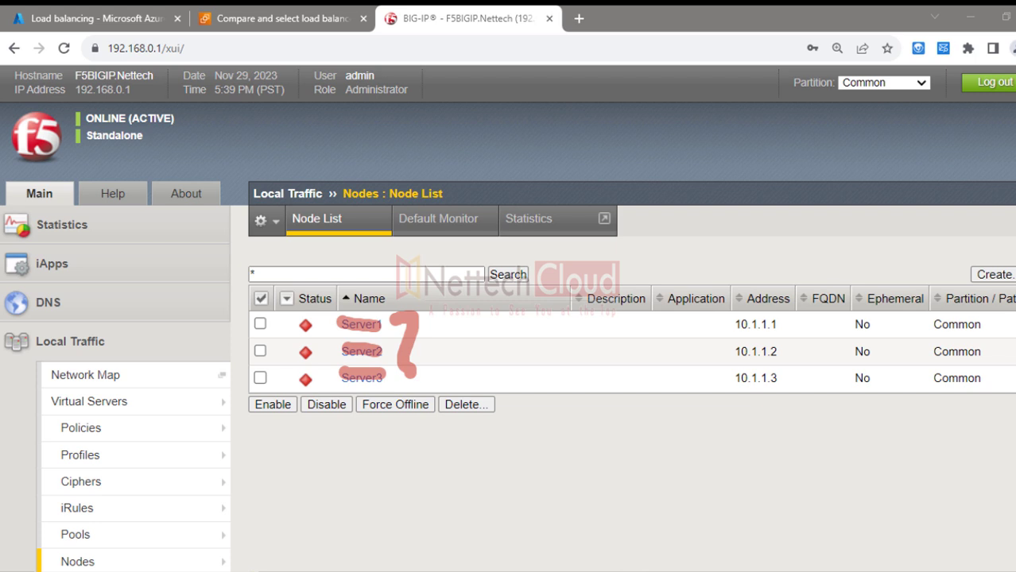
Step: Clear the marks on the node list and open a Remote Desktop connection to 10.1.1.1
key("Escape")
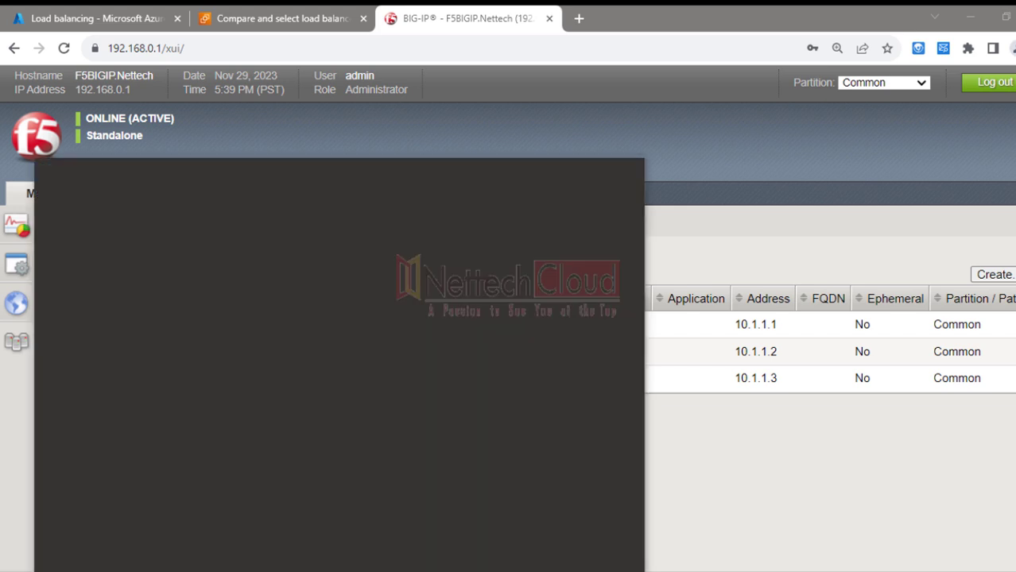
type("mstsc")
key("Return")
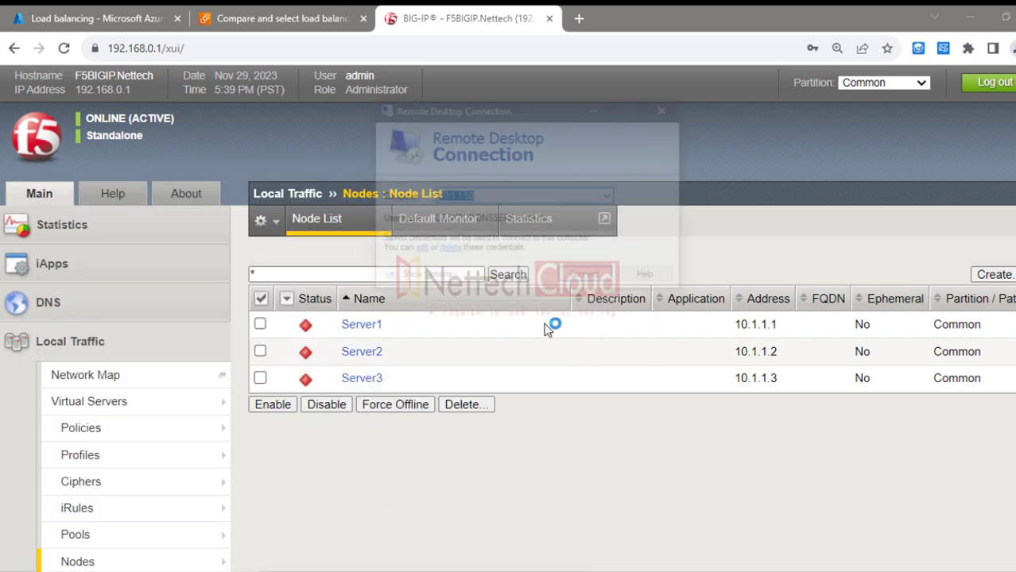
type("10.1.1.1")
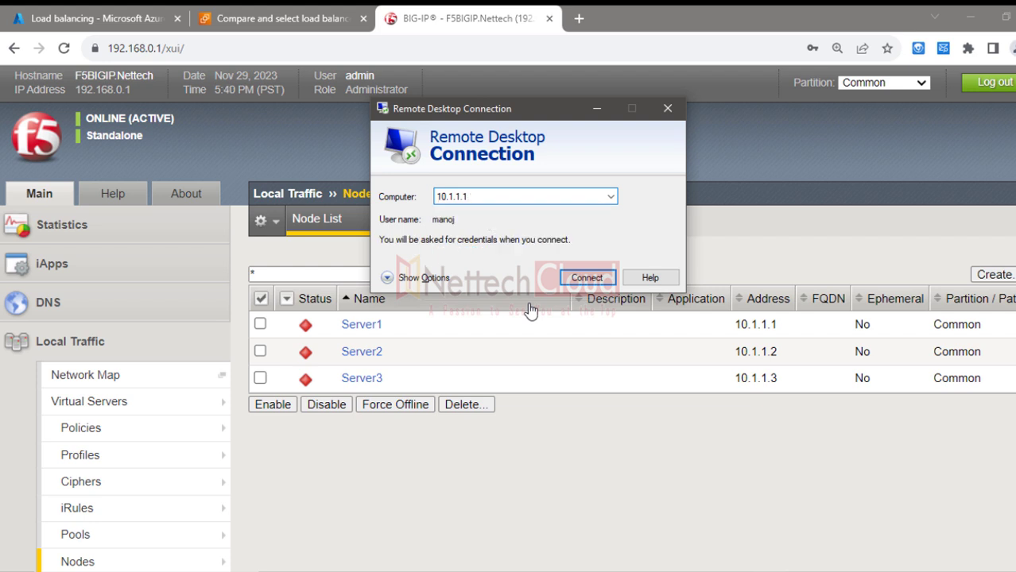
key("Return")
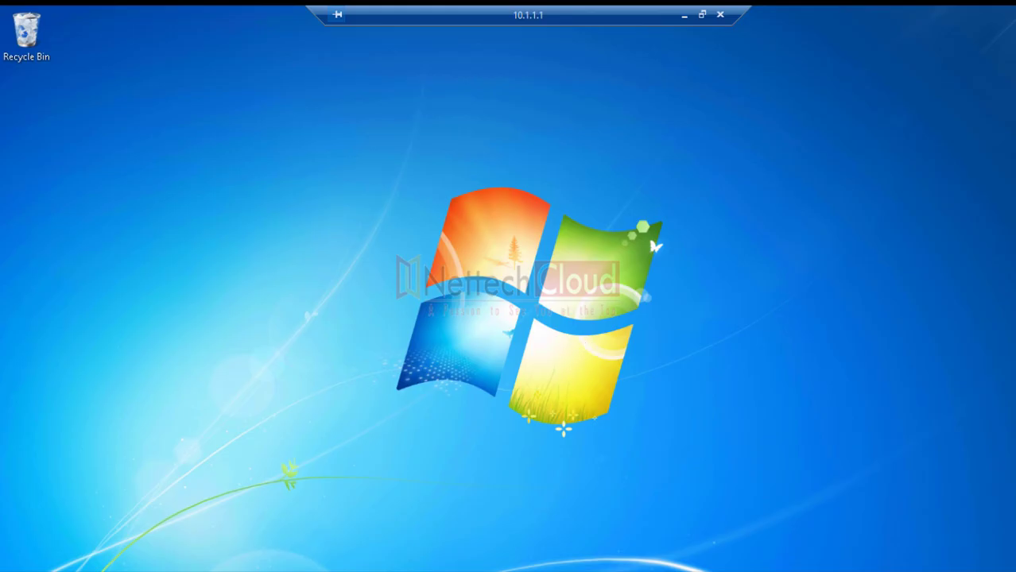
Step: Turn off Windows Firewall for both private and public networks on 10.1.1.1, apply the settings, and close the firewall window
key("super")
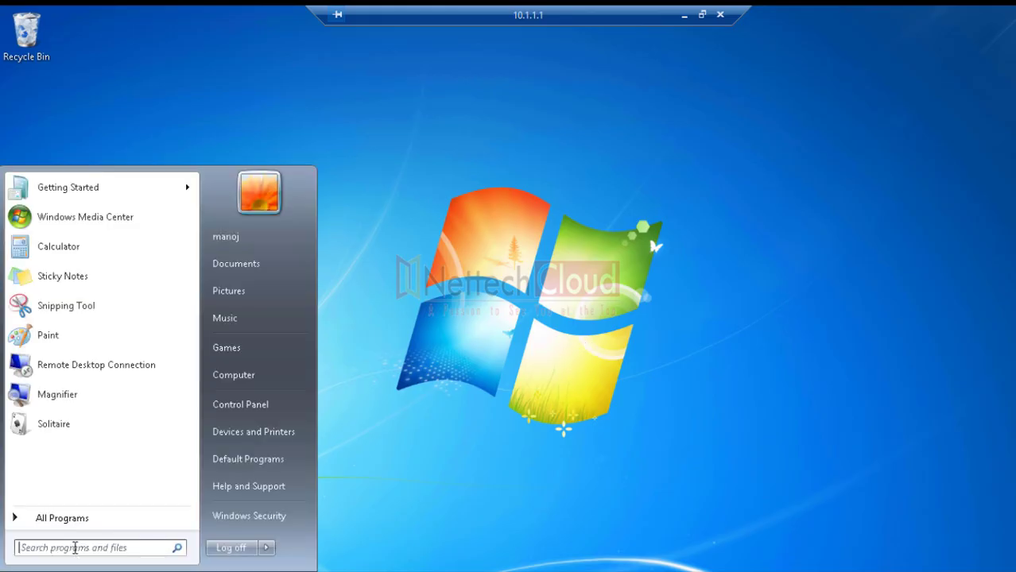
left_click(74, 547)
type("firewall")
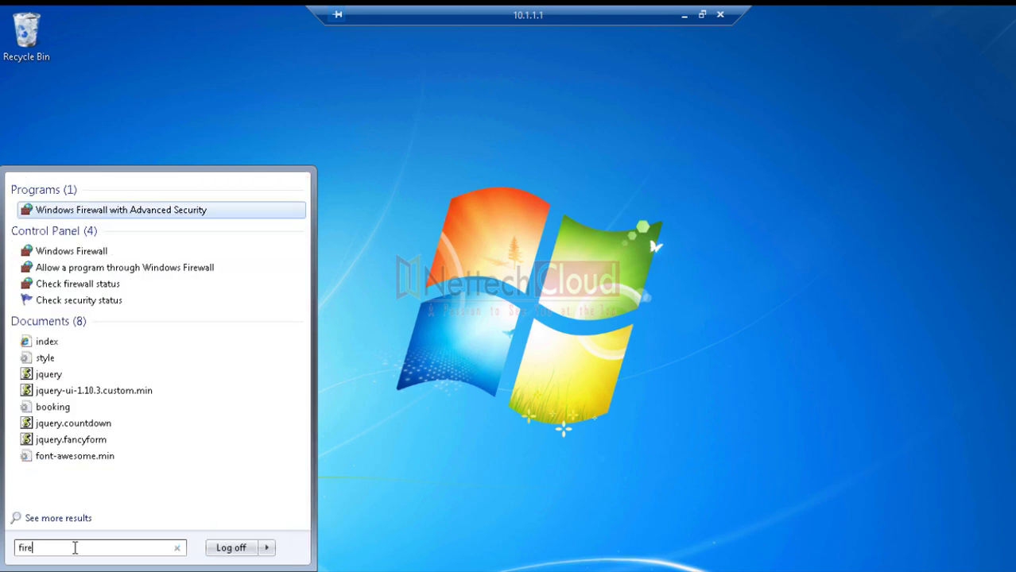
left_click(74, 252)
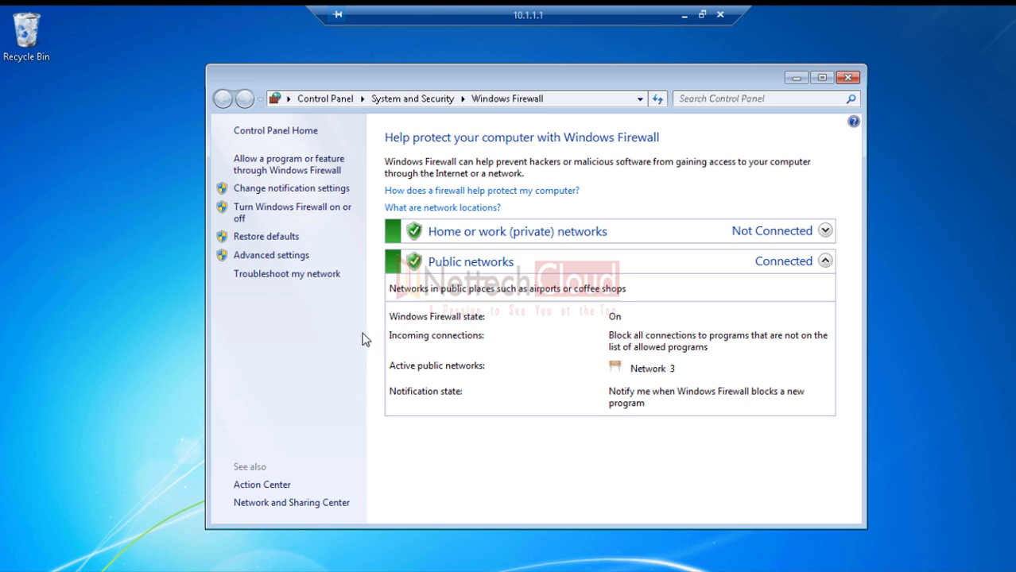
left_click(276, 211)
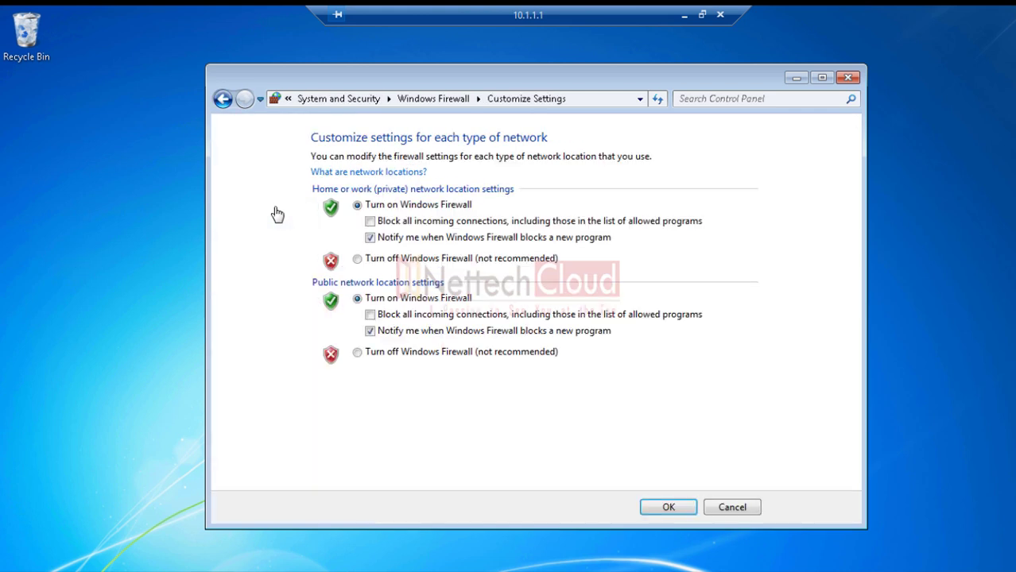
left_click(359, 261)
left_click(357, 353)
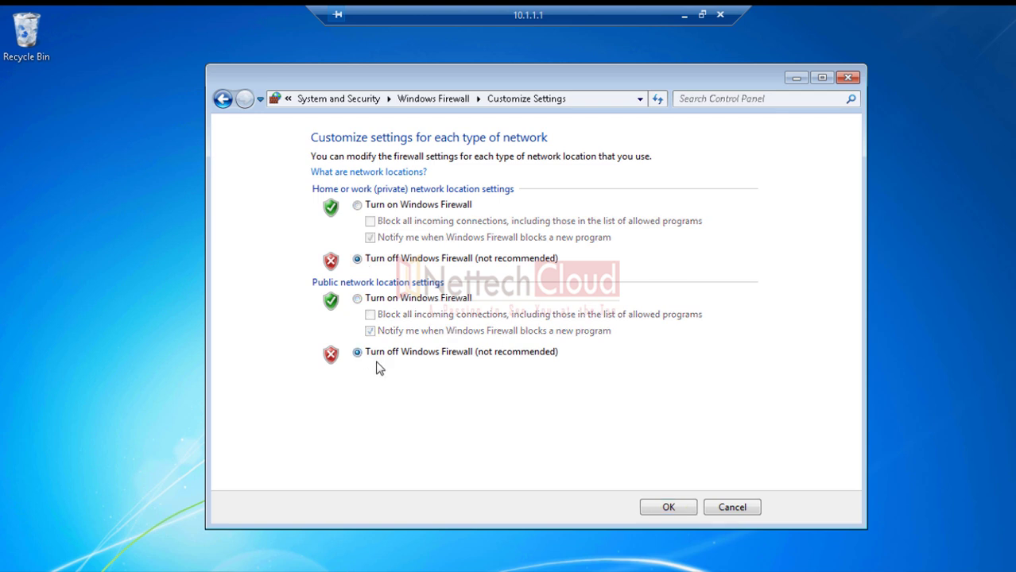
left_click(668, 507)
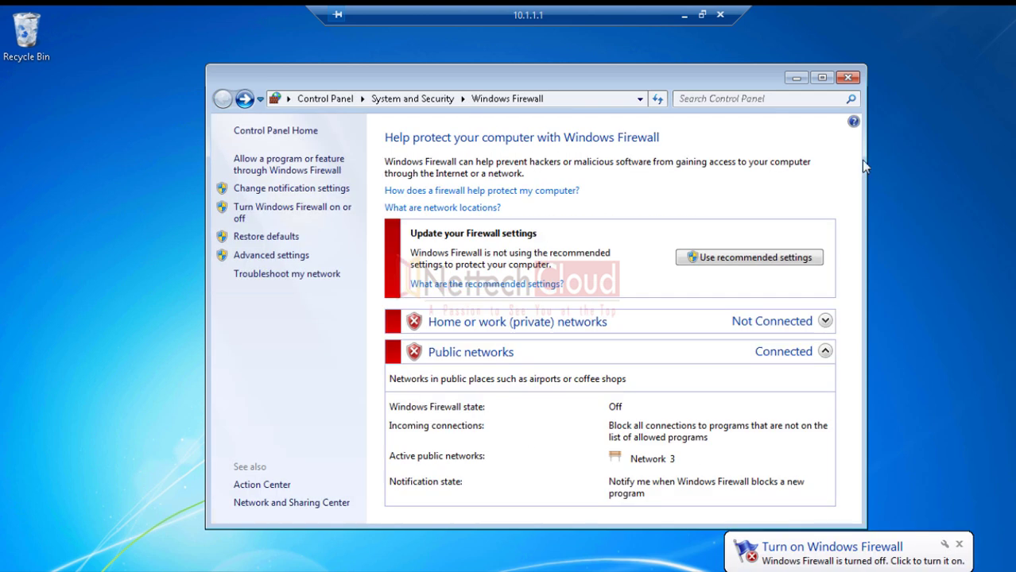
left_click(849, 78)
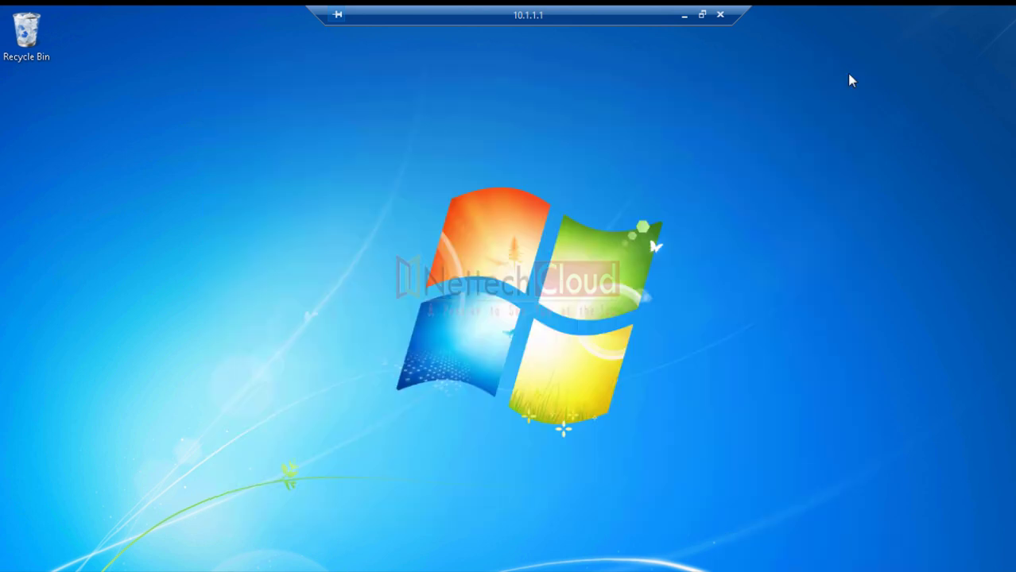
Step: Switch back to the BIG-IP console, refresh the node list, and mark Server1 to check its status
left_click(684, 15)
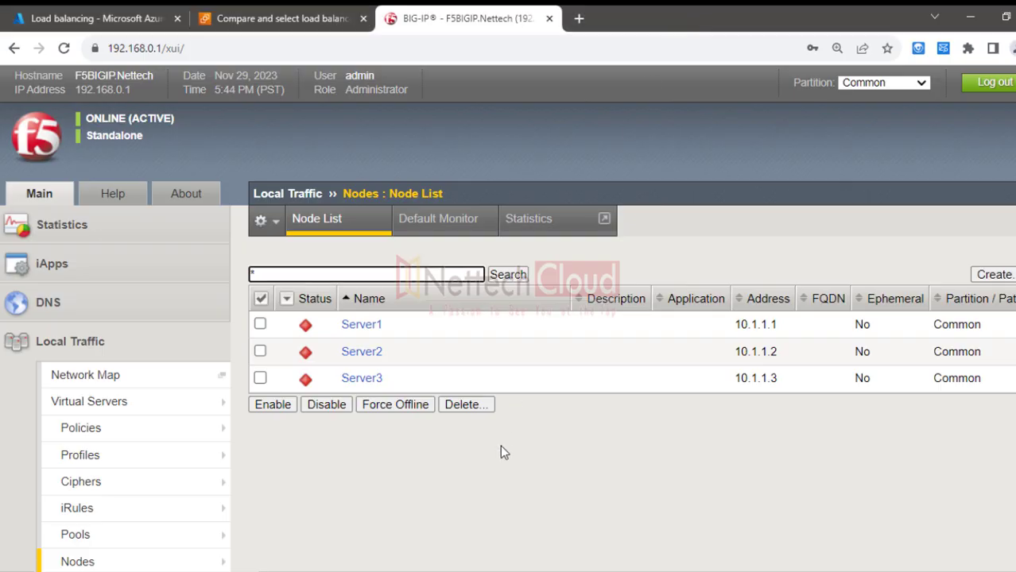
left_click(189, 557)
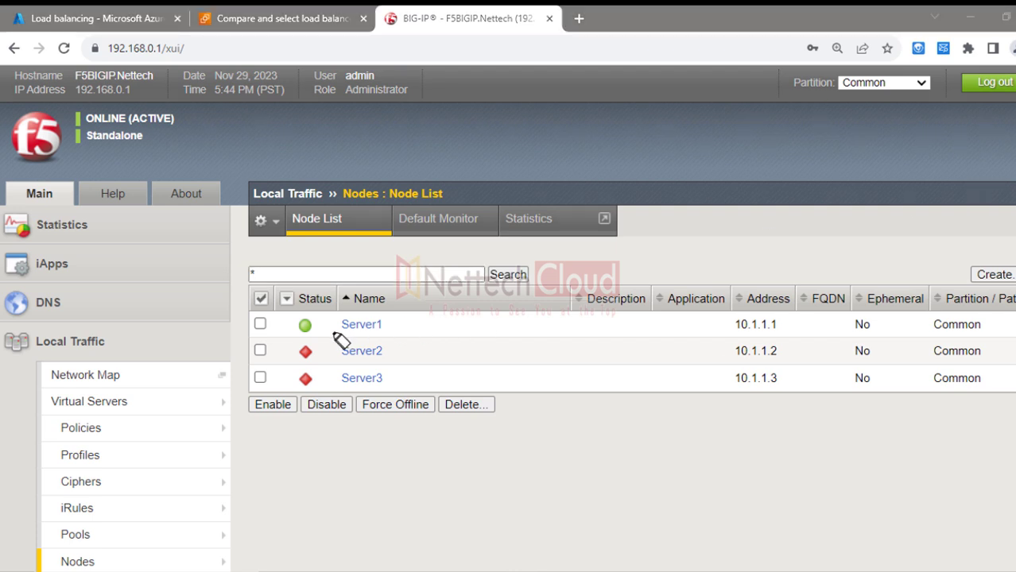
mouse_move(341, 340)
left_mouse_down()
mouse_move(392, 330)
mouse_move(342, 330)
mouse_move(386, 325)
left_mouse_up()
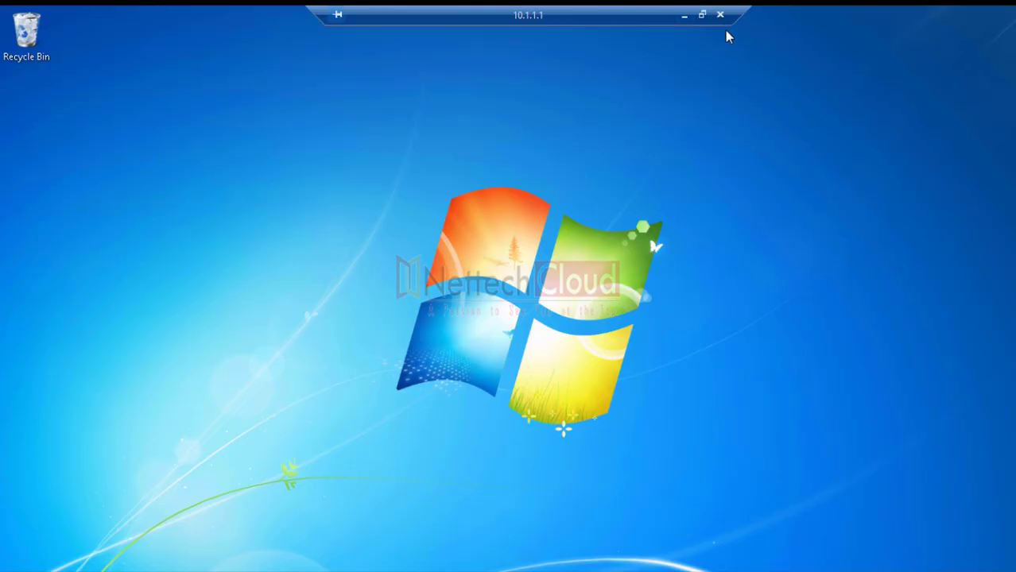
Step: Disconnect the remote session to 10.1.1.1 and open a Remote Desktop connection to 10.1.1.2
left_click(719, 15)
left_click(577, 330)
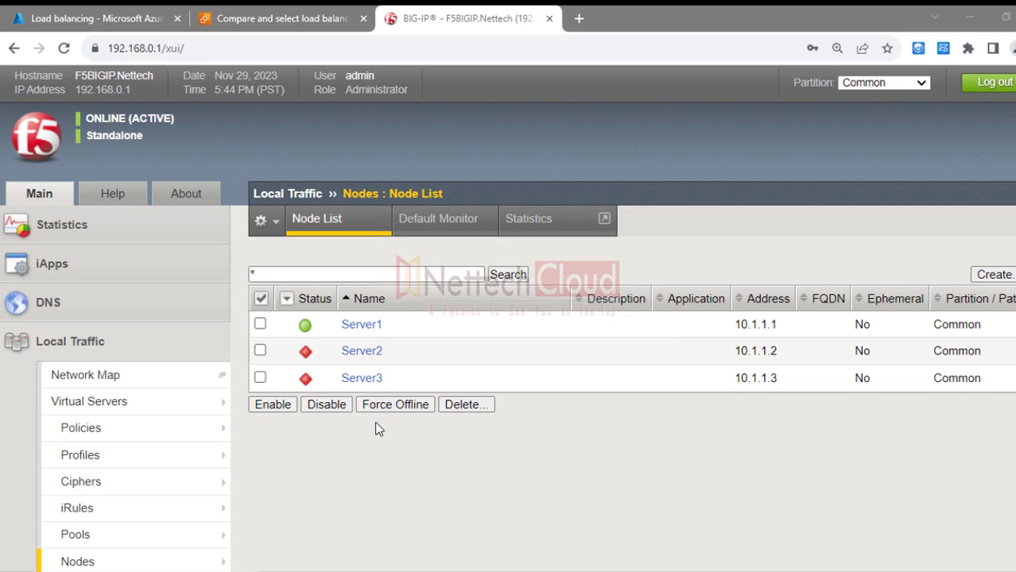
type("mstsc")
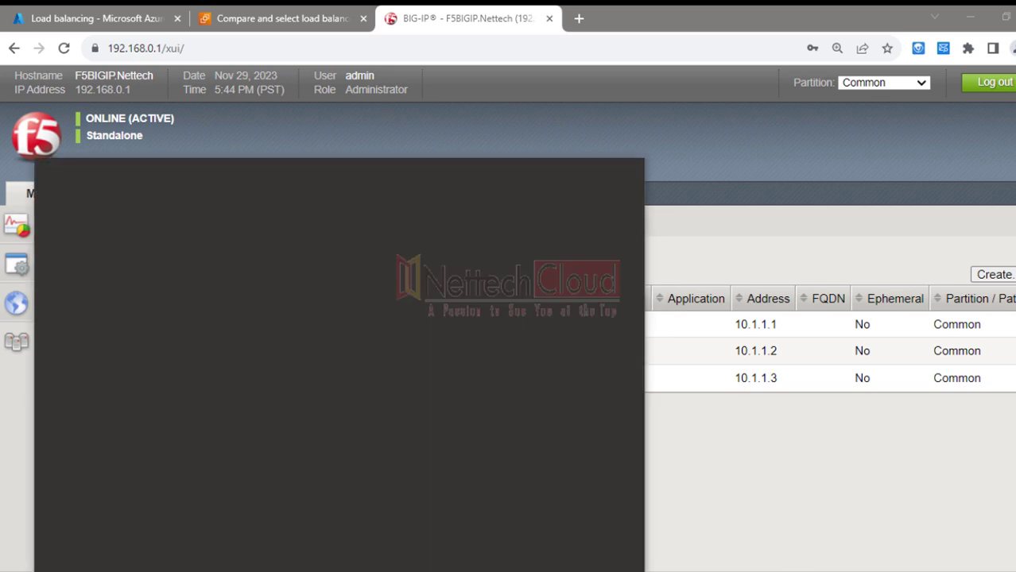
key("Return")
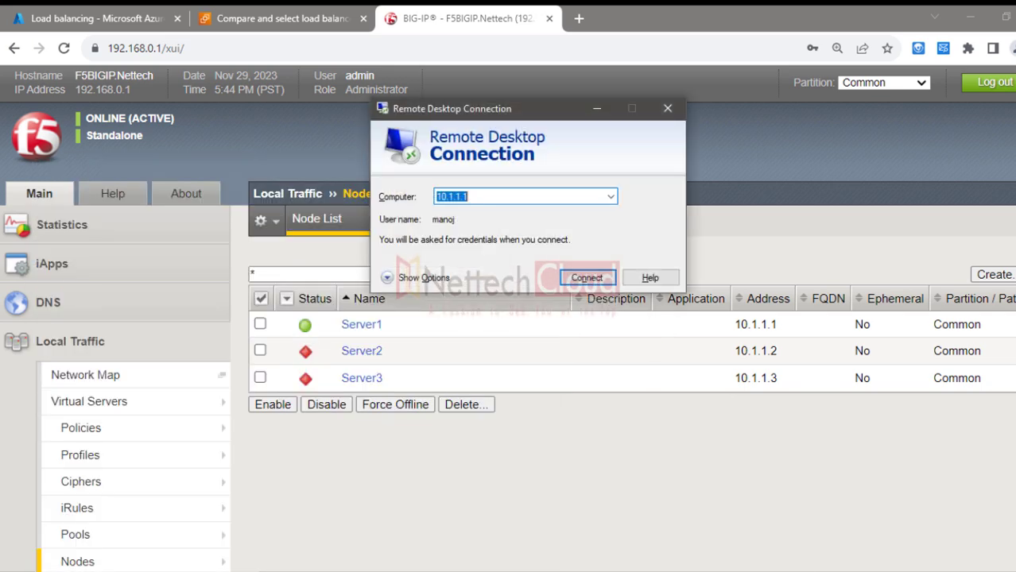
type("10.1.1.")
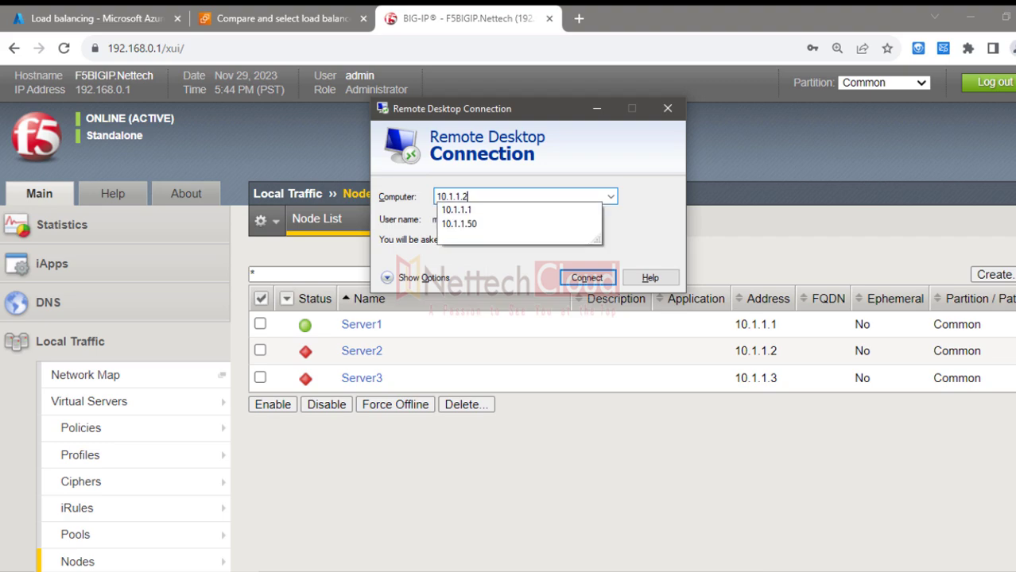
key("Return")
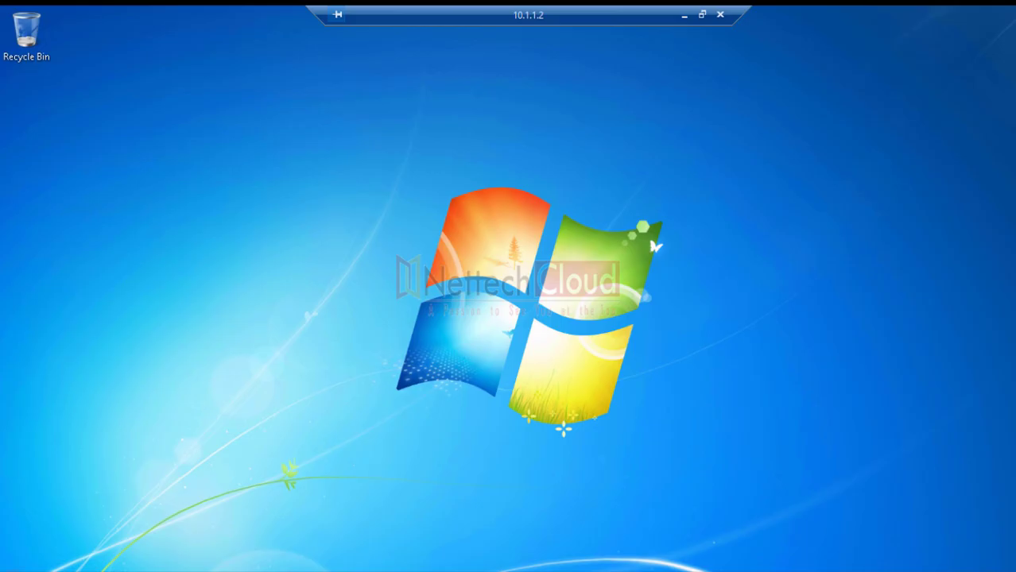
Step: Turn off Windows Firewall for both private and public networks on 10.1.1.2, apply the settings, and close the firewall window
key("super")
left_click(59, 549)
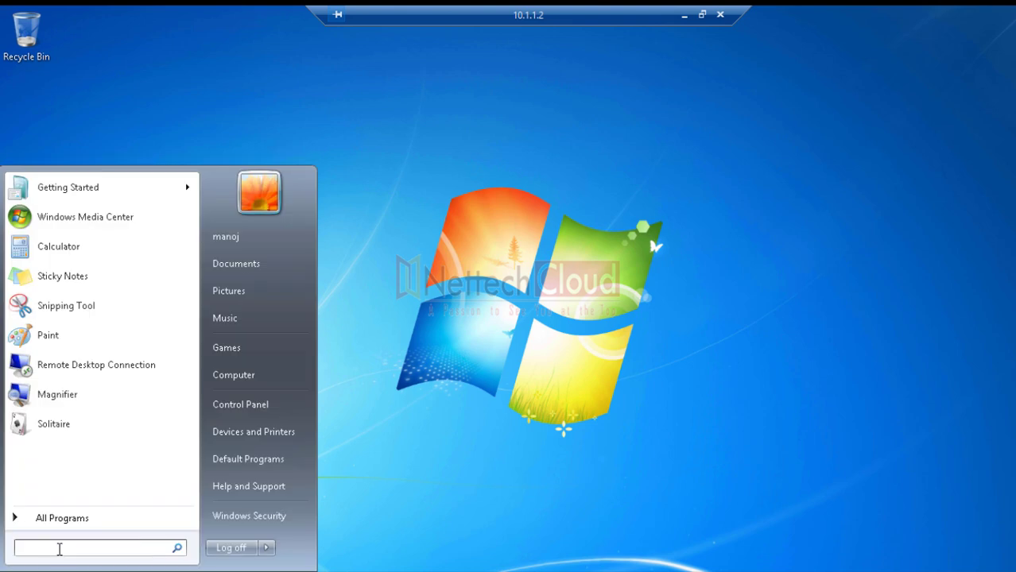
type("firewall")
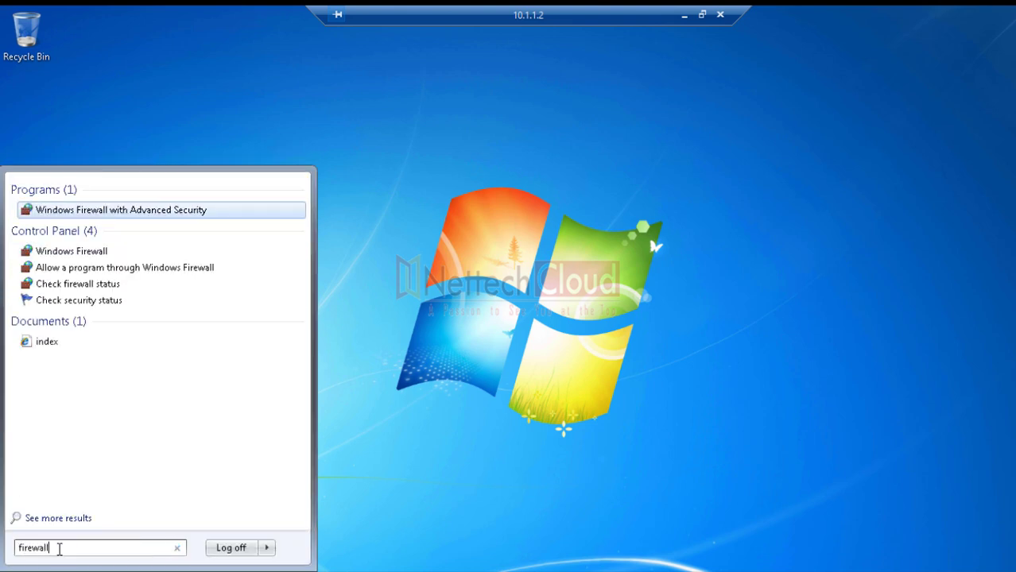
left_click(79, 252)
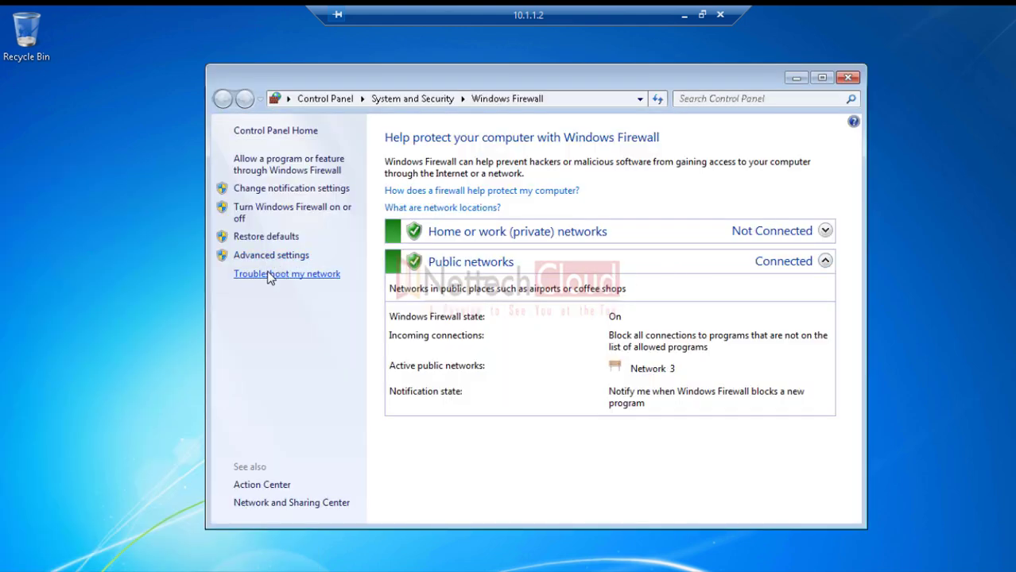
left_click(279, 212)
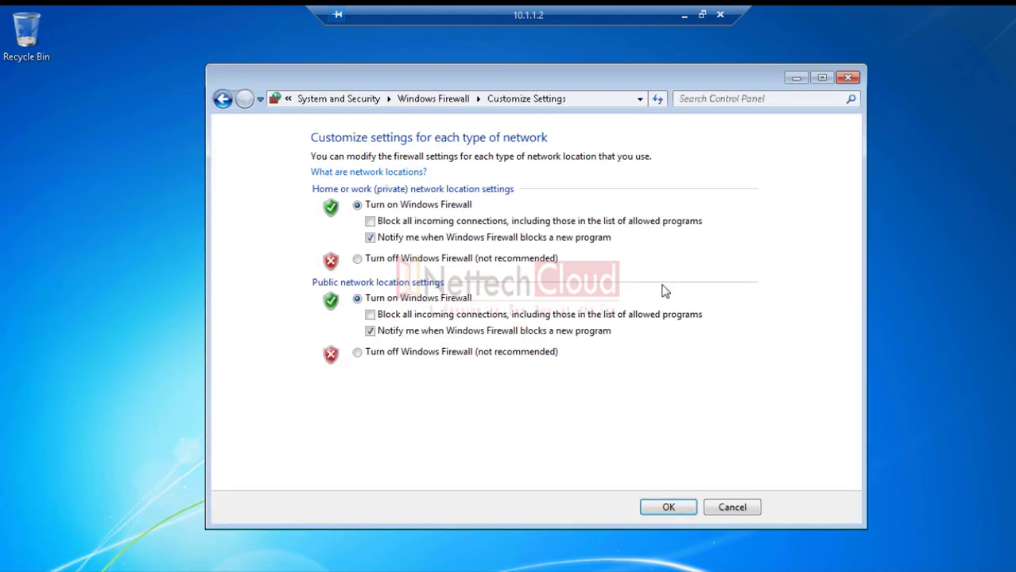
left_click(359, 261)
left_click(359, 353)
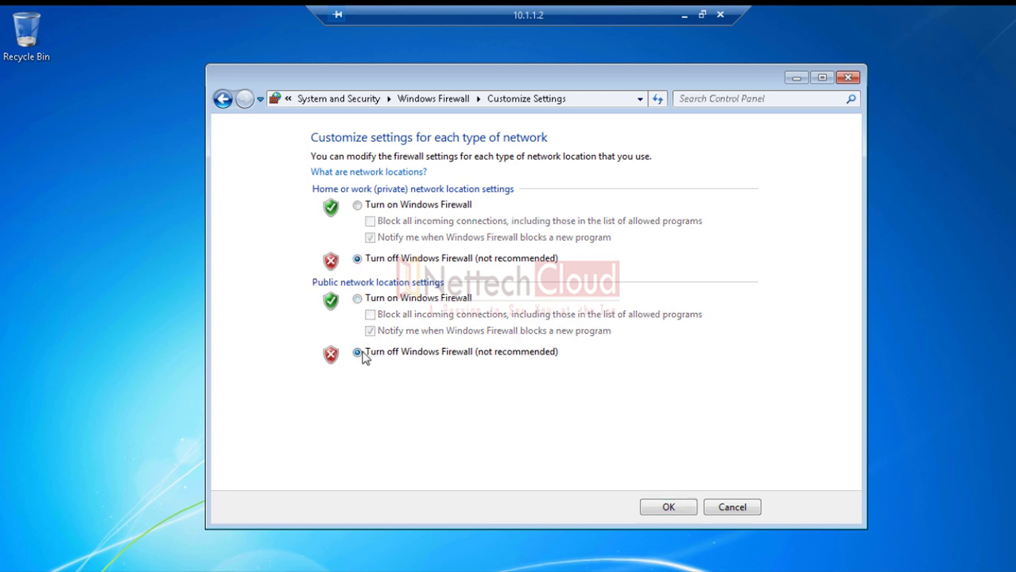
left_click(669, 508)
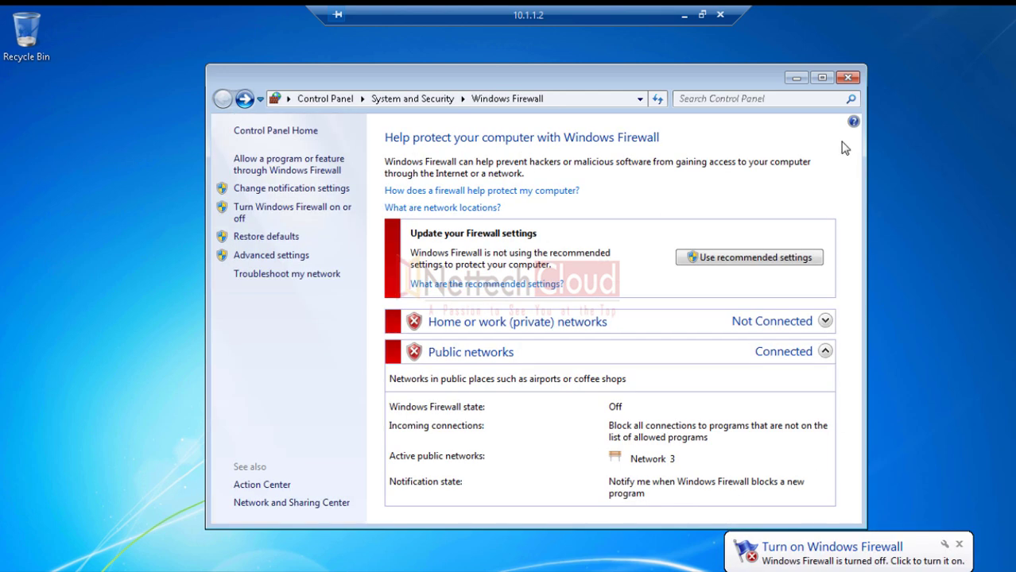
left_click(848, 77)
Step: Disconnect the remote session to 10.1.1.2 and open a Remote Desktop connection to 10.1.1.3
left_click(720, 14)
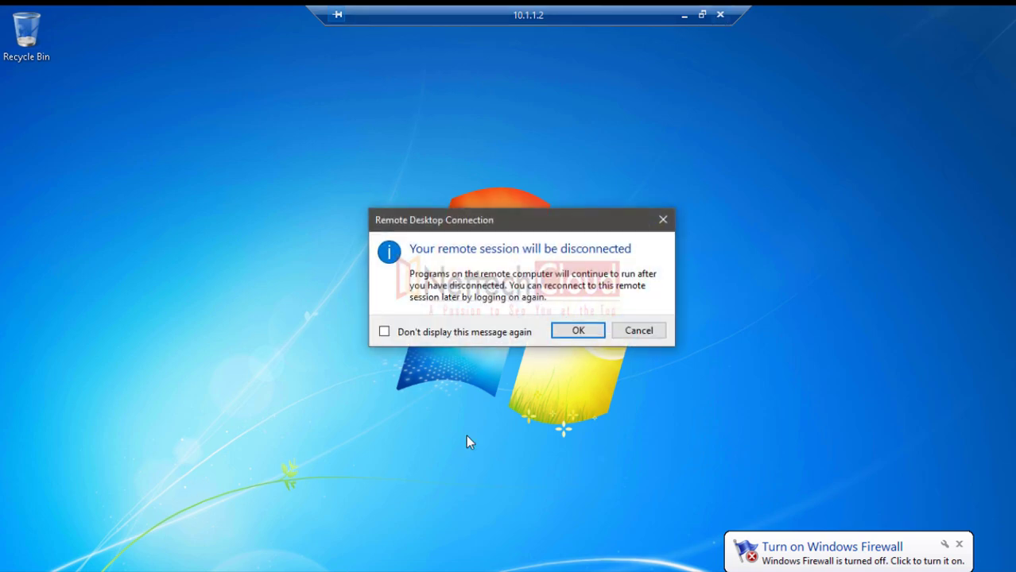
left_click(577, 334)
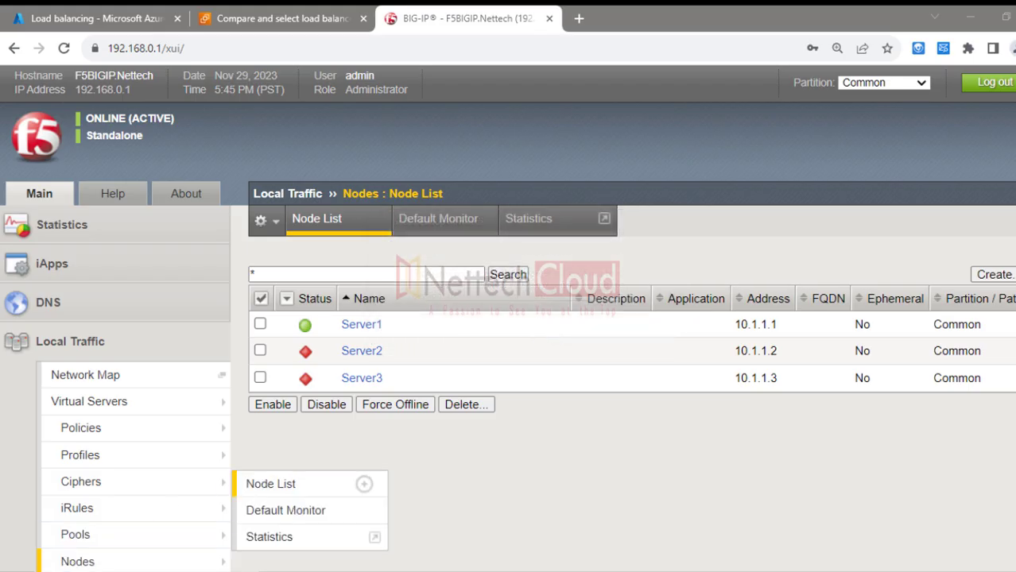
left_click(131, 571)
type("mstsc")
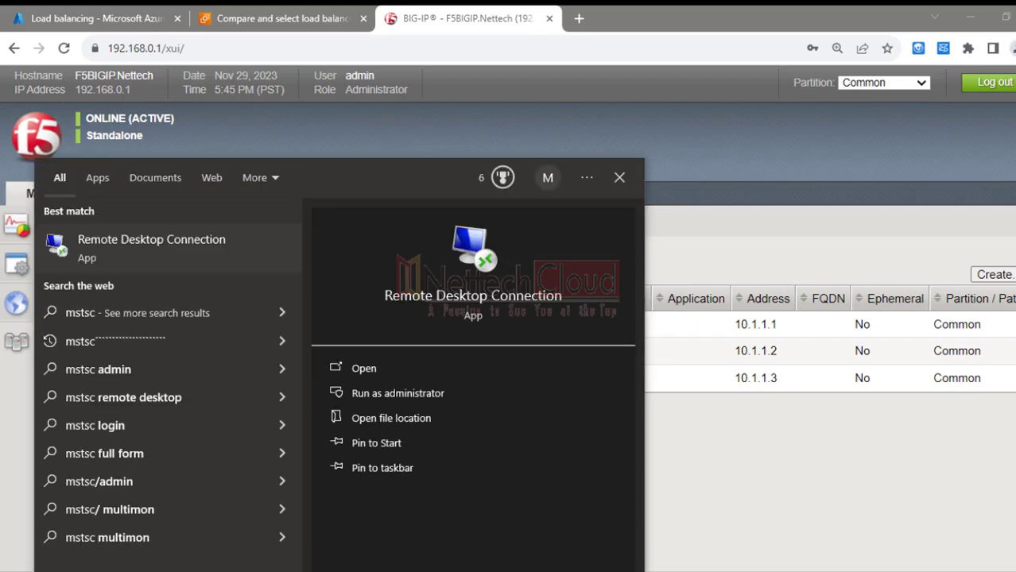
key("Return")
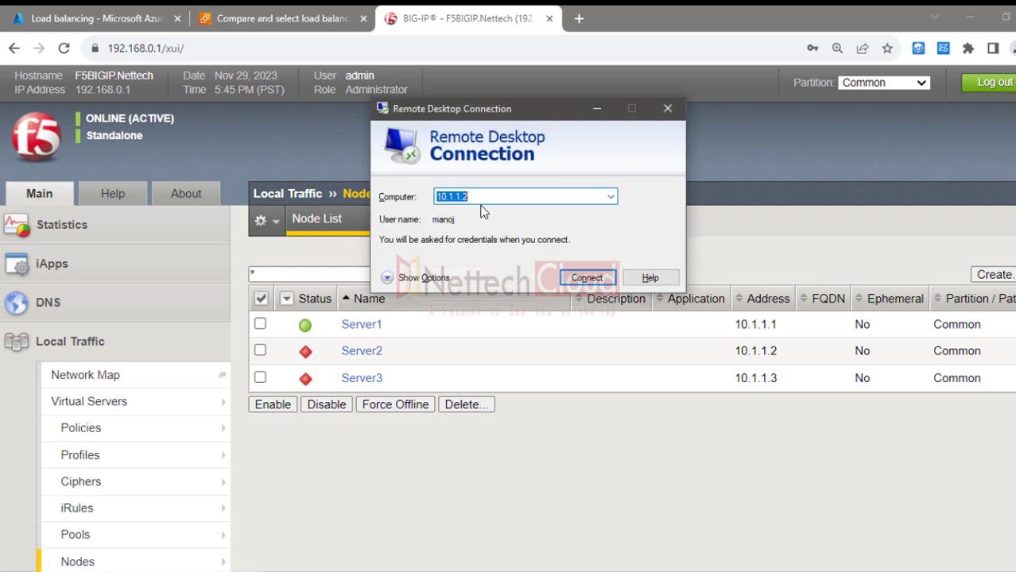
left_click(477, 197)
key("BackSpace")
type("3")
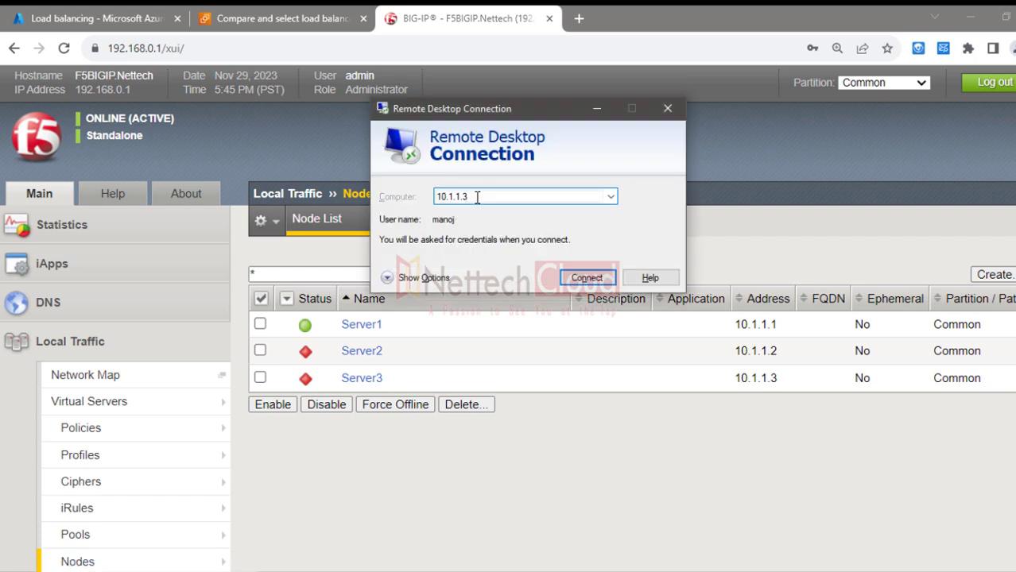
key("Return")
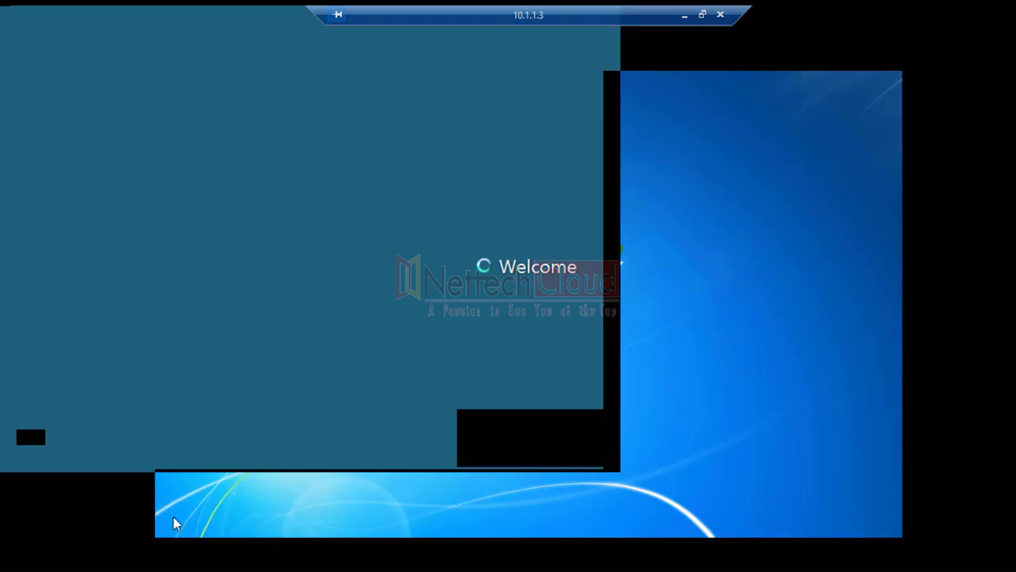
Step: Turn off Windows Firewall for both private and public networks on 10.1.1.3 and disconnect the remote session
key("super")
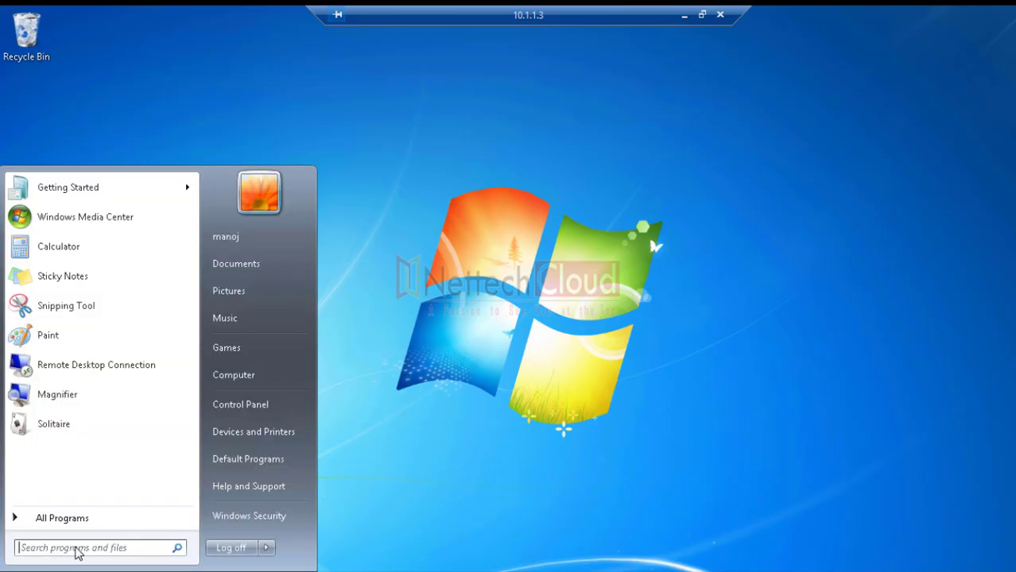
type("fire")
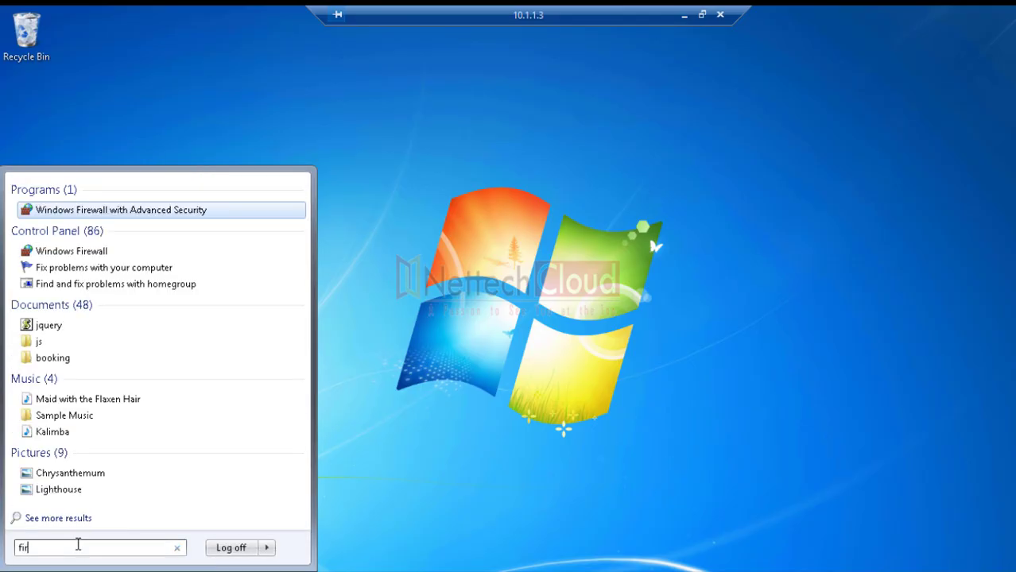
left_click(82, 254)
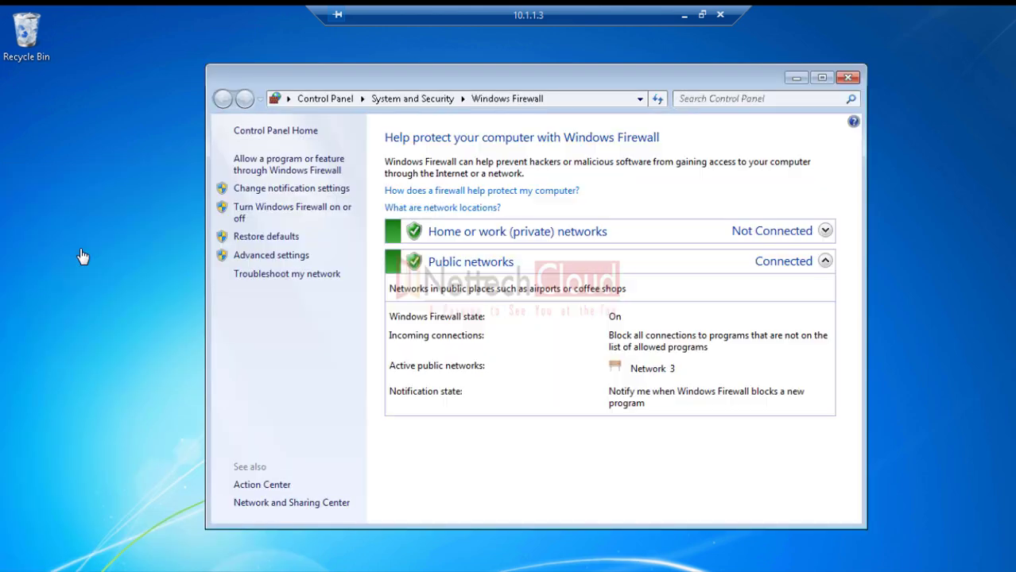
left_click(274, 213)
left_click(357, 259)
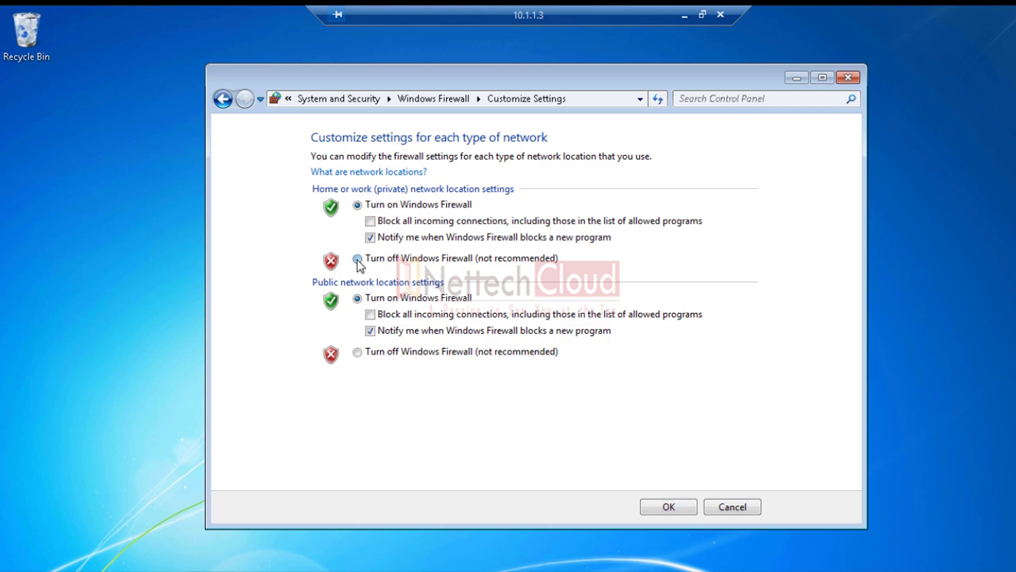
left_click(358, 352)
left_click(668, 508)
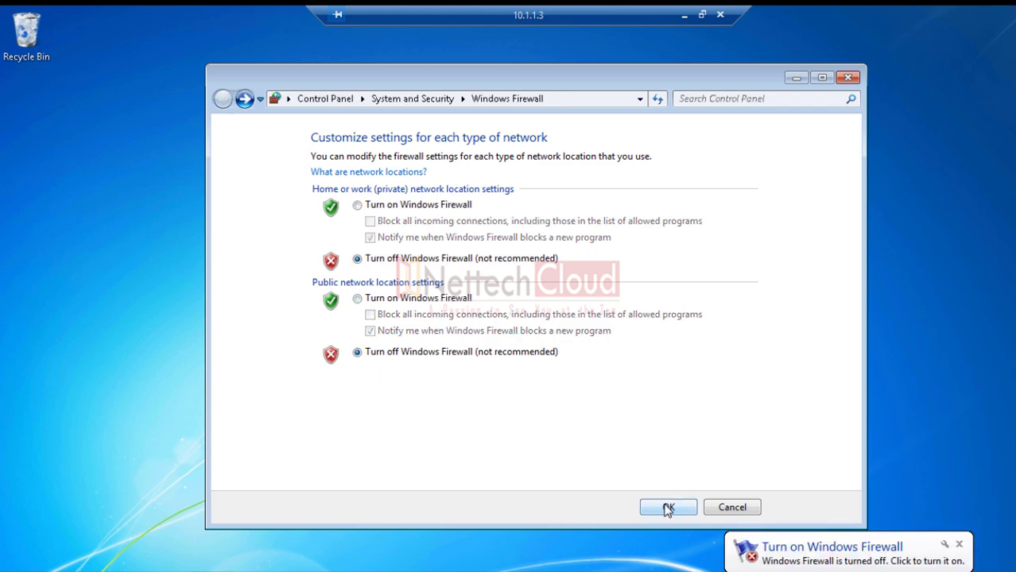
left_click(847, 77)
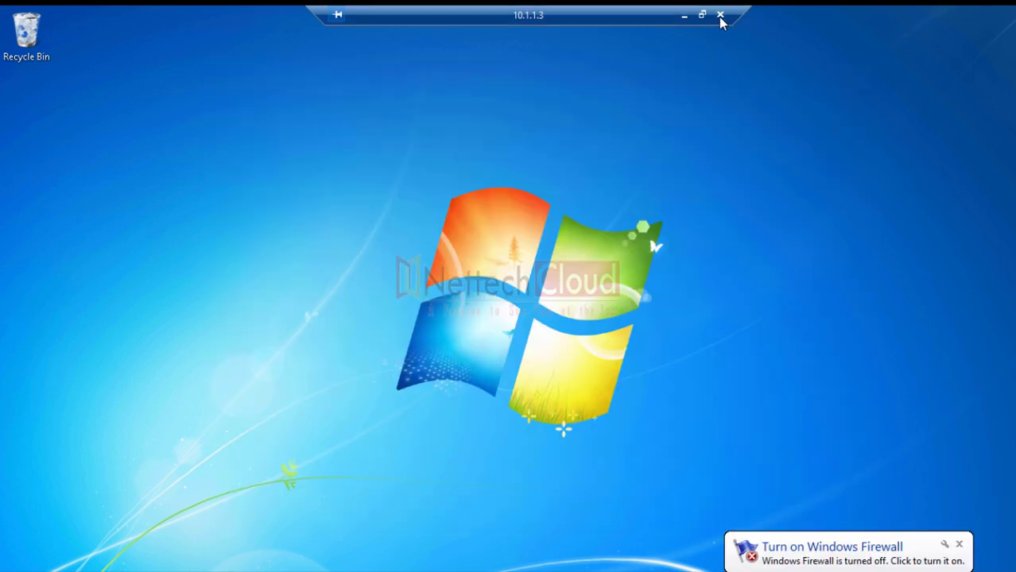
left_click(720, 14)
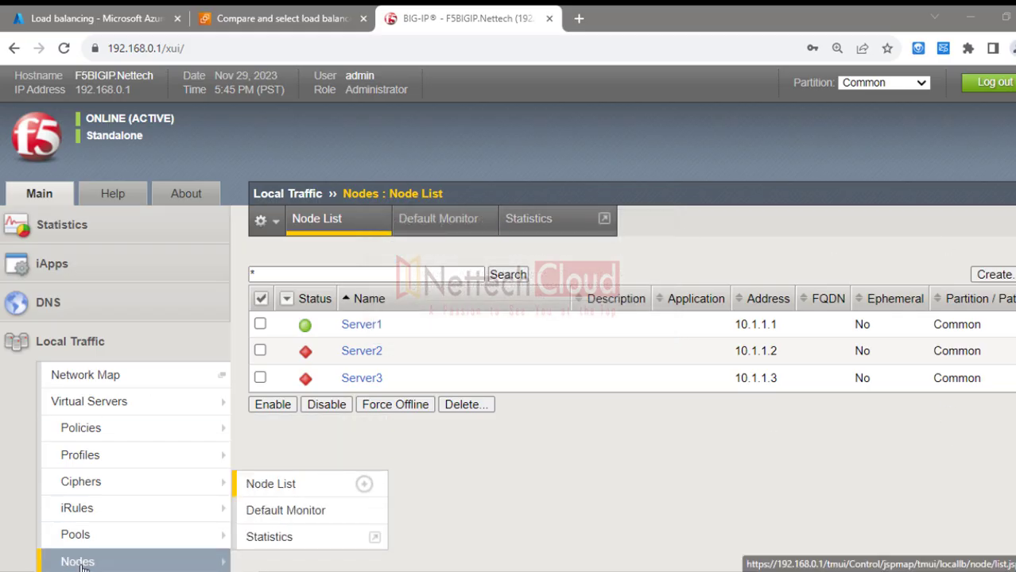
Step: Refresh the BIG-IP node list and highlight the names and addresses of Server1, Server2 and Server3 to review their status
left_click(271, 484)
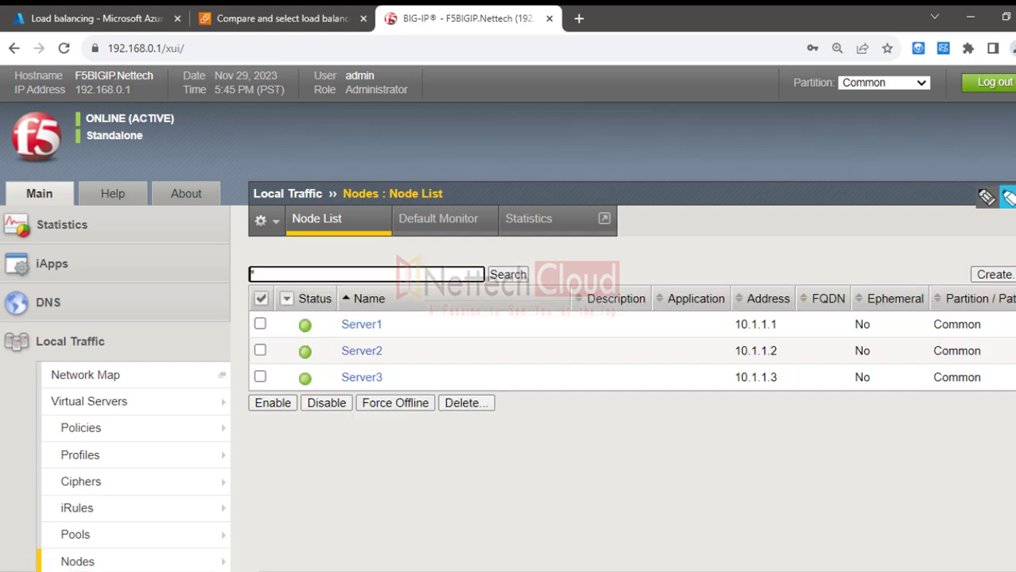
left_click(1008, 197)
mouse_move(340, 324)
left_mouse_down()
mouse_move(382, 325)
mouse_move(390, 351)
left_mouse_up()
left_click(345, 348)
left_click_drag(337, 371, 407, 371)
mouse_move(731, 324)
left_mouse_down()
mouse_move(787, 327)
mouse_move(739, 320)
mouse_move(741, 332)
mouse_move(783, 336)
mouse_move(770, 351)
mouse_move(778, 358)
mouse_move(740, 356)
mouse_move(787, 386)
mouse_move(745, 388)
left_mouse_up()
mouse_move(796, 318)
left_mouse_down()
mouse_move(804, 326)
mouse_move(850, 305)
left_mouse_up()
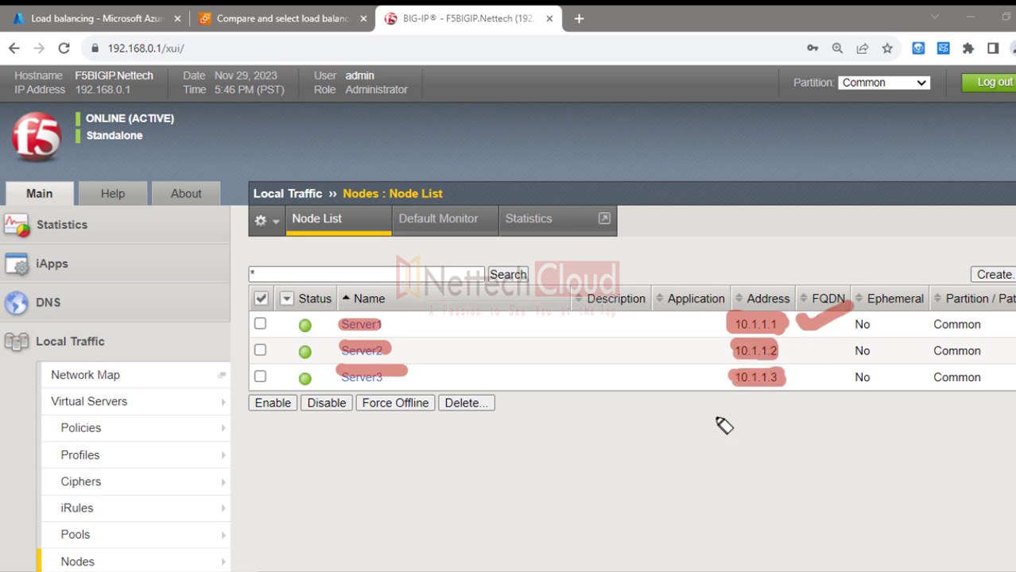
key("Escape")
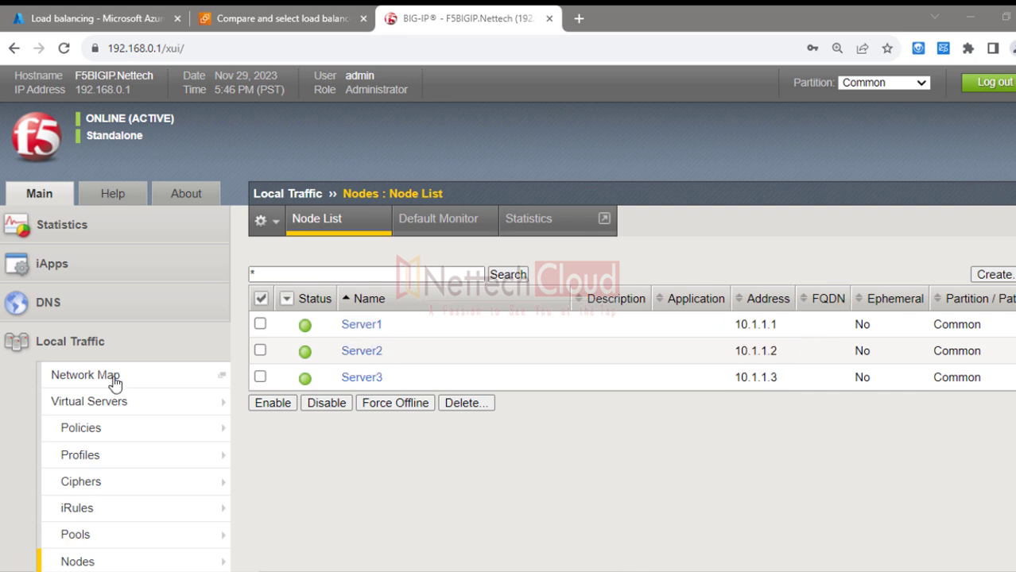
Step: Open the pool list, switch to the F5 BIGIP diagram in Paint, and mark Pool, Virtual Server, and Member with a port 80 note
left_click(86, 535)
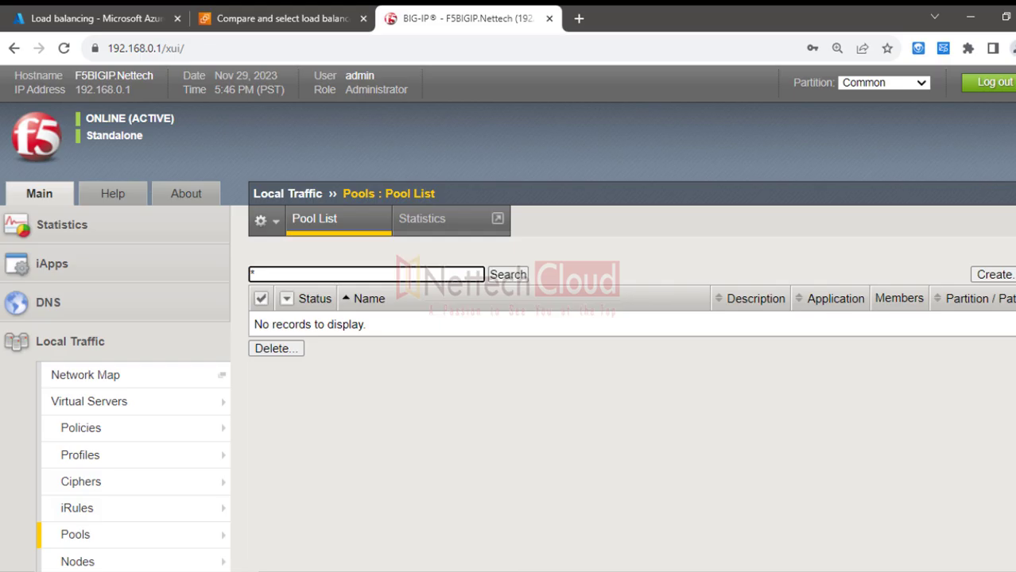
key("alt+Tab")
left_click_drag(994, 197, 969, 269)
left_click(969, 272)
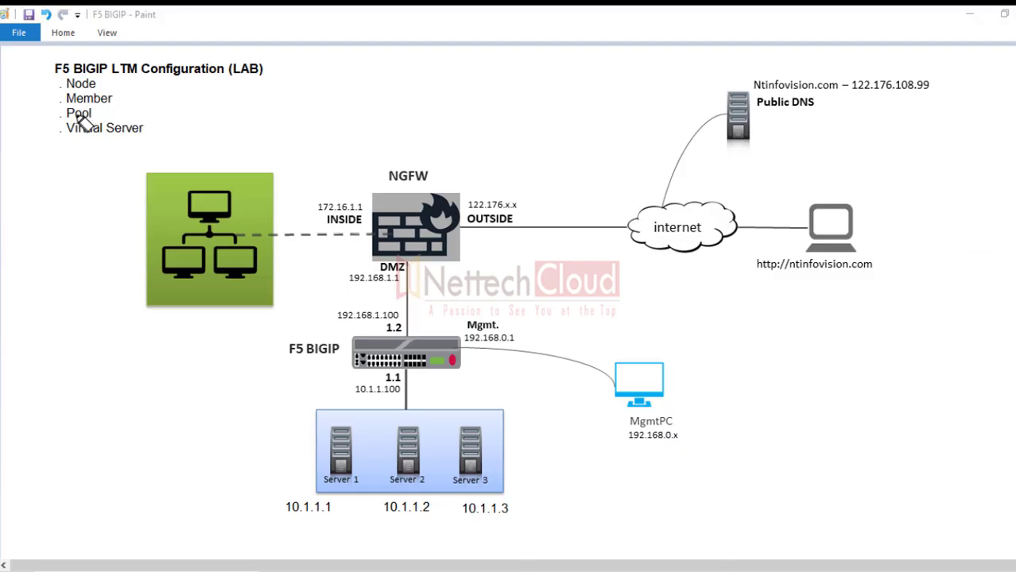
left_click_drag(68, 114, 93, 114)
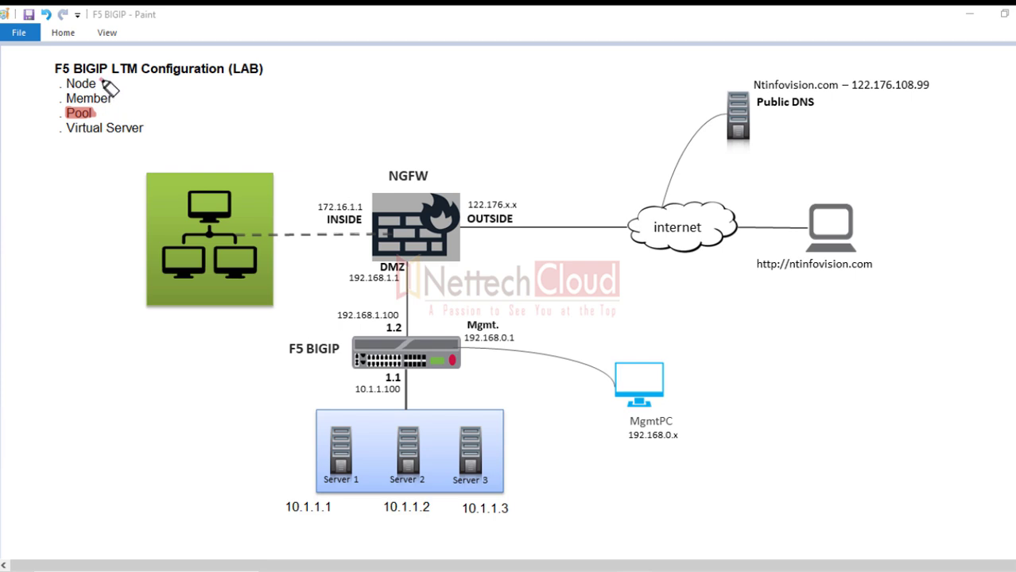
mouse_move(103, 83)
left_mouse_down()
mouse_move(124, 92)
mouse_move(102, 108)
mouse_move(158, 106)
mouse_move(159, 91)
mouse_move(171, 94)
left_mouse_up()
left_click(134, 99)
left_click(144, 104)
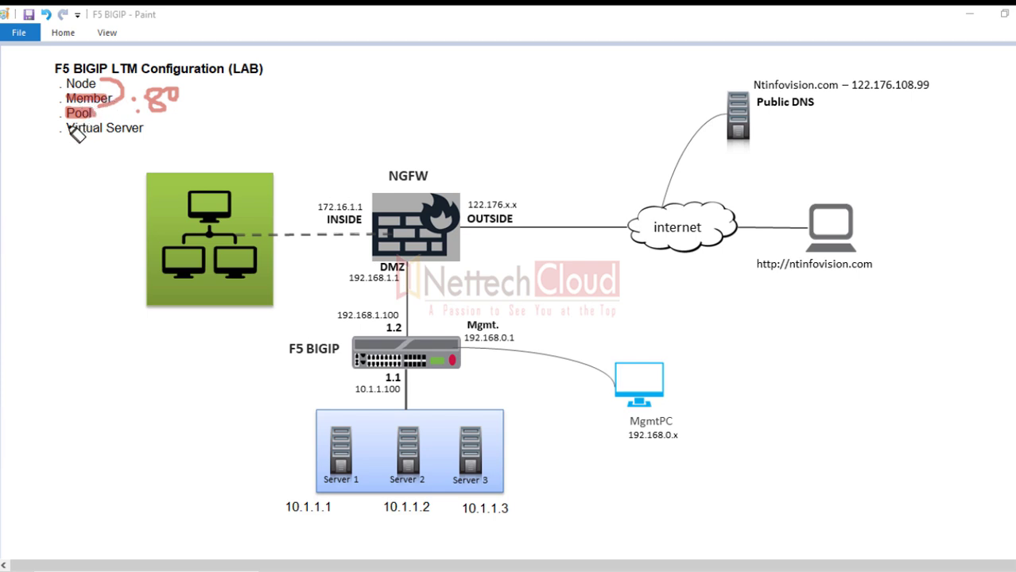
left_click_drag(144, 133, 78, 135)
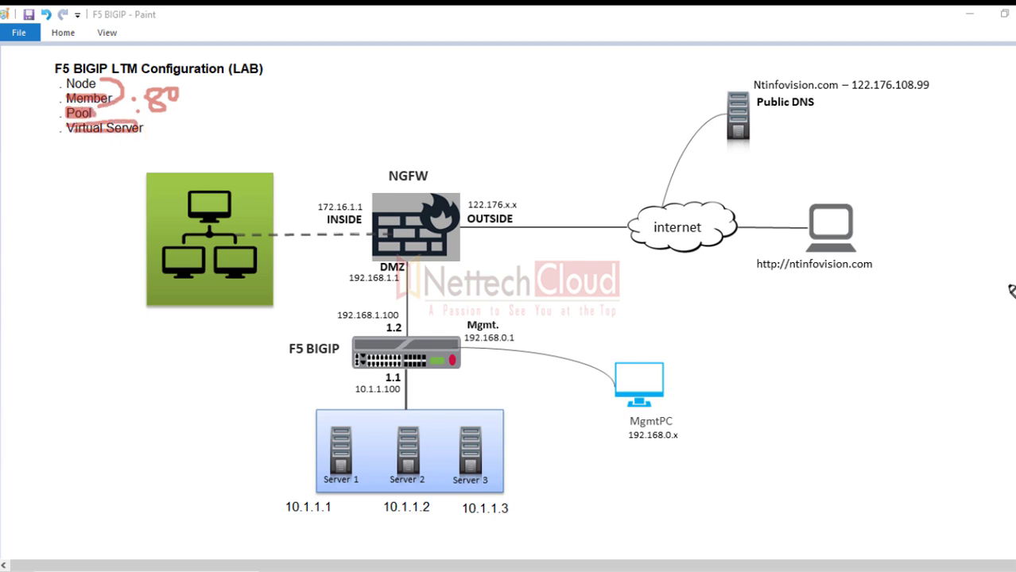
left_click(1013, 268)
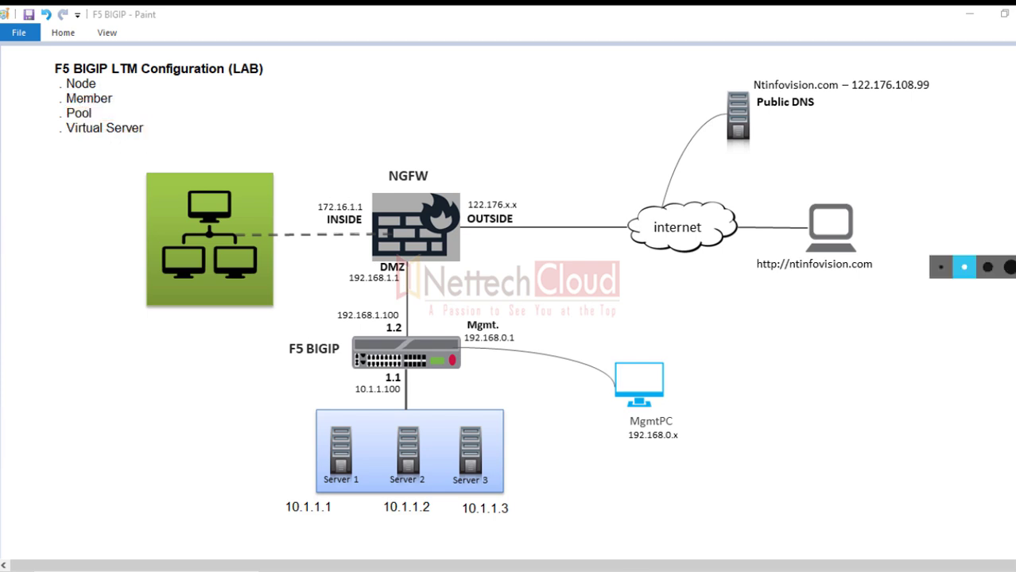
Step: Highlight Virtual Server, Pool, Member and Node in the diagram with a thicker pen, draw an upward arrow, and return to the BIG-IP console
left_click(986, 270)
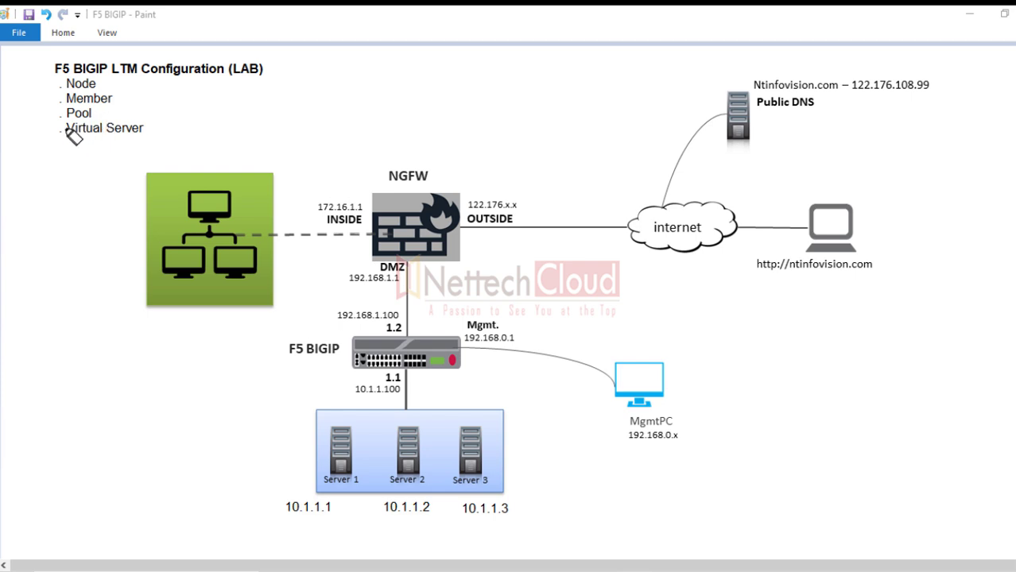
mouse_move(60, 128)
left_mouse_down()
mouse_move(141, 132)
mouse_move(64, 130)
mouse_move(129, 136)
left_mouse_up()
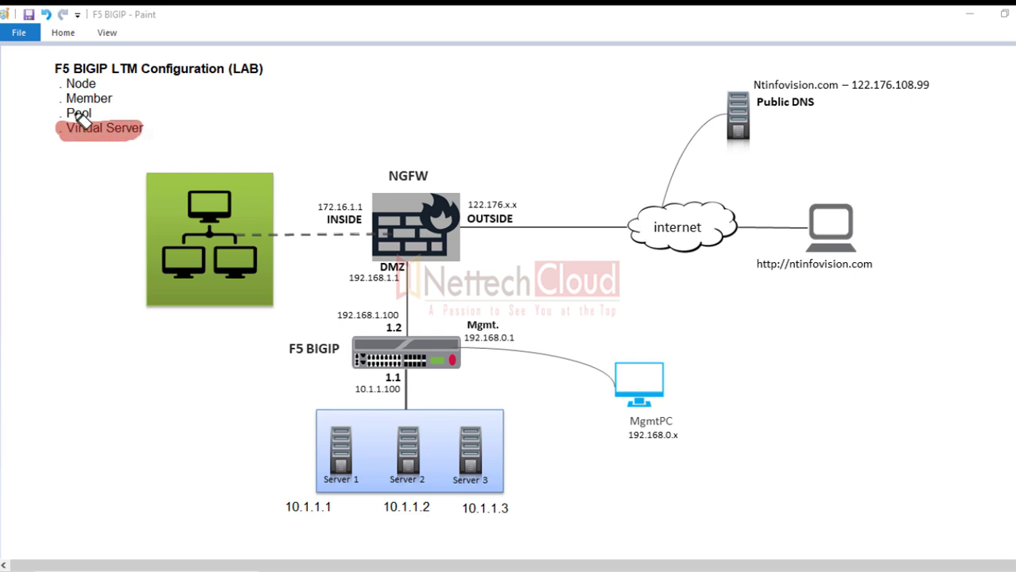
left_click_drag(63, 113, 94, 118)
mouse_move(70, 98)
left_mouse_down()
mouse_move(113, 99)
mouse_move(87, 85)
mouse_move(110, 84)
left_mouse_up()
mouse_move(156, 135)
left_mouse_down()
mouse_move(151, 96)
mouse_move(126, 66)
mouse_move(135, 61)
left_mouse_up()
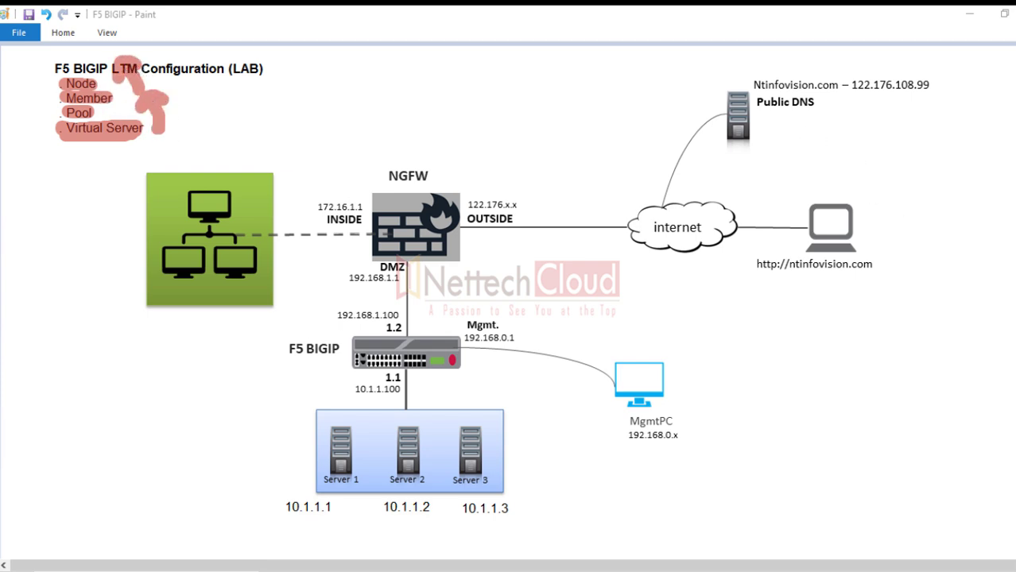
left_click(1007, 337)
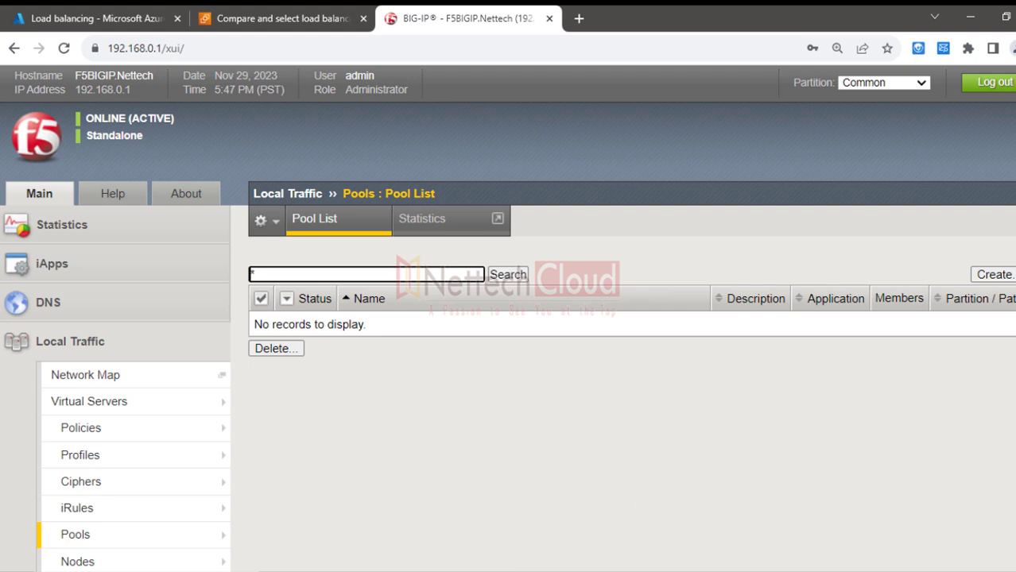
Step: Mark Local Traffic, Pools and the Create option on the pool list page, and clear the marks
scroll(507, 318, "down", 2)
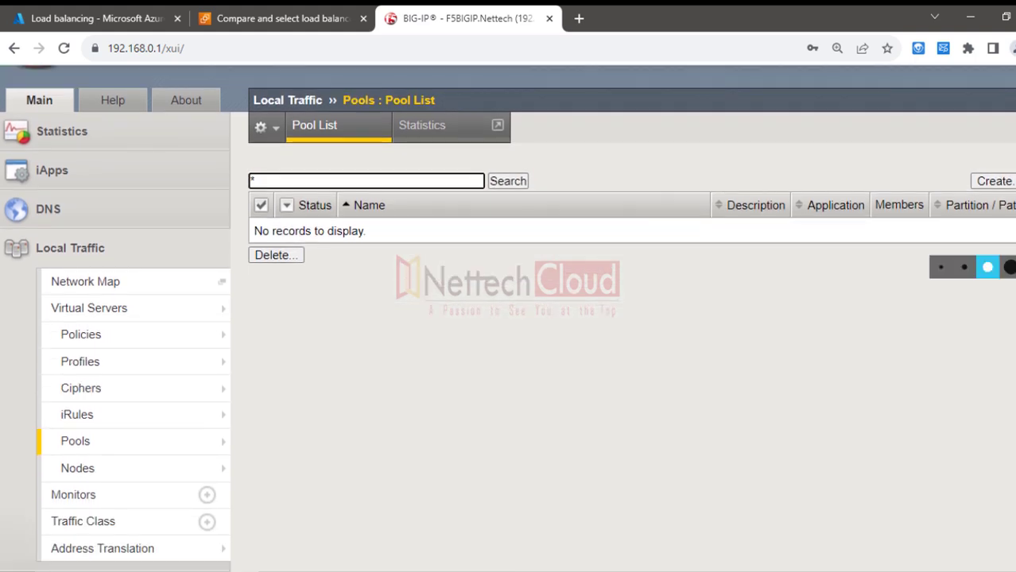
left_click(1010, 199)
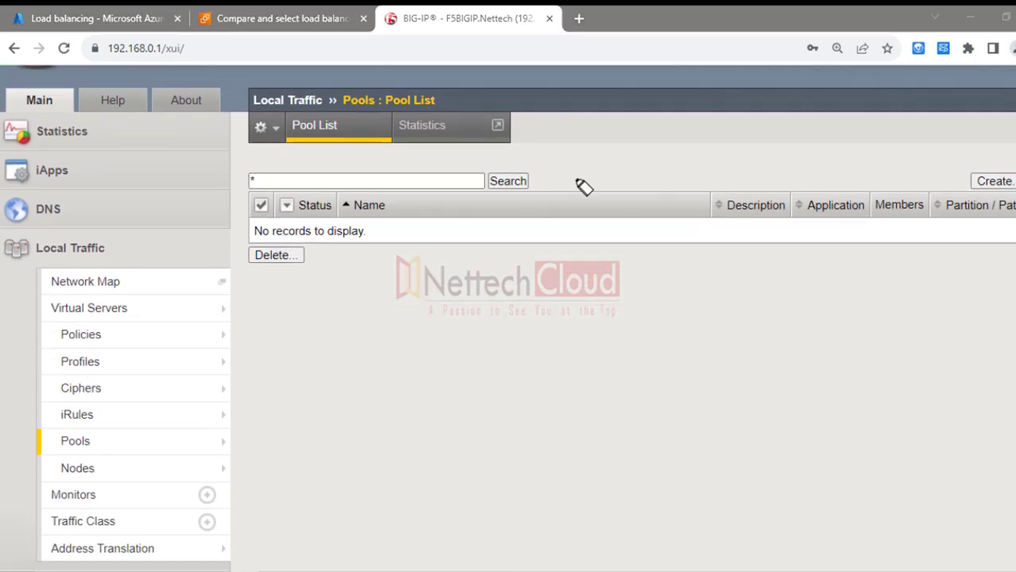
mouse_move(39, 246)
left_mouse_down()
mouse_move(119, 258)
mouse_move(46, 261)
mouse_move(31, 250)
mouse_move(111, 247)
left_mouse_up()
mouse_move(54, 444)
left_mouse_down()
mouse_move(100, 460)
mouse_move(45, 456)
mouse_move(55, 451)
left_mouse_up()
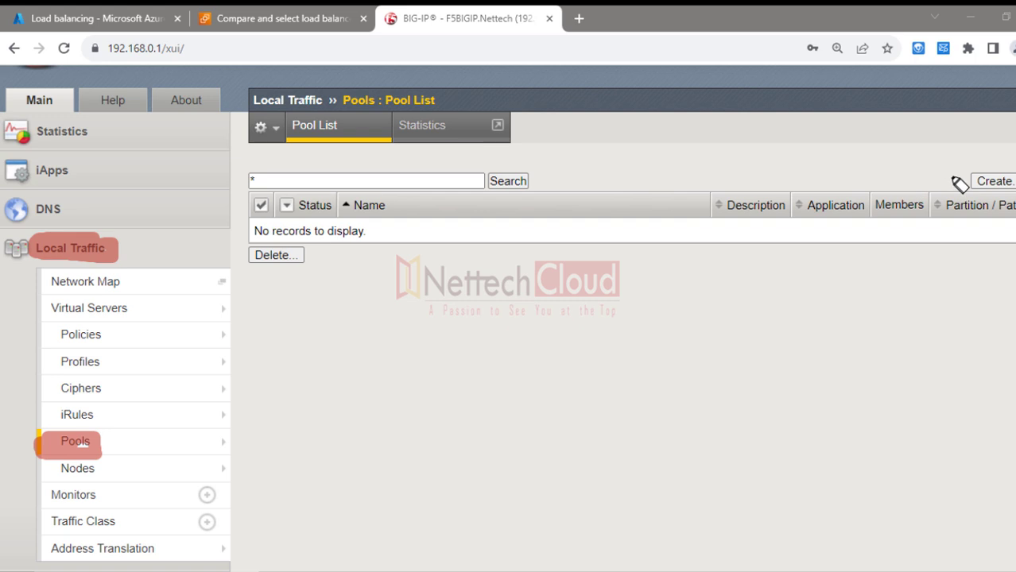
mouse_move(990, 151)
left_mouse_down()
mouse_move(936, 213)
mouse_move(1003, 158)
left_mouse_up()
mouse_move(878, 373)
left_mouse_down()
mouse_move(960, 225)
mouse_move(932, 219)
mouse_move(958, 262)
left_mouse_up()
key("Escape")
Step: Start a new pool and name it HTTP_POOL
left_click(994, 181)
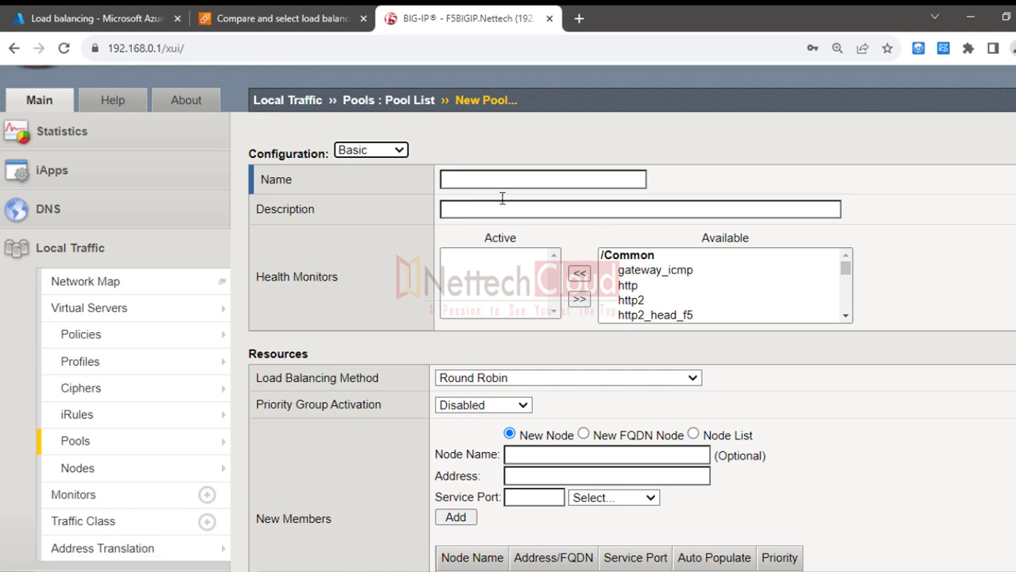
left_click(489, 180)
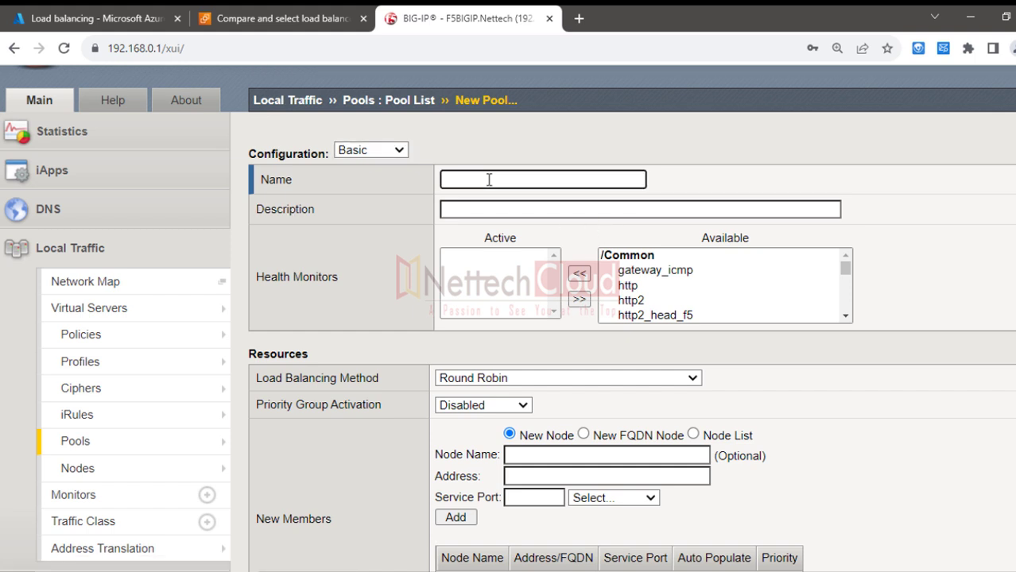
type("HTTP_POOL")
Step: Browse the available health monitors for the pool, select http, and highlight the Health Monitors label
left_click(845, 317)
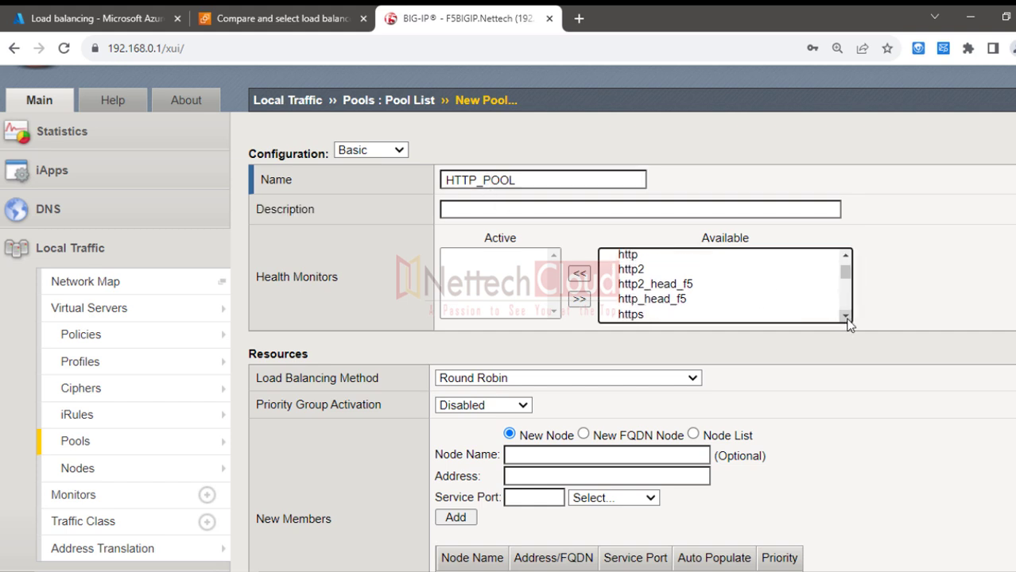
left_click(846, 317)
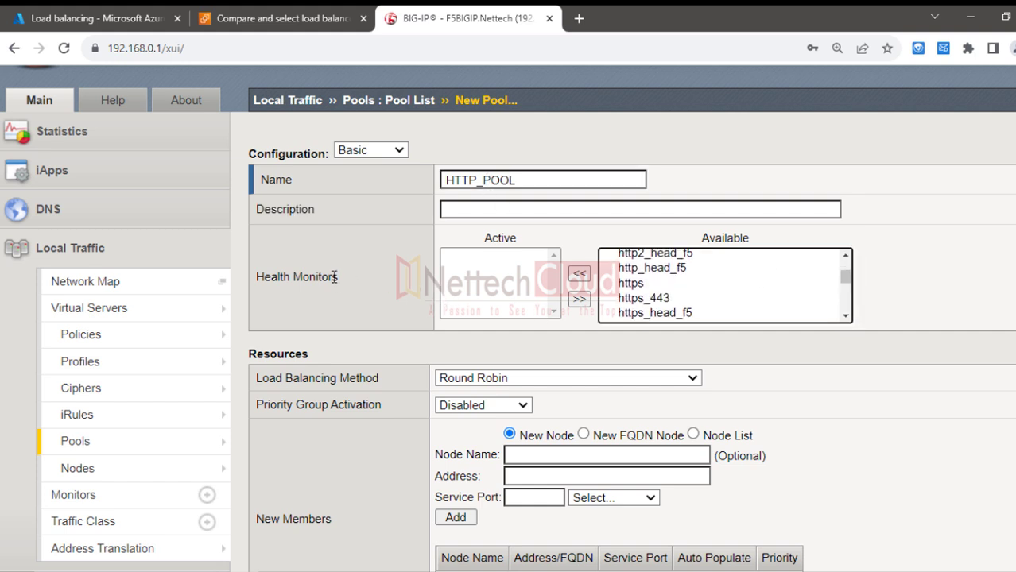
left_click_drag(844, 317, 844, 318)
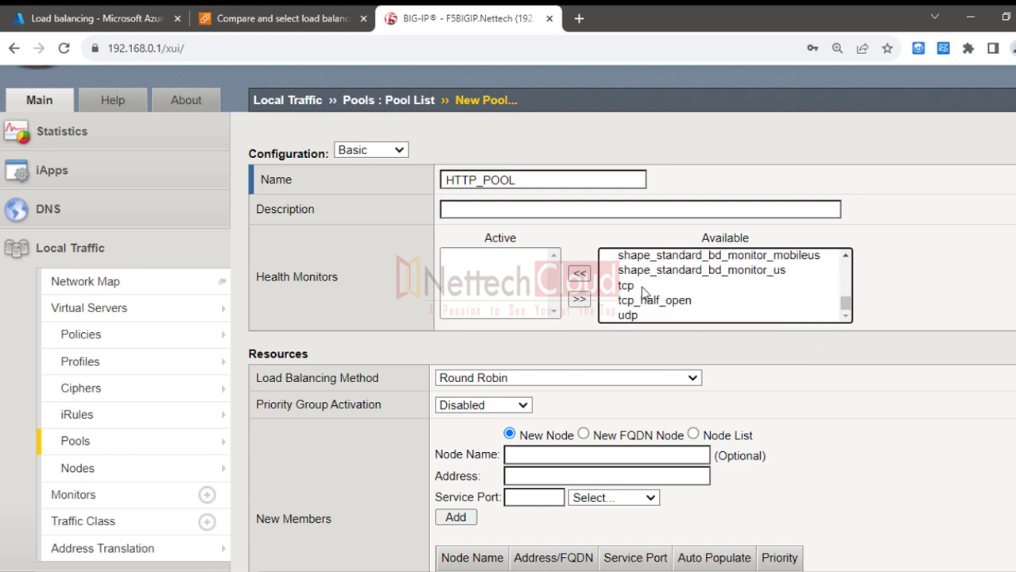
mouse_move(847, 256)
left_mouse_down()
mouse_move(844, 275)
mouse_move(841, 265)
left_mouse_up()
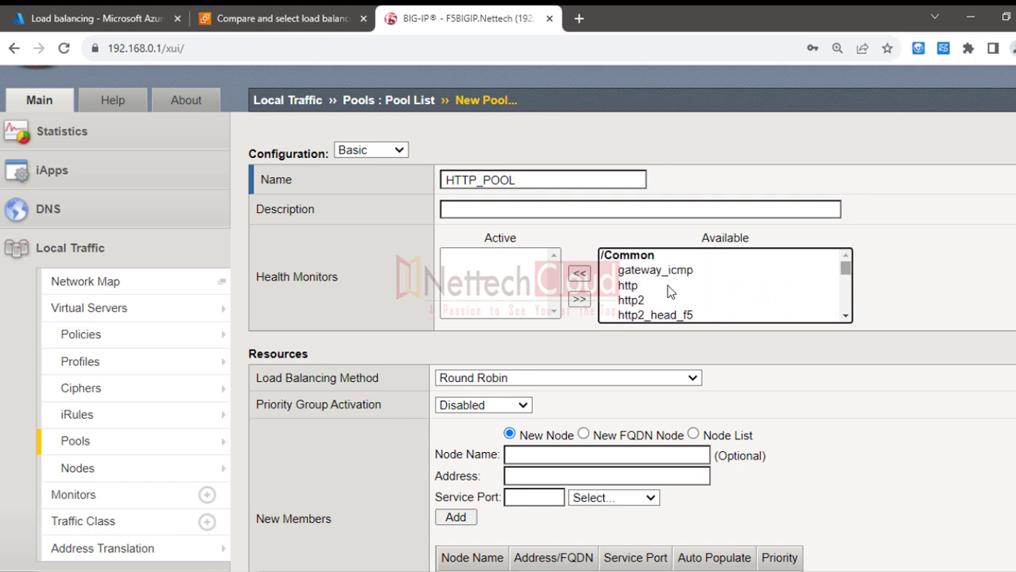
left_click(628, 288)
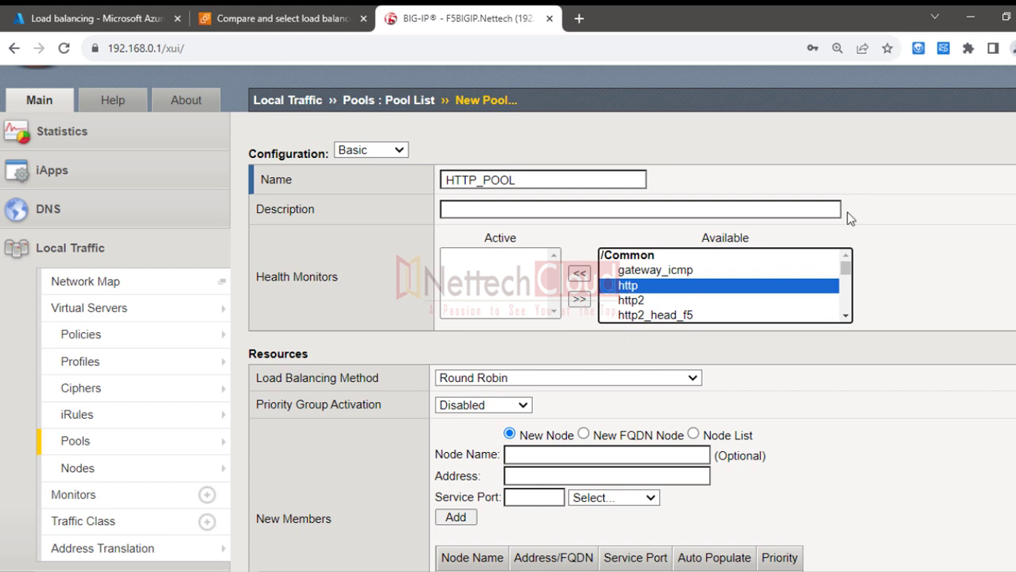
left_click_drag(260, 280, 337, 278)
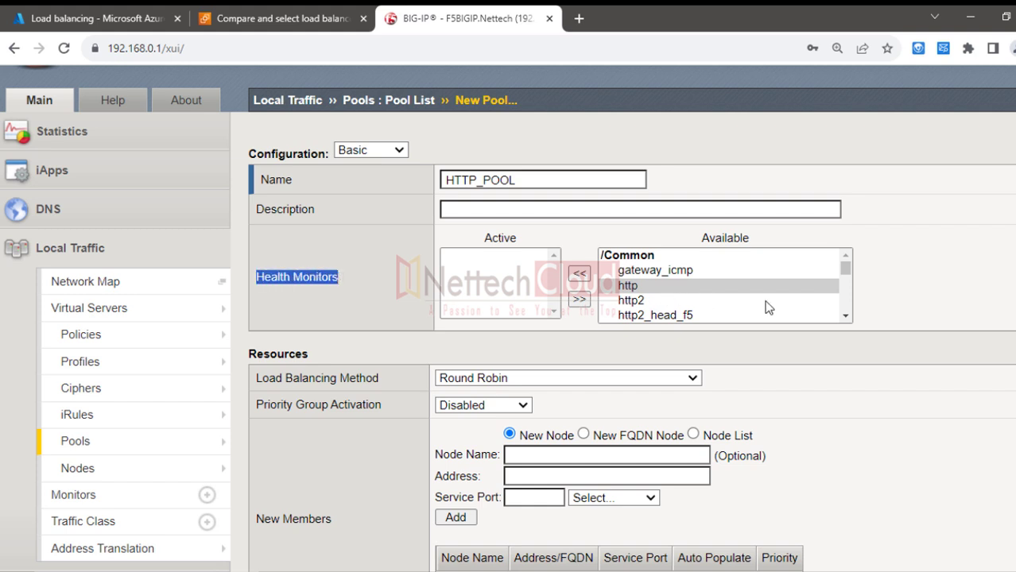
Step: Find the tcp monitor among the available health monitors and move it to the pool's active monitors
left_click(844, 318)
left_click(844, 317)
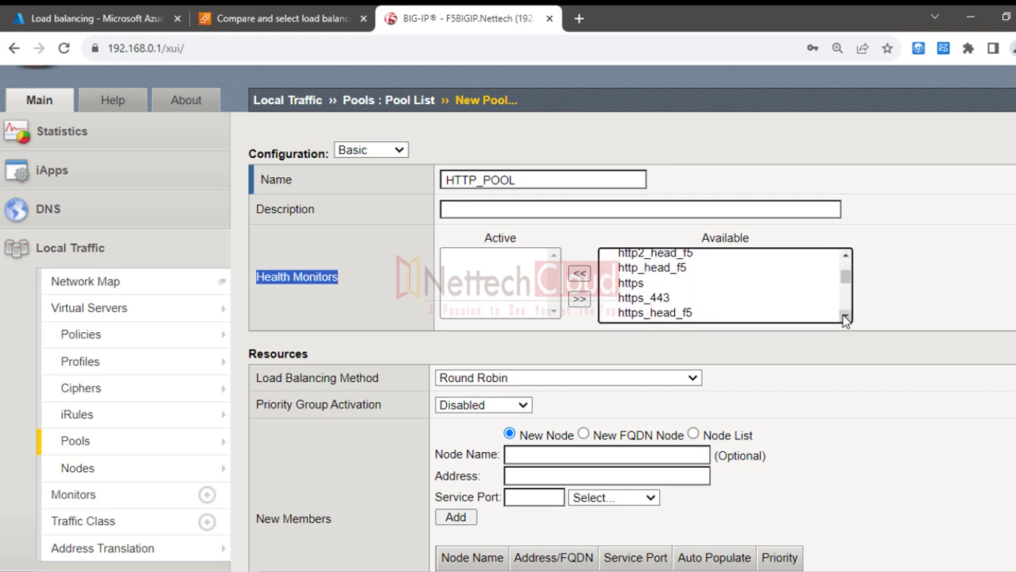
left_click(844, 317)
left_click(844, 318)
left_click(844, 318)
left_click(844, 318)
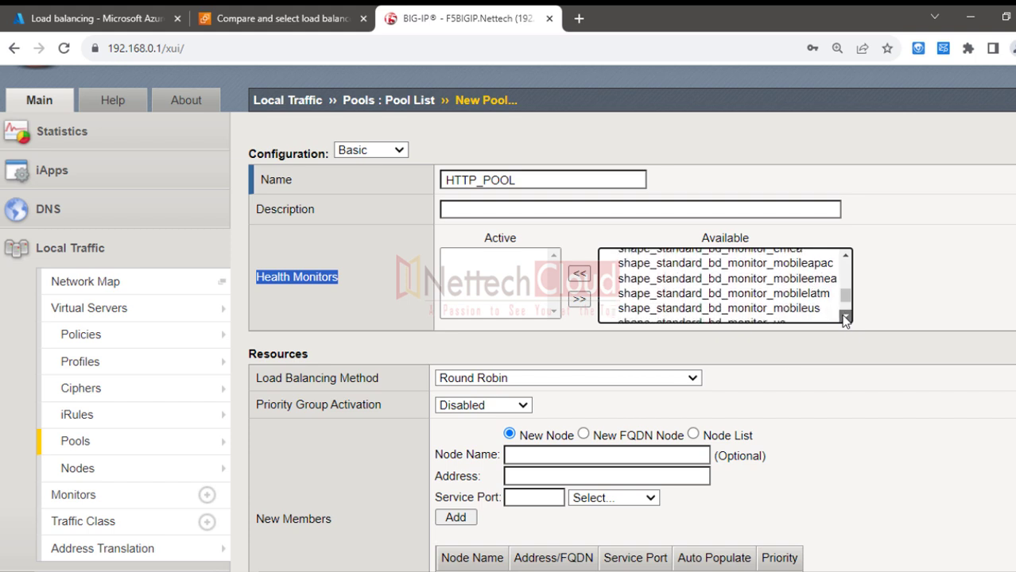
left_click(844, 318)
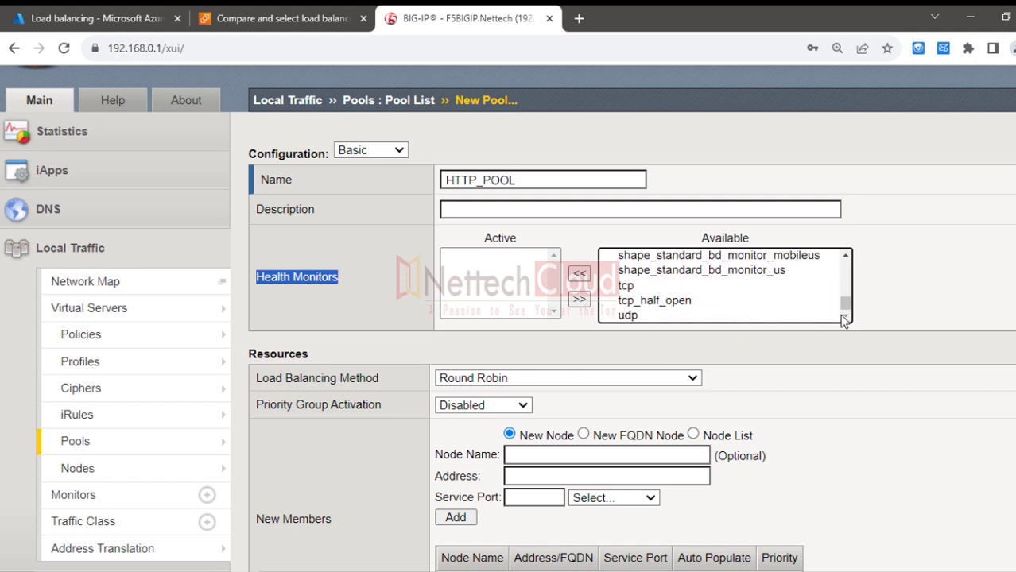
left_click(630, 288)
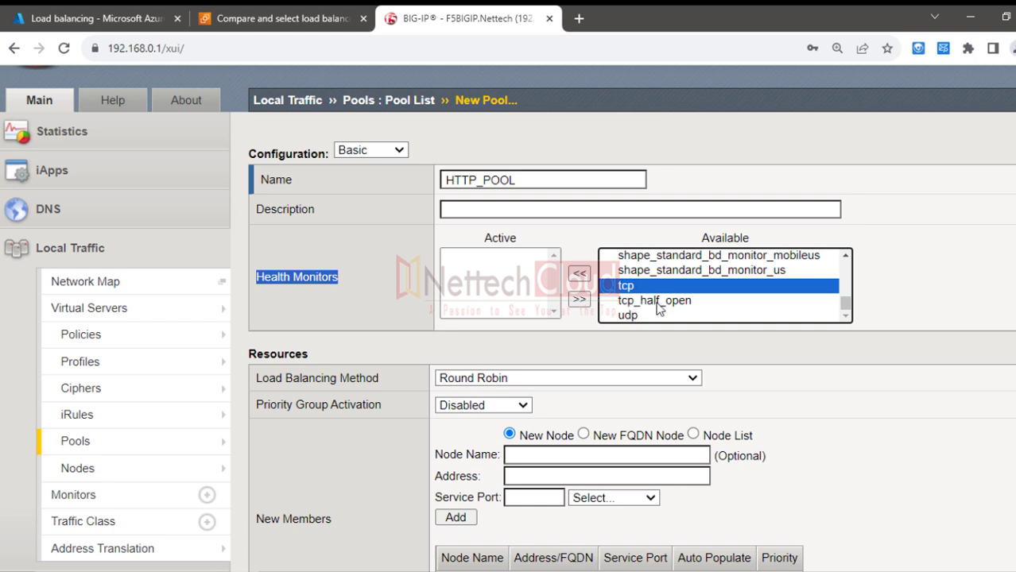
left_click(579, 274)
left_click(494, 273)
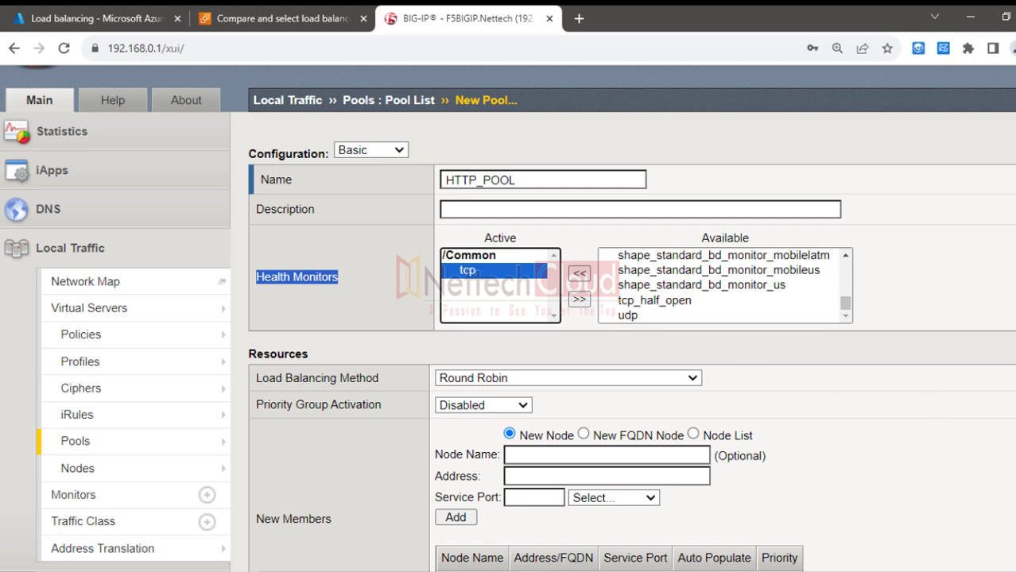
Step: Highlight the Load Balancing Method label, review the available methods and select Round Robin
scroll(285, 155, "down", 3)
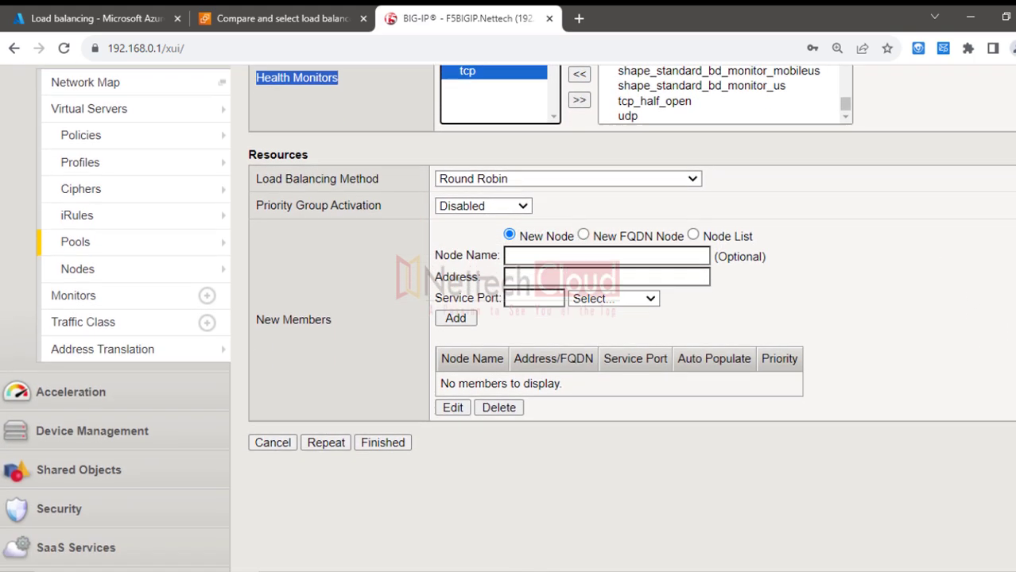
left_click_drag(257, 160, 356, 170)
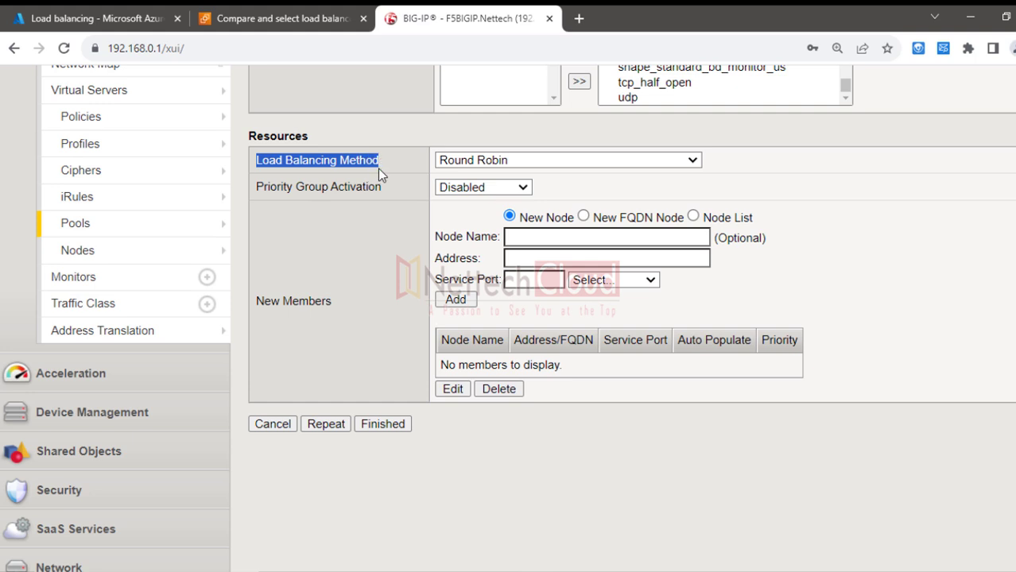
left_click(680, 162)
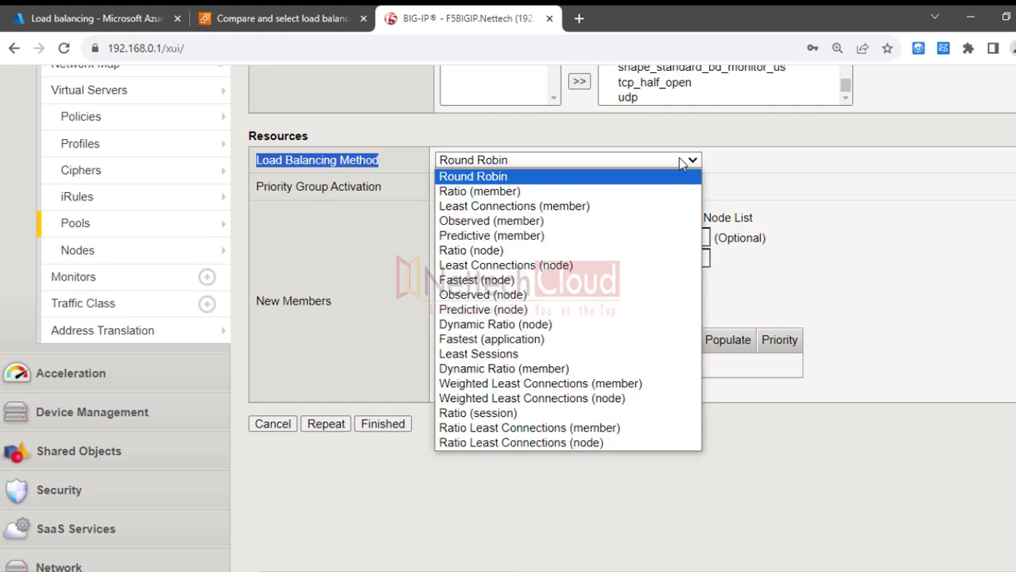
left_click(605, 178)
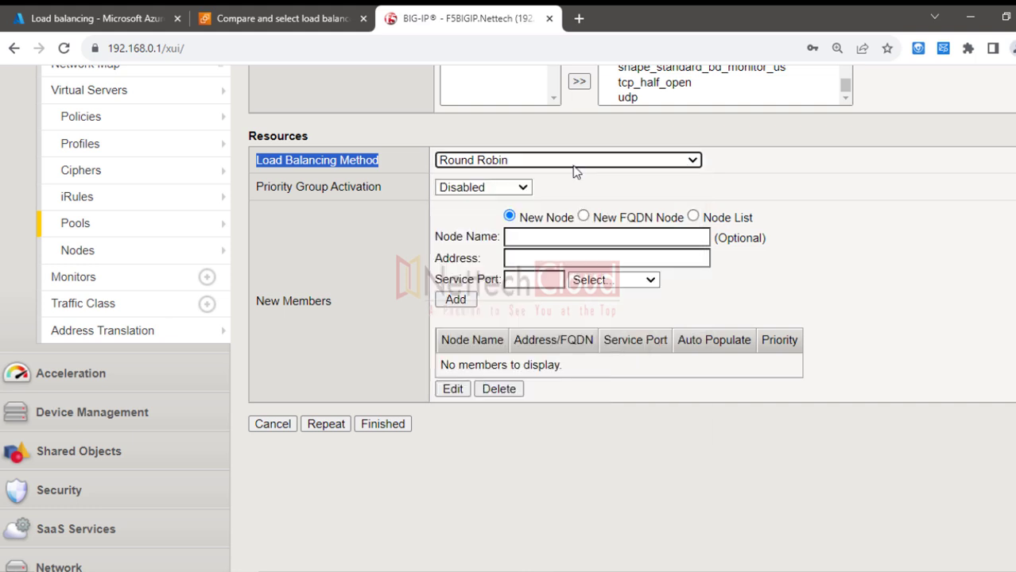
Step: Highlight the Load Balancing Method, Priority Group Activation and New Members labels in the pool's resources
left_click(334, 233)
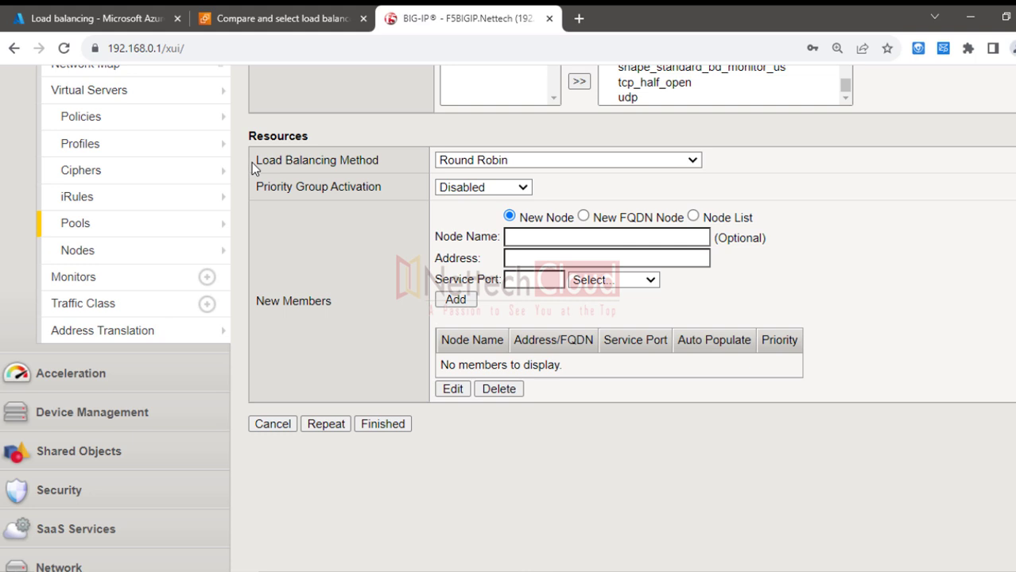
left_click_drag(253, 161, 363, 161)
left_click_drag(258, 186, 382, 189)
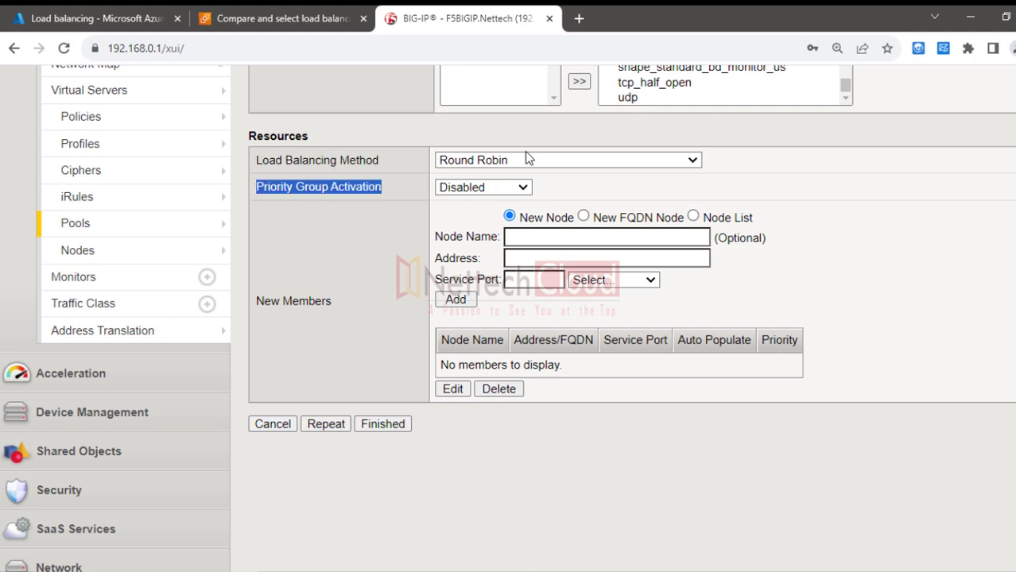
left_click(354, 208)
left_click_drag(257, 160, 396, 168)
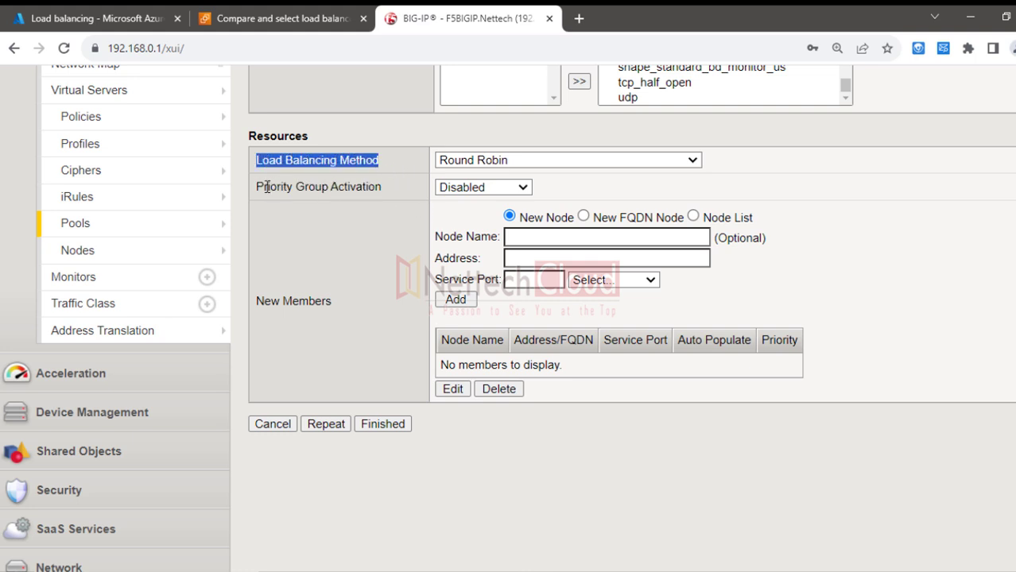
left_click_drag(256, 187, 382, 187)
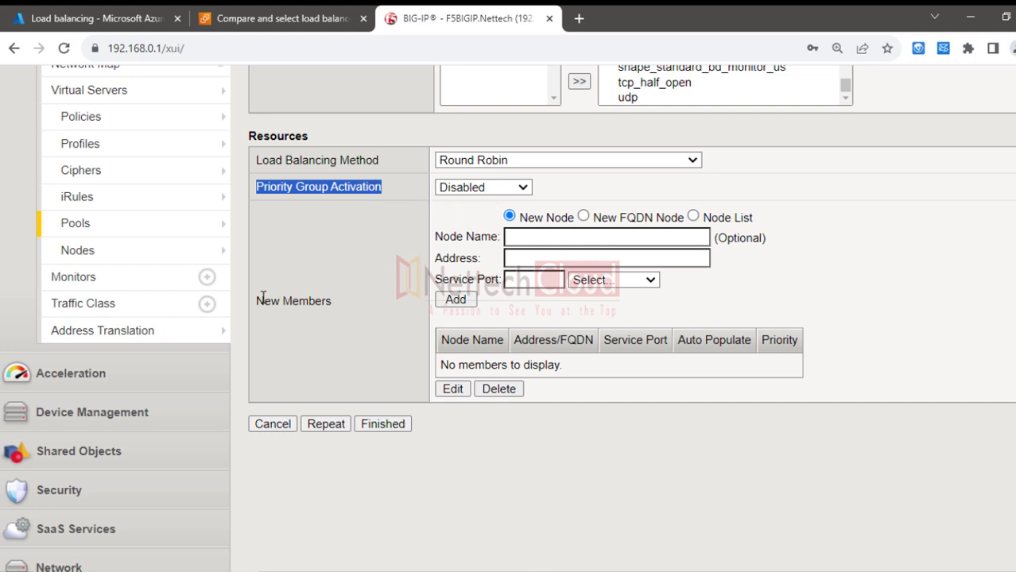
left_click_drag(263, 299, 337, 310)
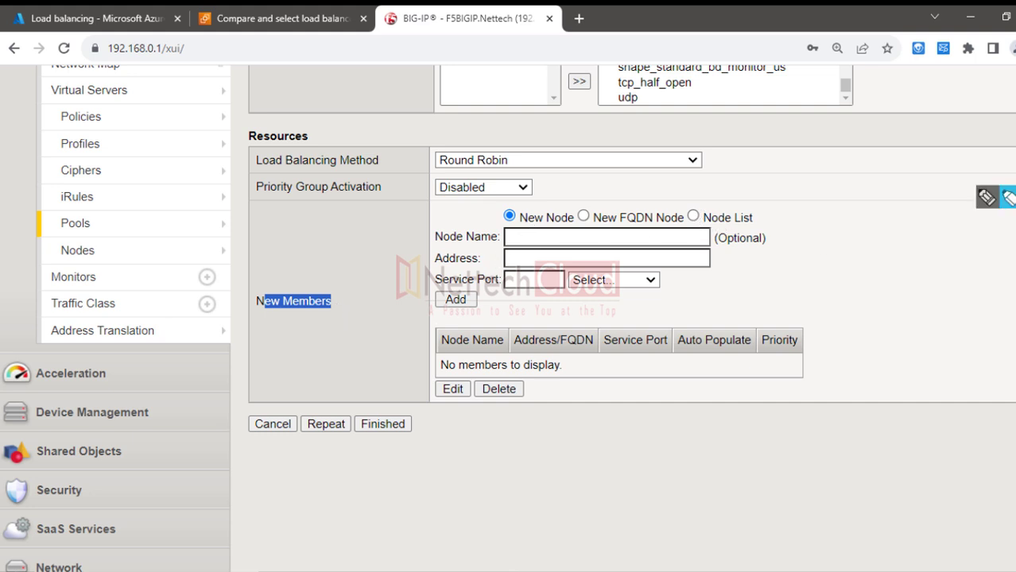
Step: Mark the Node List option with the annotation pen and clear the mark
left_click(1007, 198)
left_click_drag(704, 217, 751, 217)
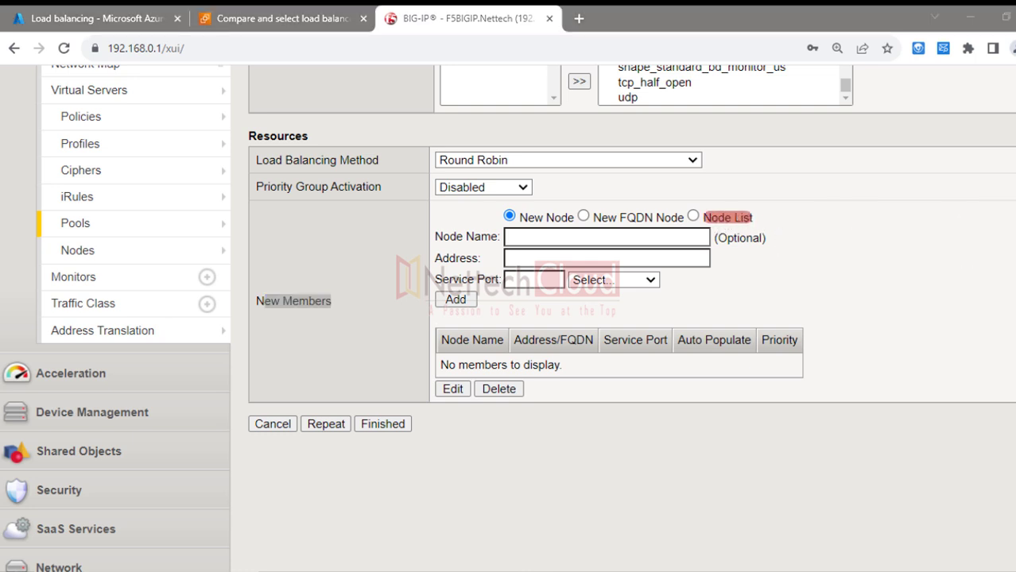
left_click(993, 197)
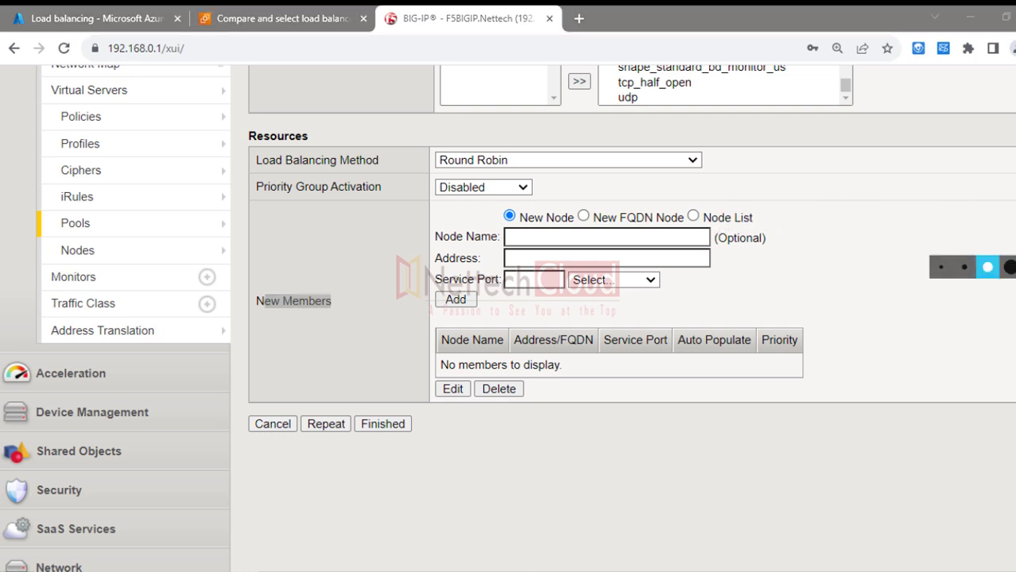
Step: Add existing node Server1 (10.1.1.1) from the node list as a pool member with HTTP service port 80
left_click(692, 218)
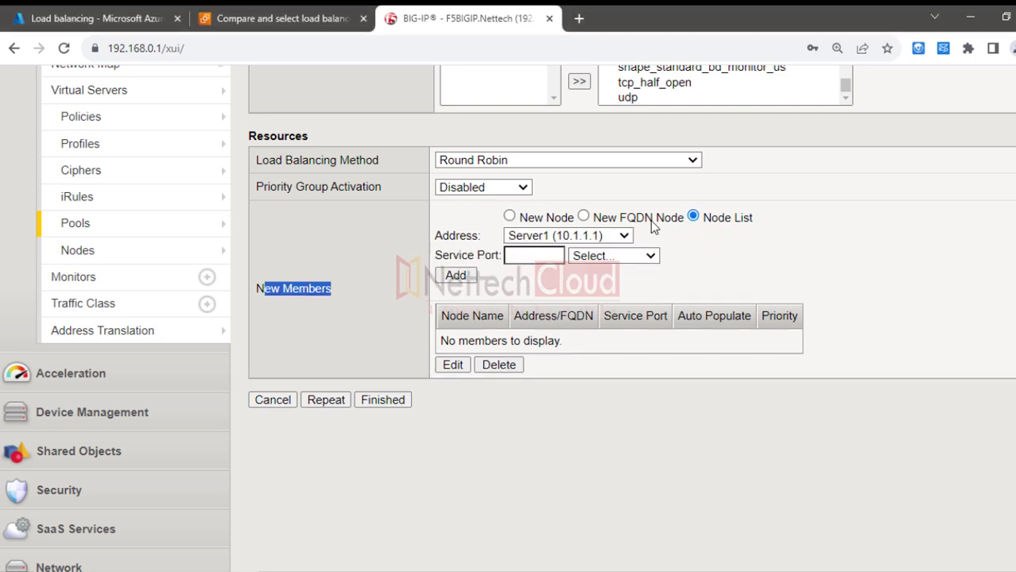
left_click(554, 254)
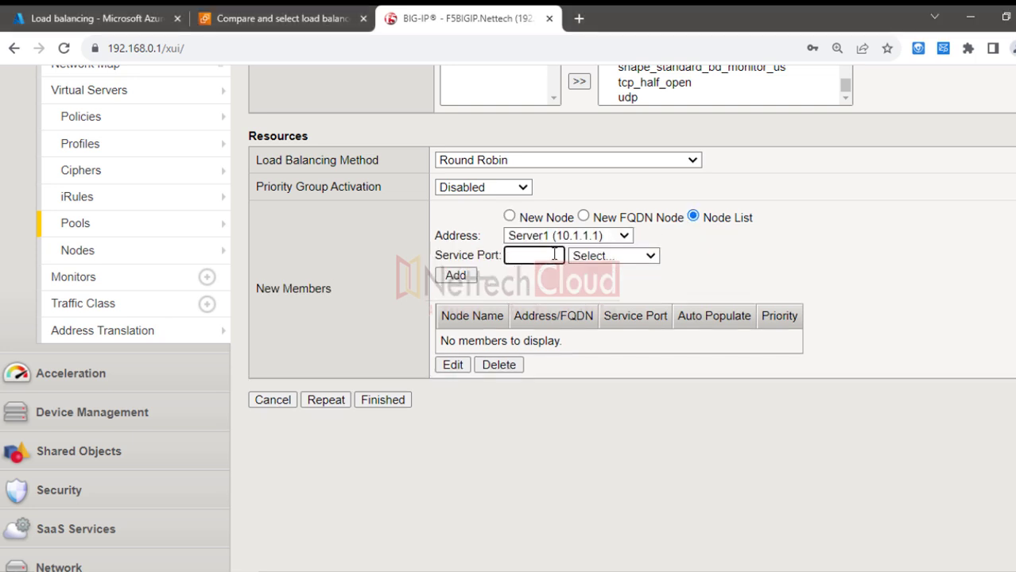
left_click(616, 256)
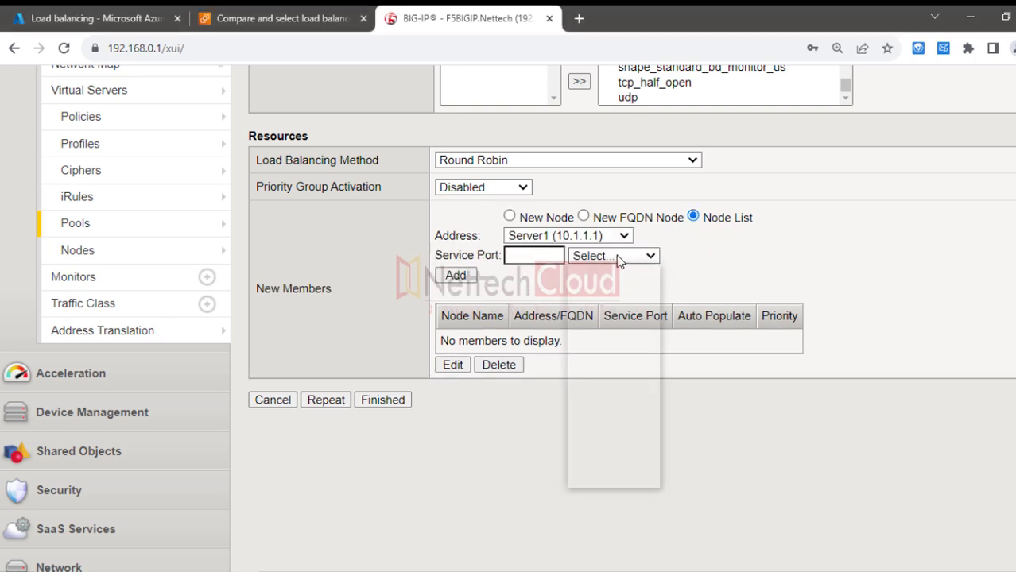
left_click(599, 318)
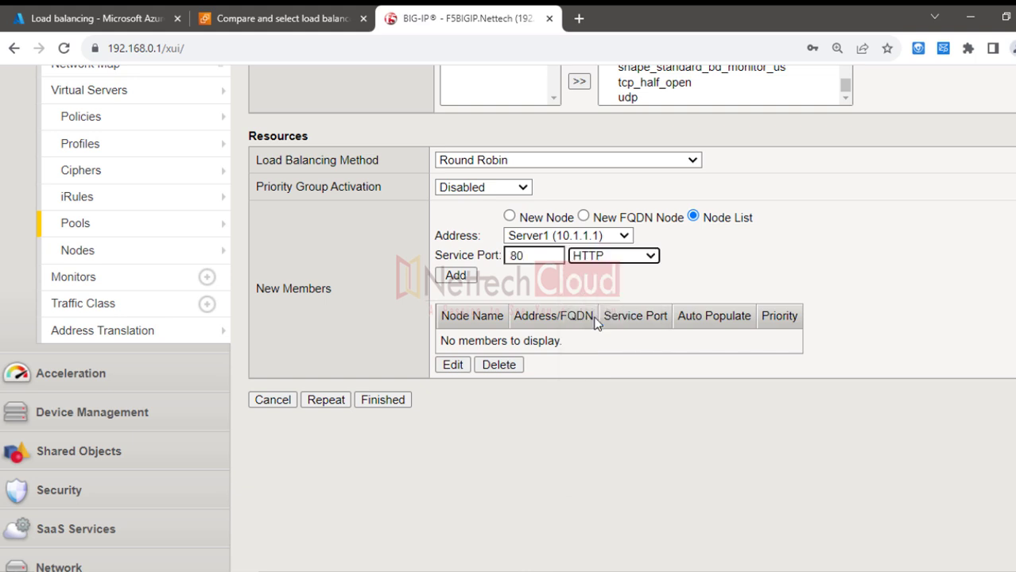
left_click(466, 281)
Step: Add nodes Server2 (10.1.1.2) and Server3 (10.1.1.3) as pool members on service port 80
left_click(592, 236)
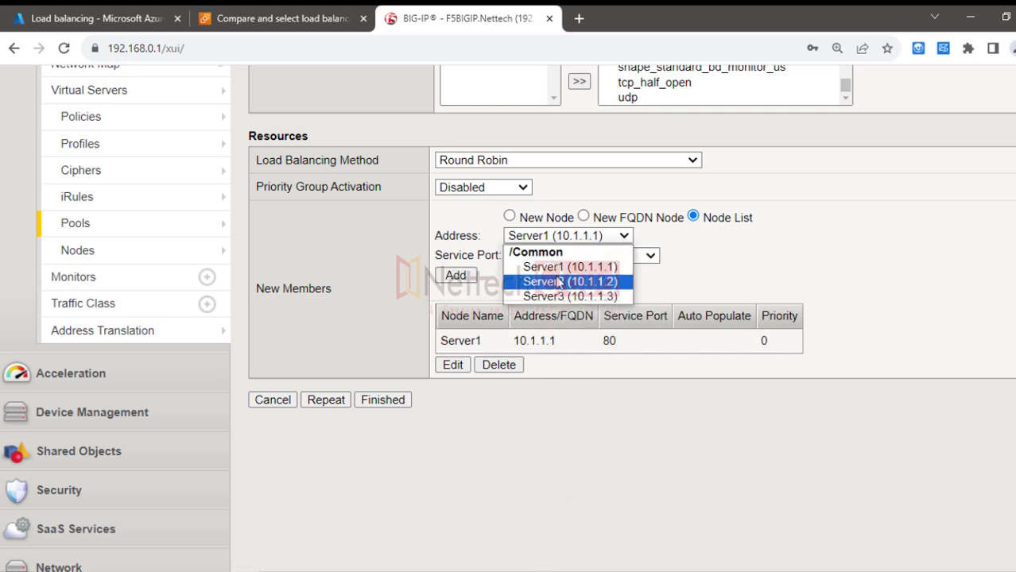
left_click(559, 282)
left_click(456, 275)
left_click(585, 236)
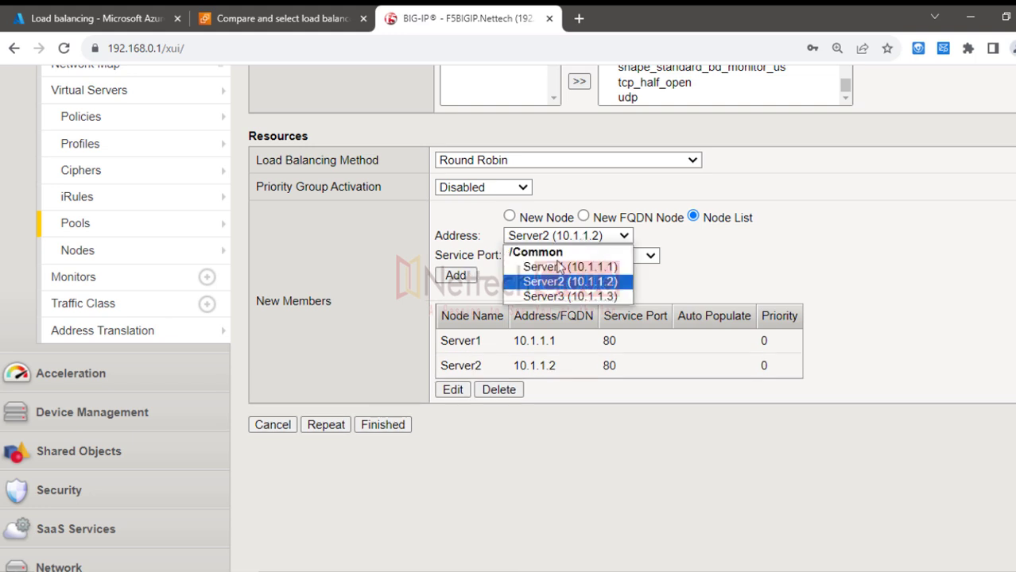
left_click(553, 296)
left_click(461, 277)
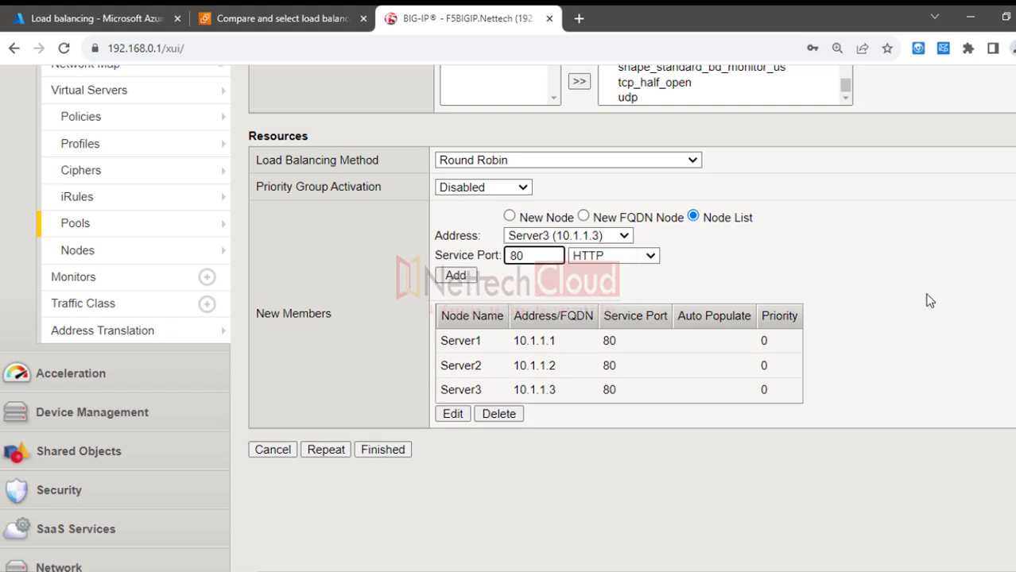
Step: Mark the Priority heading and the priority values of the three members with the pen, and clear the marks
left_click(1010, 198)
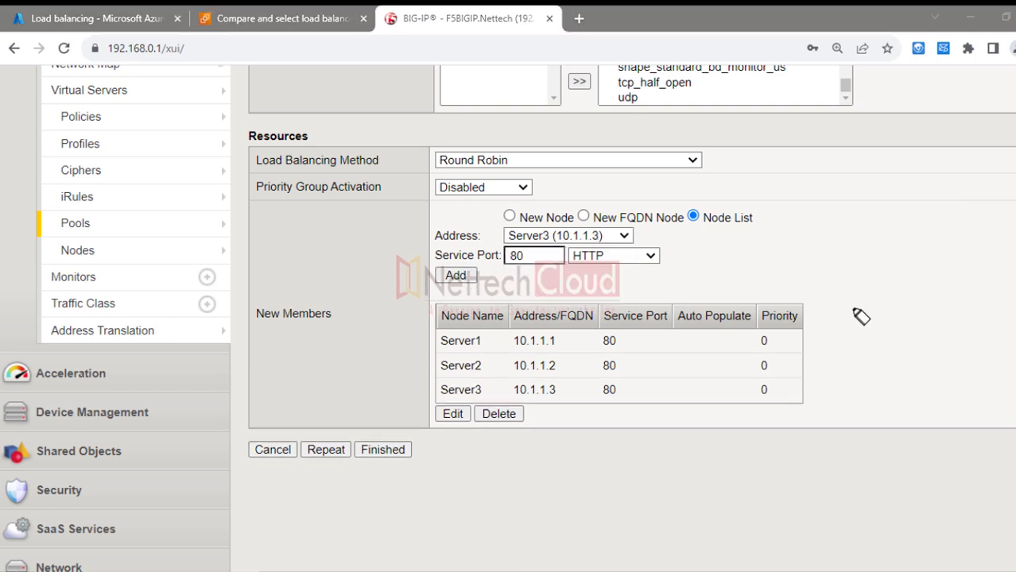
left_click_drag(765, 315, 797, 315)
left_click(766, 339)
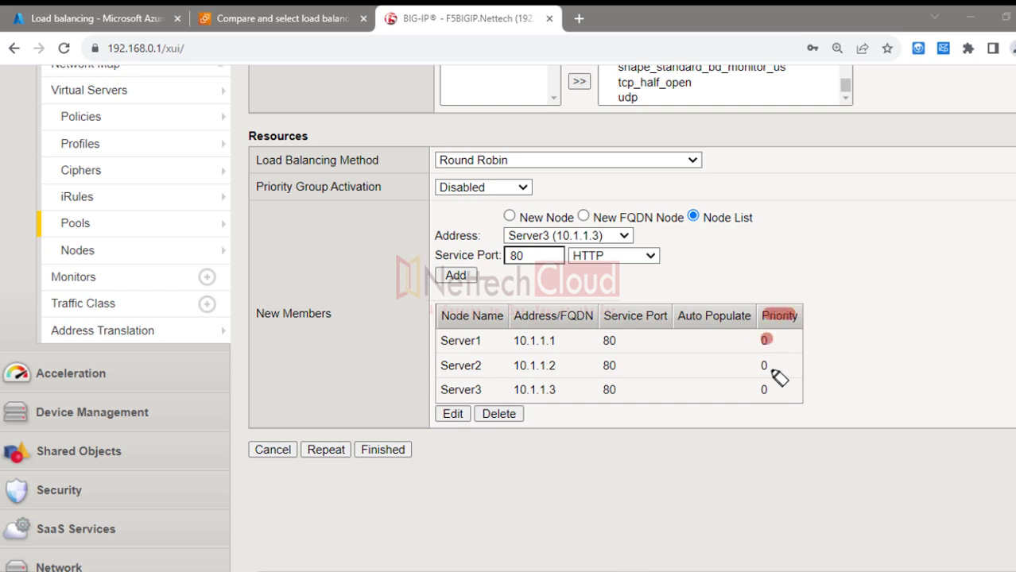
left_click(763, 363)
left_click(765, 390)
key("Escape")
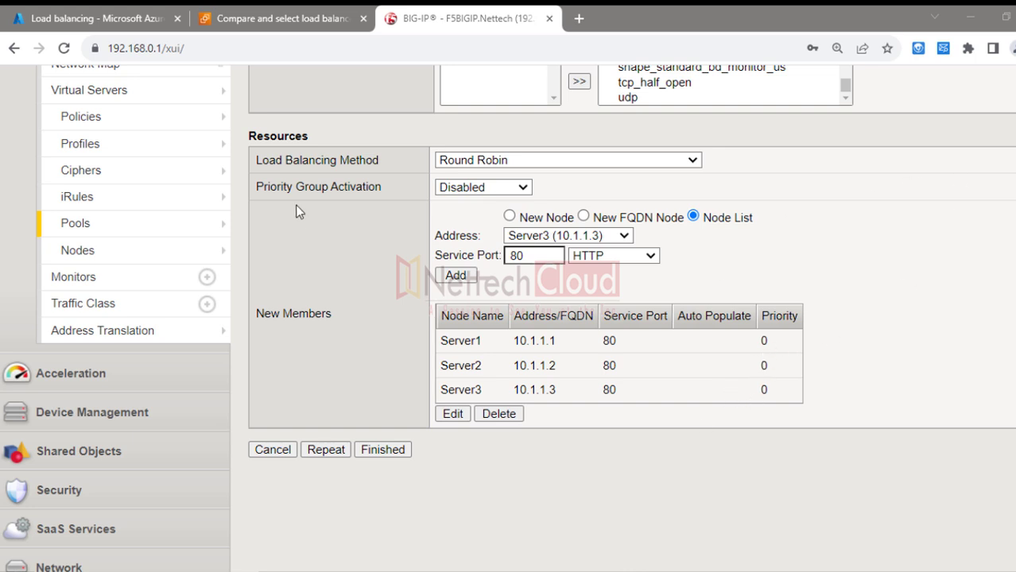
Step: Highlight the Priority Group Activation label and finish creating the HTTP_POOL pool
left_click(264, 187)
left_click_drag(264, 188, 370, 189)
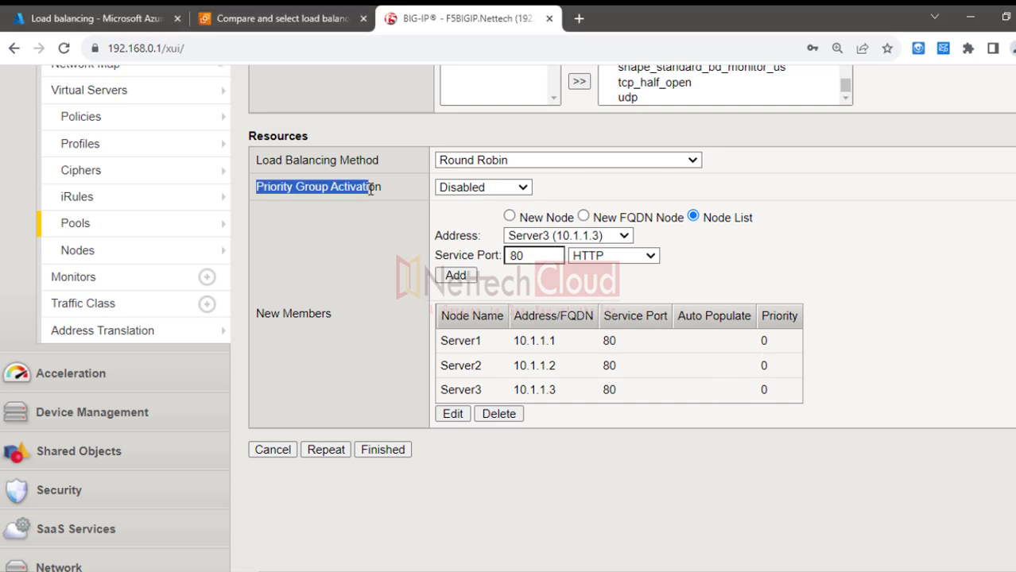
scroll(373, 474, "up", 1)
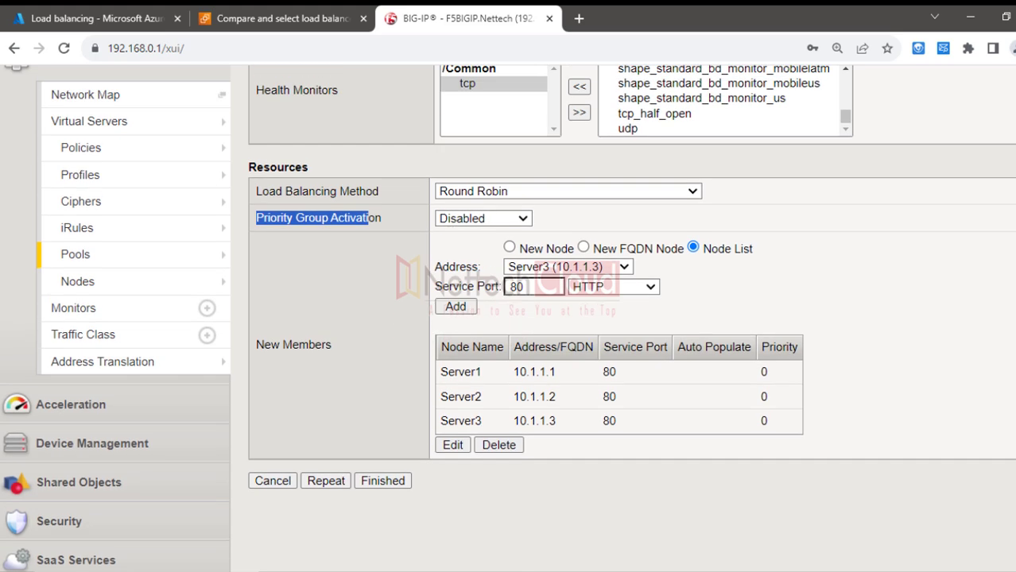
left_click(383, 481)
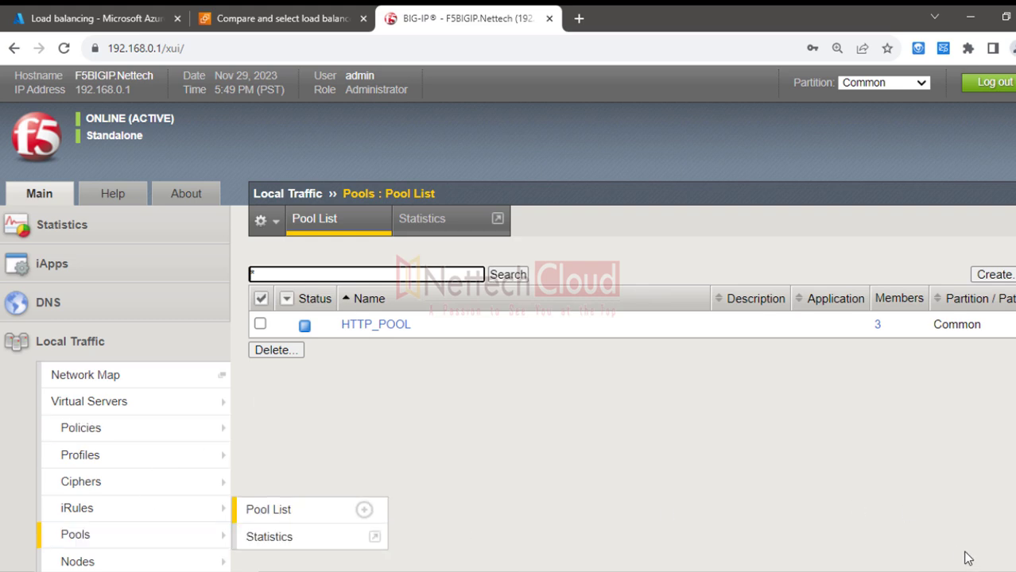
scroll(449, 342, "down", 2)
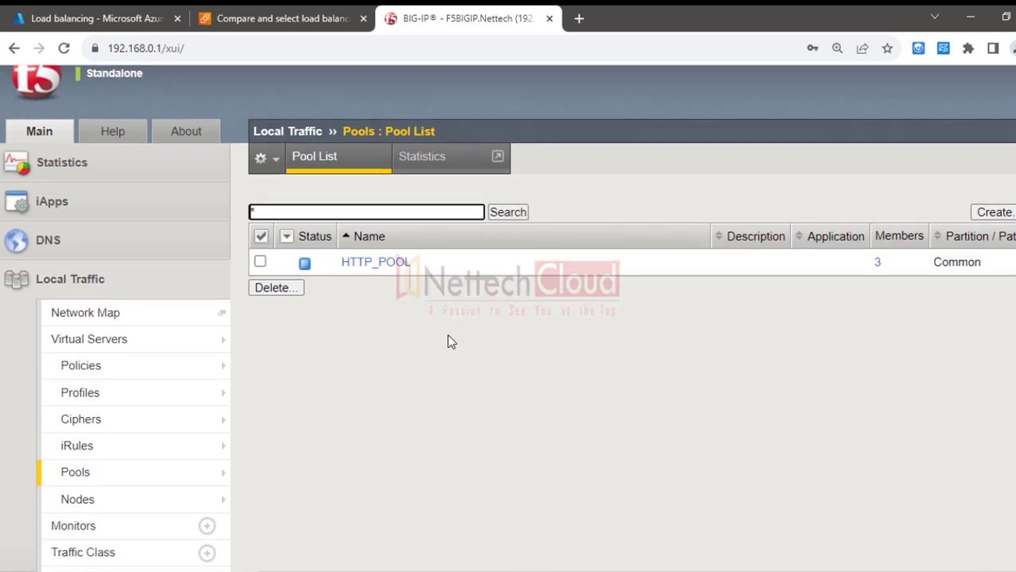
scroll(99, 482, "up", 2)
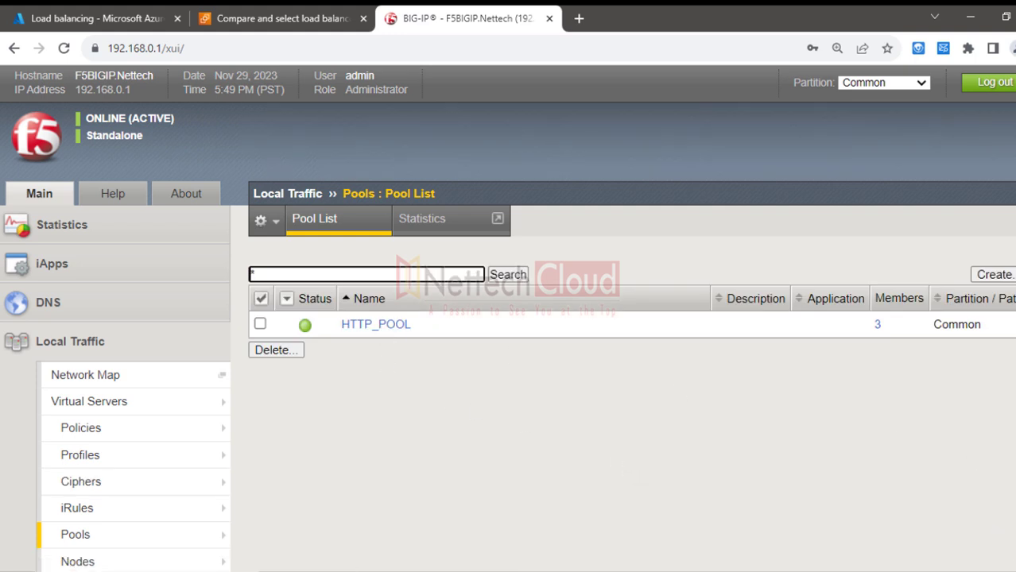
scroll(508, 319, "down", 2)
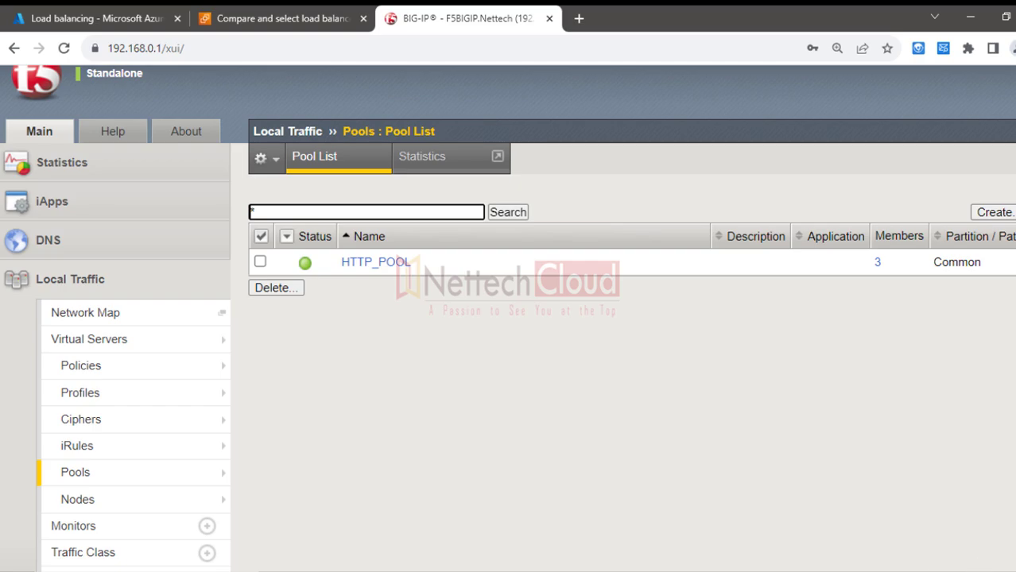
Step: Switch to the F5 BIGIP network diagram in Paint and activate the annotation pen
key("alt+Tab")
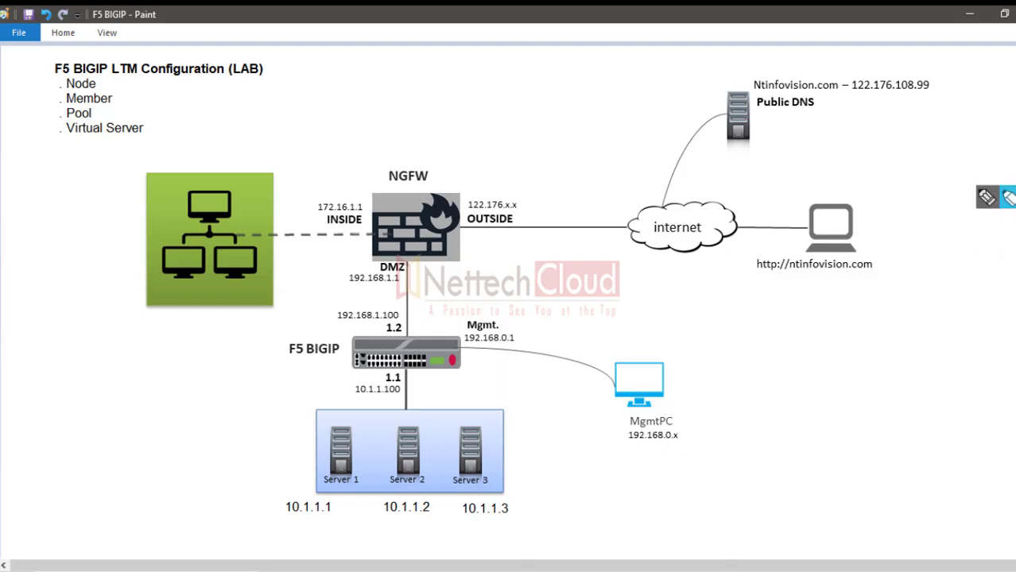
left_click(1008, 199)
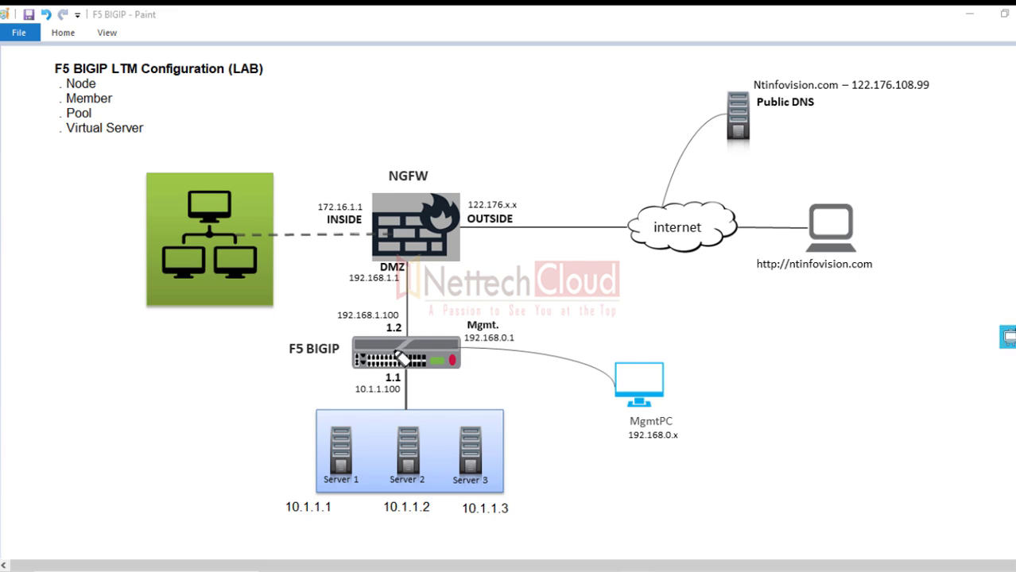
Step: Draw red arrows from the F5 BIGIP to Servers 1, 2 and 3, underline the three server IP addresses, and clear the annotations
left_click_drag(430, 368, 457, 386)
left_click_drag(473, 423, 472, 433)
left_click_drag(404, 370, 402, 433)
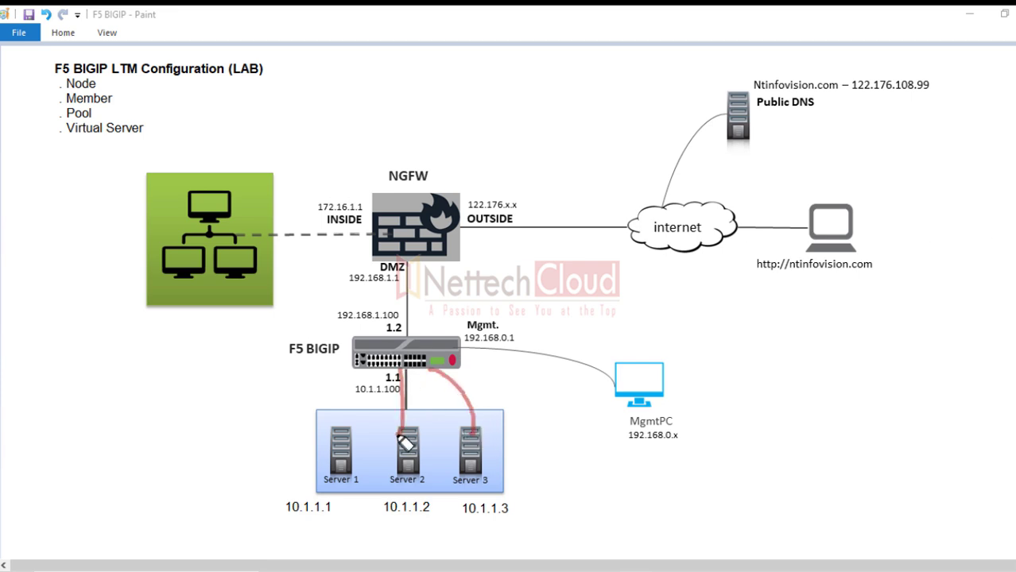
mouse_move(379, 373)
left_mouse_down()
mouse_move(349, 437)
mouse_move(450, 434)
left_mouse_up()
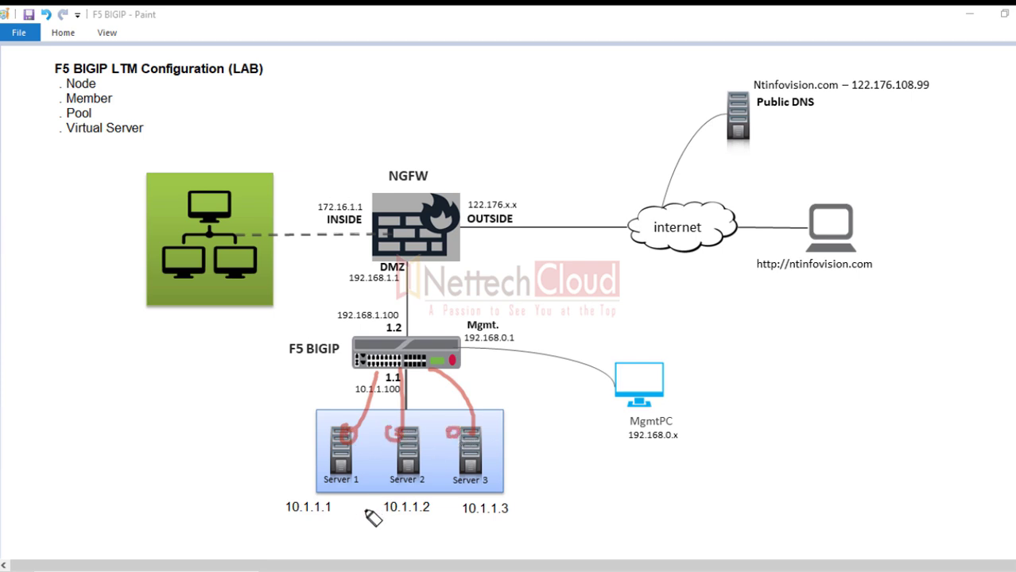
left_click_drag(288, 521, 322, 522)
left_click_drag(386, 519, 497, 521)
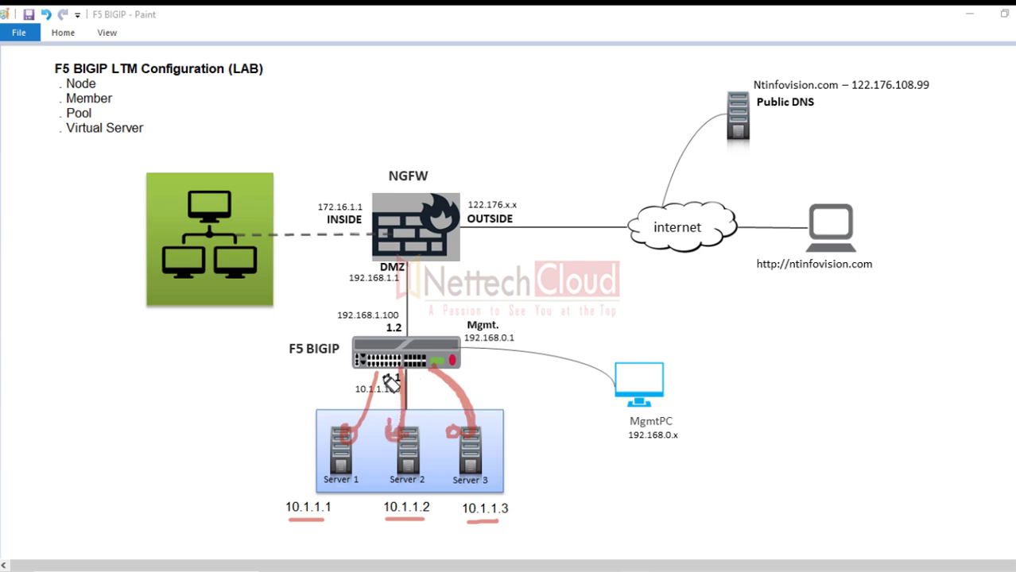
left_click_drag(388, 380, 350, 433)
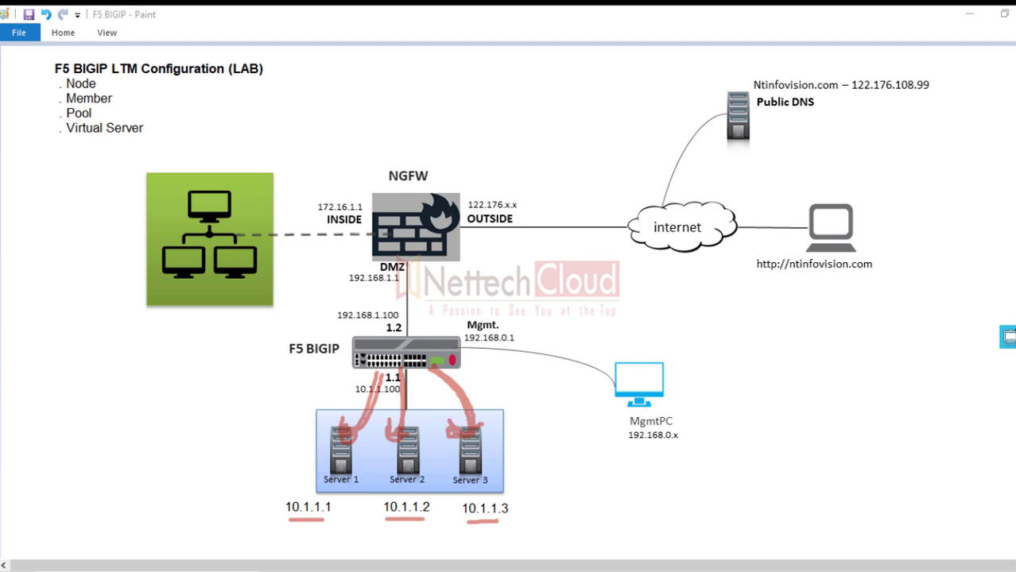
left_click(1007, 335)
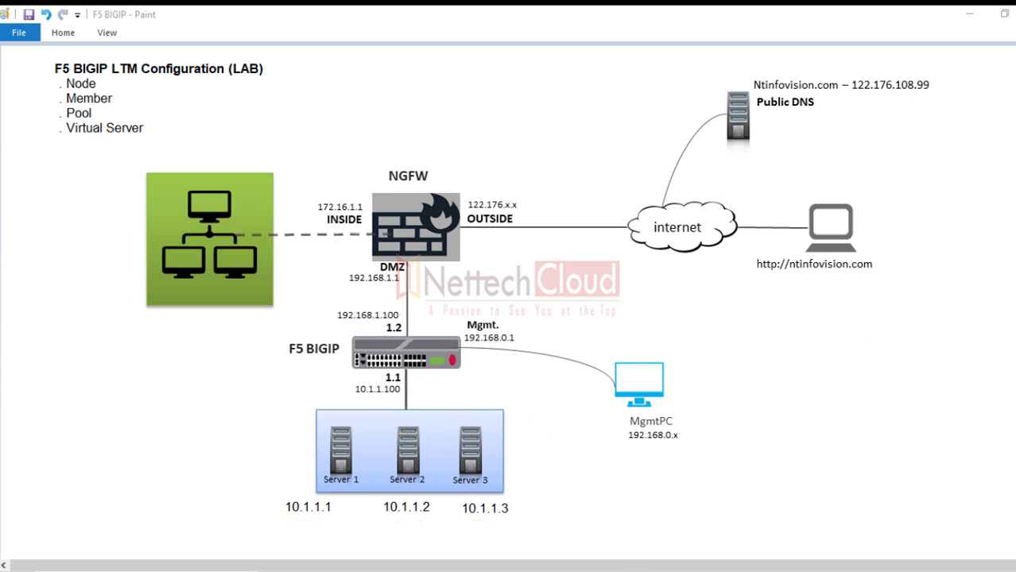
Step: Switch to the BIG-IP web interface in the browser and start a new Local Traffic virtual server named VS1
left_click(969, 16)
mouse_move(83, 369)
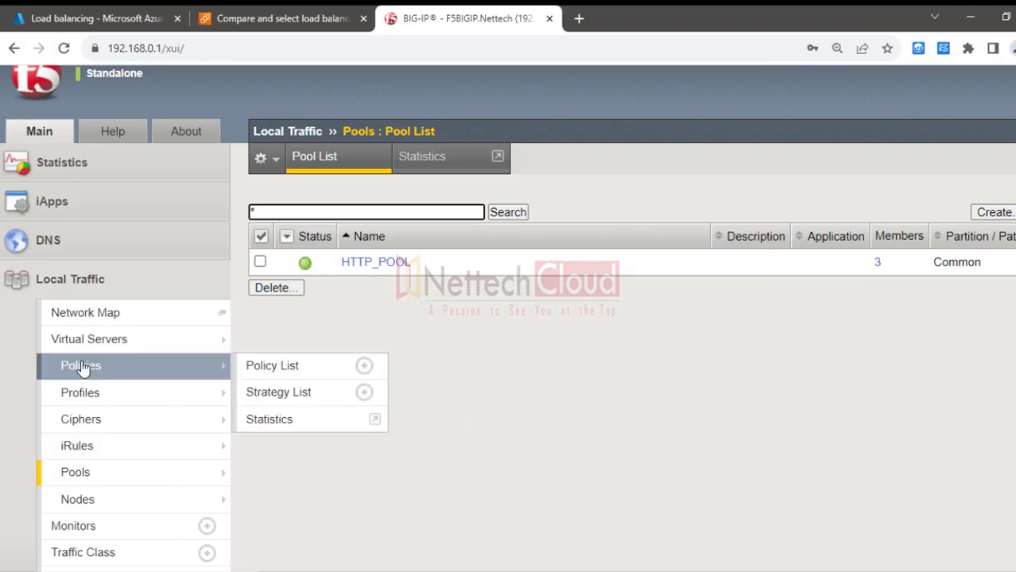
left_click(64, 342)
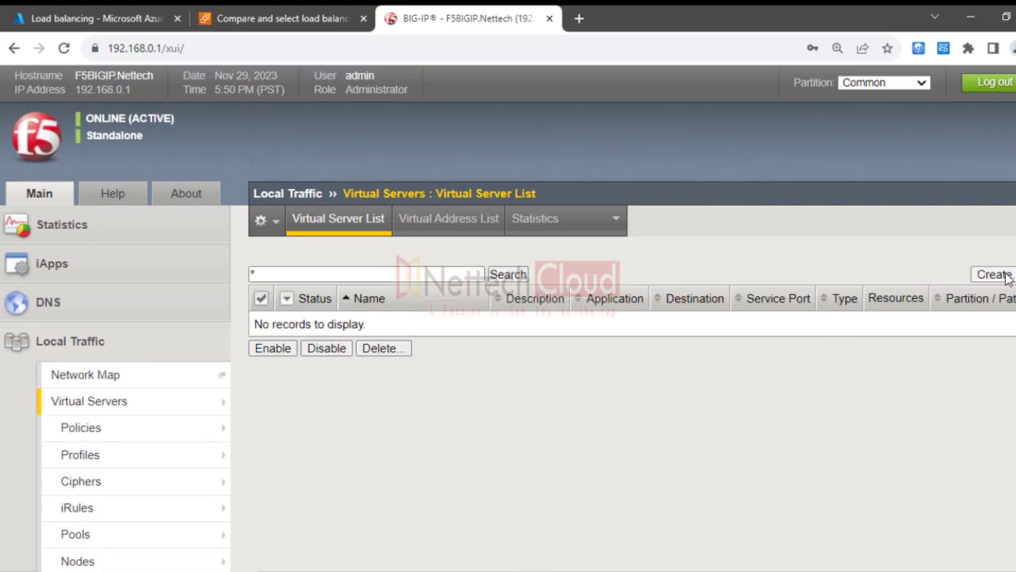
left_click(1004, 276)
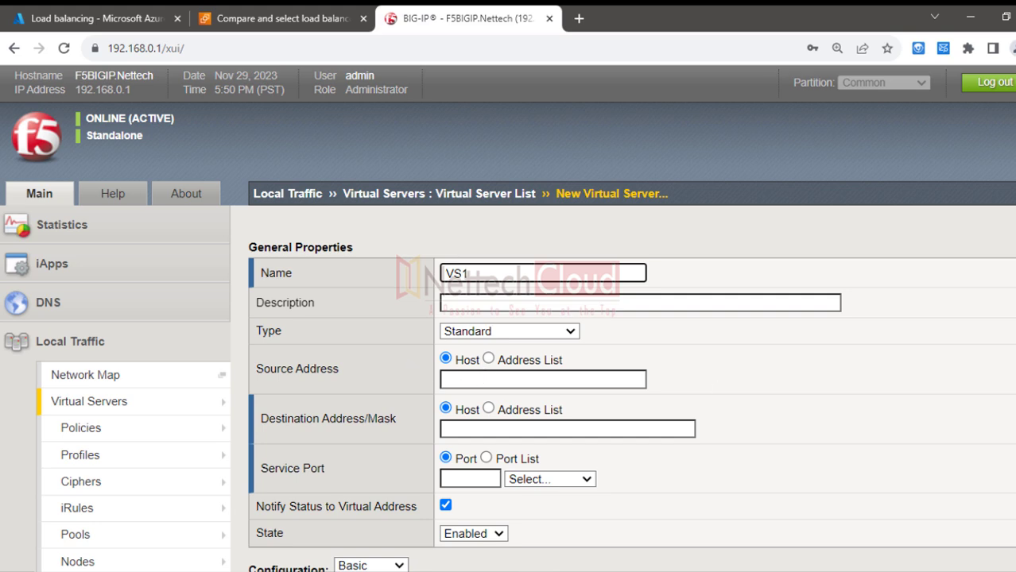
Step: Set the virtual server's destination address to the host 192.168.1.52, leaving the source address empty
scroll(295, 318, "down", 2)
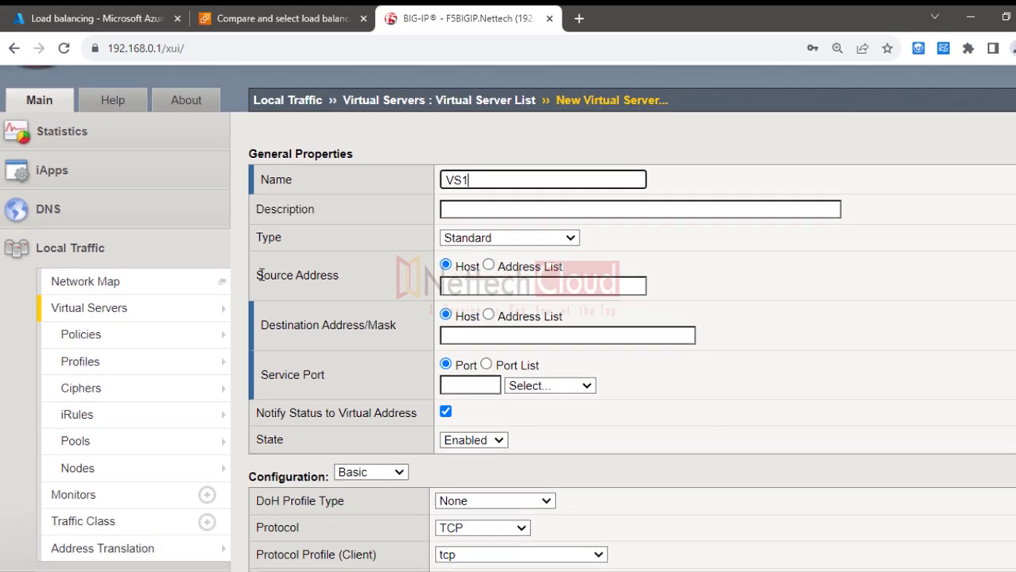
left_click_drag(257, 275, 451, 287)
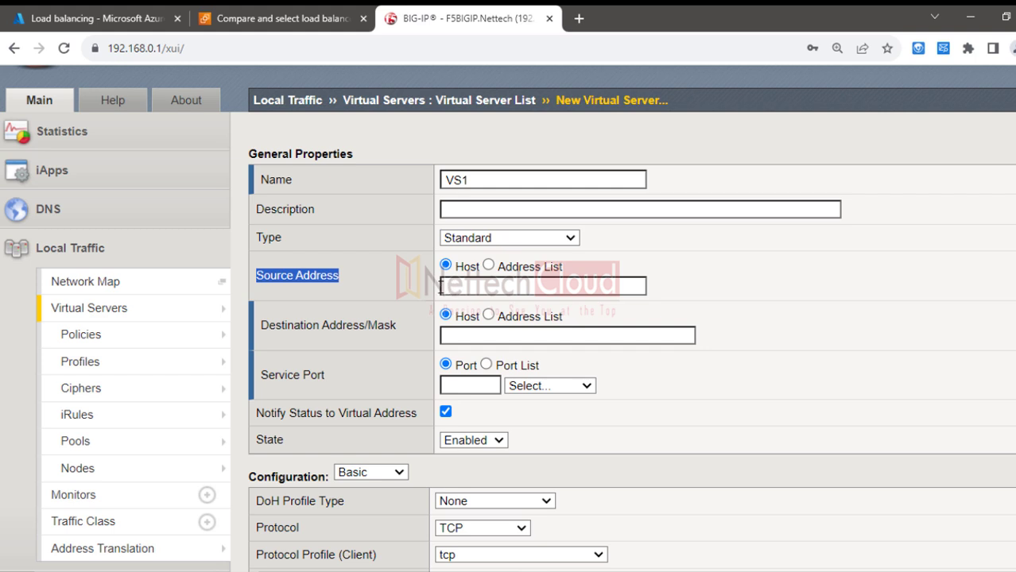
left_click(460, 288)
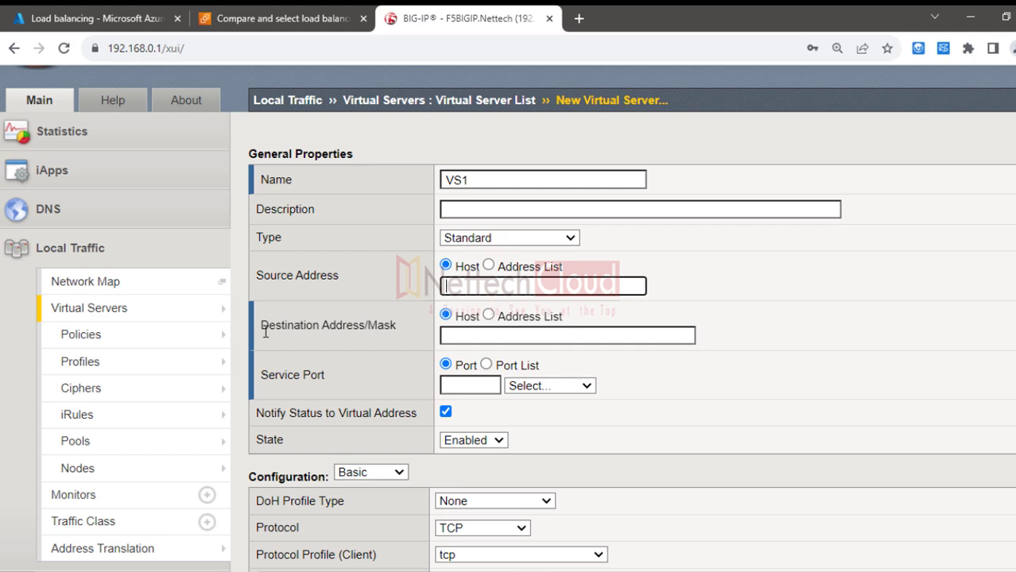
left_click_drag(265, 332, 377, 327)
left_click(460, 334)
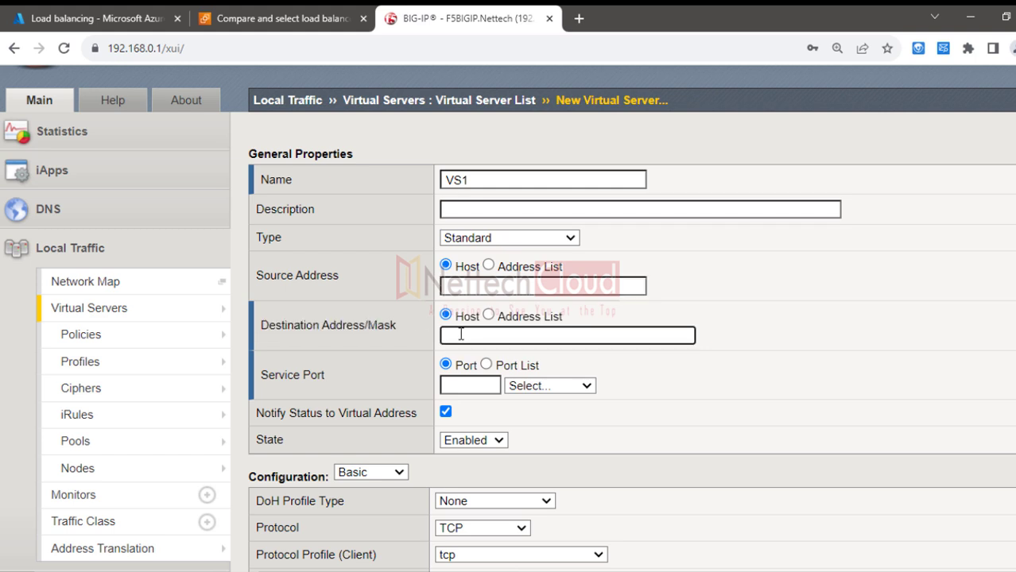
type("192.168.1.15")
left_click_drag(528, 338, 443, 337)
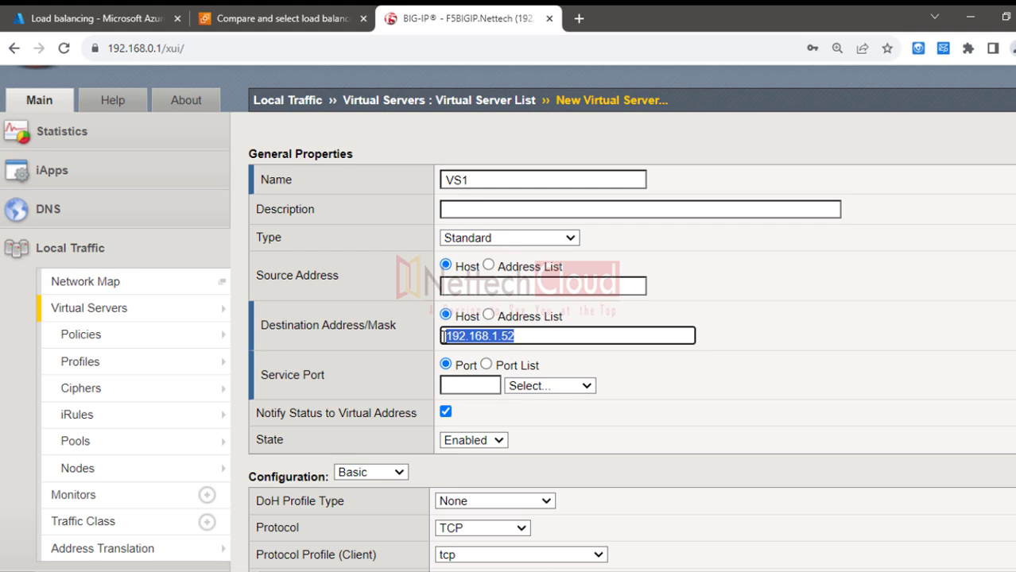
left_click(518, 337)
left_click_drag(503, 337, 441, 337)
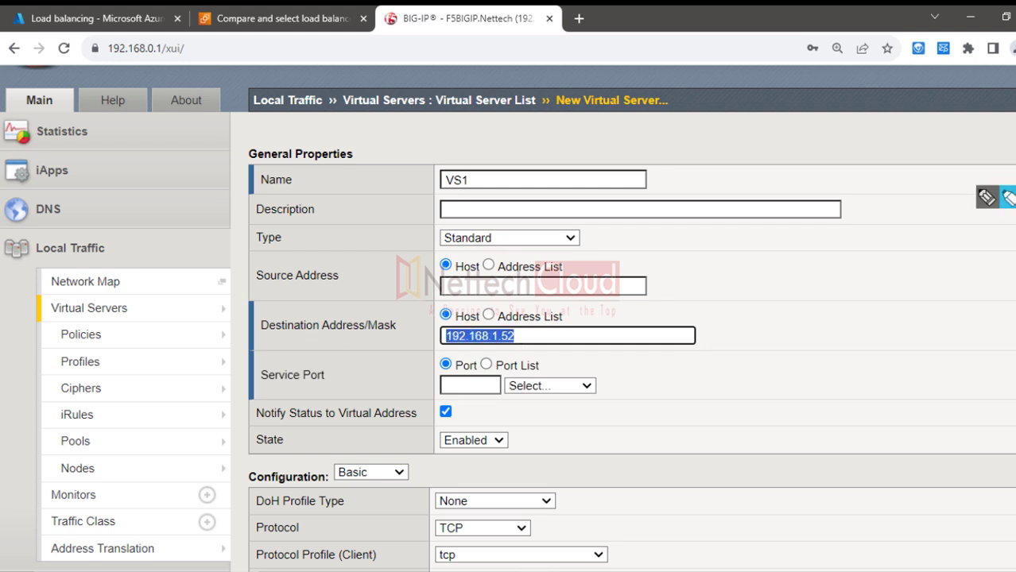
Step: Underline the Destination Address/Mask label with the annotation pen, sketch an illustration beside it, and clear the marks
left_click(1006, 199)
left_click_drag(266, 328, 384, 327)
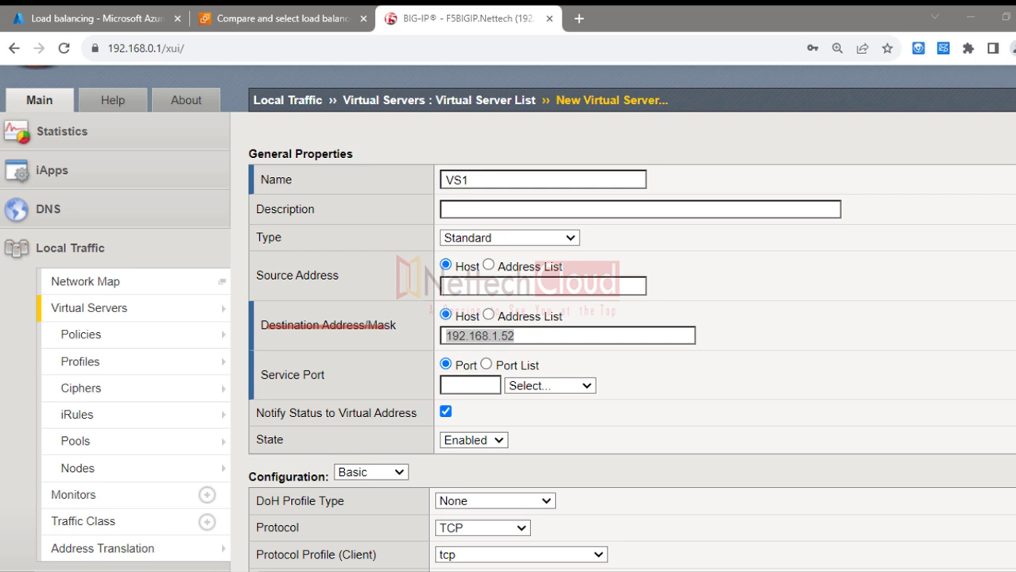
left_click_drag(262, 325, 400, 326)
mouse_move(572, 236)
left_mouse_down()
mouse_move(653, 229)
mouse_move(693, 304)
left_mouse_up()
left_click_drag(733, 237, 736, 314)
left_click_drag(731, 205, 739, 271)
left_click_drag(643, 391, 844, 334)
left_click(1011, 301)
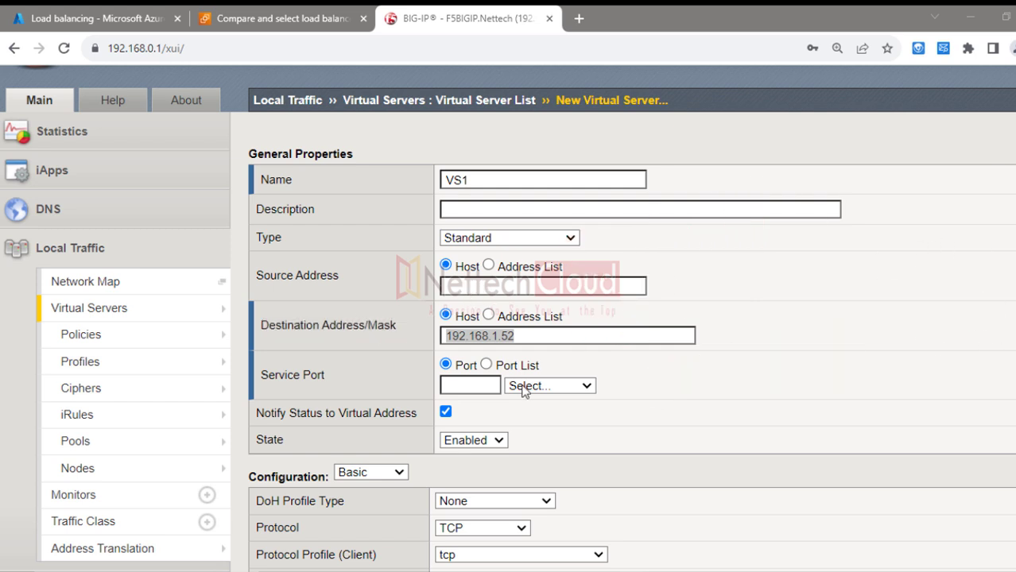
Step: Set the virtual server's service port to HTTP (80)
left_click(464, 385)
left_click(561, 387)
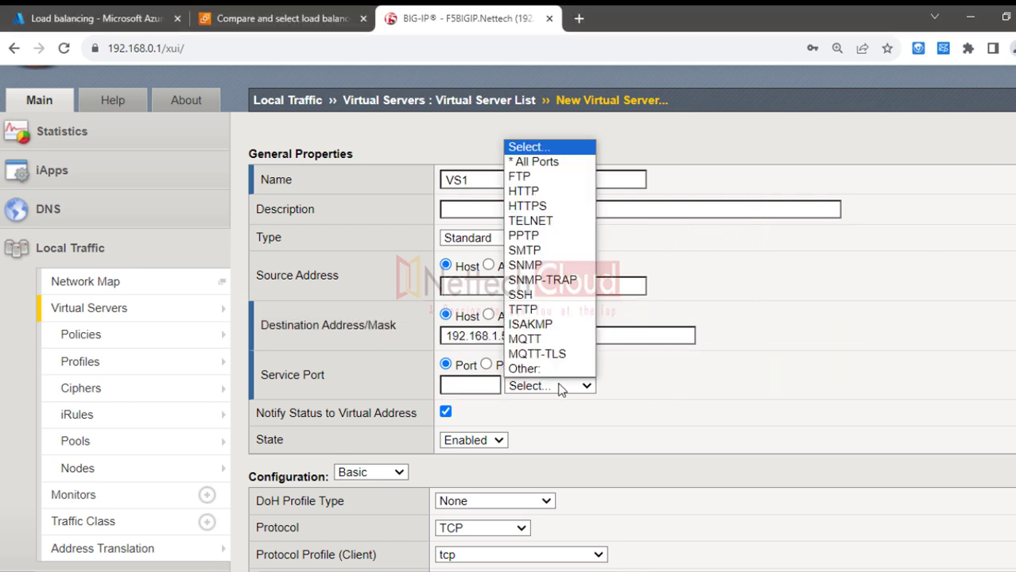
left_click(546, 191)
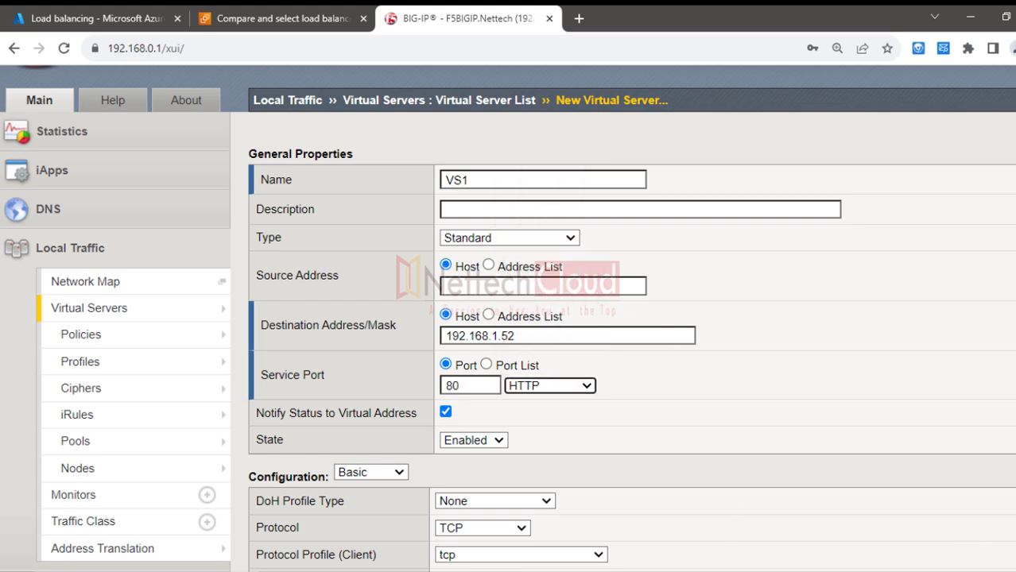
Step: Mark the Protocol setting in the Configuration section with the annotation pen and clear the mark
scroll(632, 318, "down", 3)
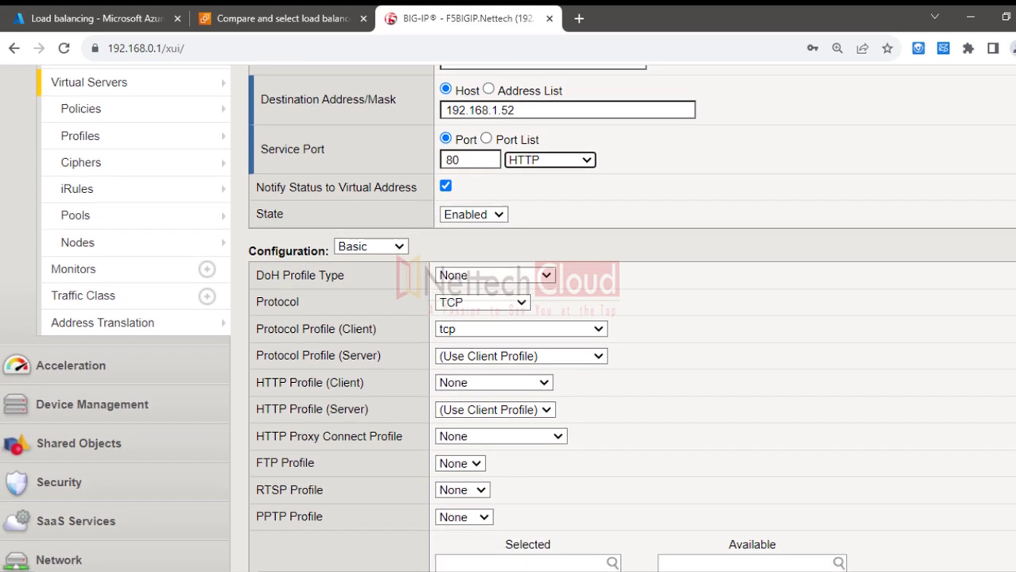
scroll(632, 318, "down", 1)
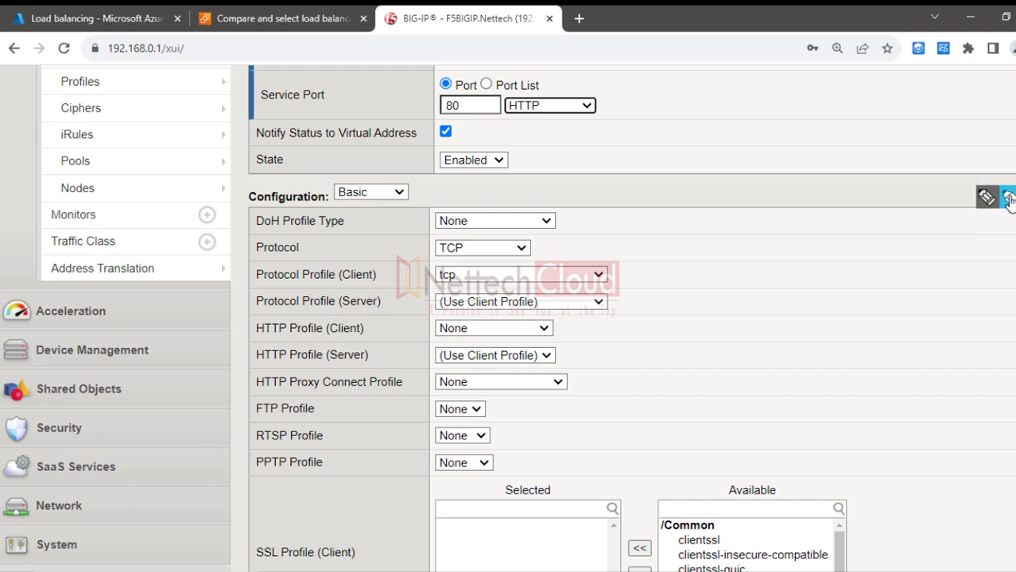
left_click(1007, 198)
left_click_drag(256, 247, 546, 248)
key("Escape")
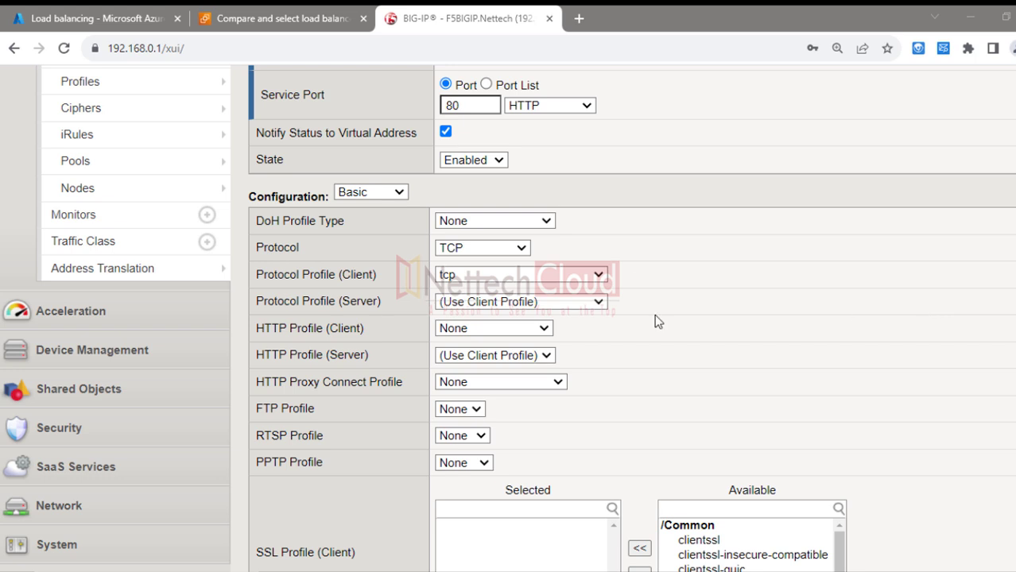
Step: Examine the HTTP and SSL profiles, VLAN and Tunnel Traffic, Source Address Translation, Acceleration and iRules settings of the new virtual server
left_click_drag(257, 327, 377, 355)
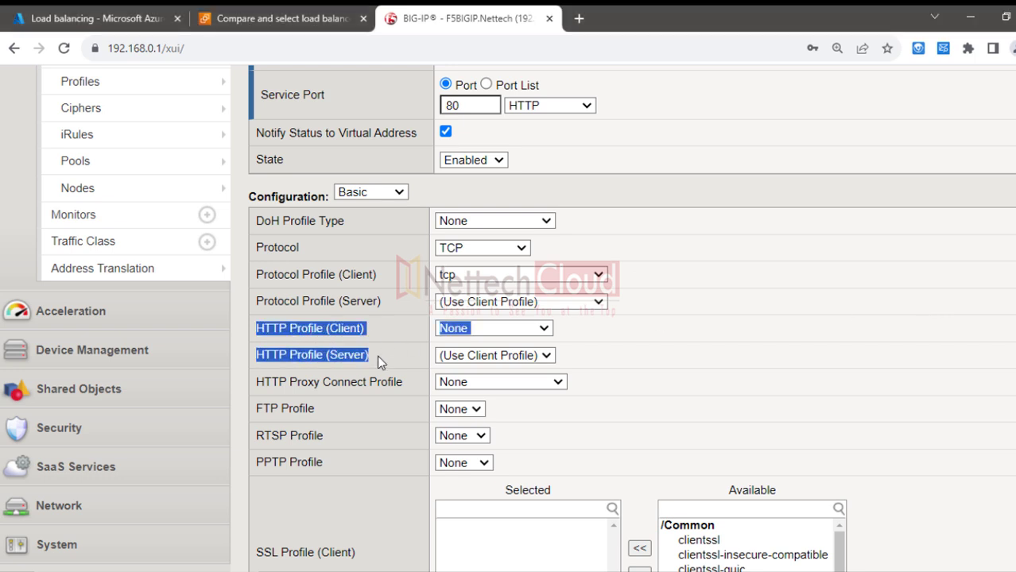
scroll(632, 317, "down", 2)
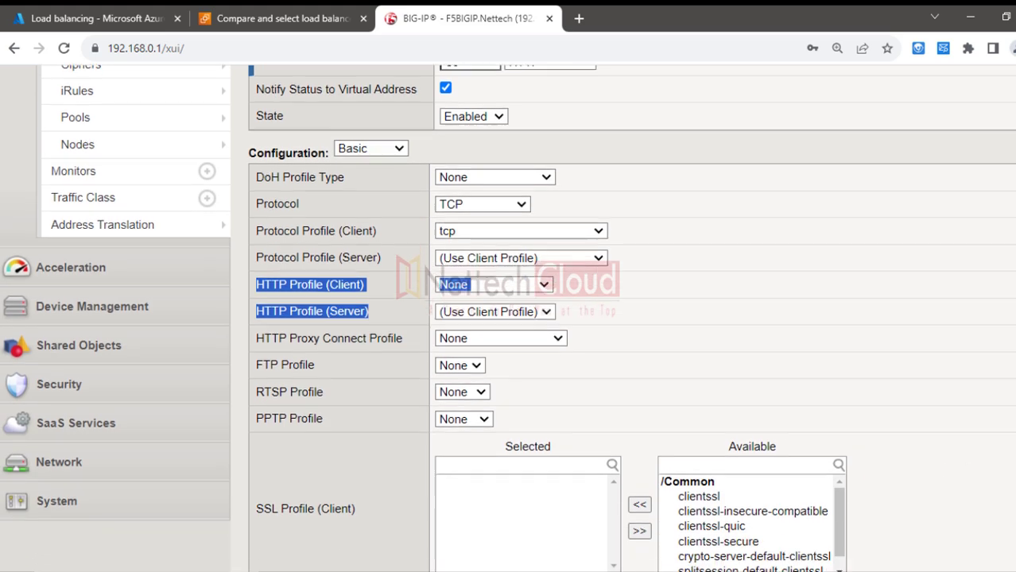
scroll(632, 318, "down", 6)
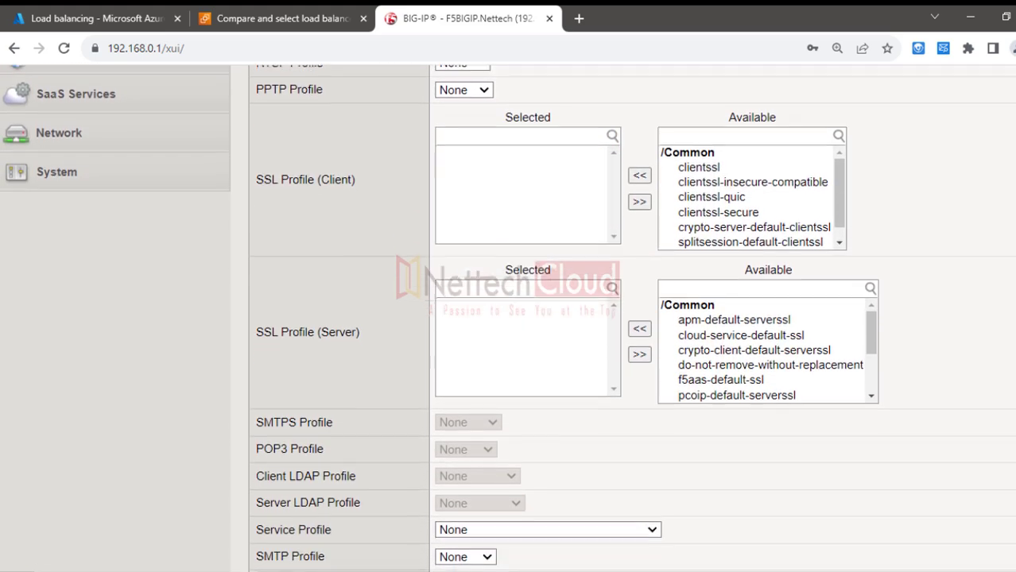
scroll(631, 318, "down", 2)
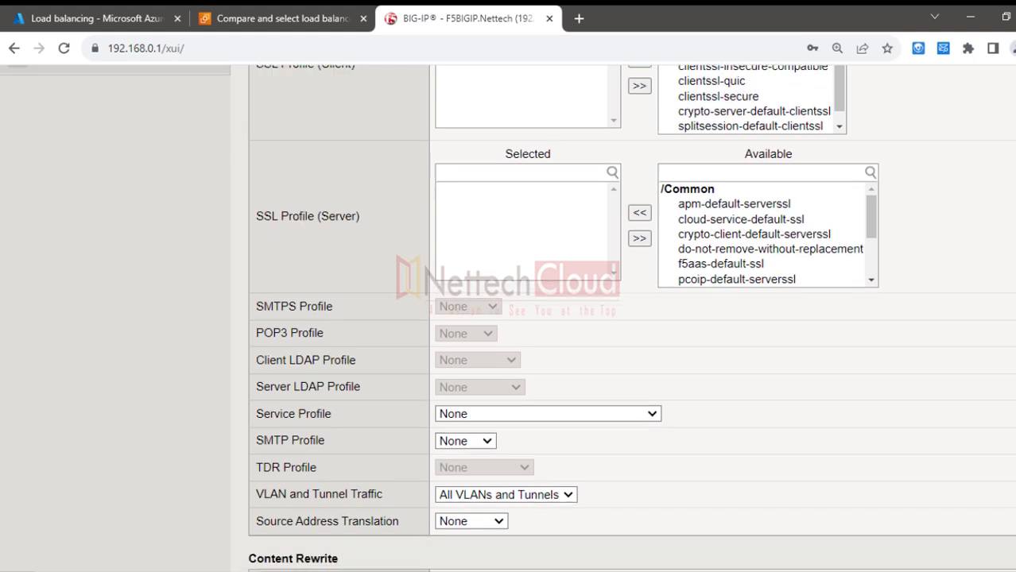
scroll(356, 318, "down", 1)
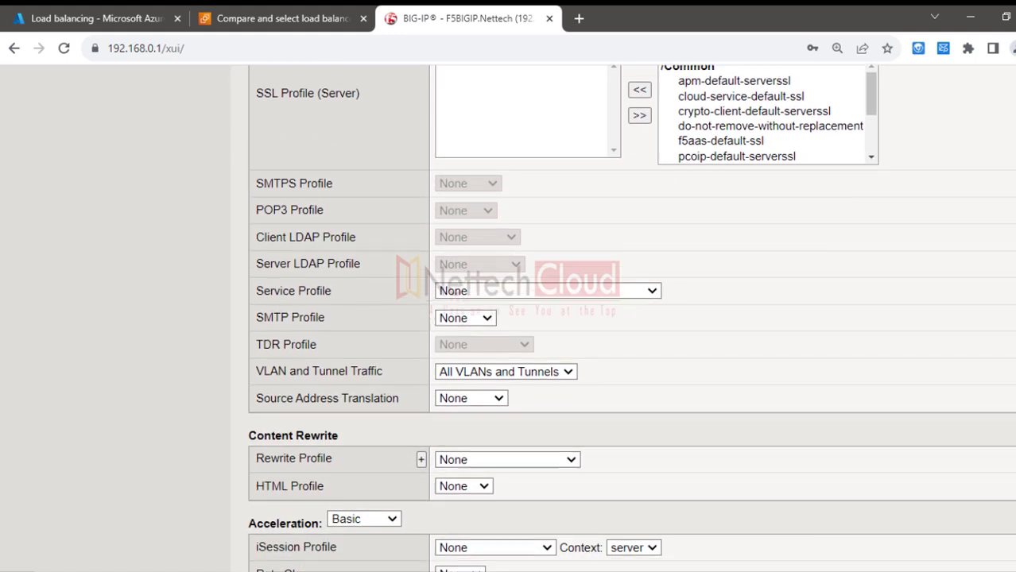
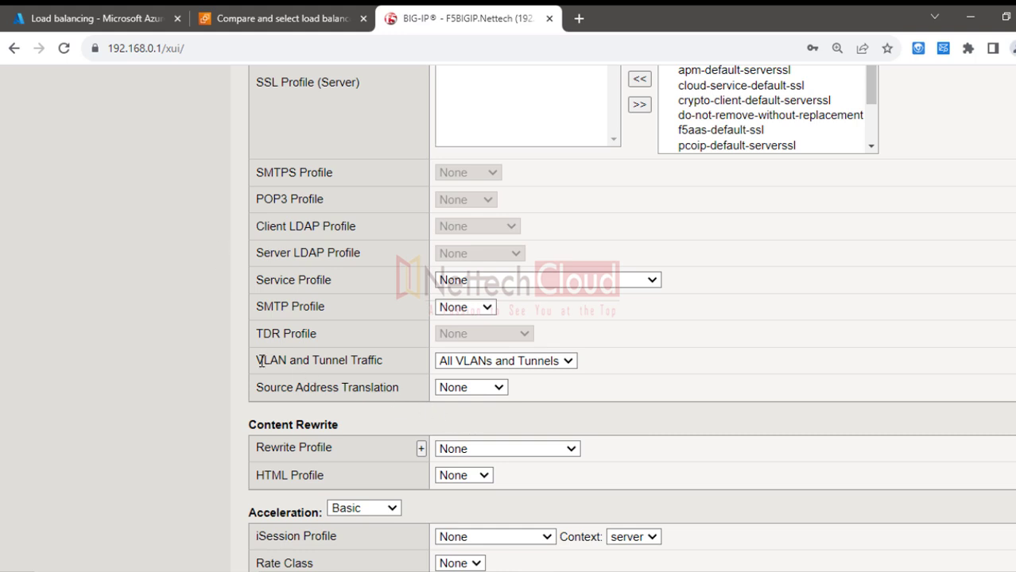
left_click_drag(263, 360, 361, 361)
left_click_drag(256, 387, 395, 388)
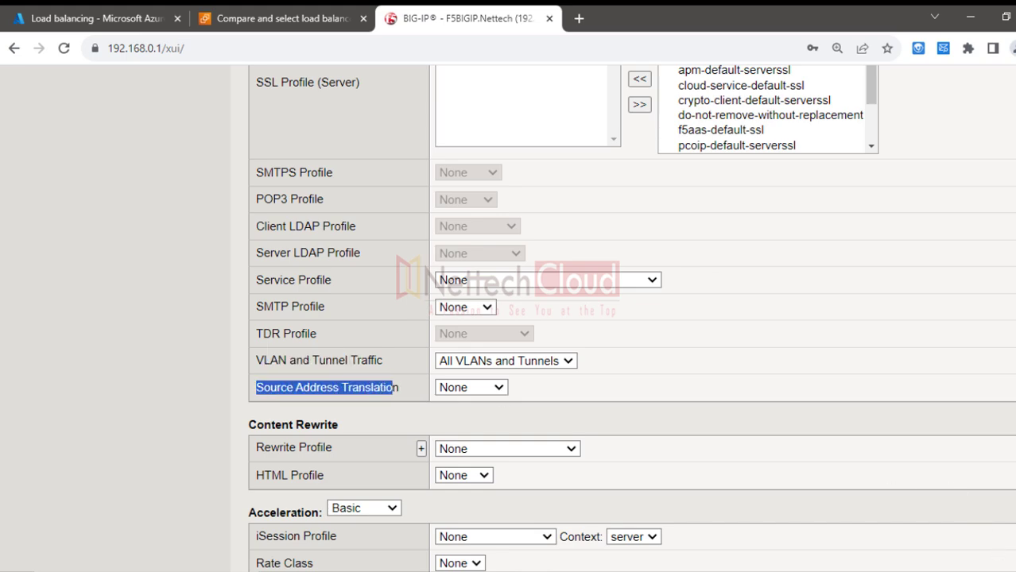
scroll(632, 318, "down", 3)
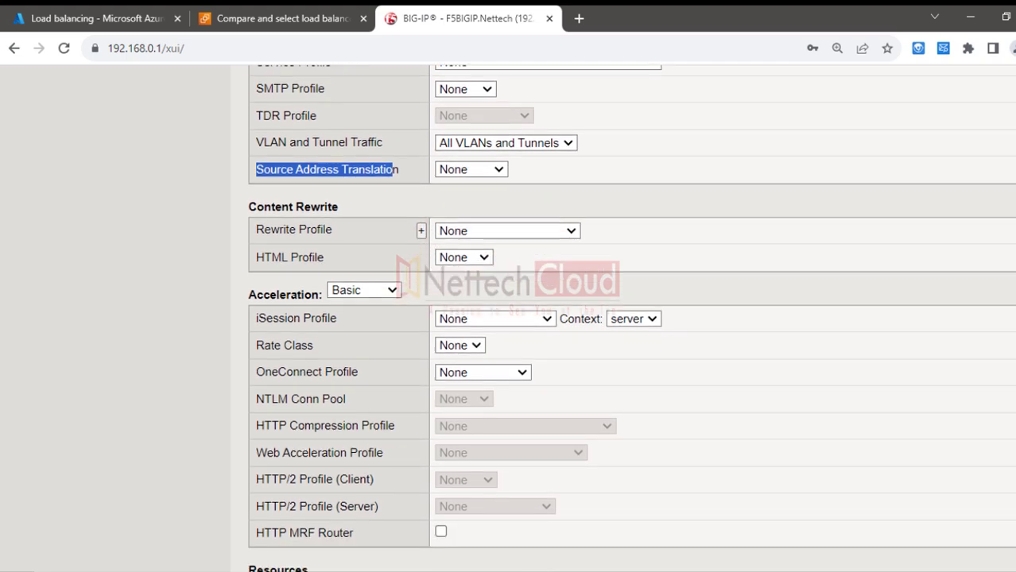
scroll(632, 318, "down", 1)
scroll(631, 318, "down", 1)
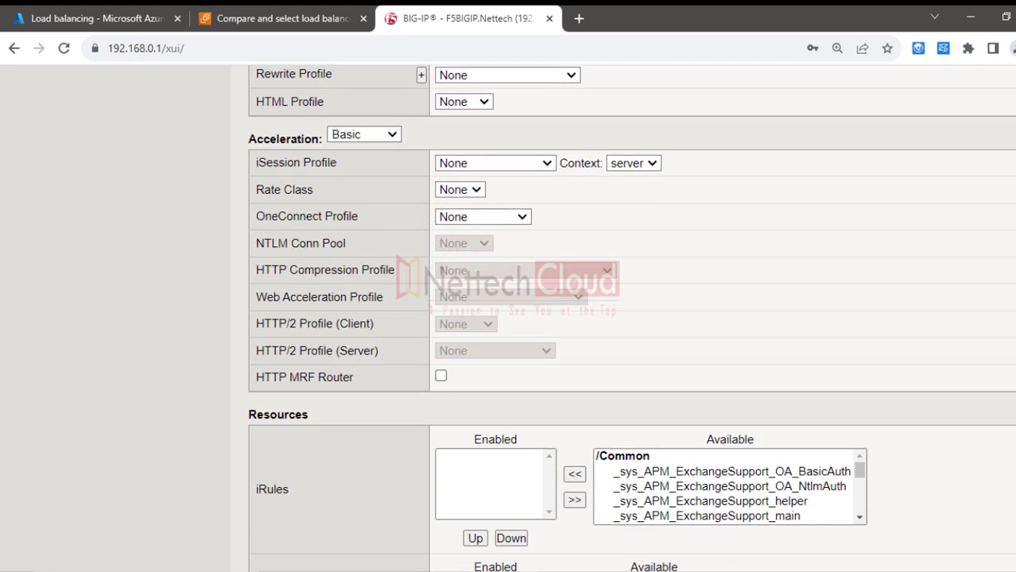
Step: Switch the virtual server's Configuration section from Basic to Advanced
scroll(632, 318, "up", 8)
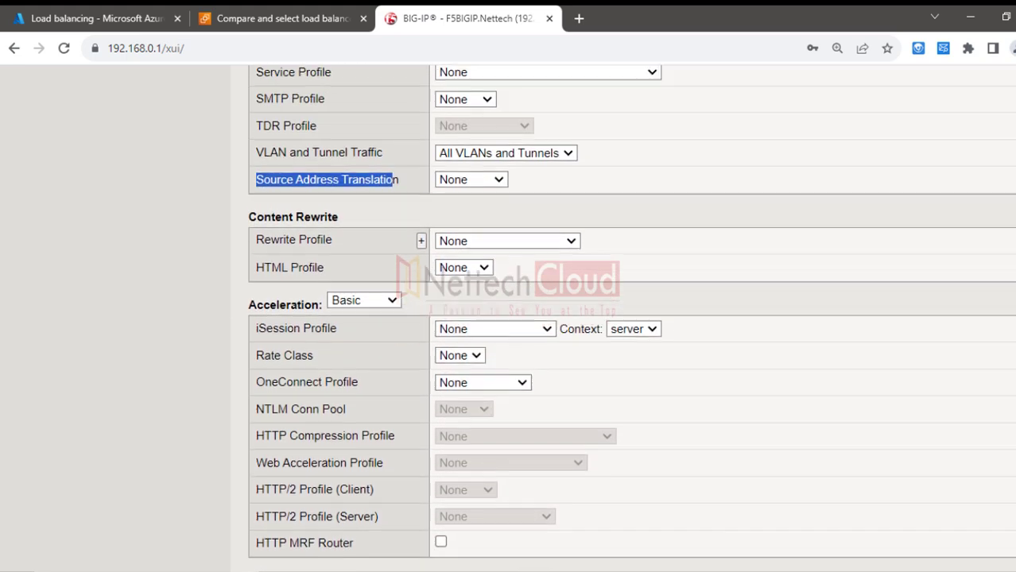
scroll(632, 317, "up", 4)
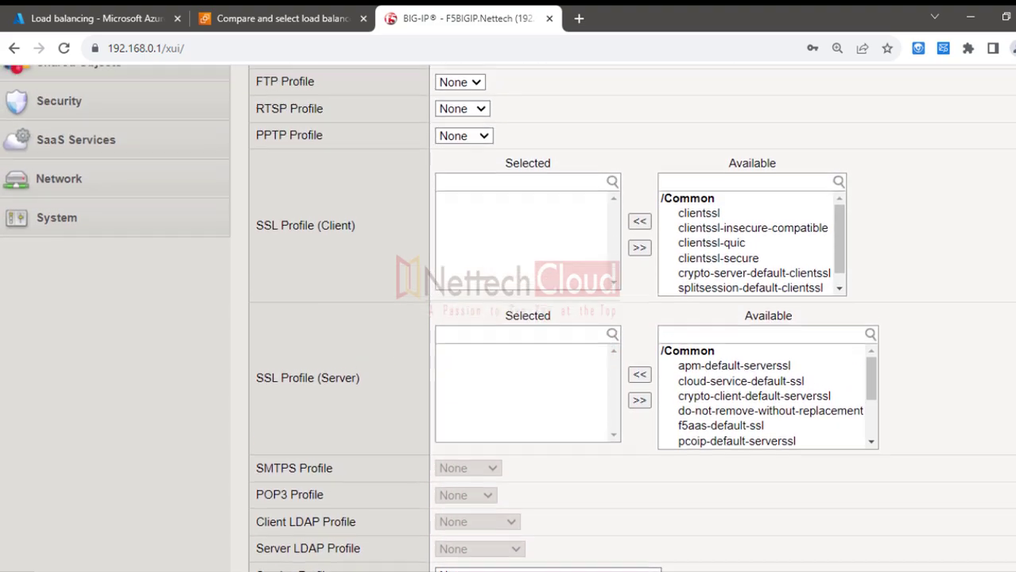
scroll(633, 156, "up", 2)
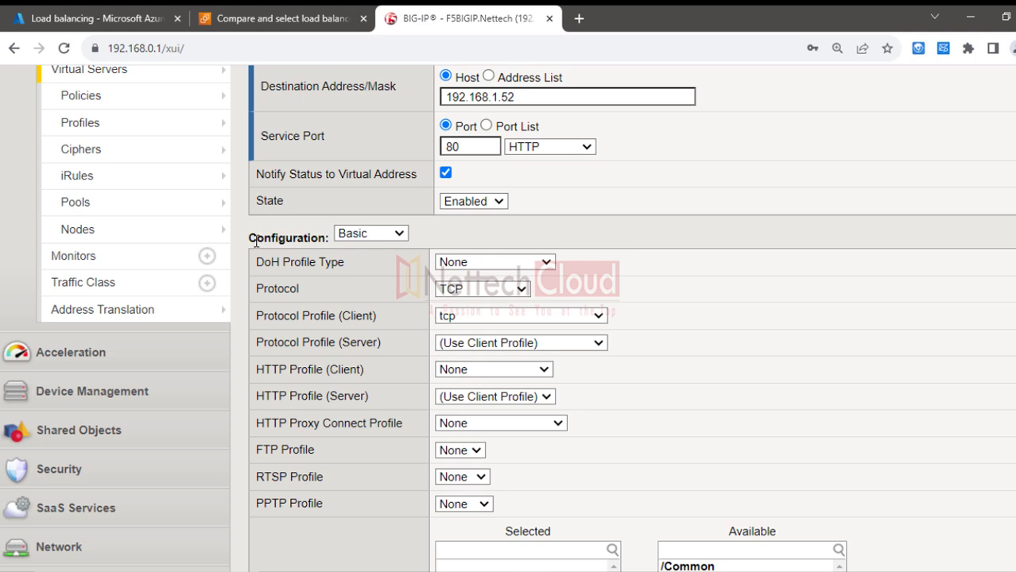
left_click_drag(256, 238, 315, 237)
left_click(399, 235)
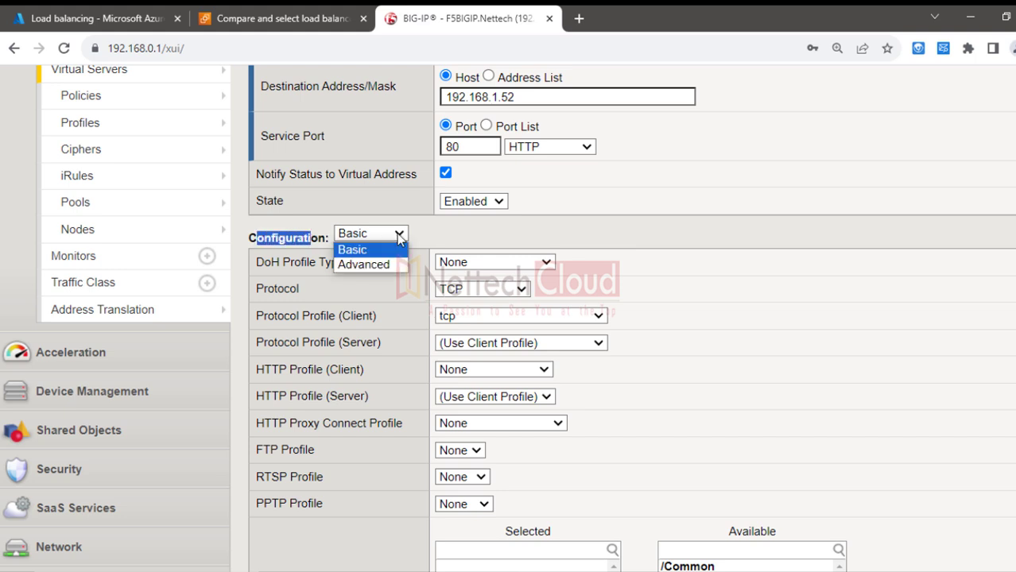
left_click(375, 265)
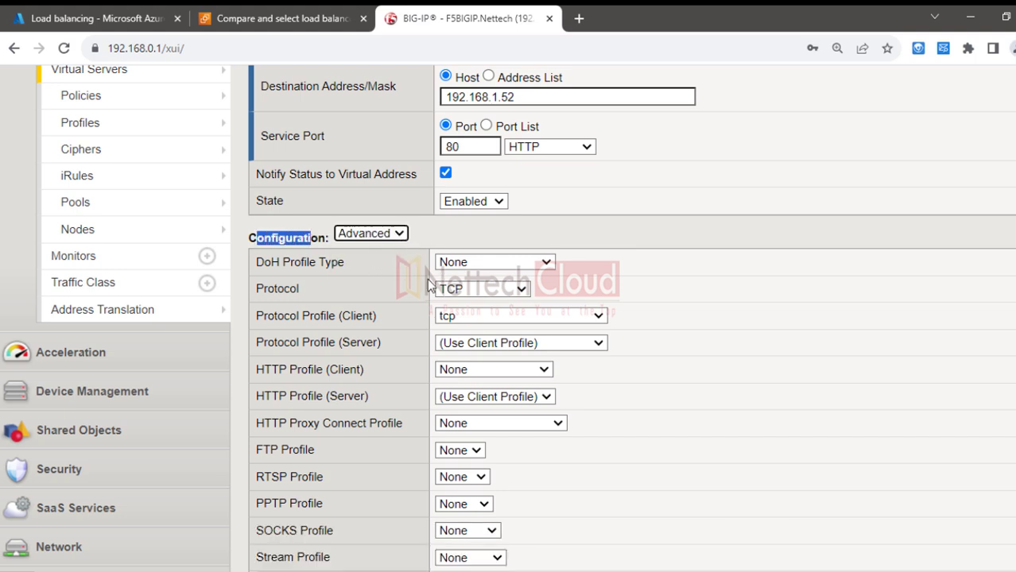
Step: Examine the advanced Configuration settings of the virtual server, from the protocol, MQTT, SSL and authentication profiles down to VLAN and Source Address Translation
scroll(715, 318, "down", 3)
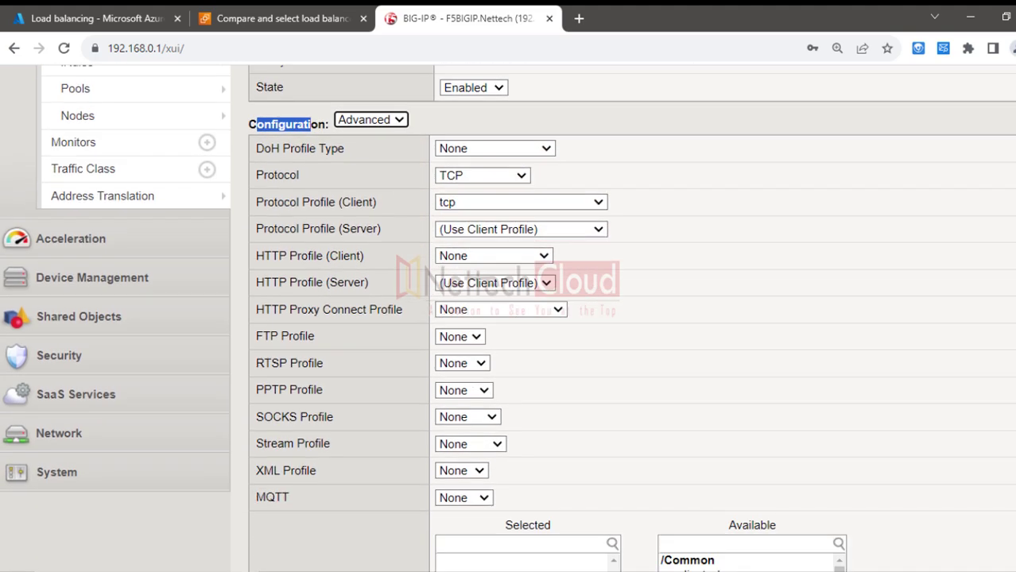
scroll(632, 318, "down", 6)
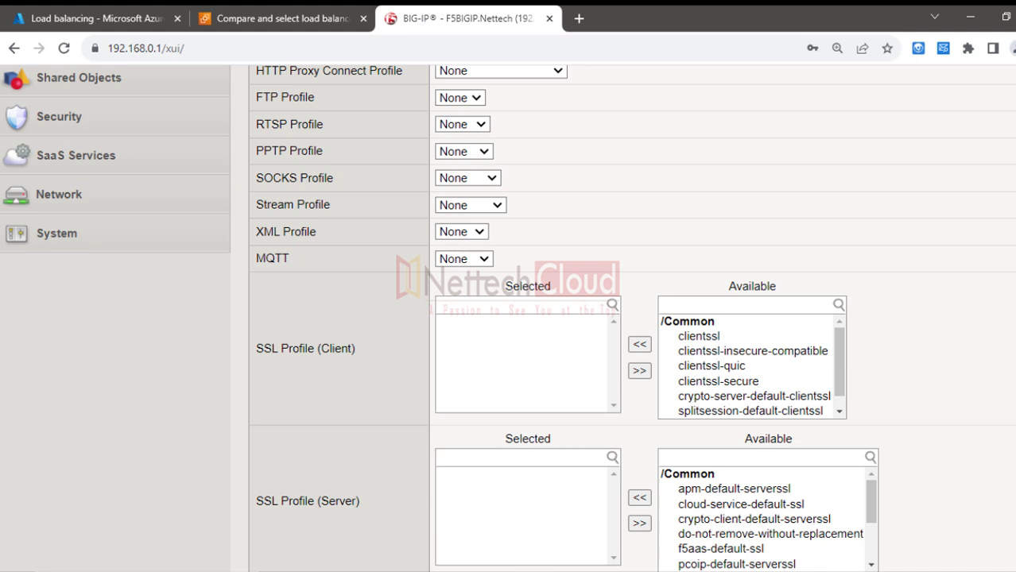
scroll(290, 295, "down", 2)
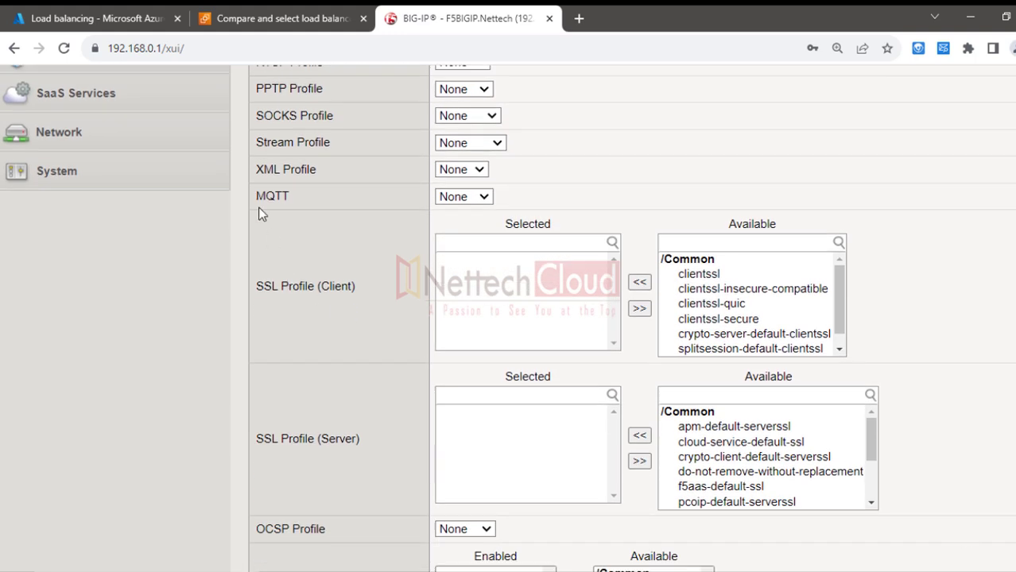
left_click_drag(257, 196, 313, 202)
scroll(509, 318, "down", 3)
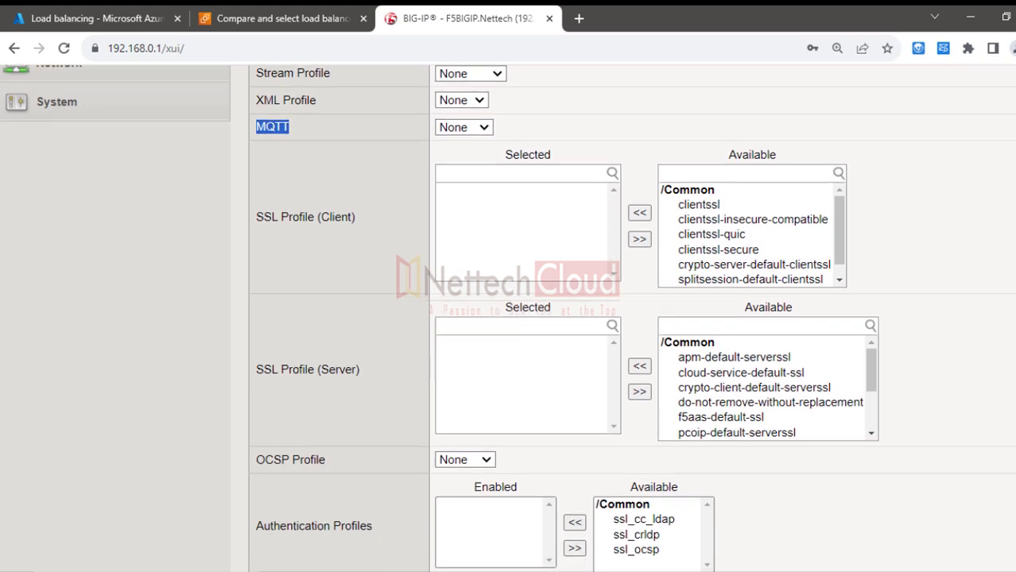
scroll(508, 318, "down", 5)
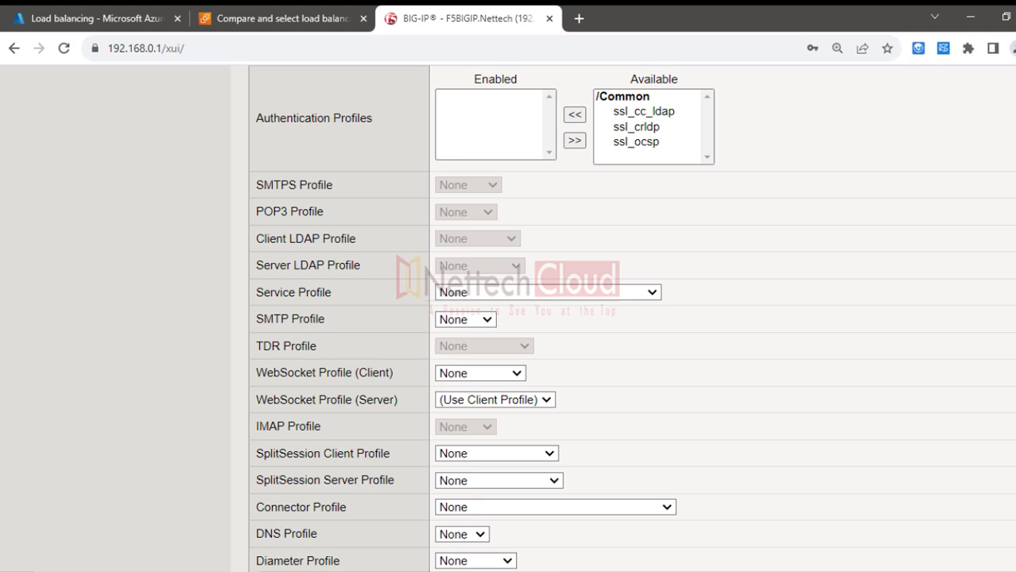
scroll(632, 317, "down", 2)
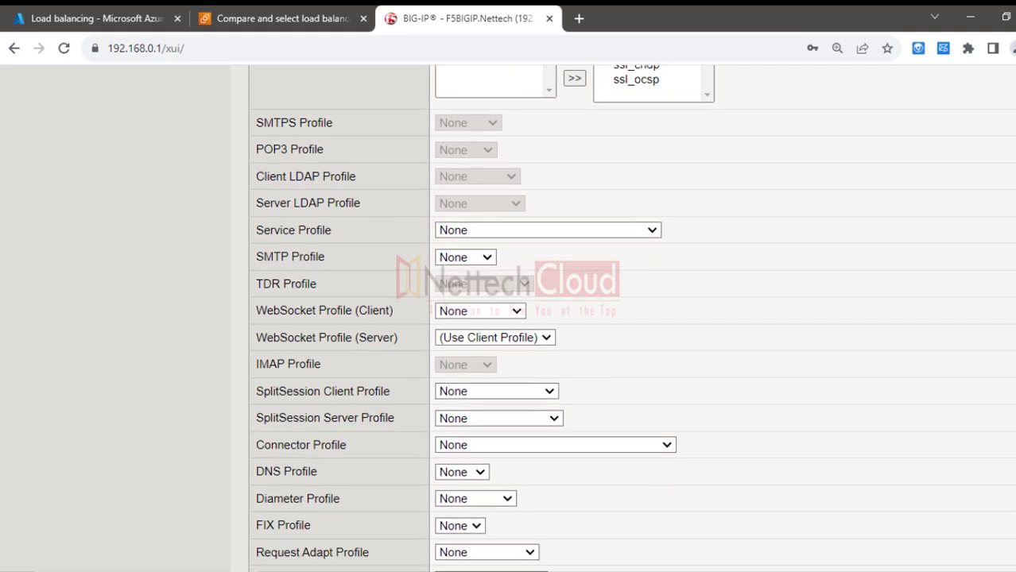
key("ctrl+a")
left_click(934, 546)
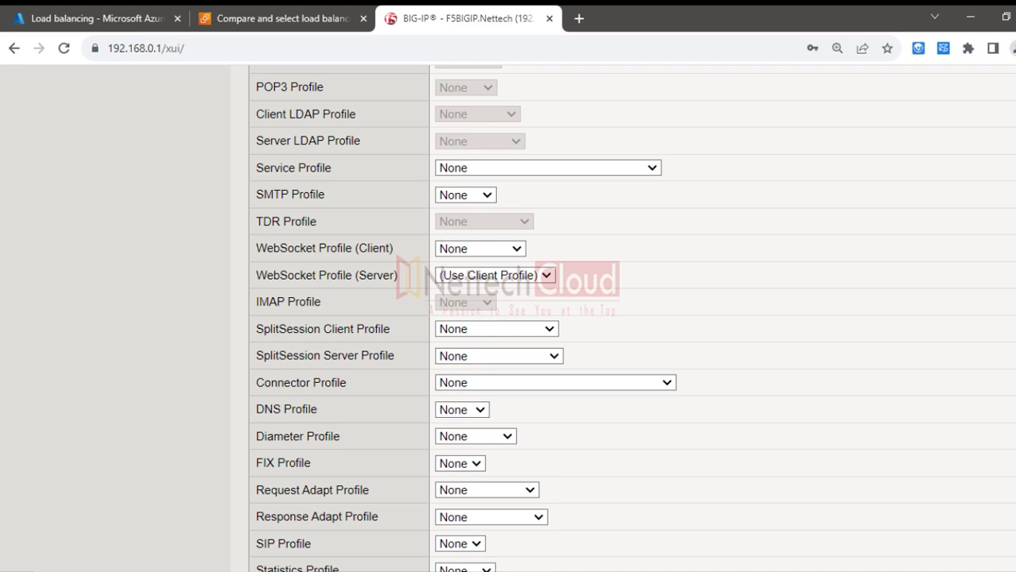
scroll(632, 318, "down", 3)
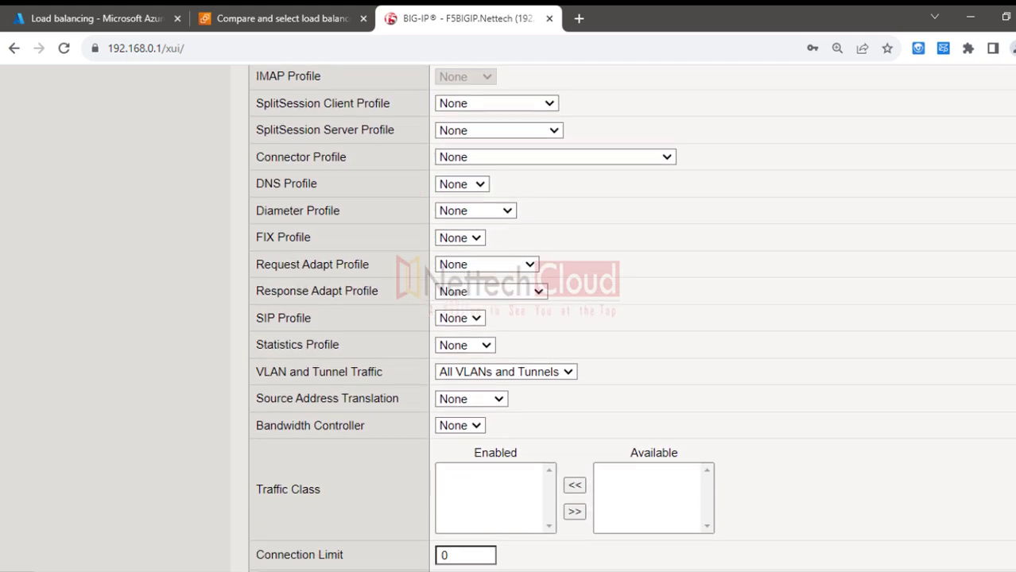
scroll(632, 318, "down", 3)
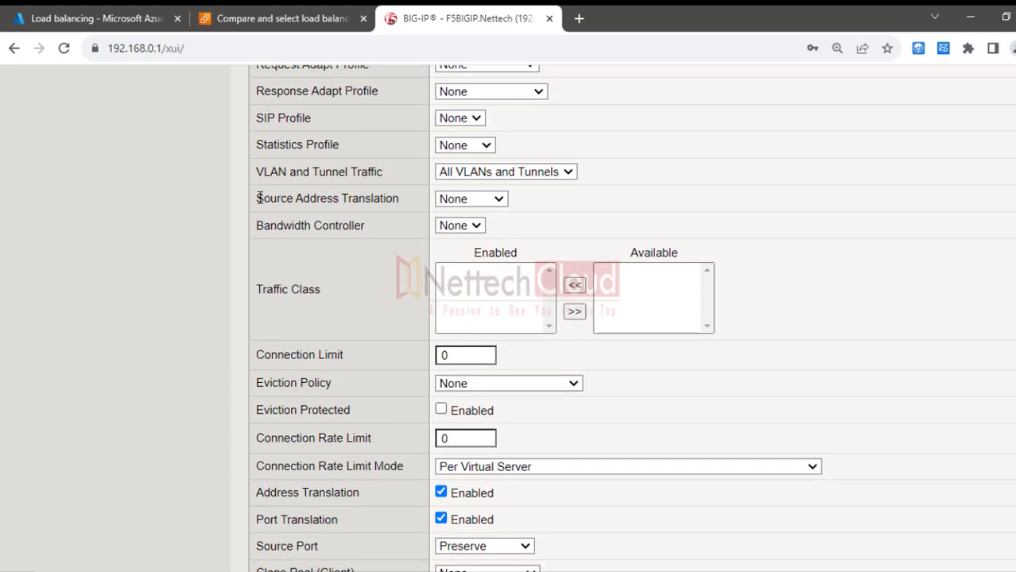
Step: Highlight the Source Address Translation label and mark the Address Translation and Port Translation settings with the annotation pen
left_click_drag(259, 198, 371, 198)
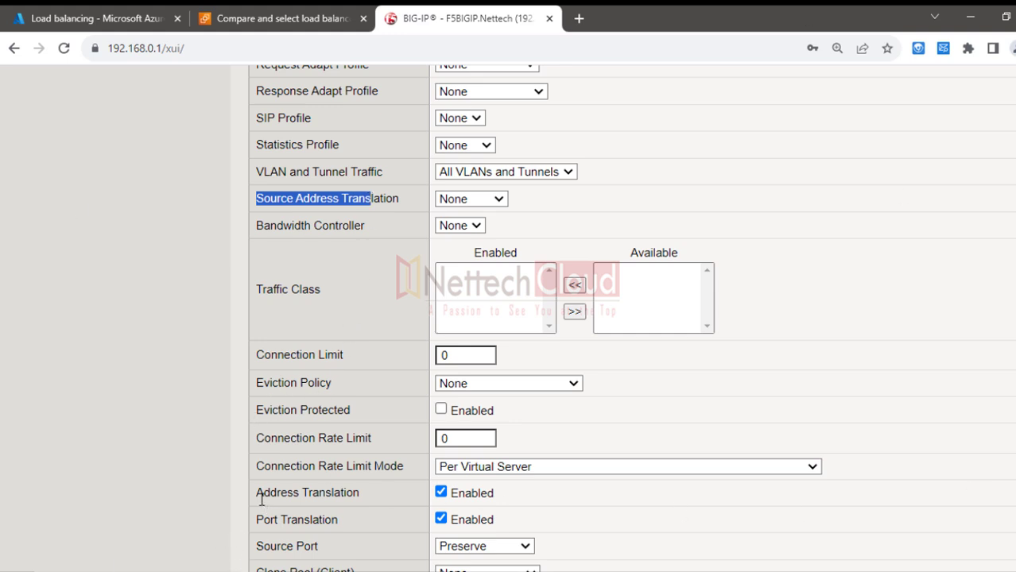
left_click_drag(258, 493, 328, 494)
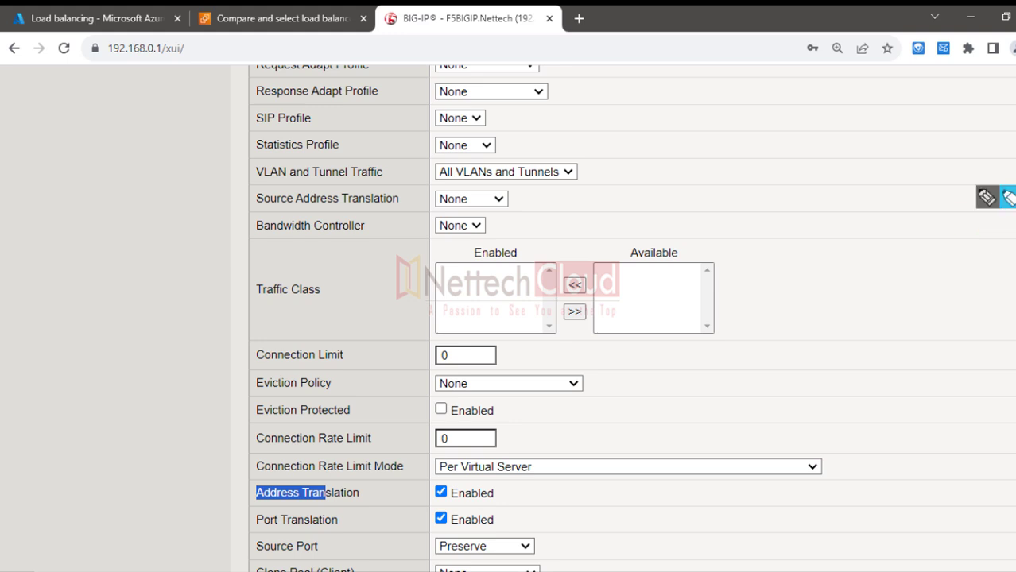
left_click(1007, 198)
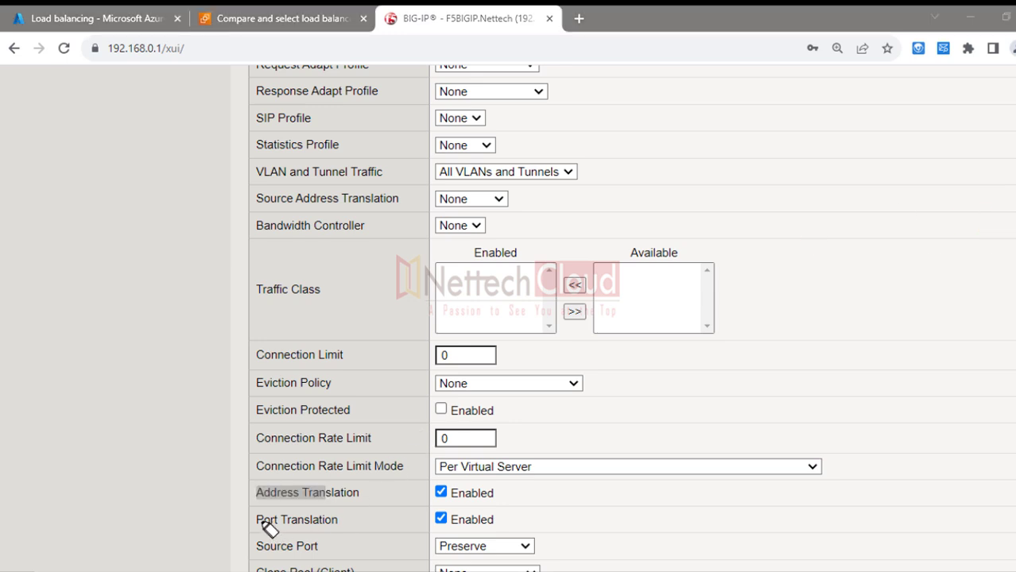
left_click_drag(262, 523, 341, 521)
left_click_drag(261, 494, 350, 494)
left_click_drag(423, 493, 489, 493)
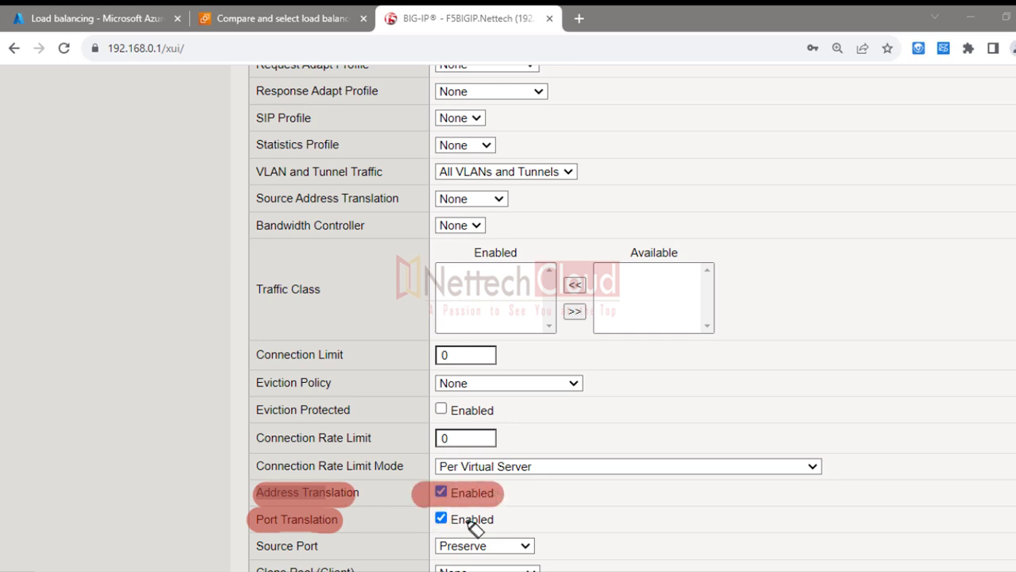
left_click_drag(421, 520, 513, 522)
left_click(531, 480)
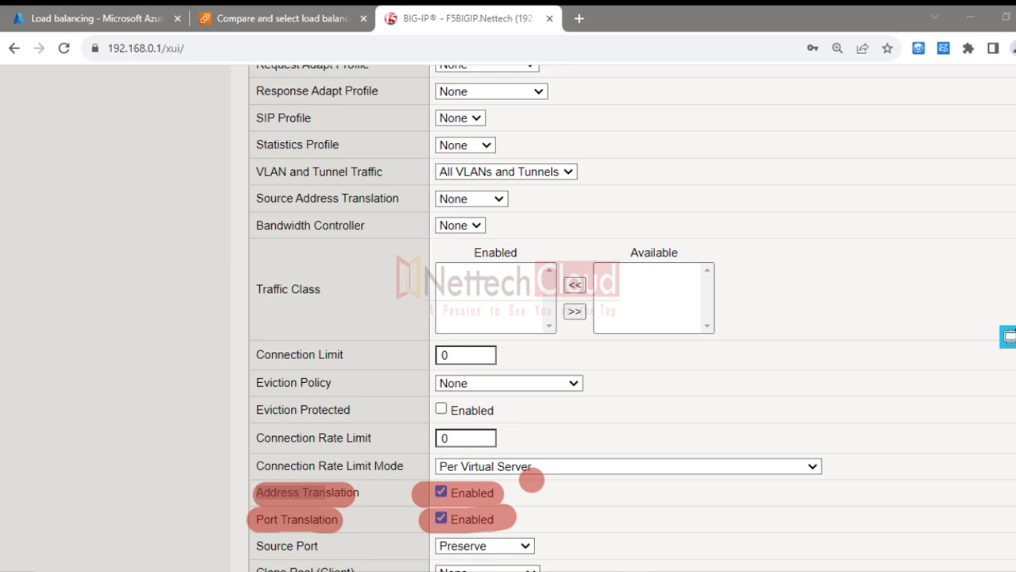
Step: Mark the Source Address Translation row, extend the marks across the Address and Port Translation rows, and clear all annotations
left_click(718, 143)
left_click_drag(242, 198, 513, 200)
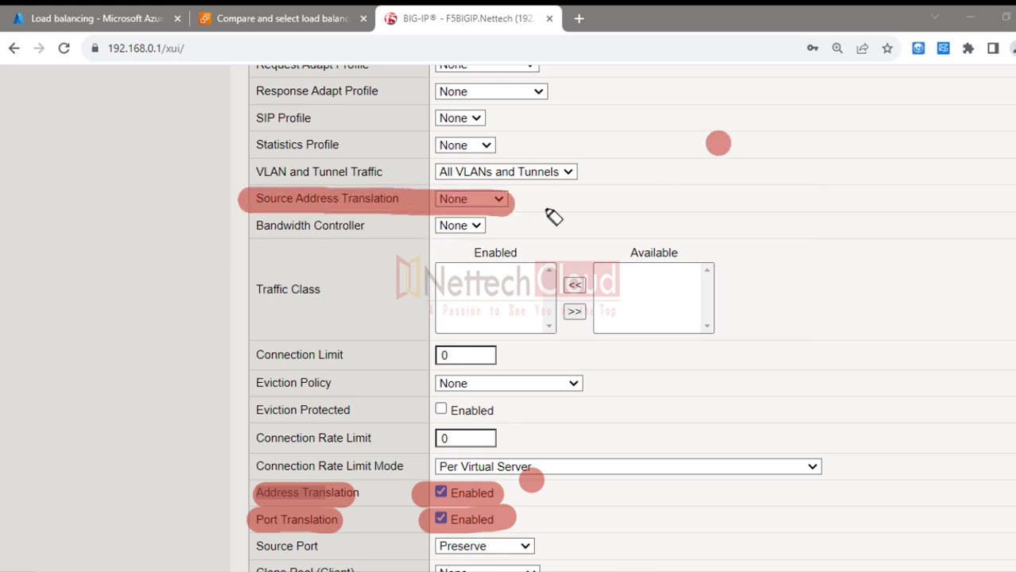
left_click_drag(265, 491, 377, 497)
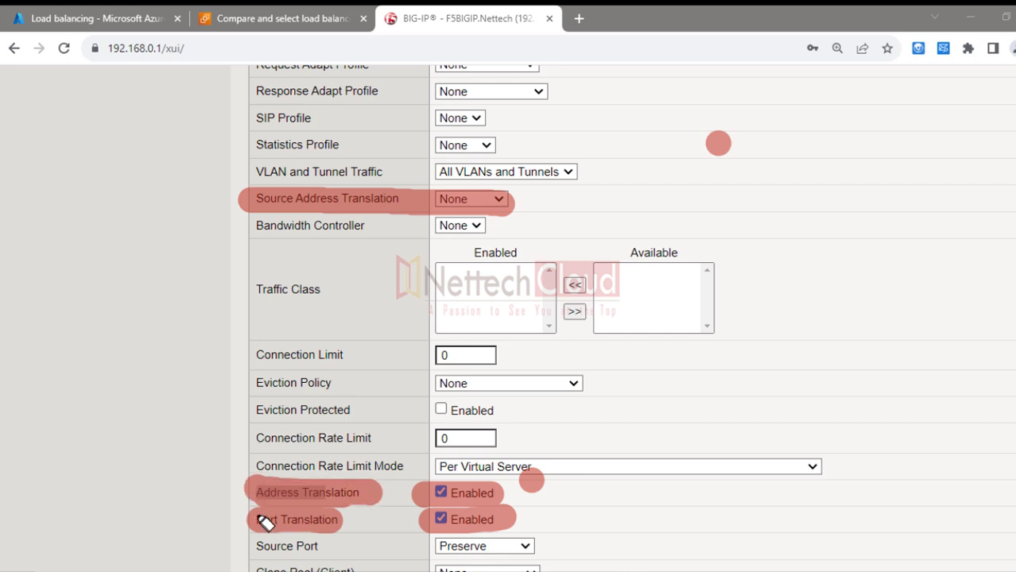
left_click_drag(264, 522, 503, 518)
left_click_drag(362, 494, 539, 479)
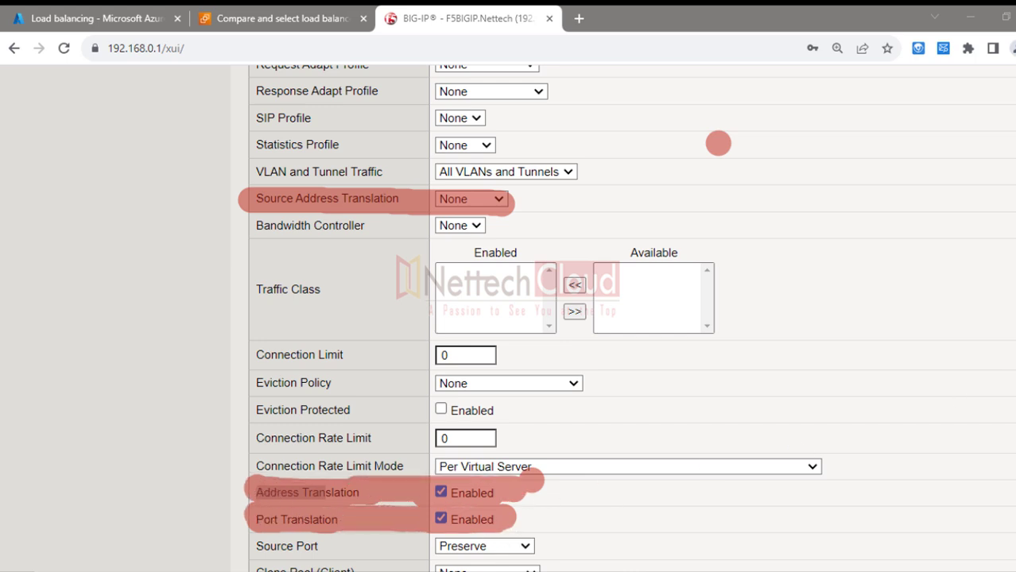
key("ctrl+shift+7")
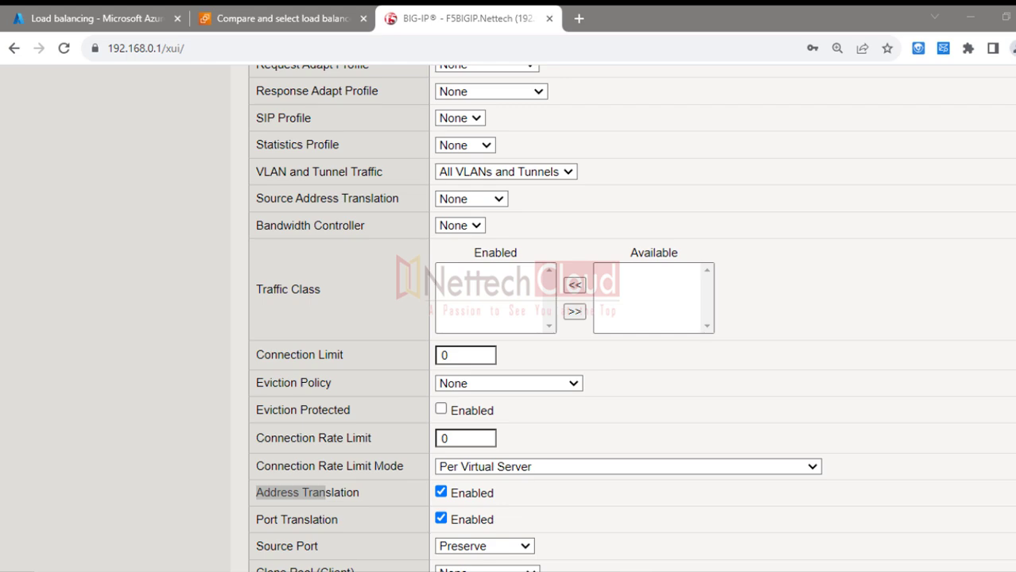
Step: Review the remaining advanced, Content Rewrite, Acceleration and Resources settings, and highlight the Default Pool label
scroll(507, 318, "down", 3)
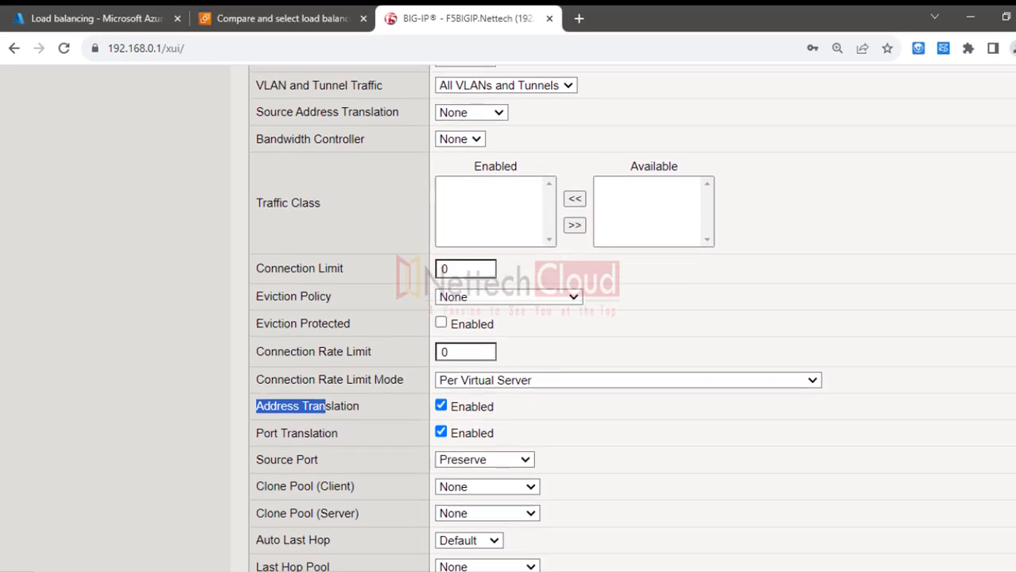
scroll(508, 318, "down", 3)
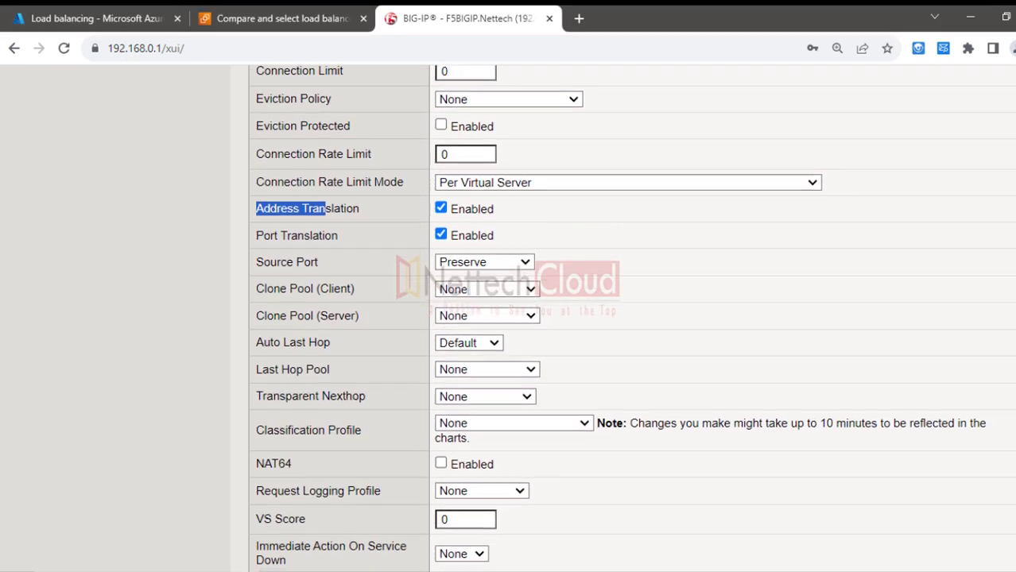
scroll(508, 318, "down", 4)
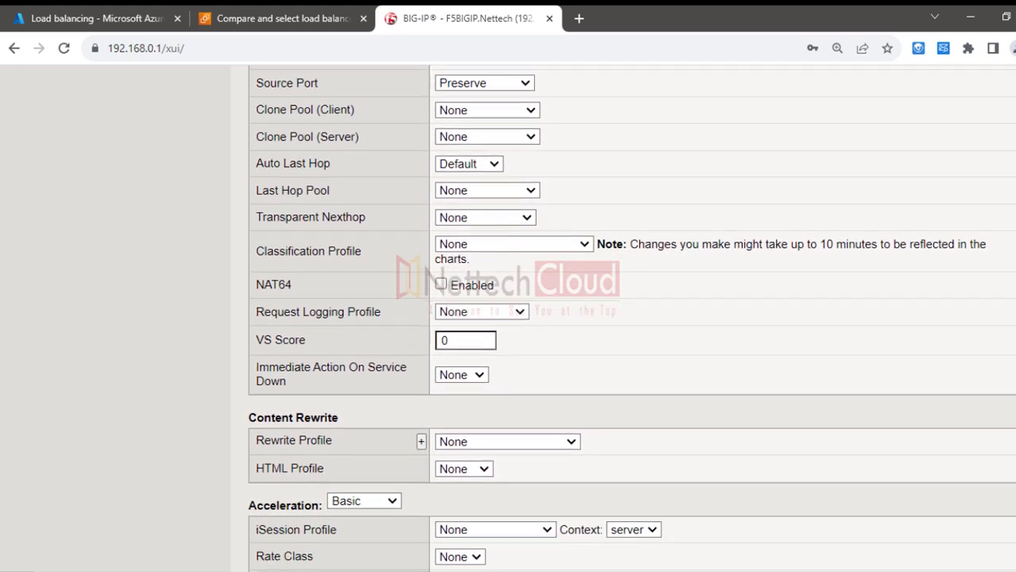
scroll(508, 318, "down", 7)
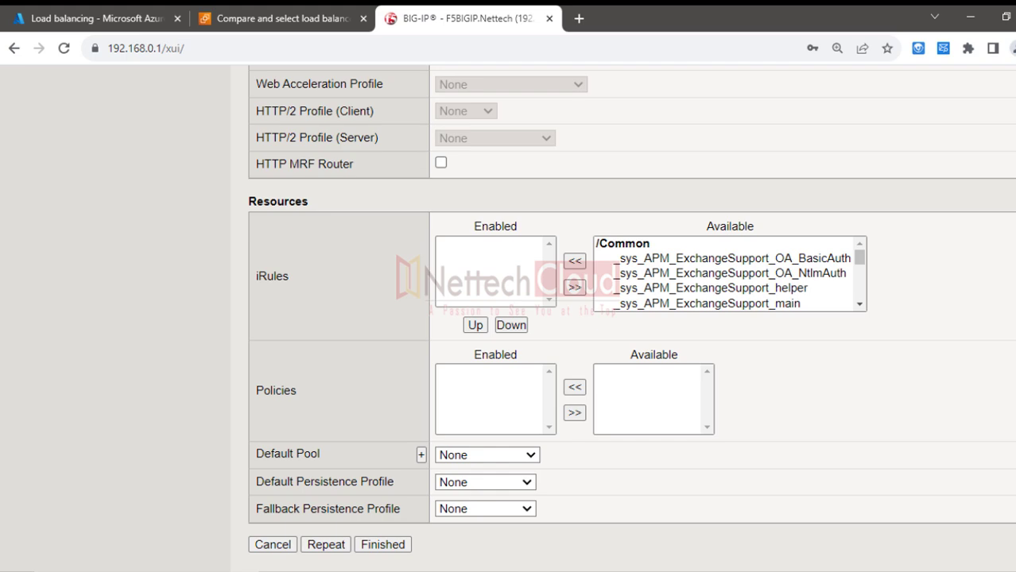
left_click_drag(257, 455, 322, 455)
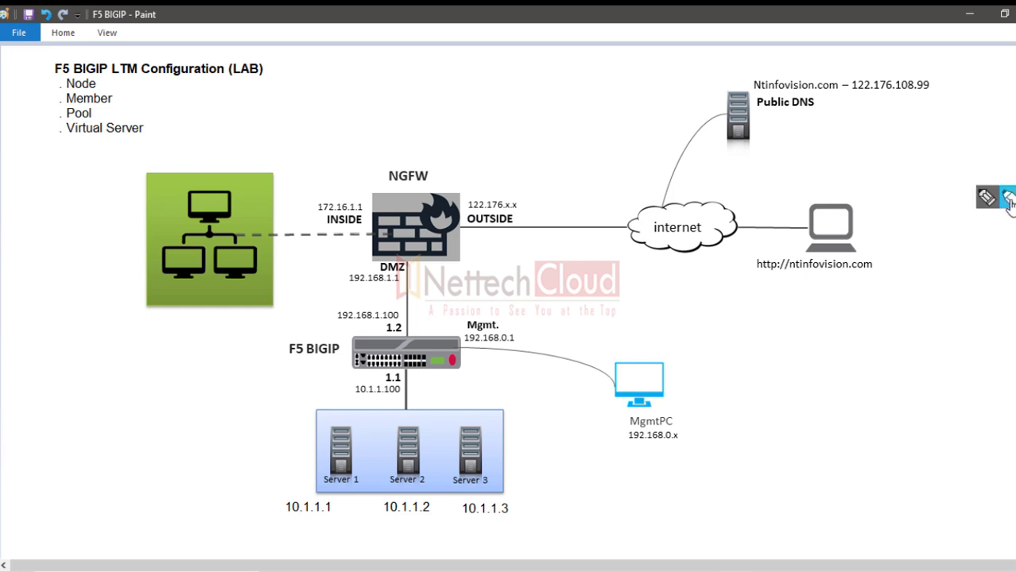
Step: On the F5 BIGIP lab diagram in Paint, mark the link from Pool to Virtual Server with the thick annotation pen and clear it
left_click(1006, 205)
left_click(986, 270)
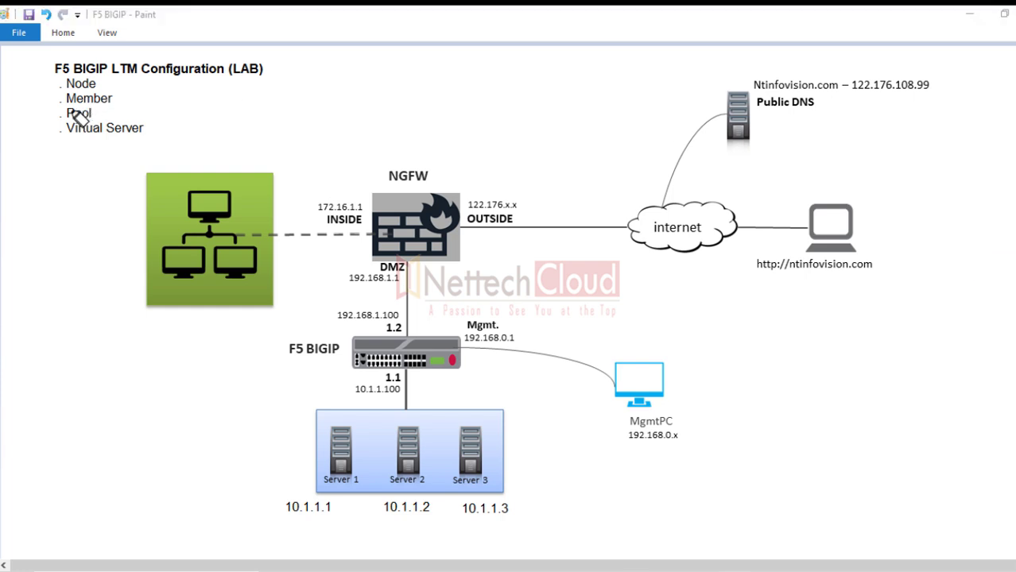
mouse_move(65, 113)
left_mouse_down()
mouse_move(145, 111)
mouse_move(166, 134)
mouse_move(142, 143)
left_mouse_up()
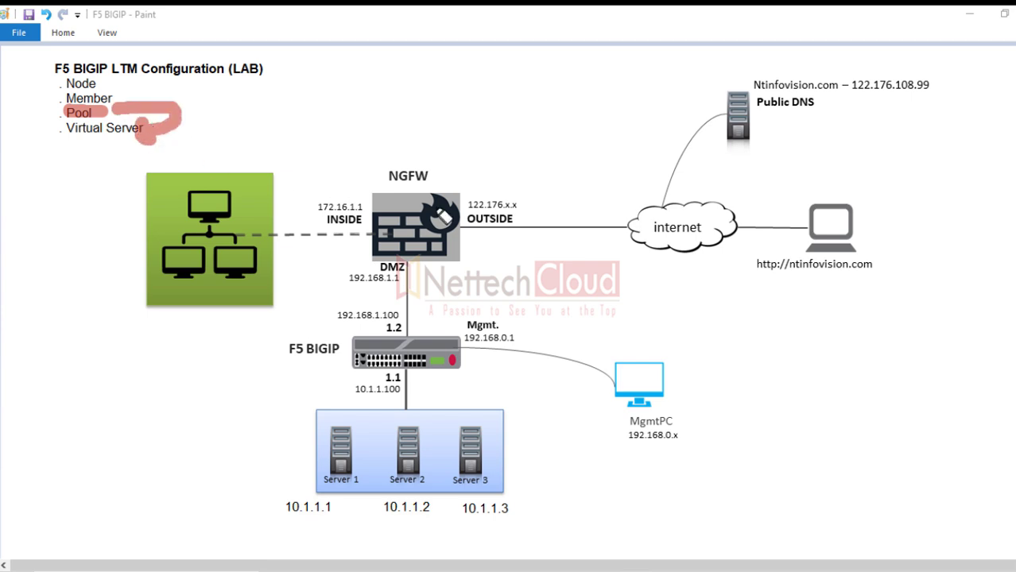
left_click(1002, 211)
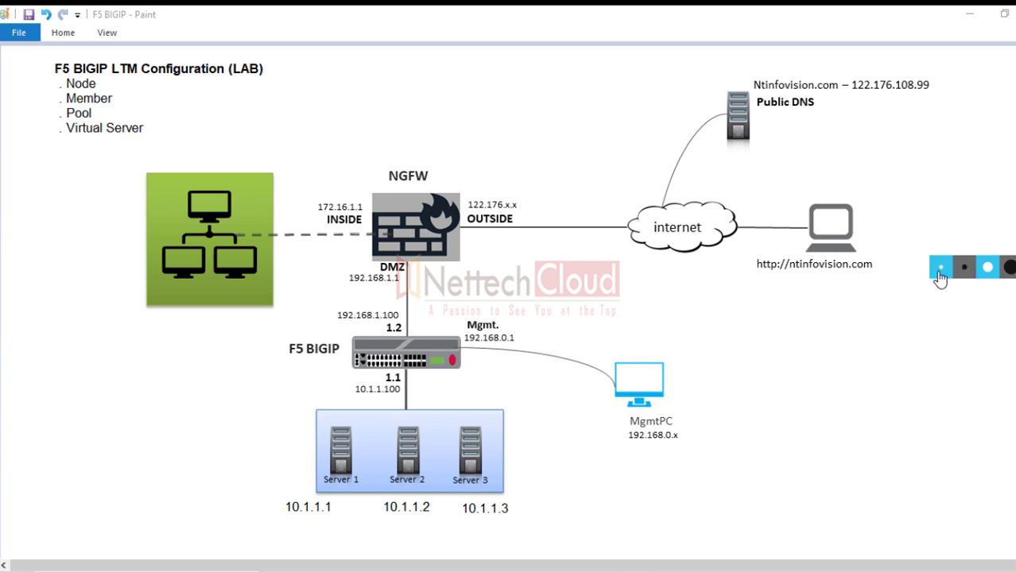
Step: Handwrite "Client Request" beside the LTM configuration list with the thin red annotation pen
left_click(940, 274)
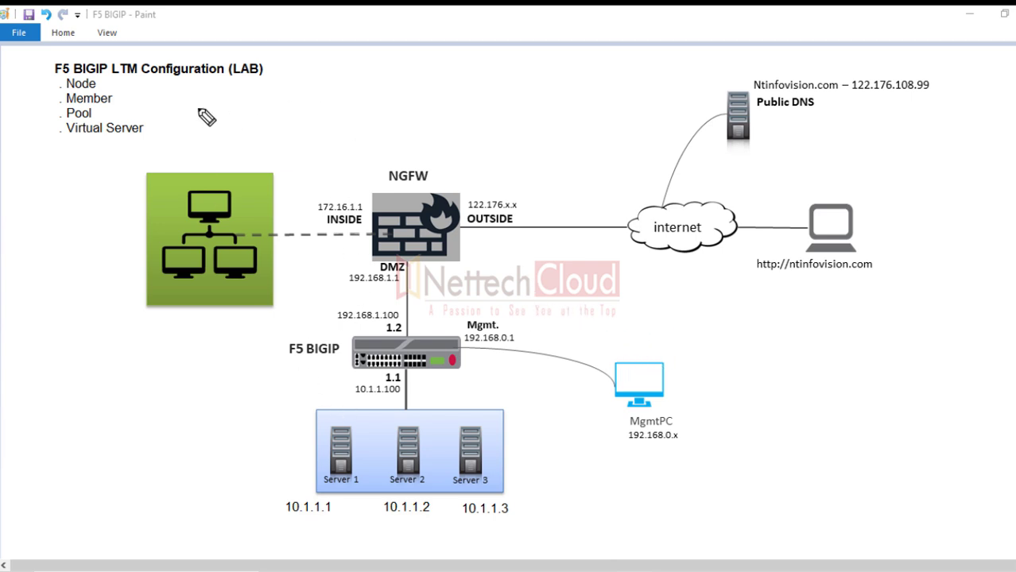
left_click_drag(188, 101, 237, 109)
left_click(208, 98)
left_click_drag(243, 96, 244, 110)
left_click_drag(238, 102, 249, 102)
mouse_move(189, 119)
left_mouse_down()
mouse_move(200, 143)
mouse_move(259, 133)
left_mouse_up()
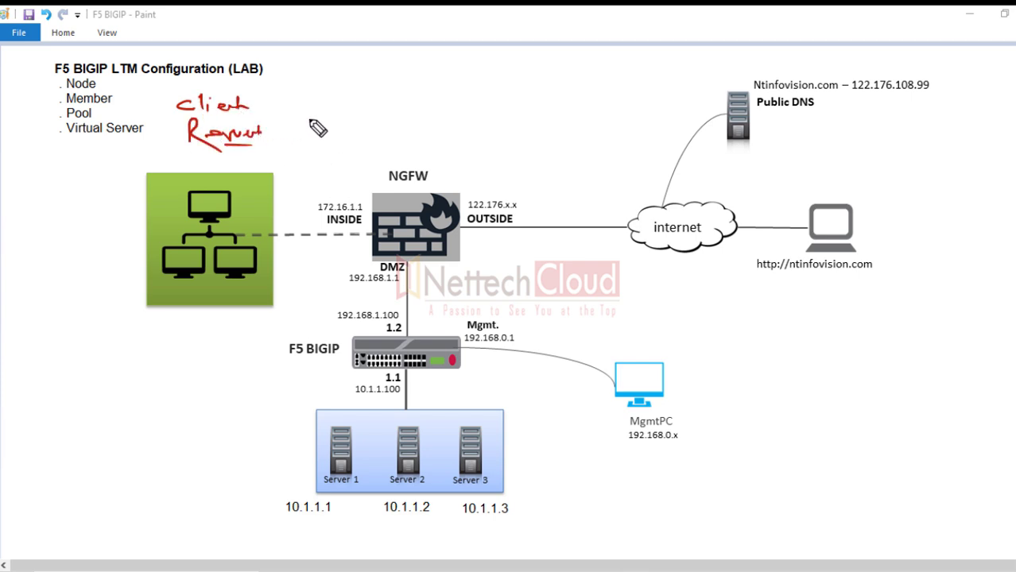
Step: Draw an arrow from "Client Request" to a circled "VS" and write the underlined port ":80" above it
left_click_drag(290, 116, 350, 120)
mouse_move(338, 111)
left_mouse_down()
mouse_move(339, 126)
mouse_move(382, 108)
mouse_move(391, 136)
mouse_move(354, 141)
left_mouse_up()
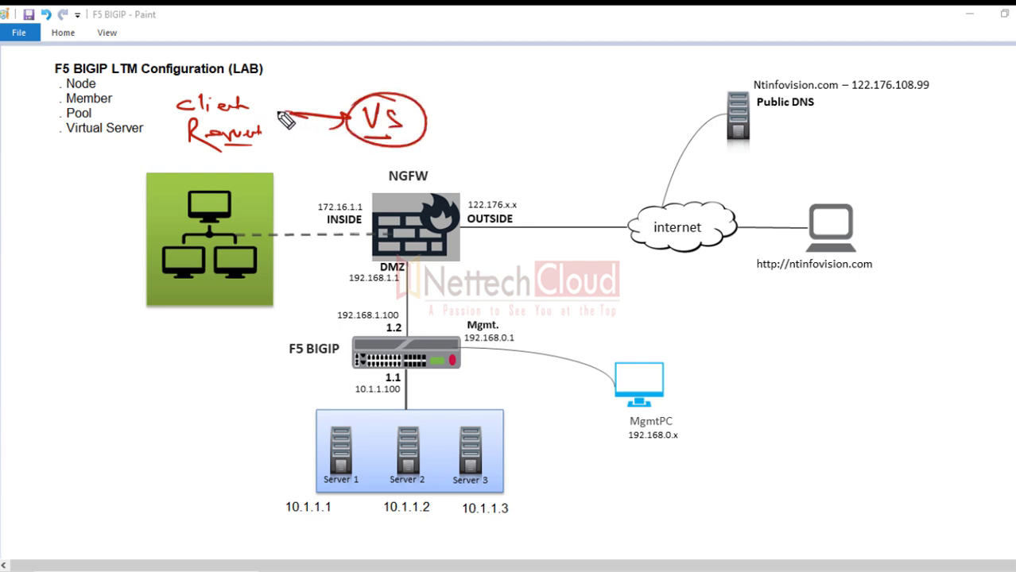
left_click_drag(278, 113, 349, 116)
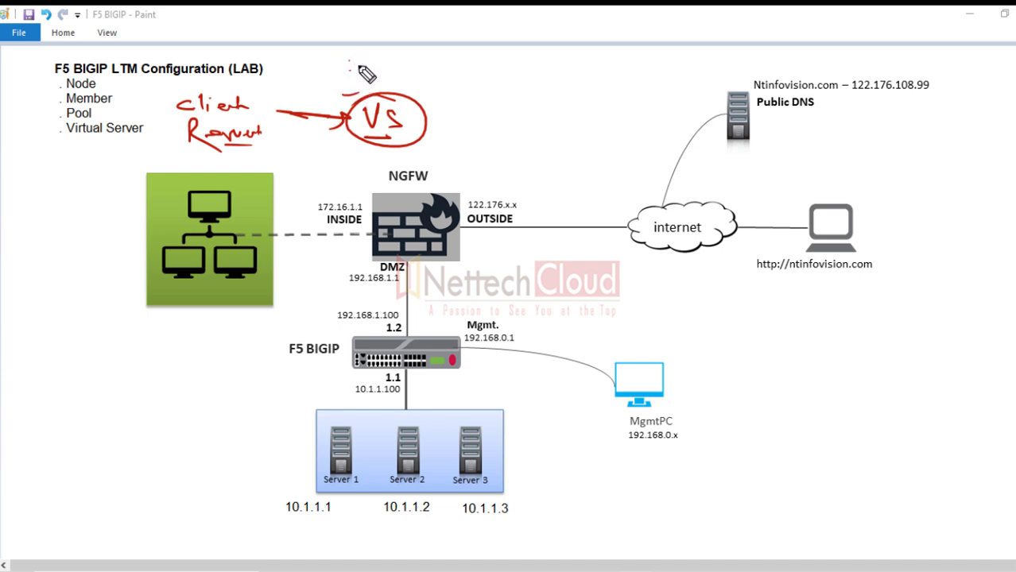
mouse_move(365, 63)
left_mouse_down()
mouse_move(369, 76)
mouse_move(383, 67)
left_mouse_up()
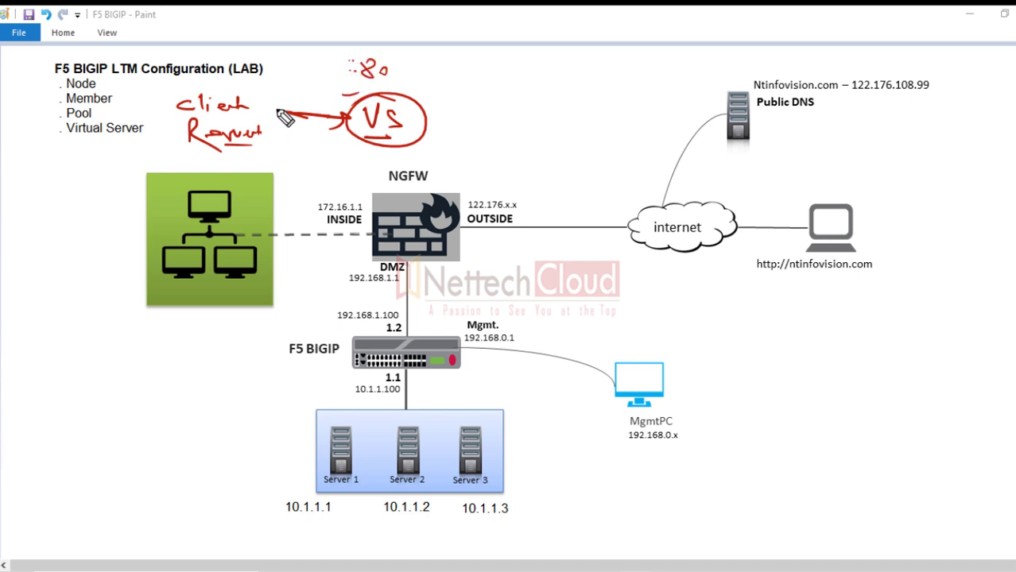
left_click_drag(259, 111, 340, 124)
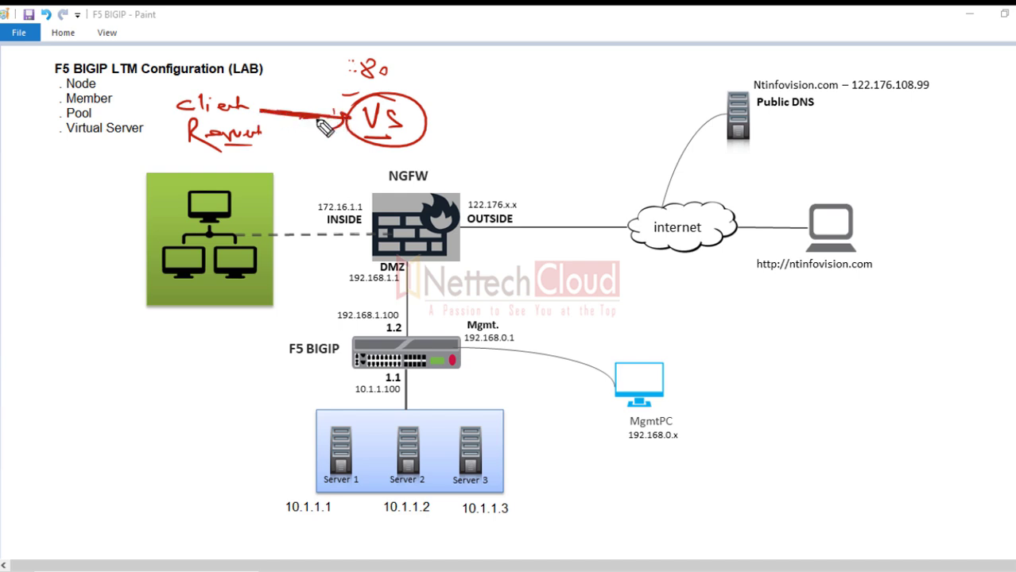
left_click_drag(359, 89, 389, 88)
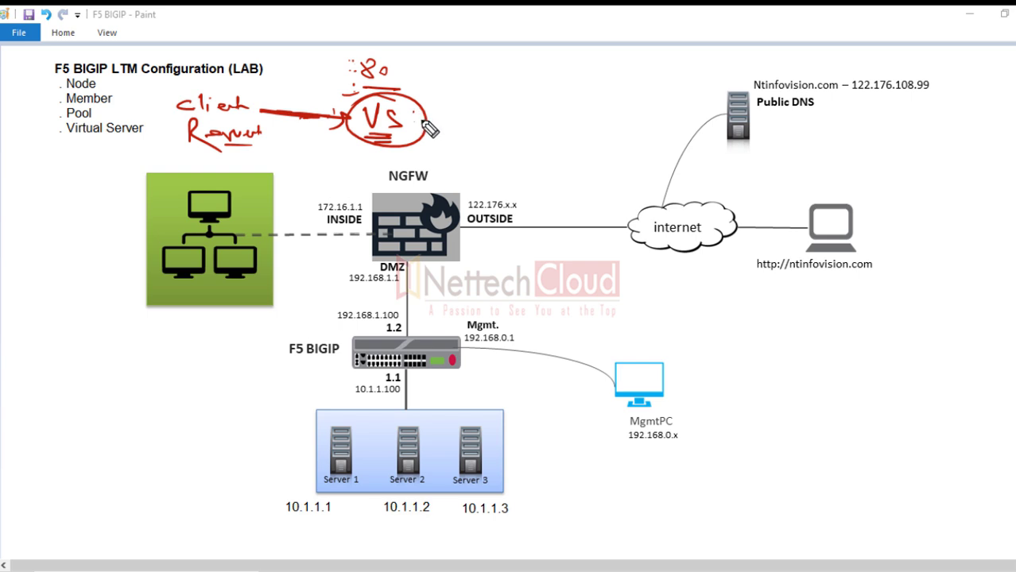
Step: Underline "VS" again and draw an arrow from it to a boxed "POOL"
mouse_move(372, 141)
left_mouse_down()
mouse_move(493, 124)
mouse_move(486, 132)
mouse_move(534, 140)
left_mouse_up()
mouse_move(554, 132)
left_mouse_down()
mouse_move(552, 139)
mouse_move(583, 141)
left_mouse_up()
mouse_move(502, 110)
left_mouse_down()
mouse_move(560, 108)
mouse_move(499, 165)
left_mouse_up()
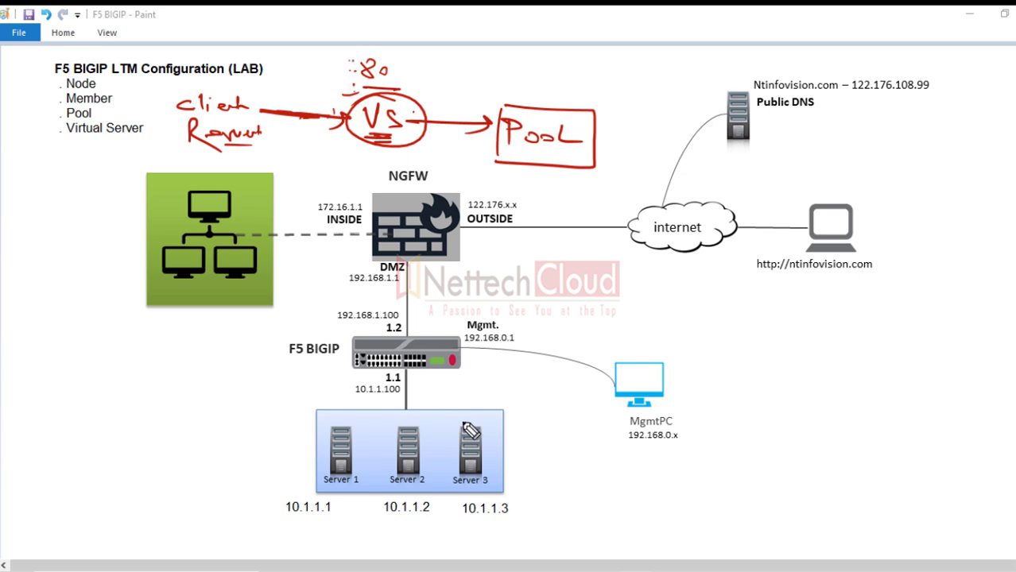
Step: Draw arrows from the "POOL" box to circled members "M1", "M2" and "M3" and to a circled "LB" below it
left_click_drag(471, 410, 483, 407)
mouse_move(597, 133)
left_mouse_down()
mouse_move(662, 105)
mouse_move(666, 144)
mouse_move(638, 171)
left_mouse_up()
mouse_move(674, 126)
left_mouse_down()
mouse_move(690, 109)
mouse_move(698, 125)
left_mouse_up()
mouse_move(672, 158)
left_mouse_down()
mouse_move(692, 146)
mouse_move(718, 159)
left_mouse_up()
mouse_move(648, 195)
left_mouse_down()
mouse_move(694, 185)
mouse_move(682, 193)
left_mouse_up()
mouse_move(525, 176)
left_mouse_down()
mouse_move(557, 205)
mouse_move(587, 210)
mouse_move(600, 200)
mouse_move(556, 195)
mouse_move(571, 205)
left_mouse_up()
mouse_move(699, 102)
left_mouse_down()
mouse_move(690, 119)
mouse_move(725, 157)
mouse_move(690, 140)
left_mouse_up()
mouse_move(674, 169)
left_mouse_down()
mouse_move(677, 195)
mouse_move(628, 177)
left_mouse_up()
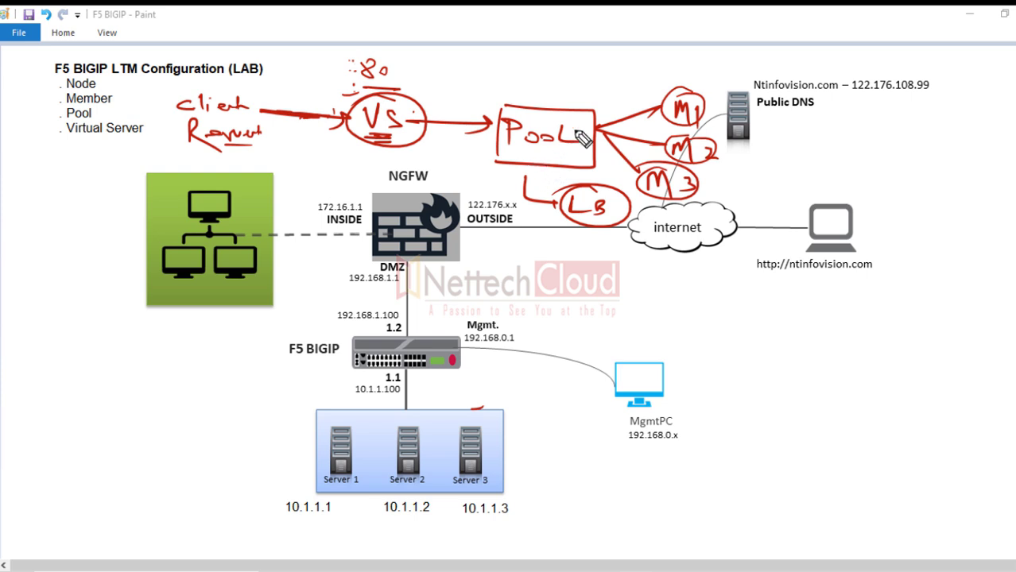
Step: Draw extra red arrows from the "POOL" box toward "M1" and "M2" and underline "LB" and "POOL"
left_click_drag(598, 105, 654, 77)
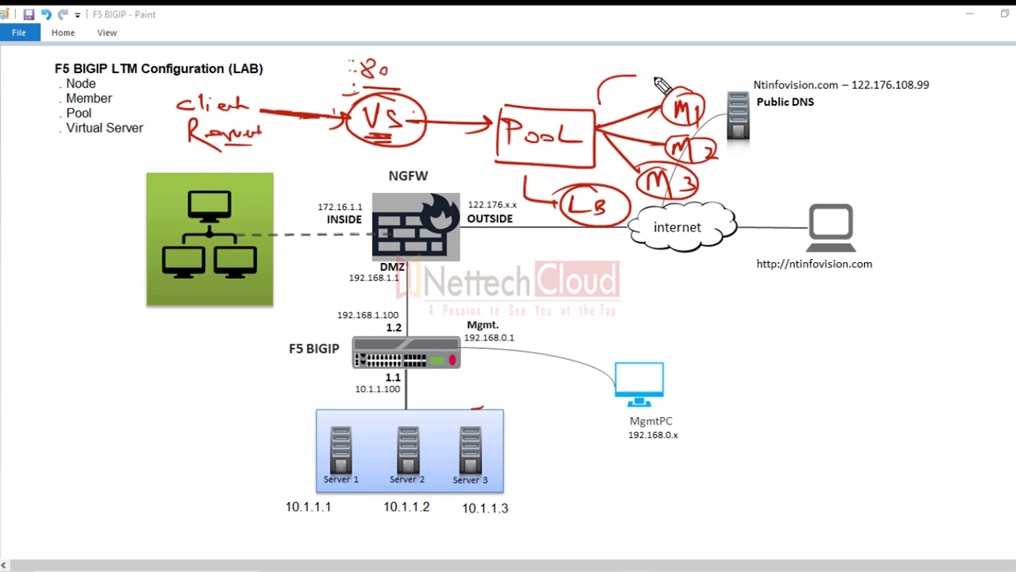
left_click_drag(624, 133, 665, 140)
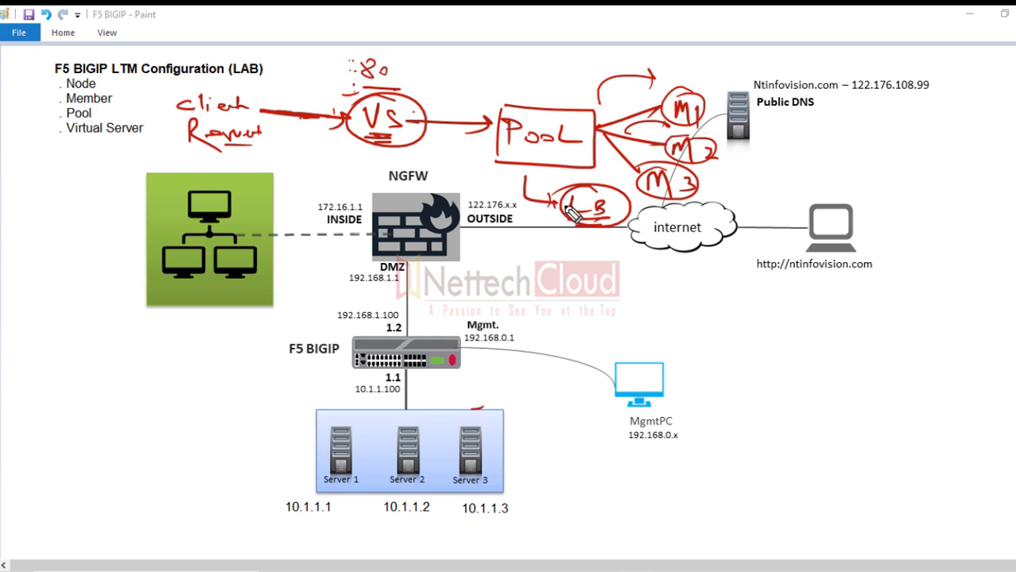
mouse_move(525, 159)
left_mouse_down()
mouse_move(563, 159)
mouse_move(525, 166)
left_mouse_up()
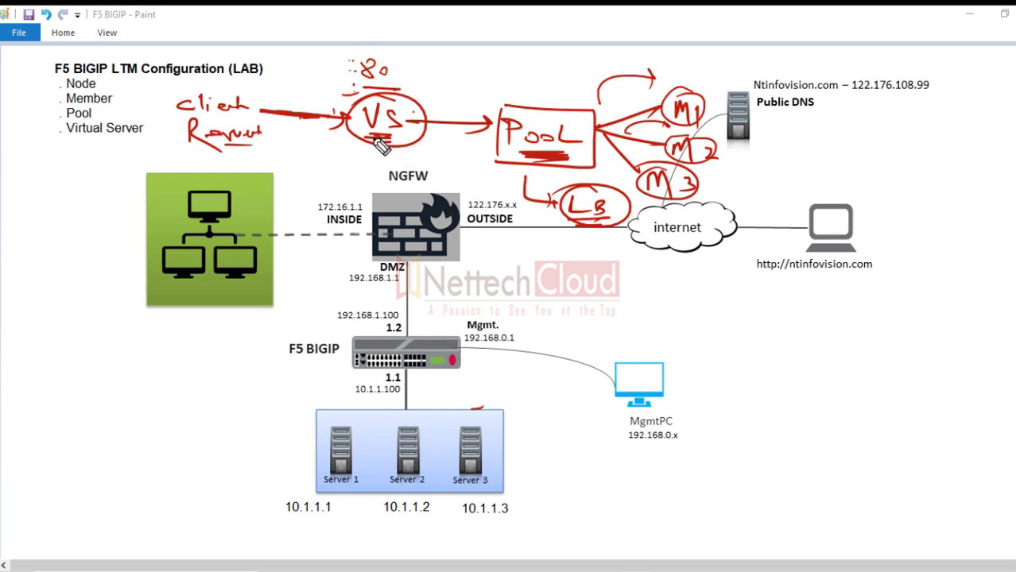
Step: Emphasize "VS" with heavy red strokes beneath it, tick "POOL" and retrace the arrow between them
mouse_move(368, 139)
left_mouse_down()
mouse_move(397, 159)
mouse_move(367, 159)
left_mouse_up()
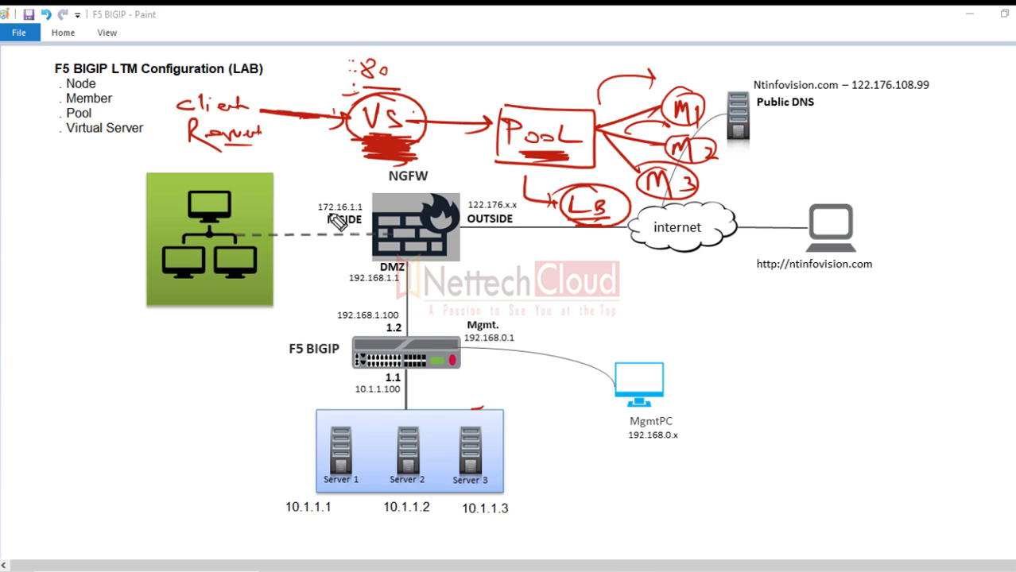
left_click_drag(340, 149, 343, 178)
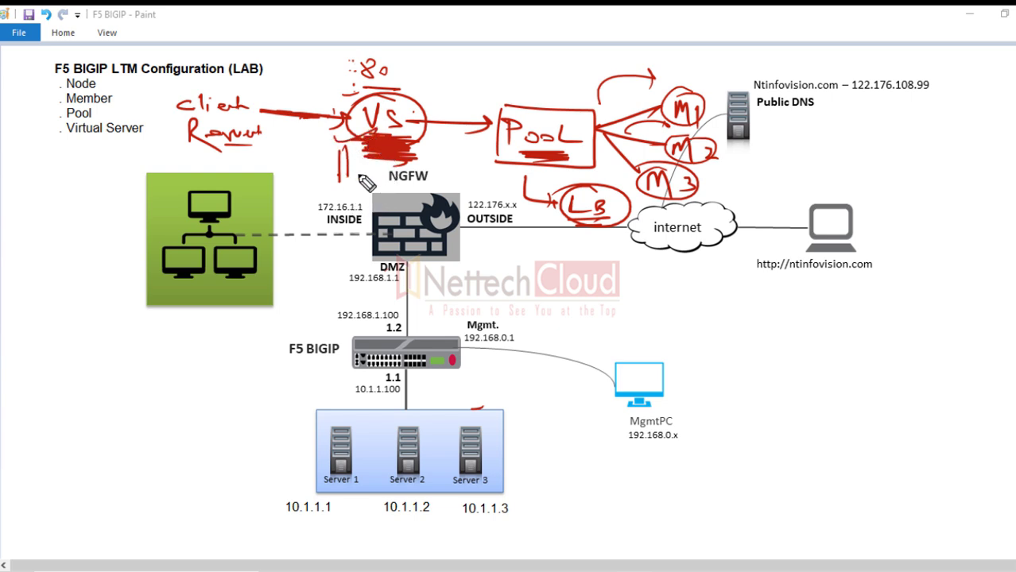
left_click_drag(507, 92, 543, 81)
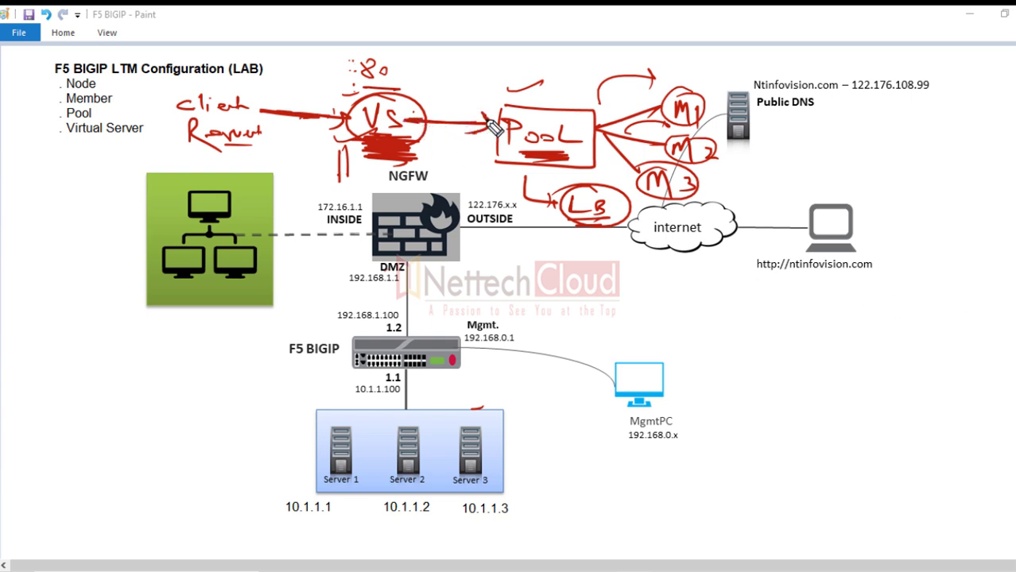
left_click_drag(425, 124, 493, 120)
Step: Add a green tick beside "VS" and handwrite an underlined green "iRule" below the firewall's OUTSIDE link
mouse_move(1009, 355)
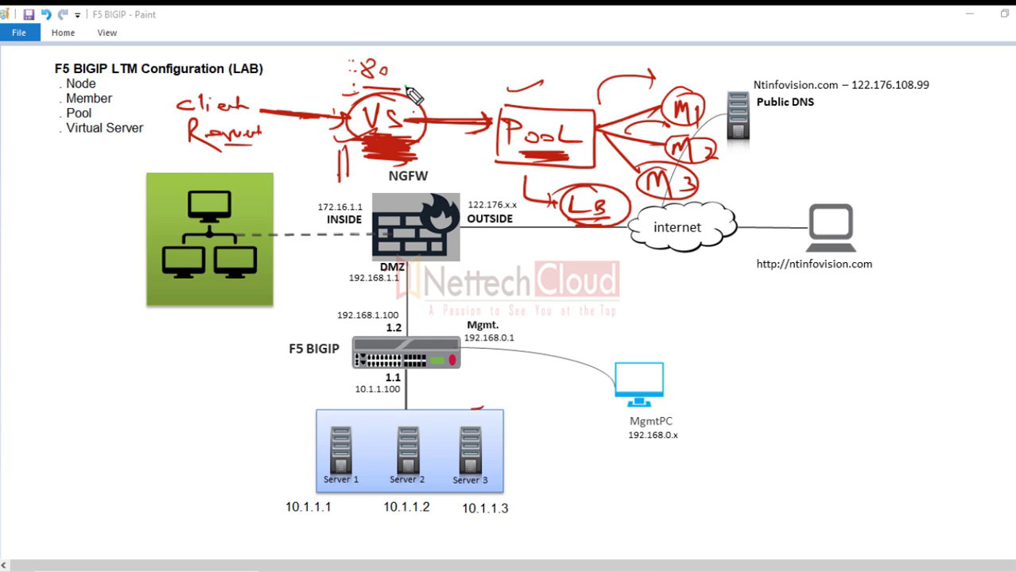
left_click_drag(407, 86, 430, 81)
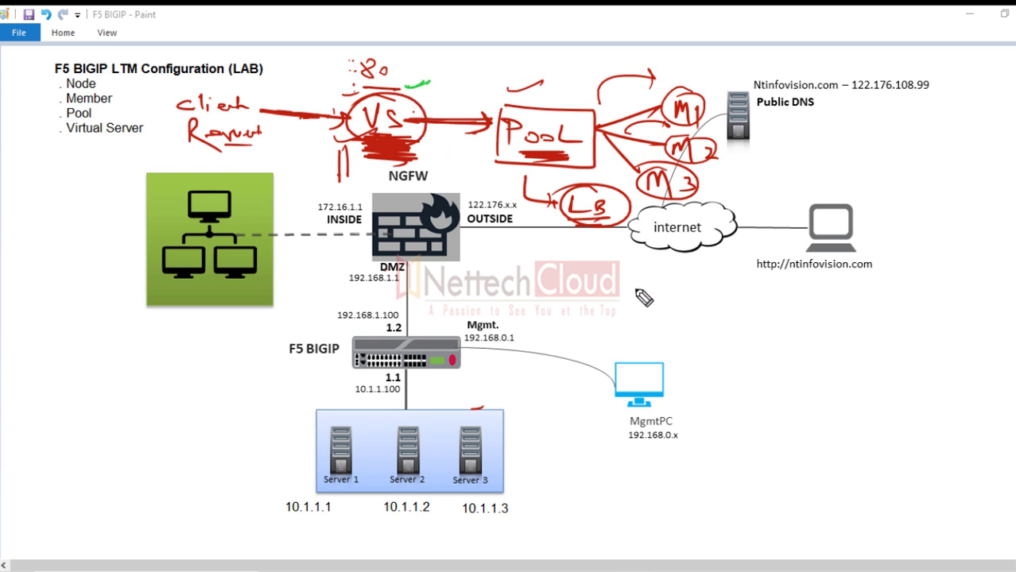
mouse_move(590, 283)
left_mouse_down()
mouse_move(616, 324)
mouse_move(626, 298)
mouse_move(642, 300)
mouse_move(578, 303)
mouse_move(667, 317)
left_mouse_up()
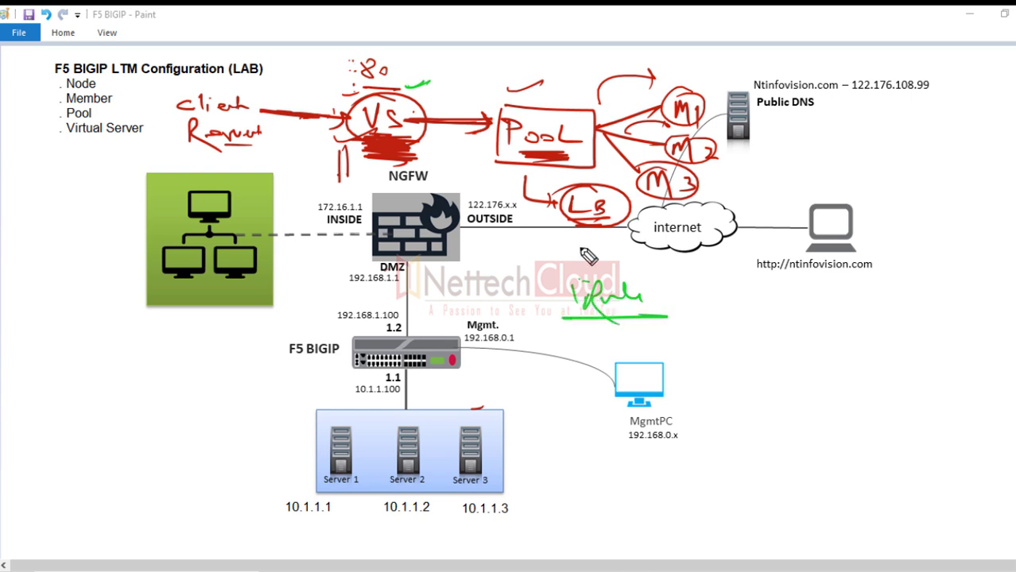
Step: Cross out the "POOL" box in green and link a circled "iRule" to "VS", leaving annotation mode when finished
left_click_drag(563, 89, 488, 170)
left_click_drag(508, 83, 550, 133)
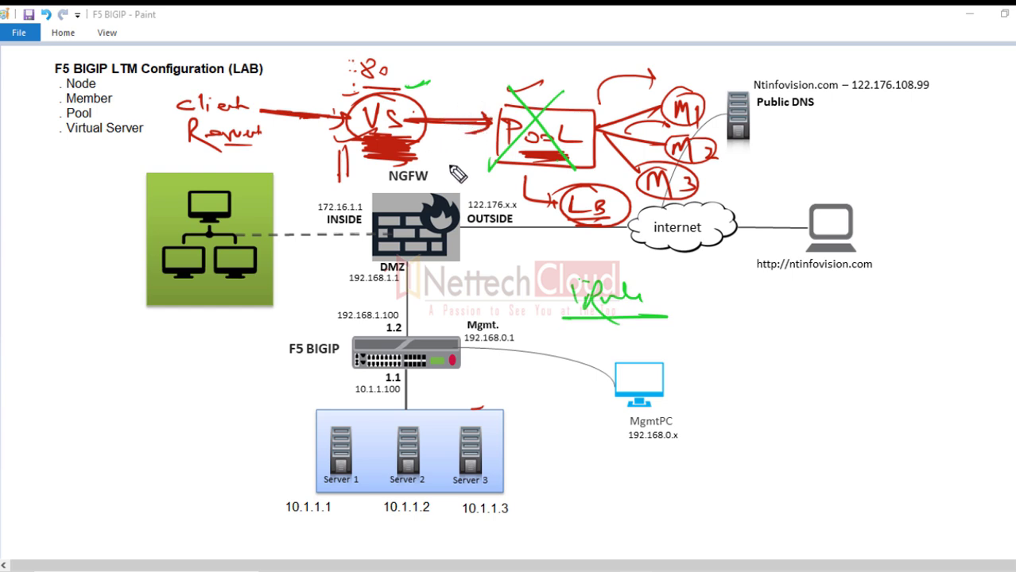
mouse_move(598, 301)
left_mouse_down()
mouse_move(628, 338)
mouse_move(548, 256)
left_mouse_up()
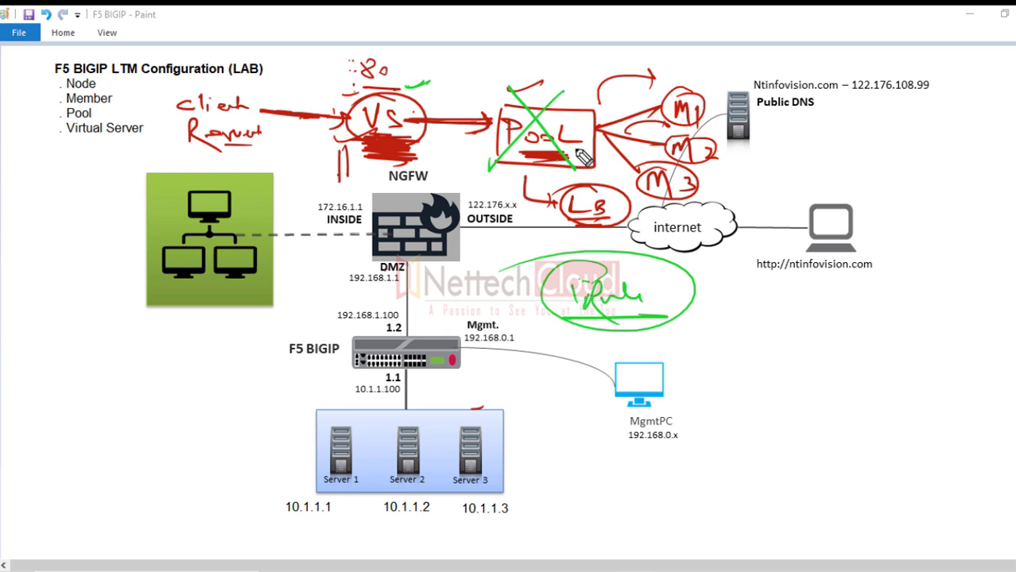
mouse_move(546, 266)
left_mouse_down()
mouse_move(439, 132)
mouse_move(414, 121)
left_mouse_up()
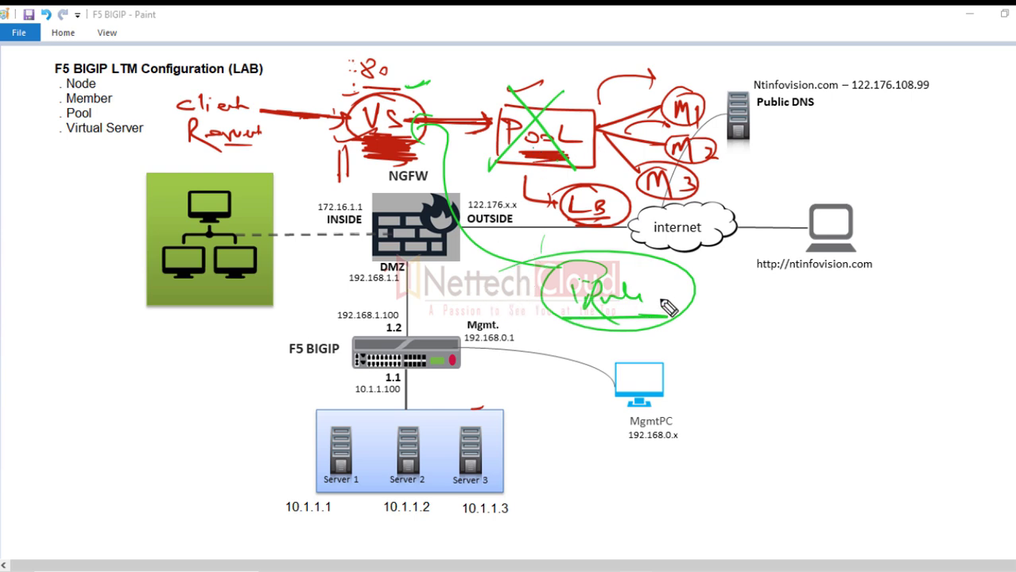
left_click_drag(675, 292, 687, 294)
key("Escape")
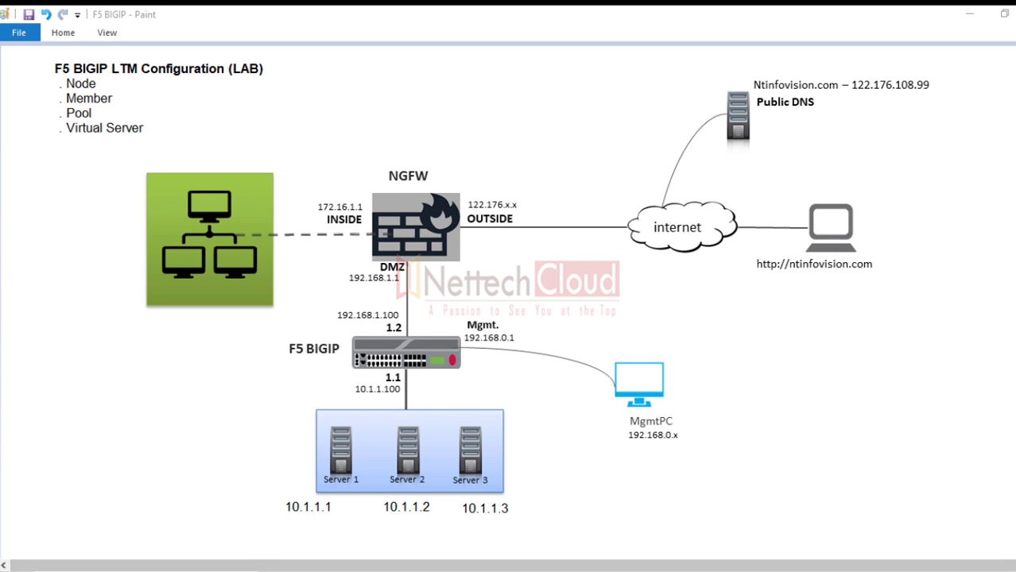
Step: Switch to the BIG-IP page in the browser, set the new virtual server's default pool to HTTP_POOL and highlight that setting
key("alt+Tab")
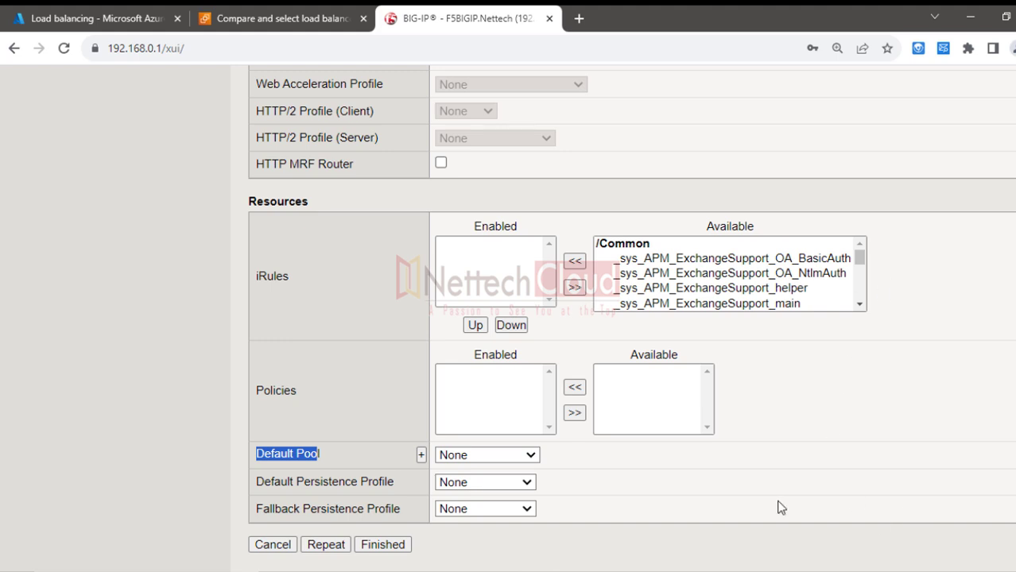
left_click(519, 463)
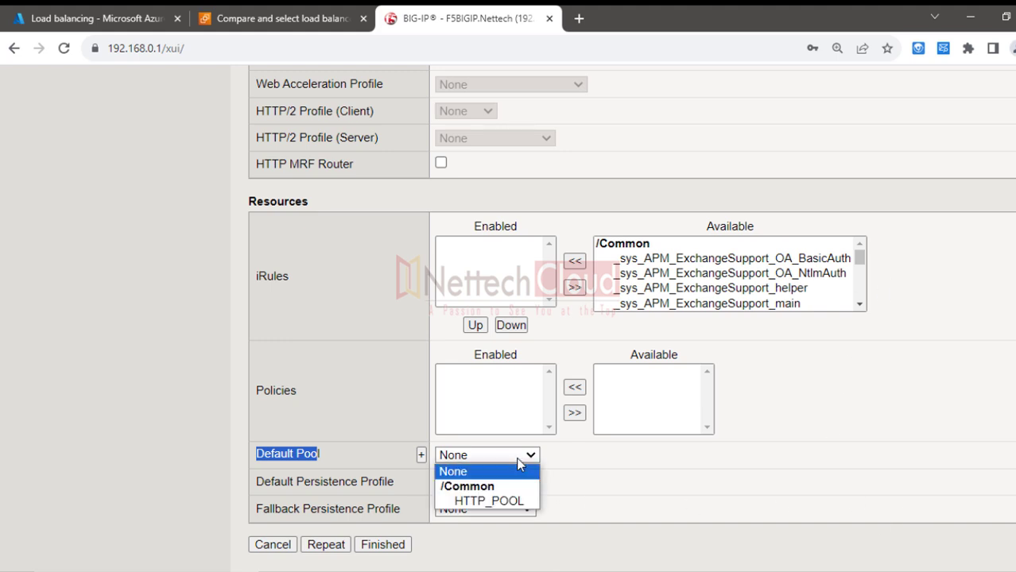
left_click(504, 501)
left_click(795, 446)
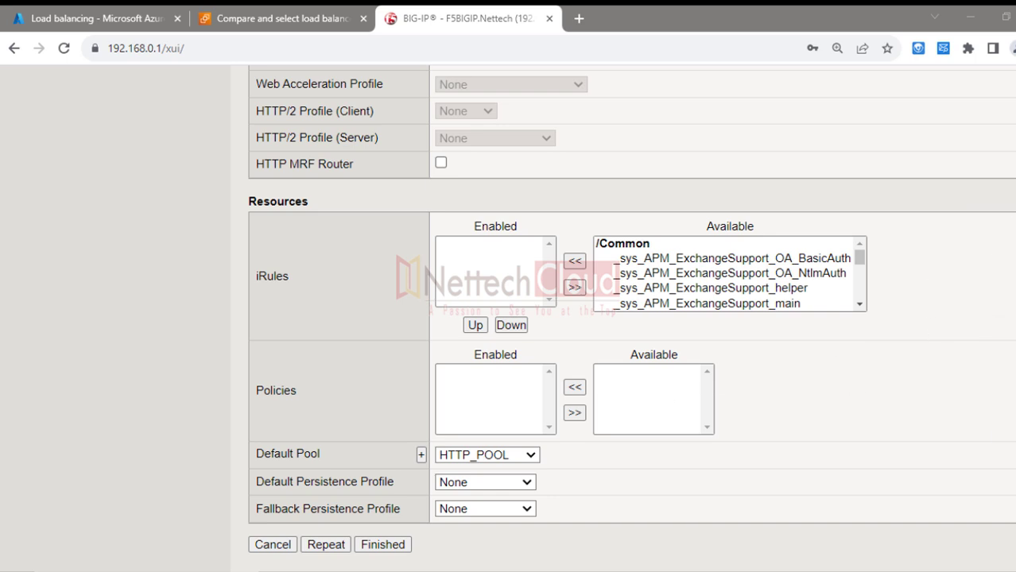
left_click(268, 453)
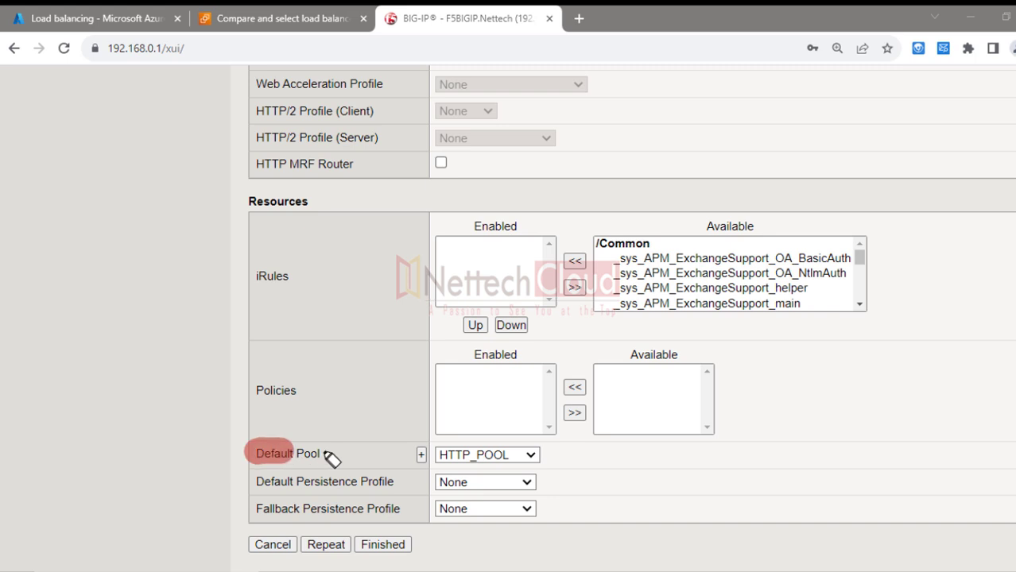
left_click_drag(437, 455, 531, 457)
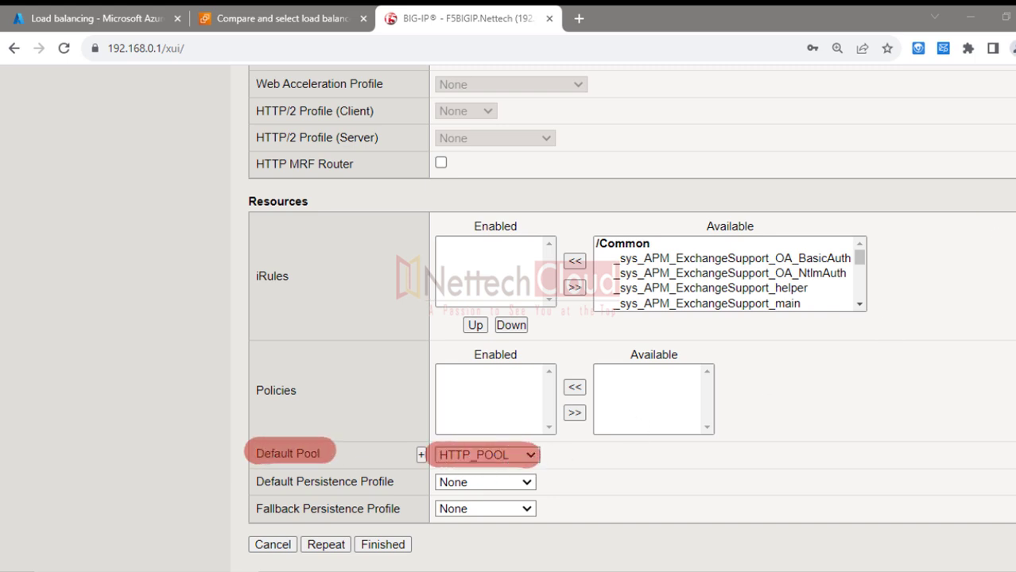
Step: Review the General Properties by highlighting the name VS1, the Standard type, the source address field and destination 192.168.1.52
scroll(628, 318, "up", 20)
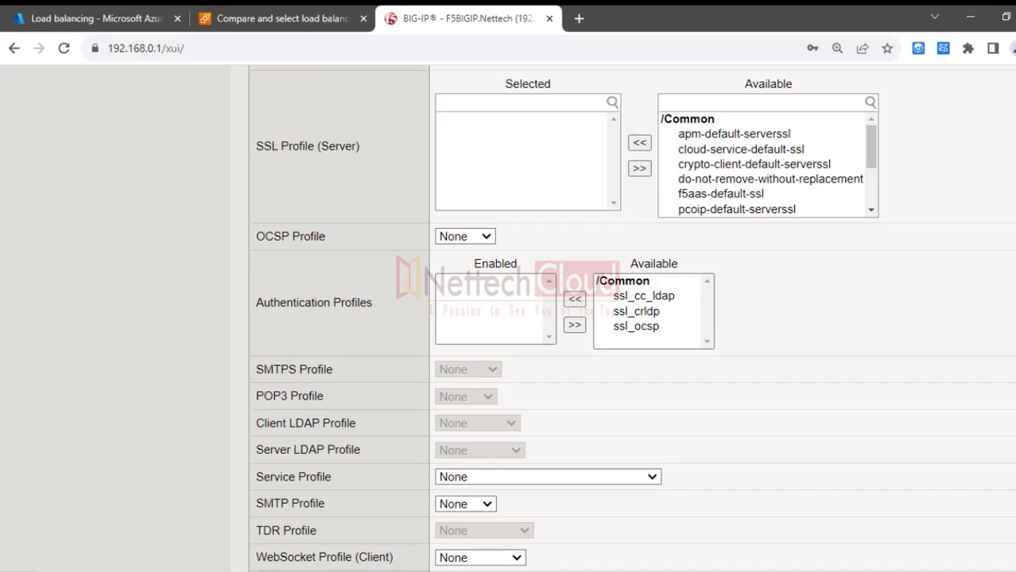
scroll(628, 318, "up", 2)
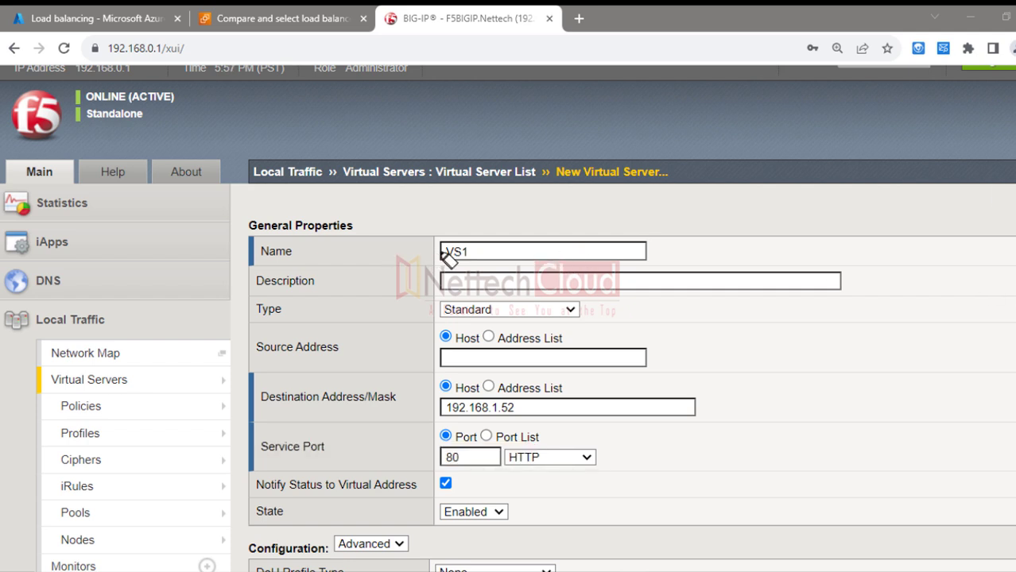
left_click_drag(439, 251, 472, 252)
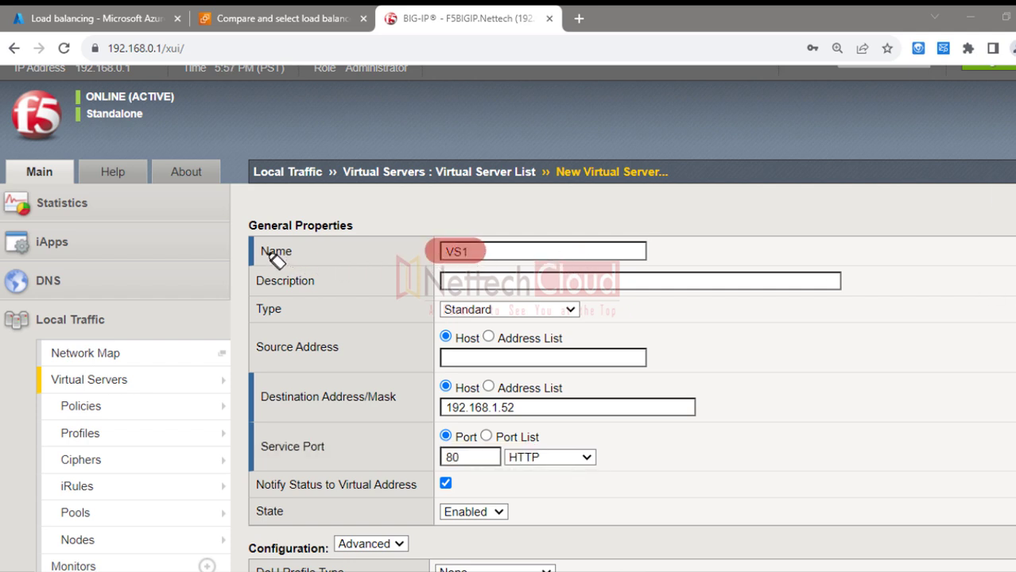
left_click_drag(268, 252, 312, 253)
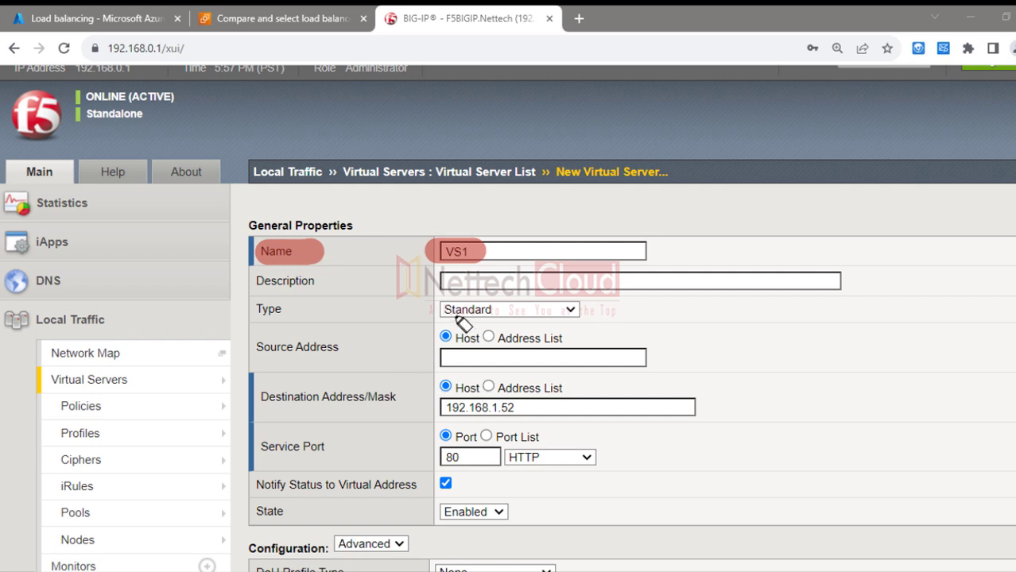
left_click_drag(440, 310, 497, 312)
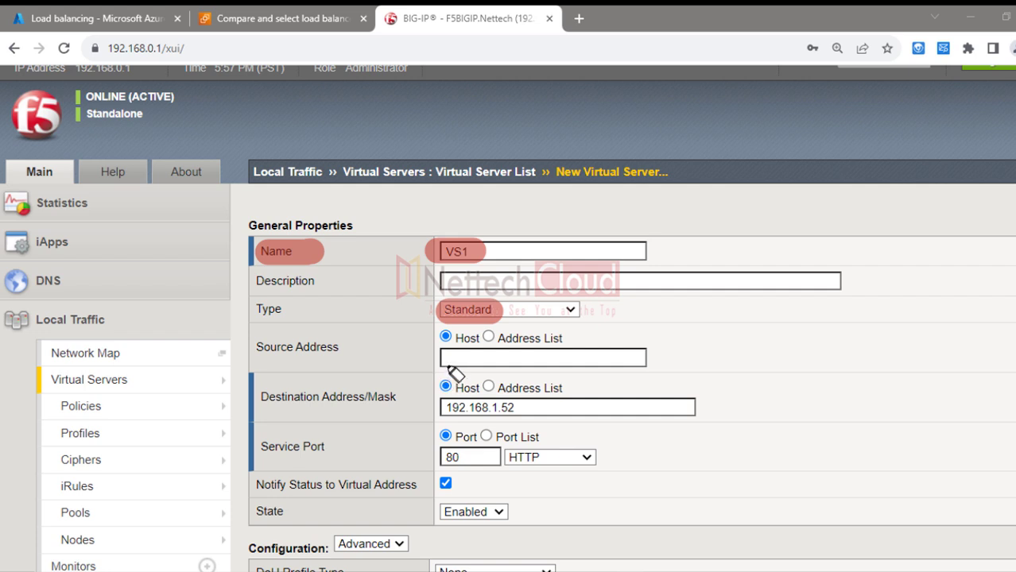
left_click_drag(449, 365, 506, 365)
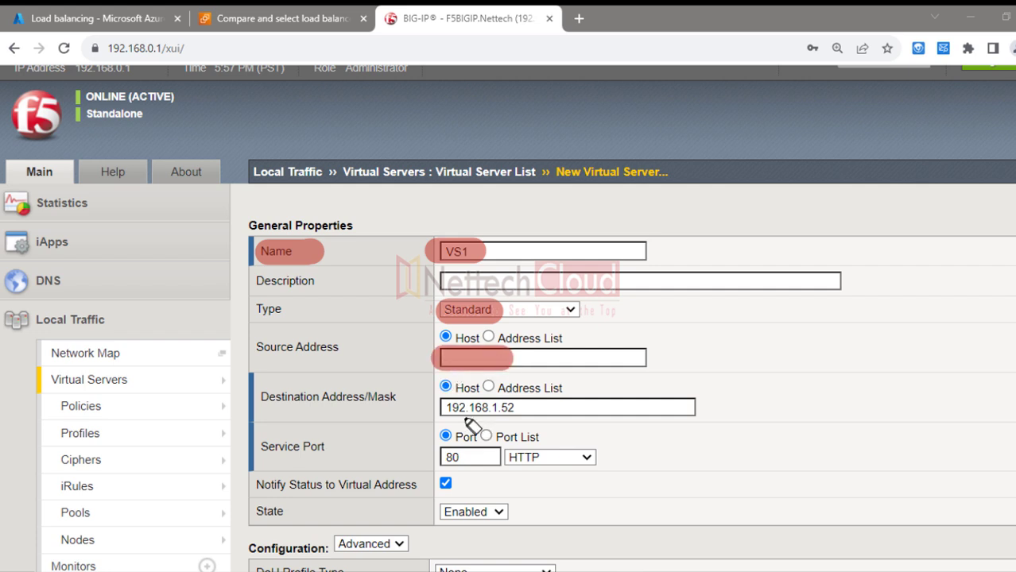
left_click_drag(447, 408, 508, 411)
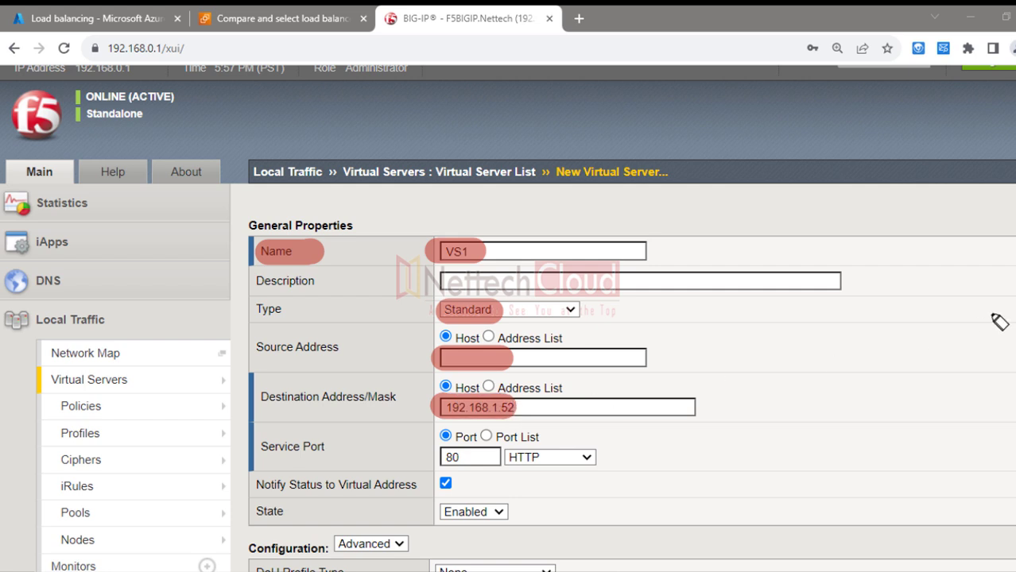
Step: Highlight only the destination address 192.168.1.52 and service port 80, and clear the highlights
left_click_drag(438, 408, 513, 411)
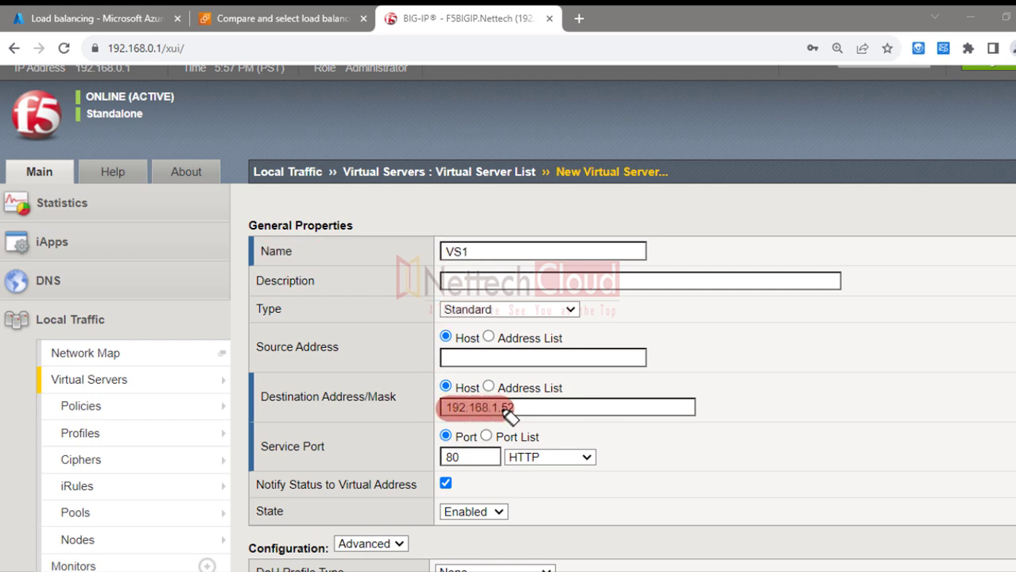
left_click_drag(453, 459, 498, 466)
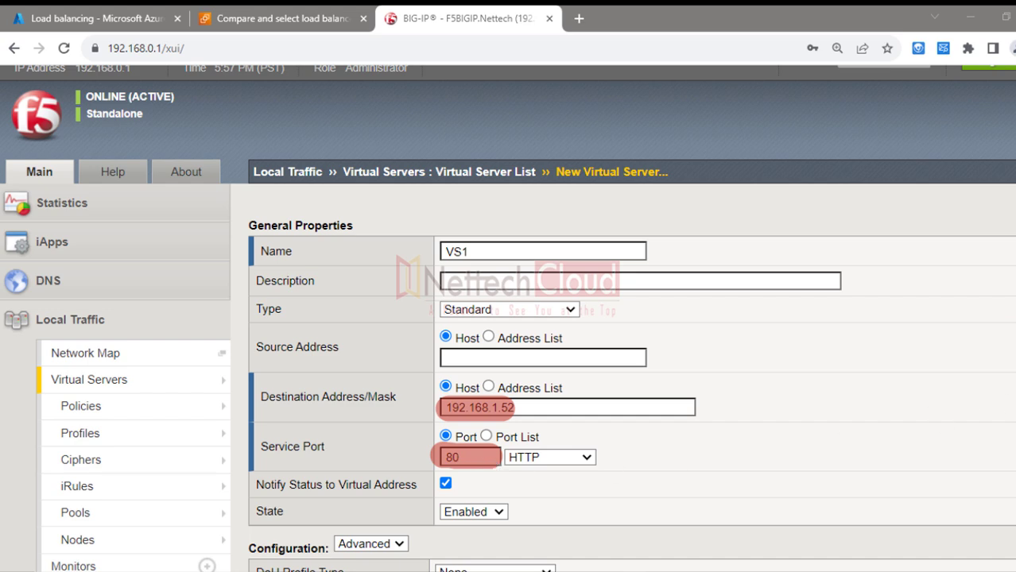
key("Escape")
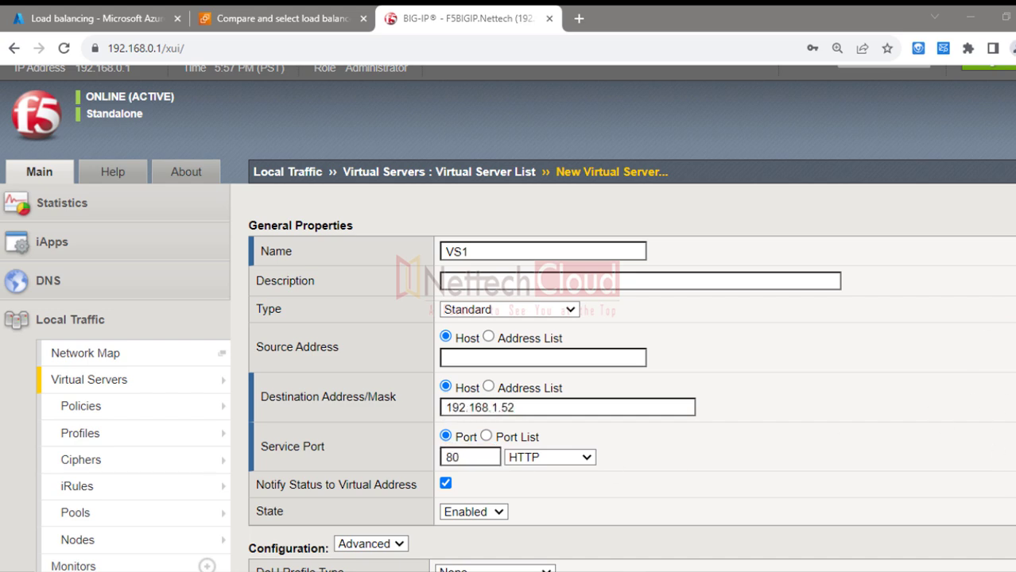
Step: Highlight HTTP_POOL as the default pool and finish creating the virtual server VS1
scroll(508, 318, "down", 10)
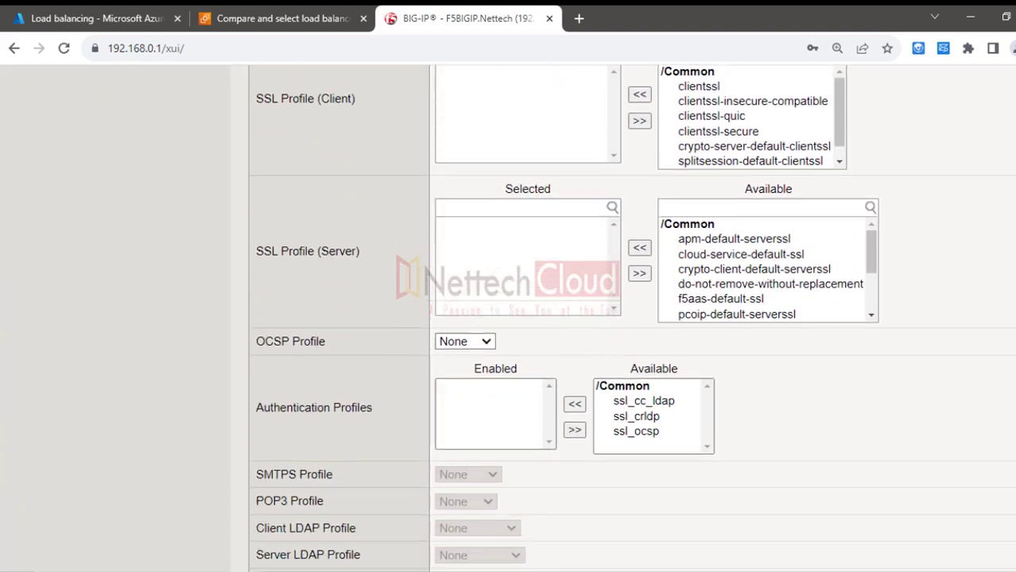
scroll(509, 317, "down", 12)
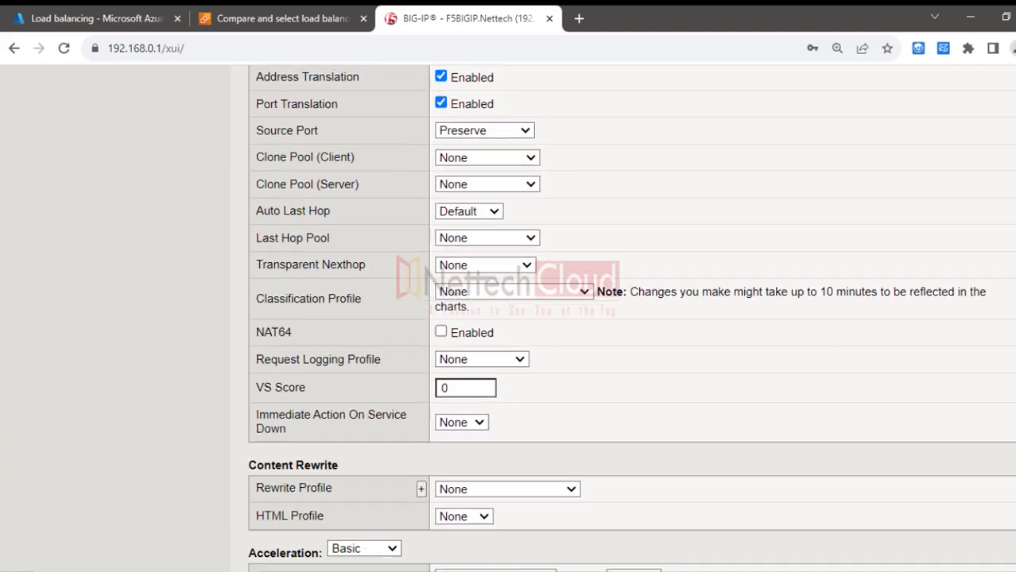
scroll(509, 318, "down", 8)
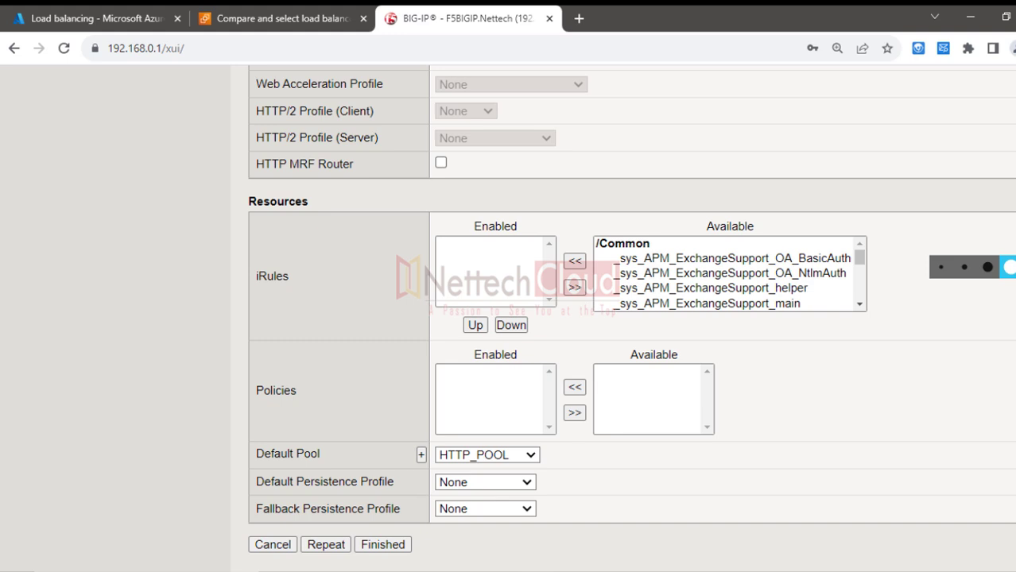
left_click(1010, 200)
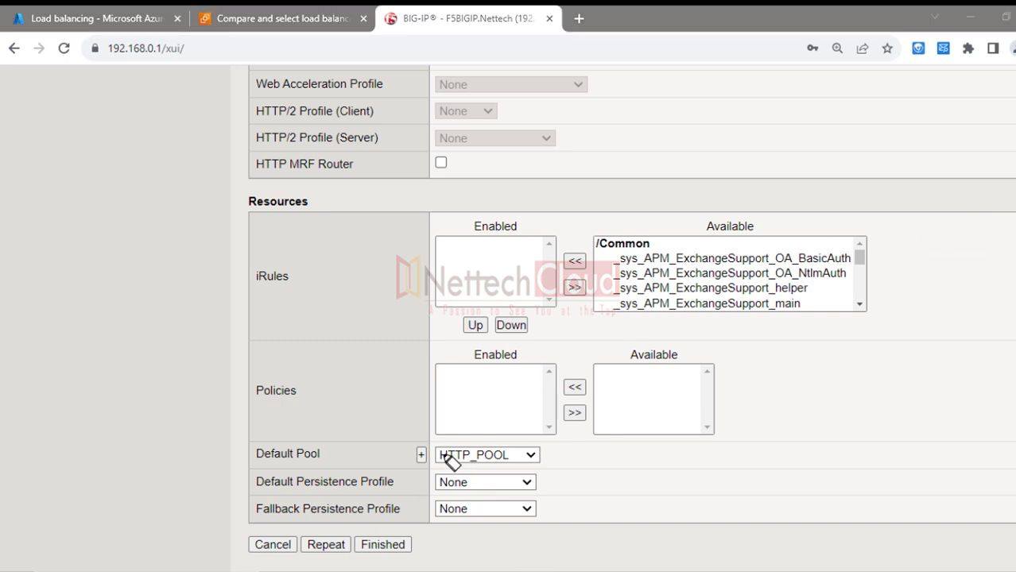
left_click_drag(443, 455, 528, 452)
left_click(385, 545)
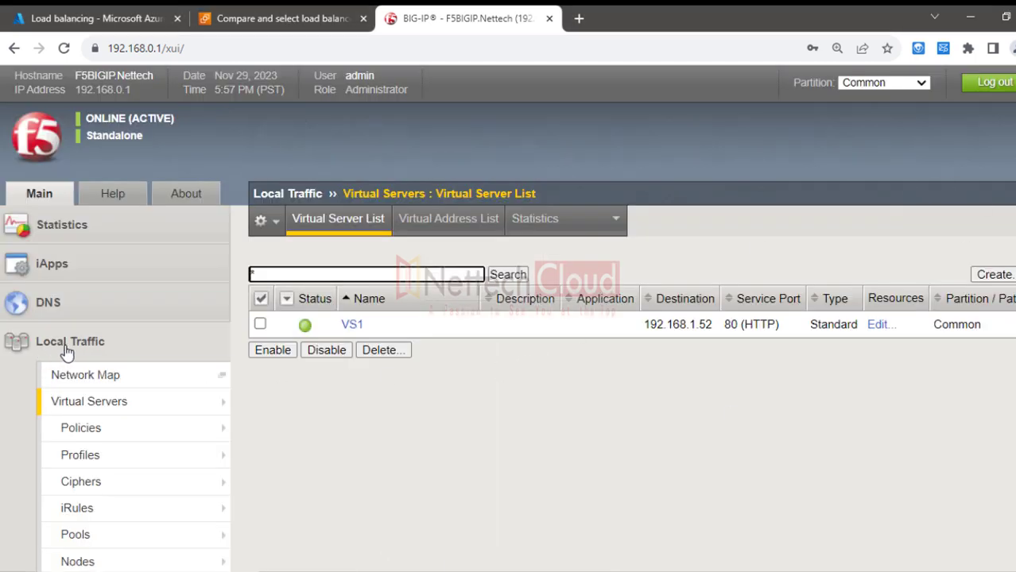
Step: Switch to the F5 BIGIP lab diagram in Paint, highlight the Node-to-Virtual Server list and the NGFW firewall, and clear the highlights
left_click(109, 350)
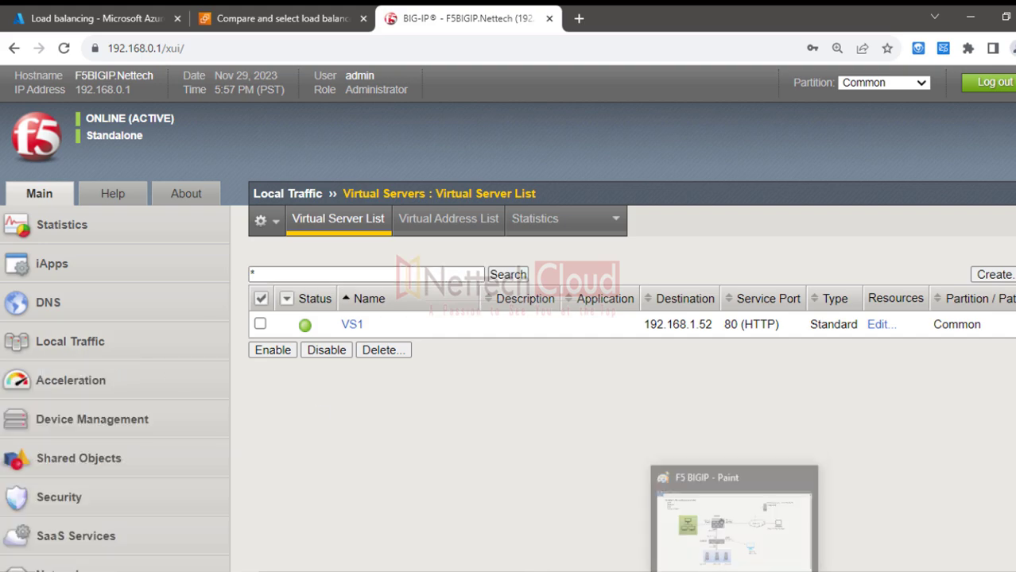
left_click(755, 524)
left_click(1008, 199)
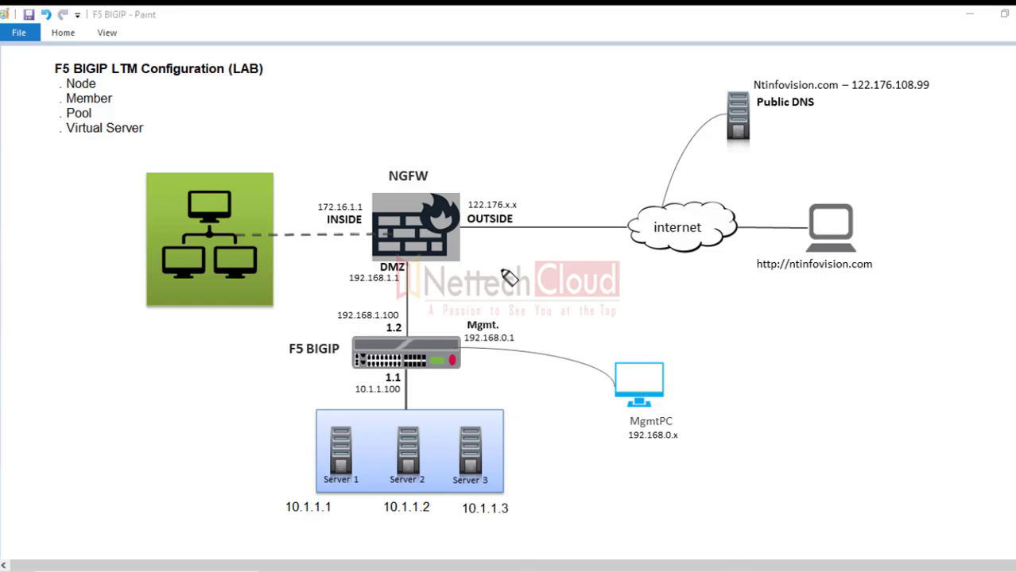
mouse_move(72, 99)
left_mouse_down()
mouse_move(111, 94)
mouse_move(75, 80)
mouse_move(57, 91)
mouse_move(92, 106)
mouse_move(79, 121)
mouse_move(144, 137)
mouse_move(131, 108)
mouse_move(158, 133)
left_mouse_up()
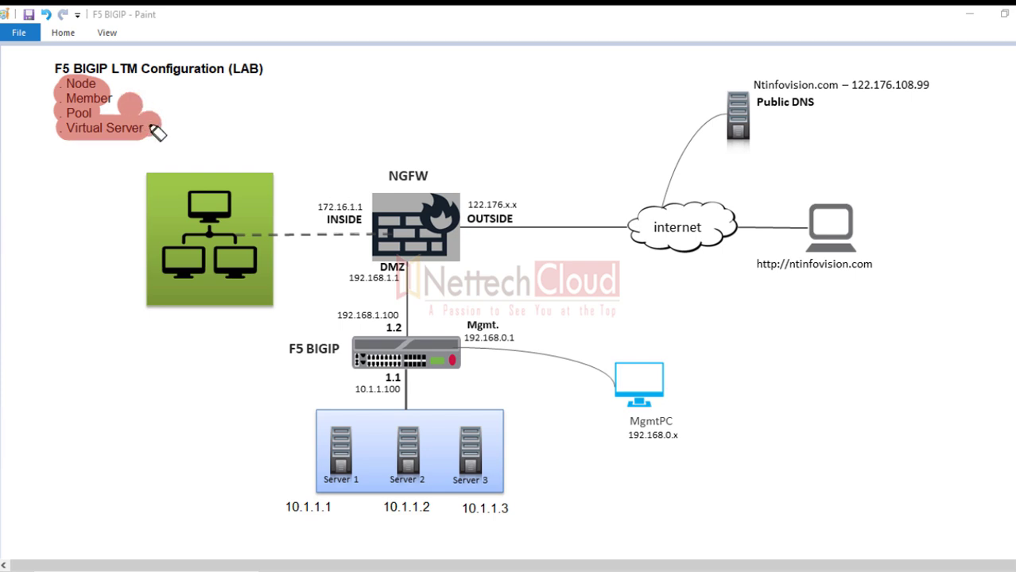
mouse_move(381, 211)
left_mouse_down()
mouse_move(380, 255)
mouse_move(457, 230)
mouse_move(399, 199)
mouse_move(383, 208)
left_mouse_up()
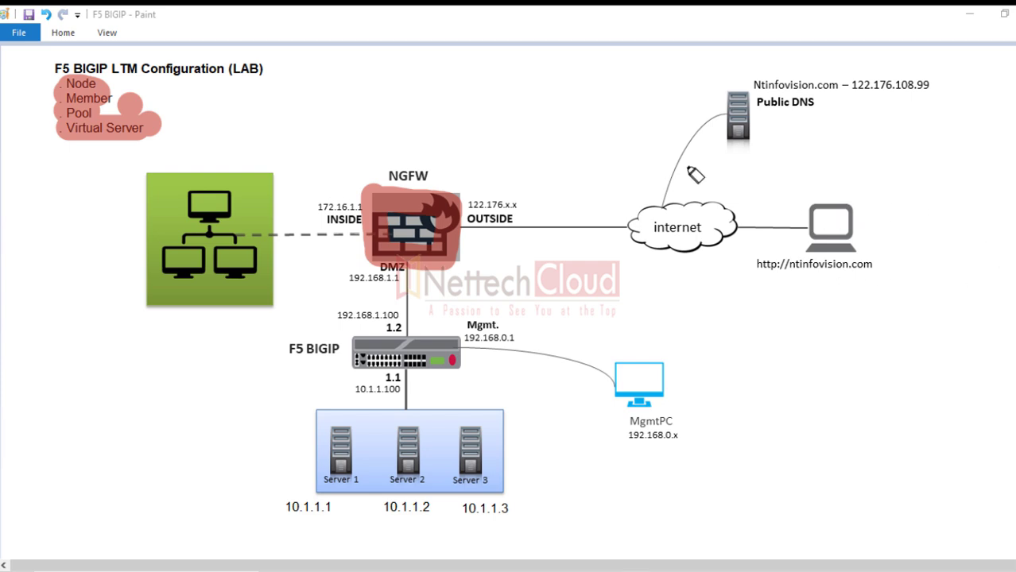
left_click(1009, 267)
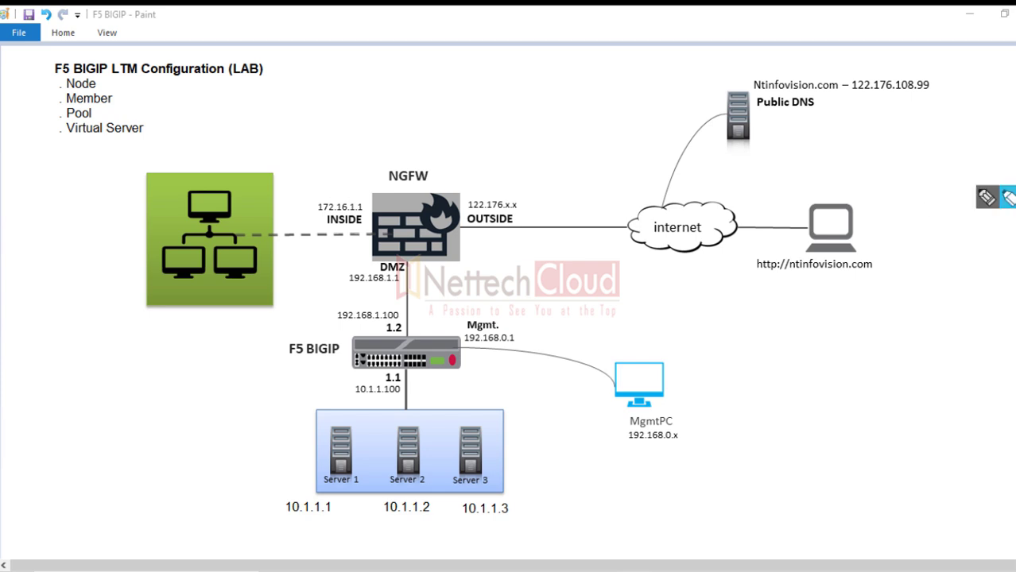
Step: Highlight the external client computer and its link to the internet cloud, and clear the highlight
left_click(1006, 201)
mouse_move(836, 212)
left_mouse_down()
mouse_move(809, 247)
mouse_move(827, 256)
mouse_move(828, 234)
mouse_move(709, 223)
left_mouse_up()
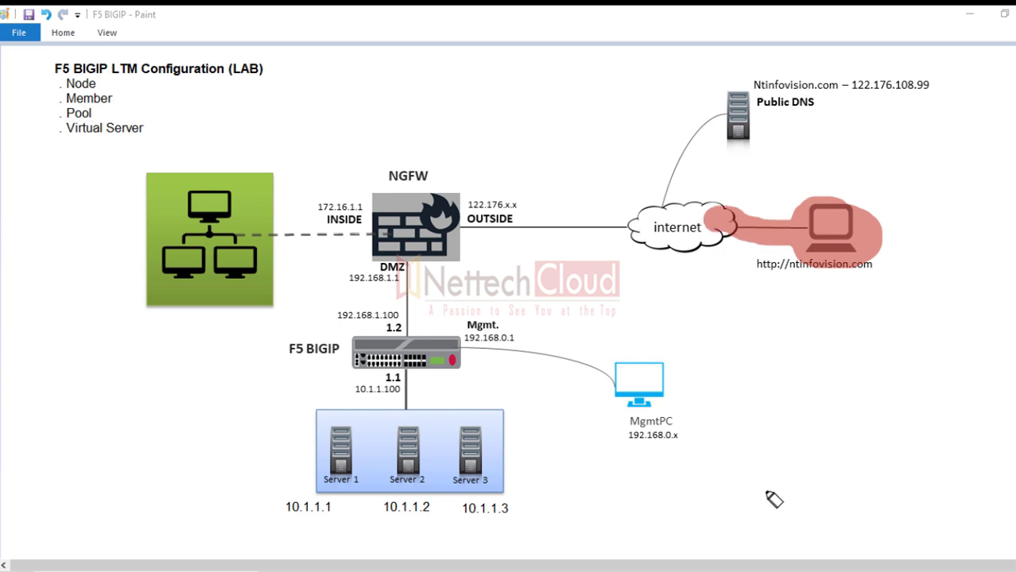
left_click(1007, 266)
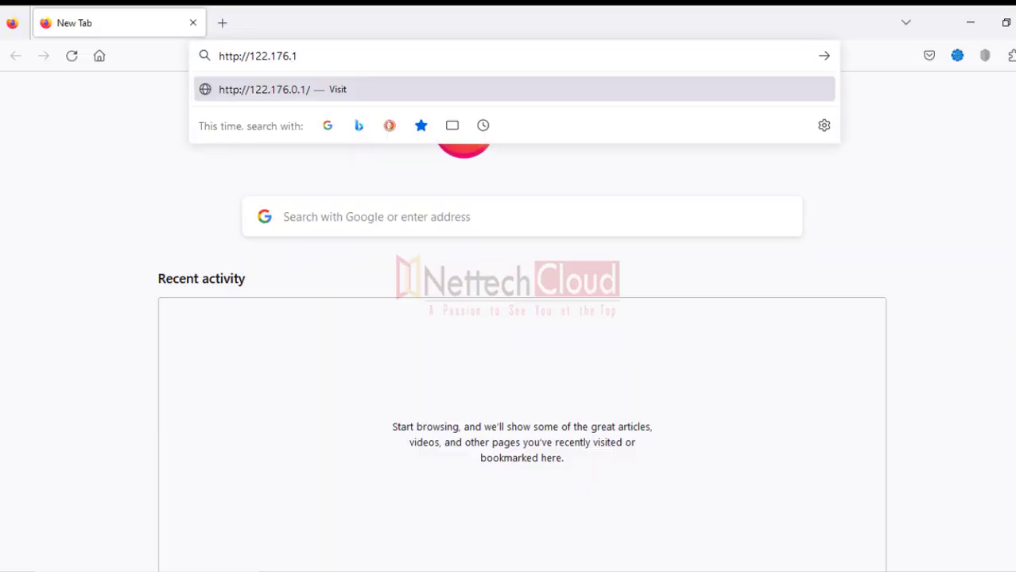
type("08")
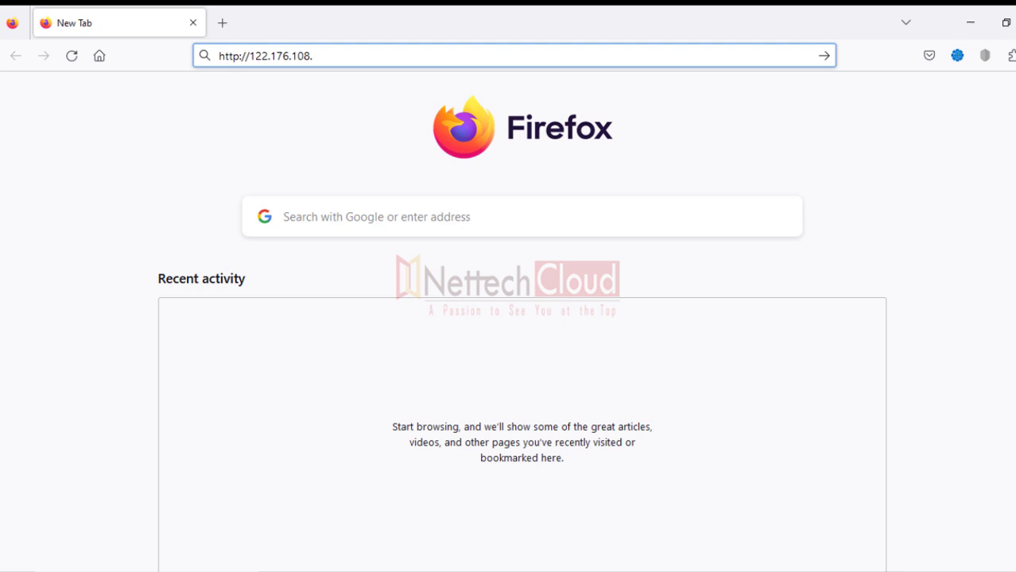
type(".99")
key("Return")
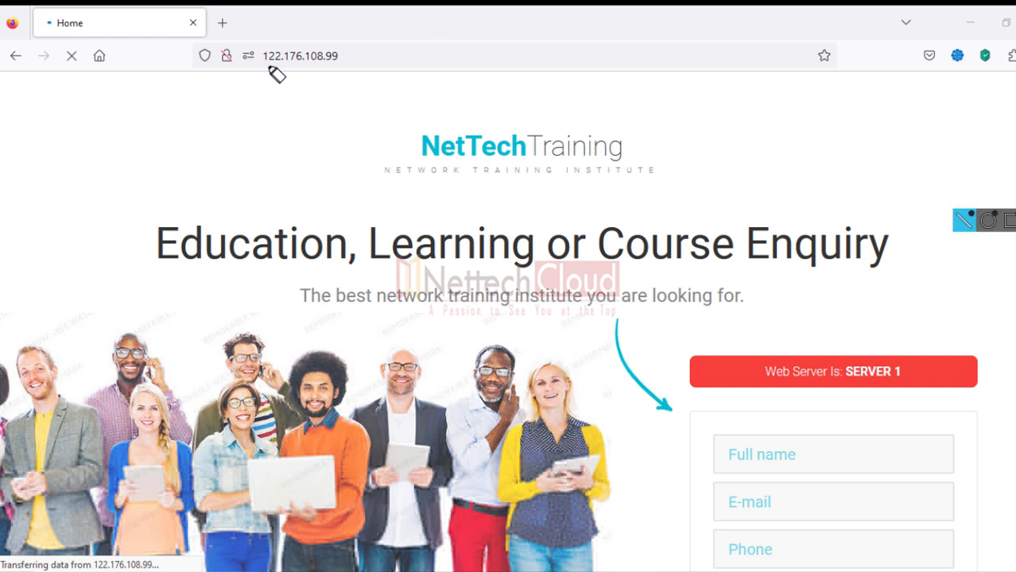
Step: Highlight the website's address 122.176.108.99, mark the area by the web server label, and clear the markings
mouse_move(274, 64)
left_mouse_down()
mouse_move(340, 64)
mouse_move(242, 62)
mouse_move(317, 64)
left_mouse_up()
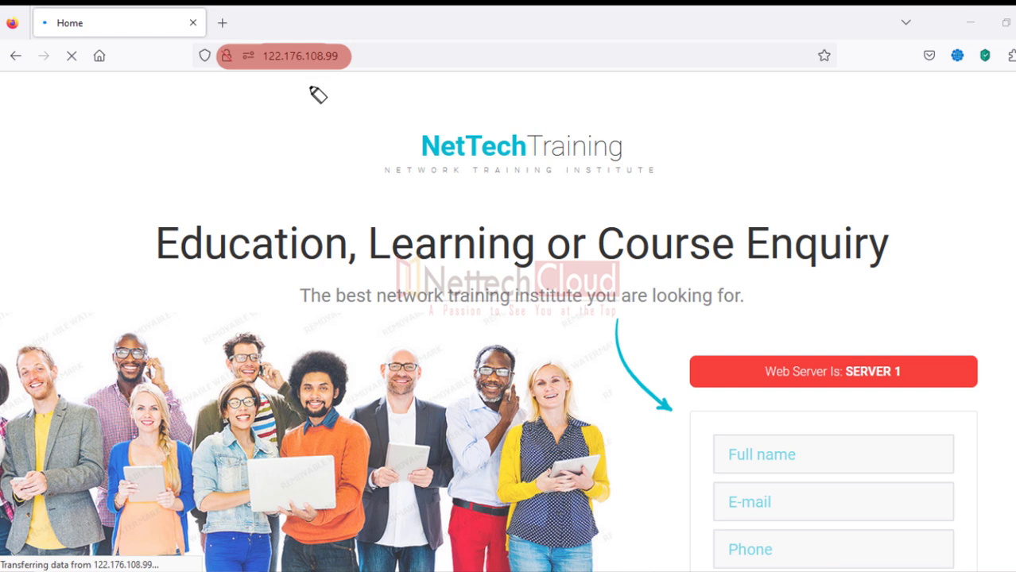
mouse_move(833, 240)
left_mouse_down()
mouse_move(902, 358)
mouse_move(930, 340)
mouse_move(918, 338)
left_mouse_up()
key("Escape")
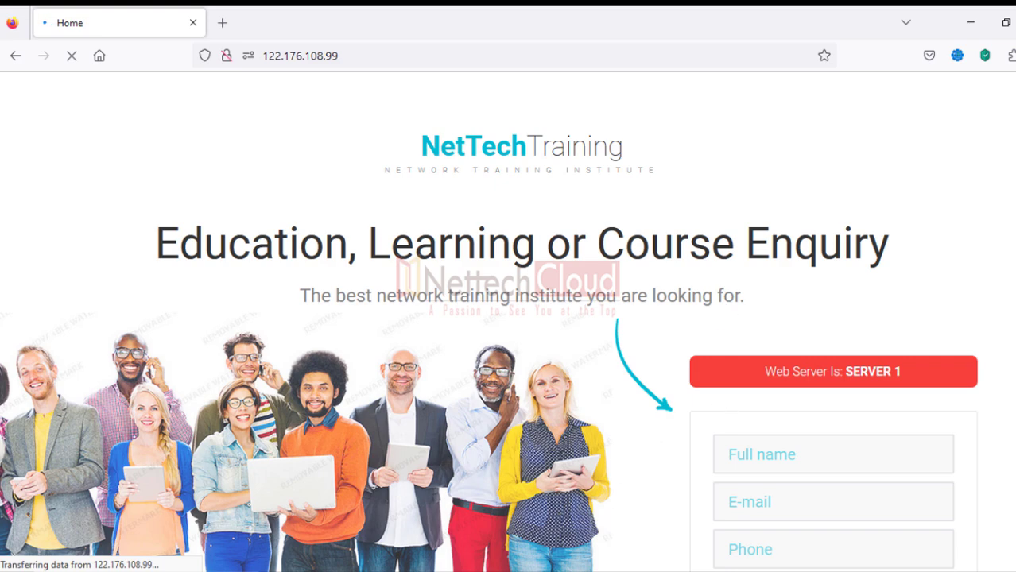
Step: Switch to the BIG-IP page in Chrome, display the Local Traffic module statistics for Pools and expand the members of HTTP_POOL
left_click(543, 557)
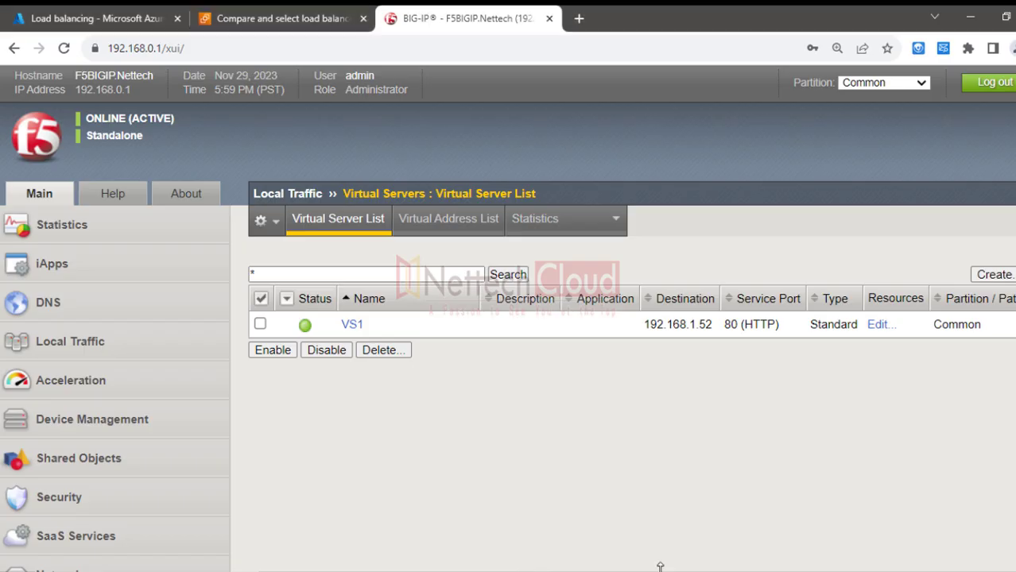
left_click(83, 238)
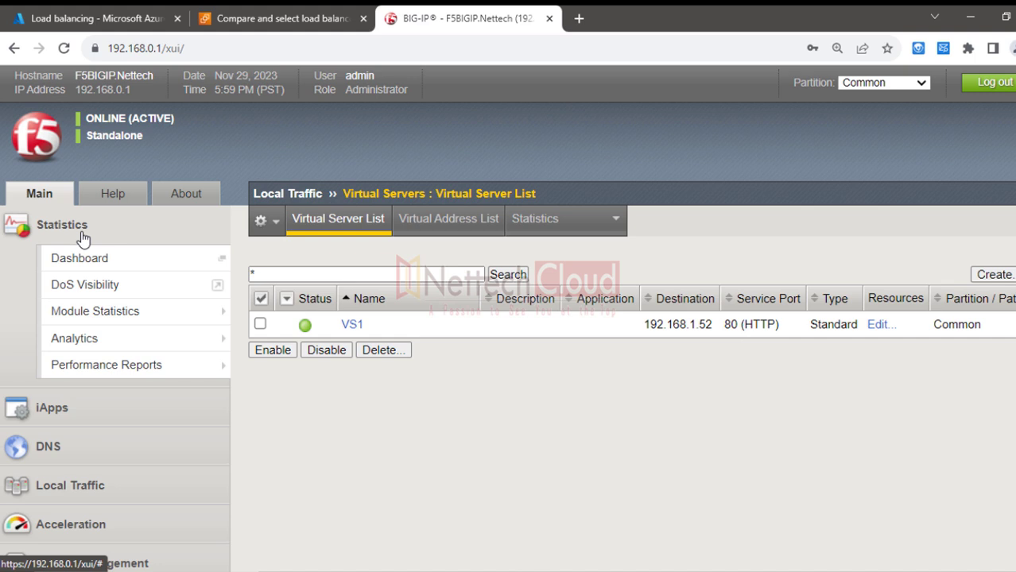
mouse_move(134, 318)
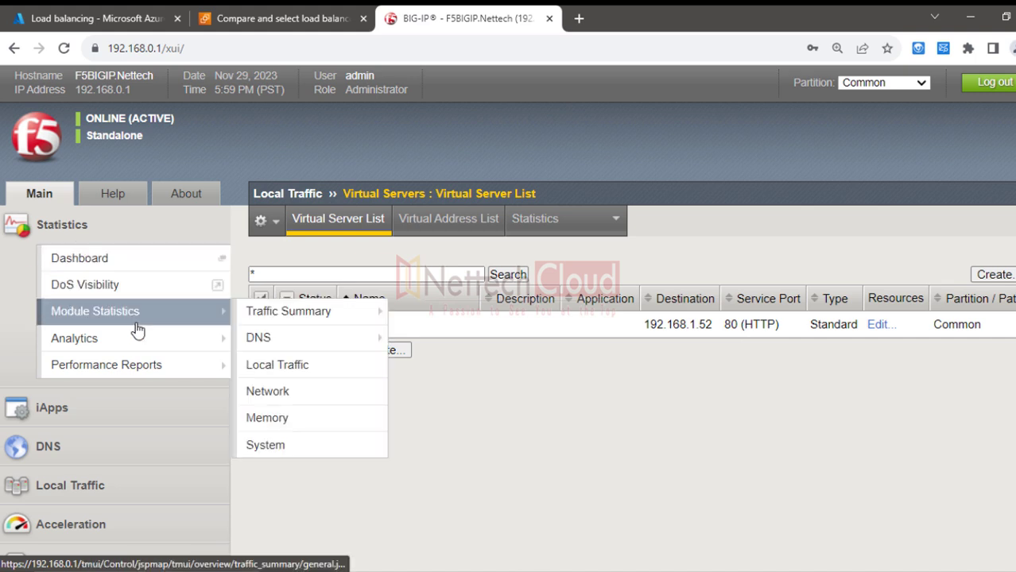
left_click(267, 371)
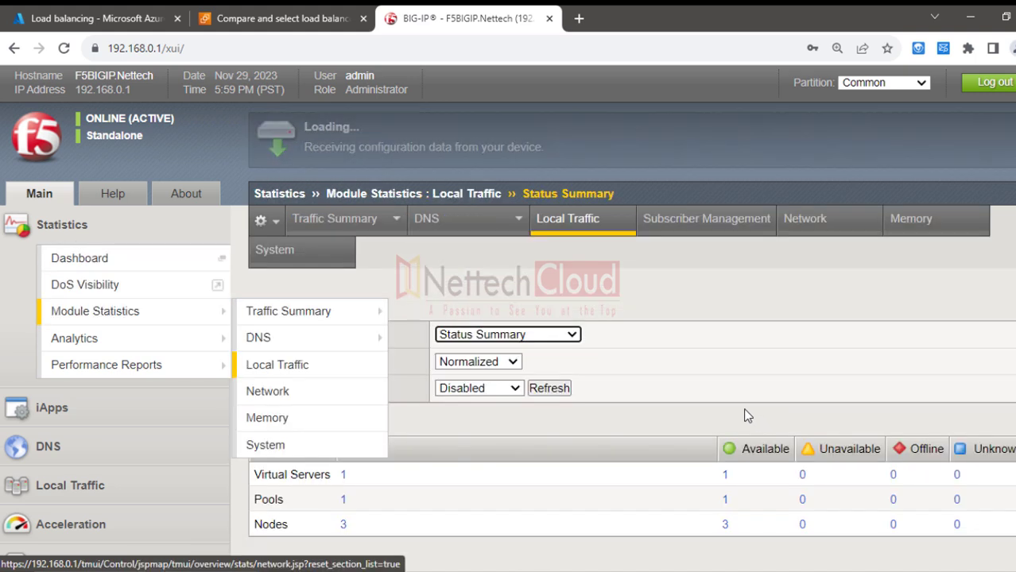
left_click(561, 335)
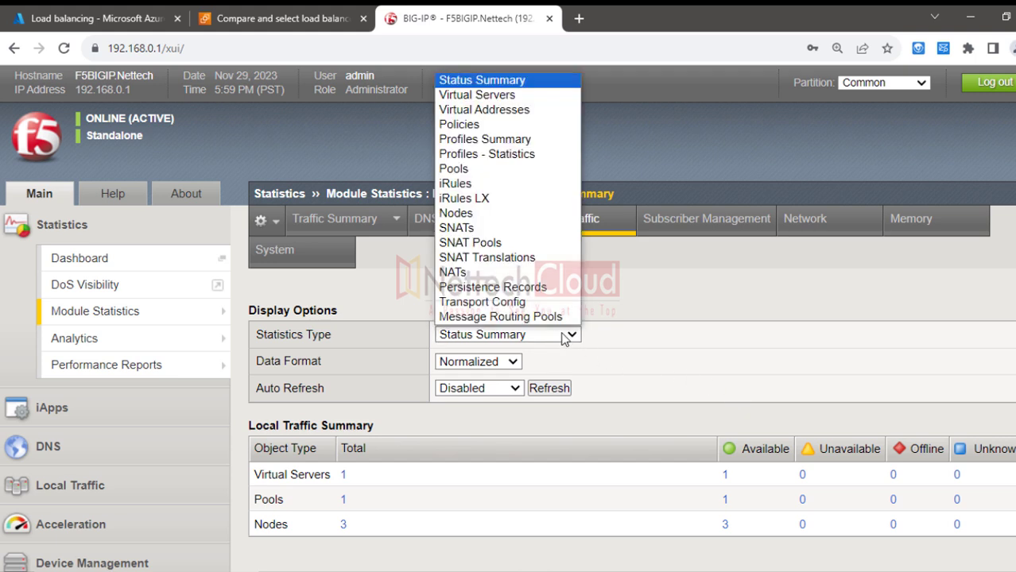
left_click(482, 171)
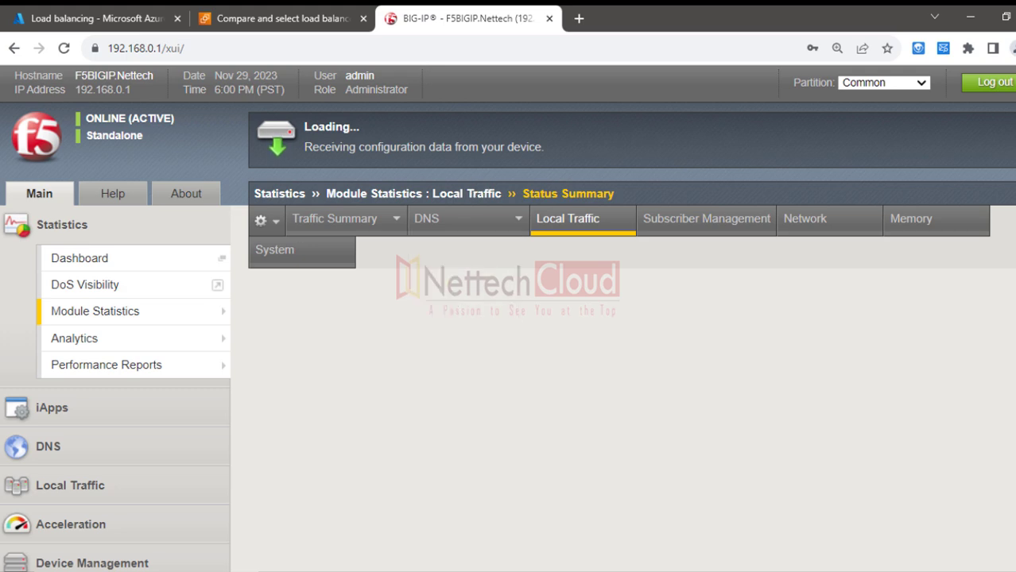
scroll(451, 376, "down", 2)
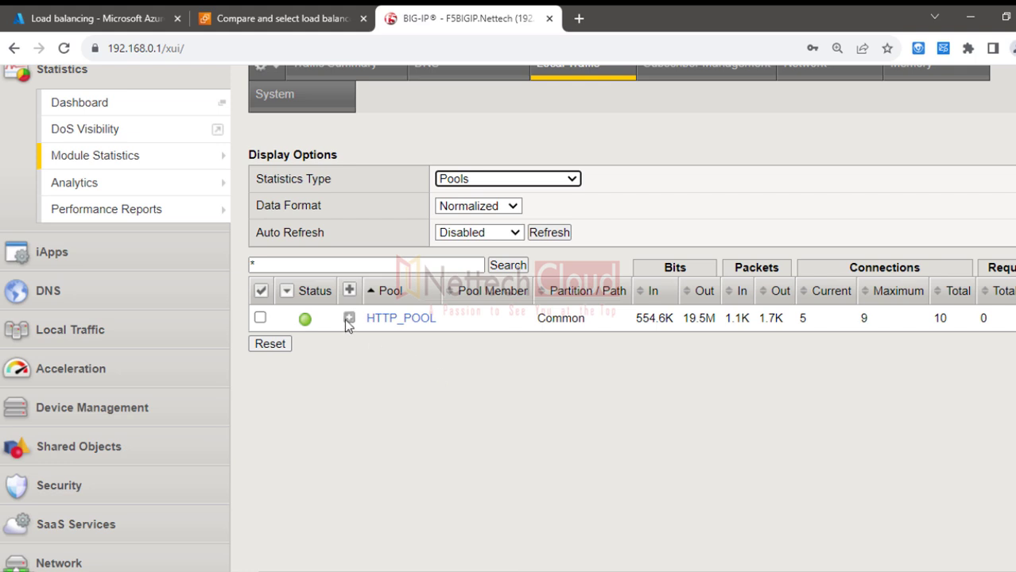
left_click(349, 318)
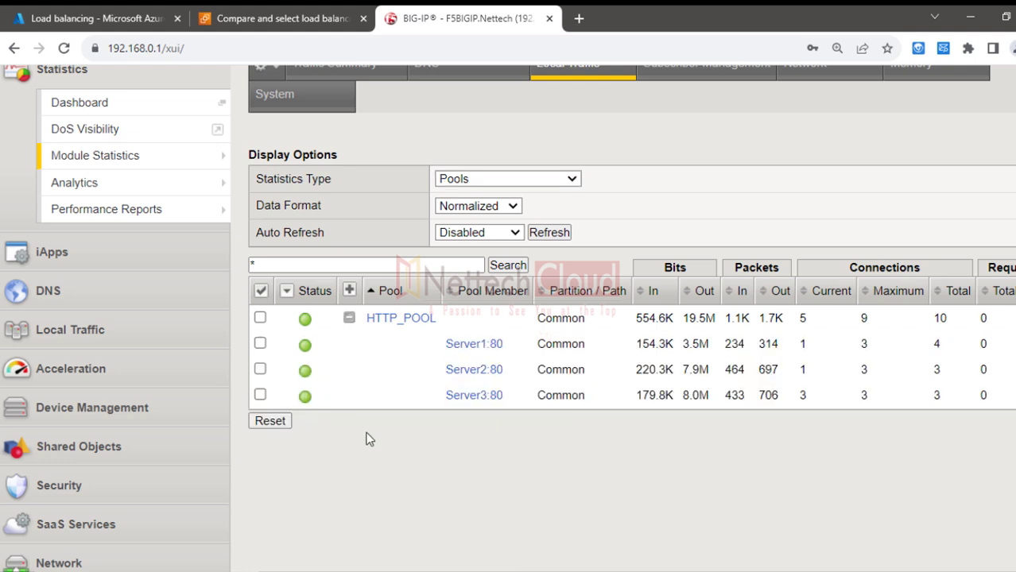
Step: Highlight the Connections heading, each HTTP_POOL member's total connections, and the member names Server1:80, Server2:80 and Server3:80
left_click(1009, 202)
left_click_drag(848, 267, 916, 268)
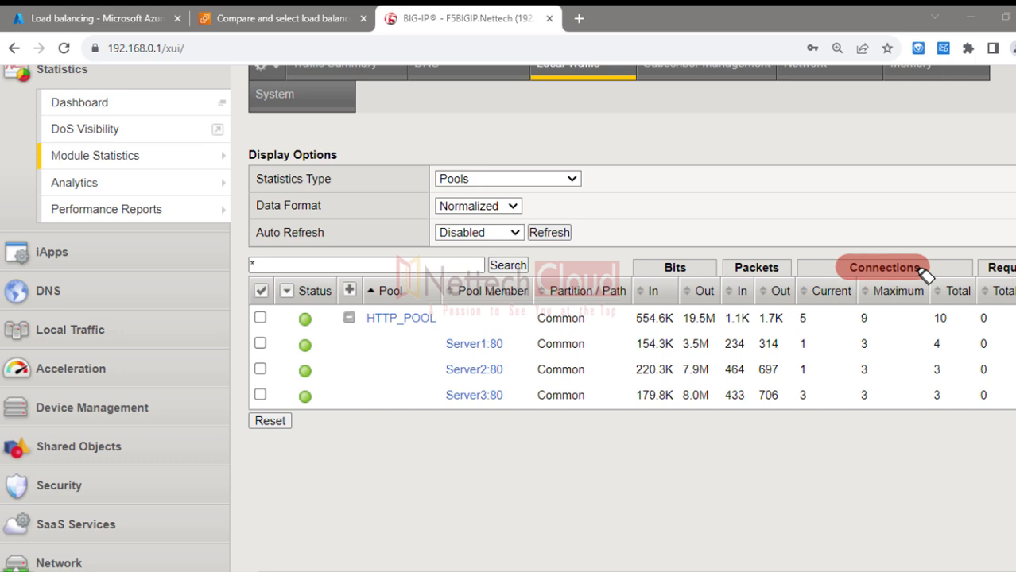
left_click(937, 344)
left_click(936, 369)
left_click(937, 395)
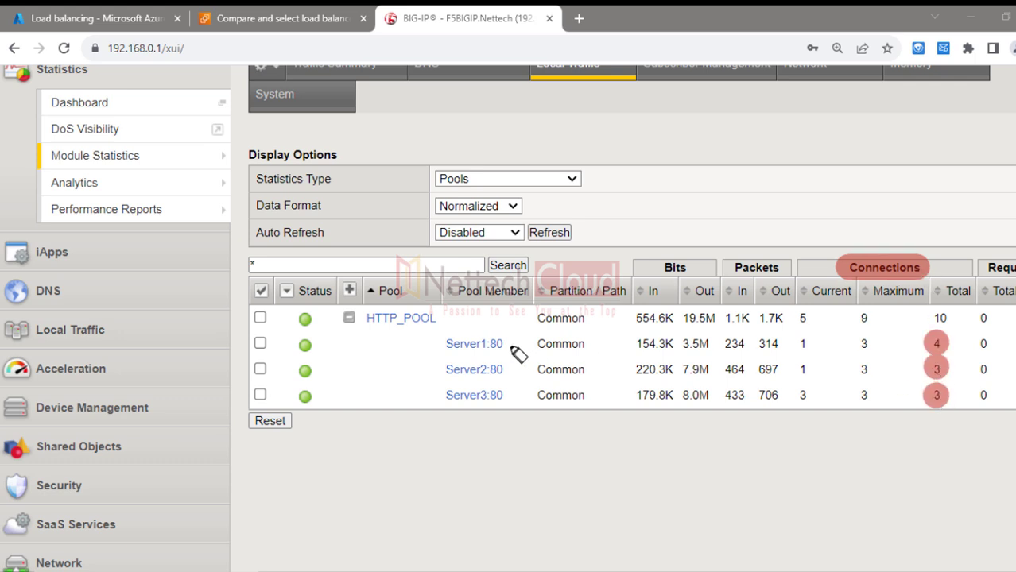
left_click_drag(447, 343, 501, 343)
left_click_drag(447, 369, 501, 368)
left_click_drag(447, 395, 499, 395)
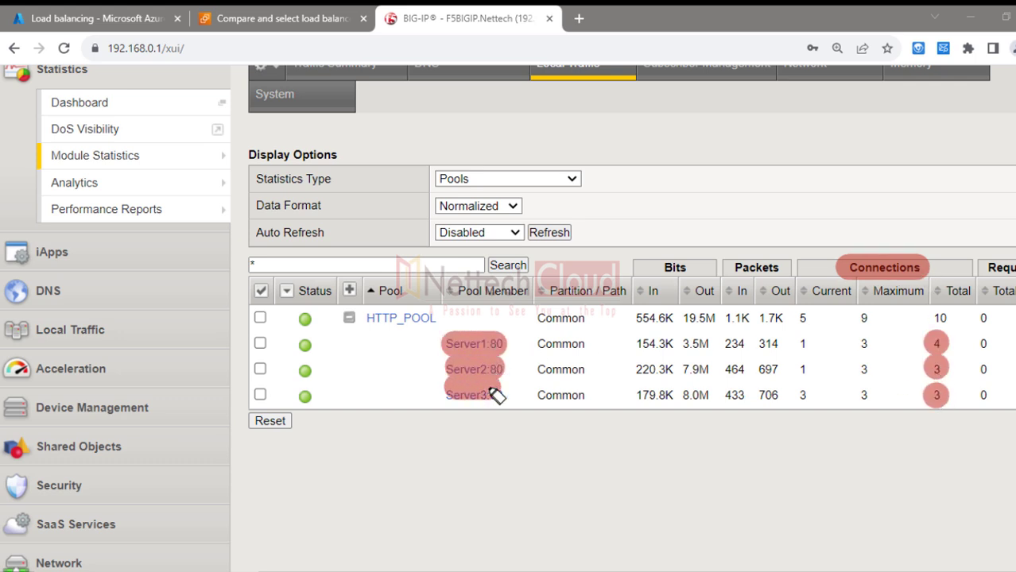
Step: Highlight the Requests heading and the total requests of the three pool members, and clear all highlights
left_click_drag(973, 268, 1011, 268)
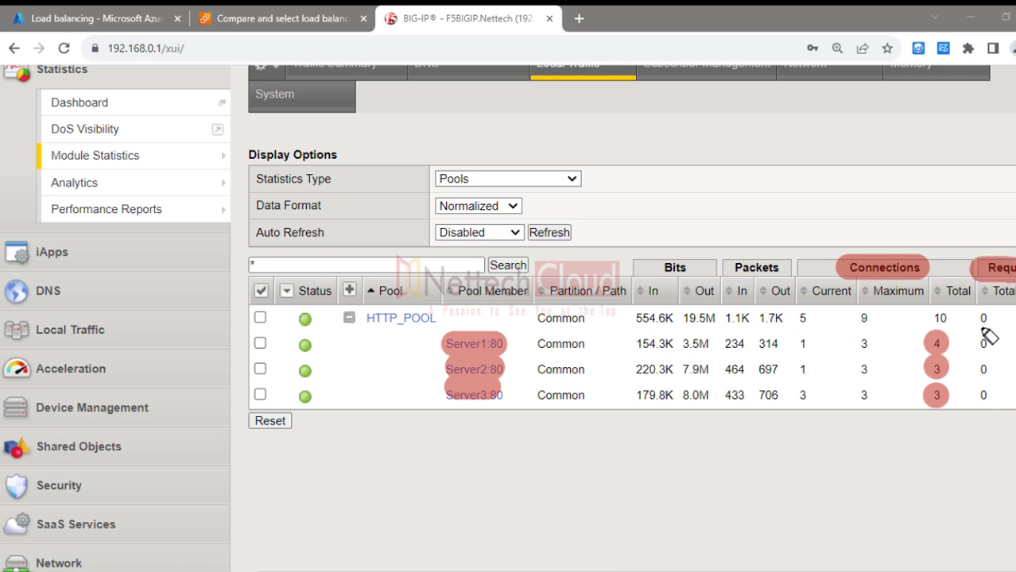
mouse_move(982, 333)
left_mouse_down()
mouse_move(982, 400)
mouse_move(987, 340)
mouse_move(991, 401)
left_mouse_up()
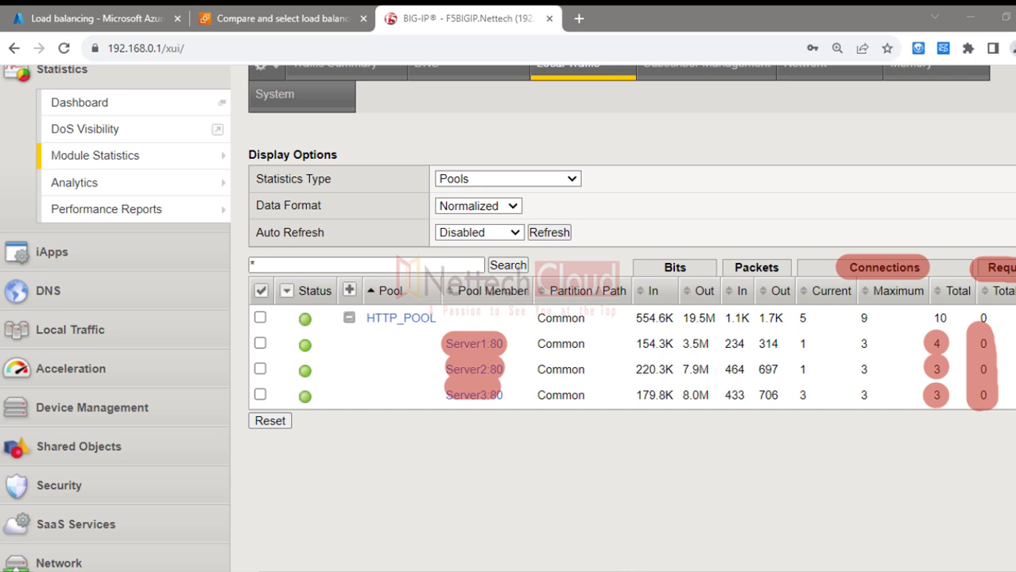
key("Escape")
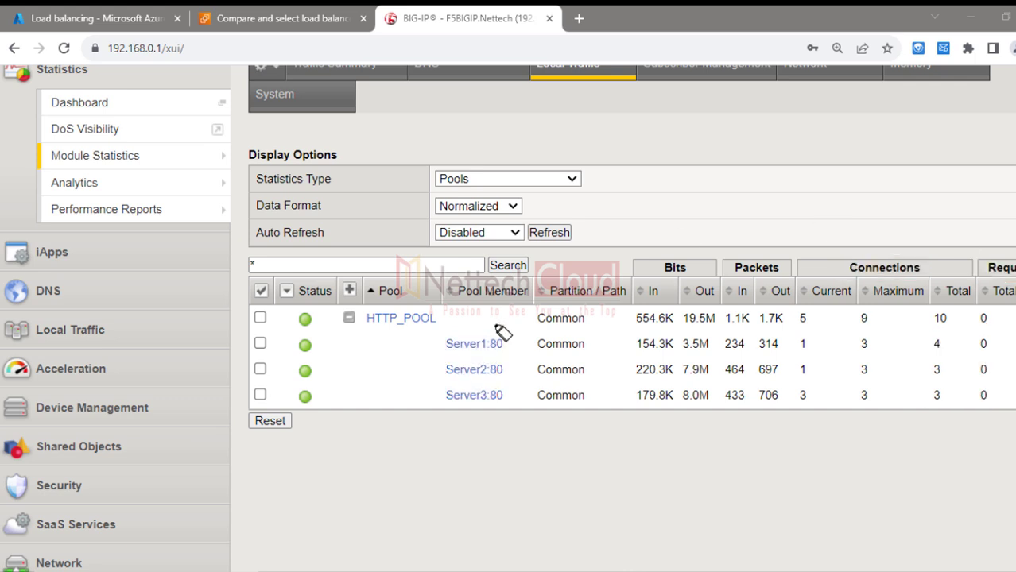
Step: Write a large freehand "L7 X" over the pool statistics page and clear the drawing
mouse_move(456, 106)
left_mouse_down()
mouse_move(457, 208)
mouse_move(508, 200)
left_mouse_up()
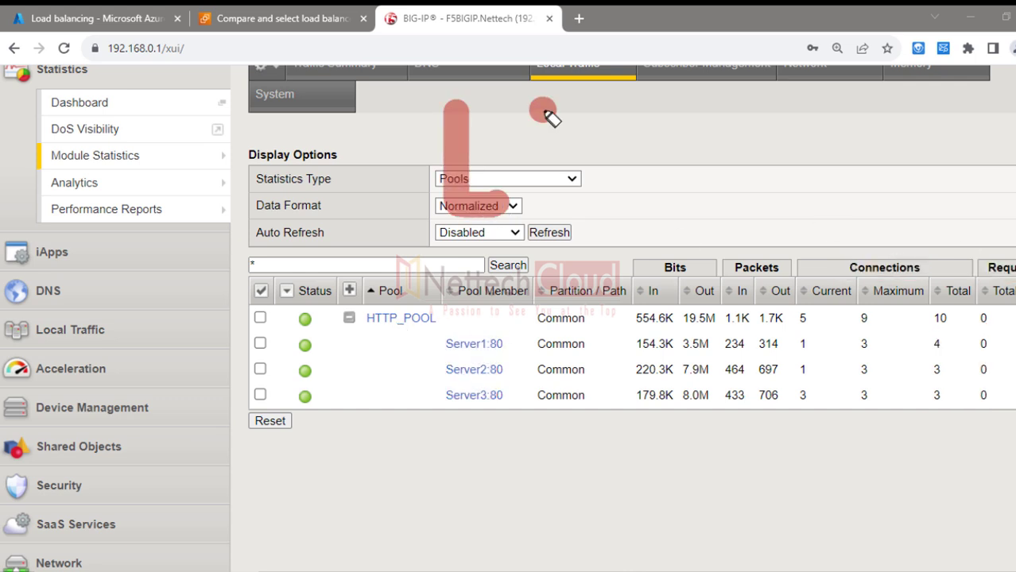
left_click_drag(534, 112, 594, 231)
left_click_drag(555, 163, 632, 158)
left_click_drag(688, 95, 760, 193)
left_click_drag(741, 91, 719, 145)
left_click_drag(674, 264, 723, 150)
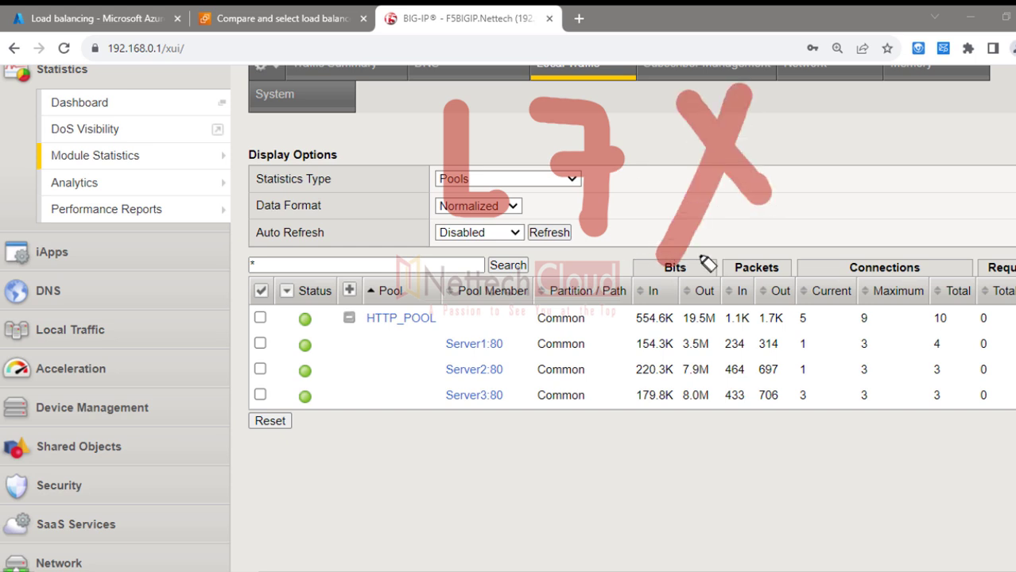
key("Escape")
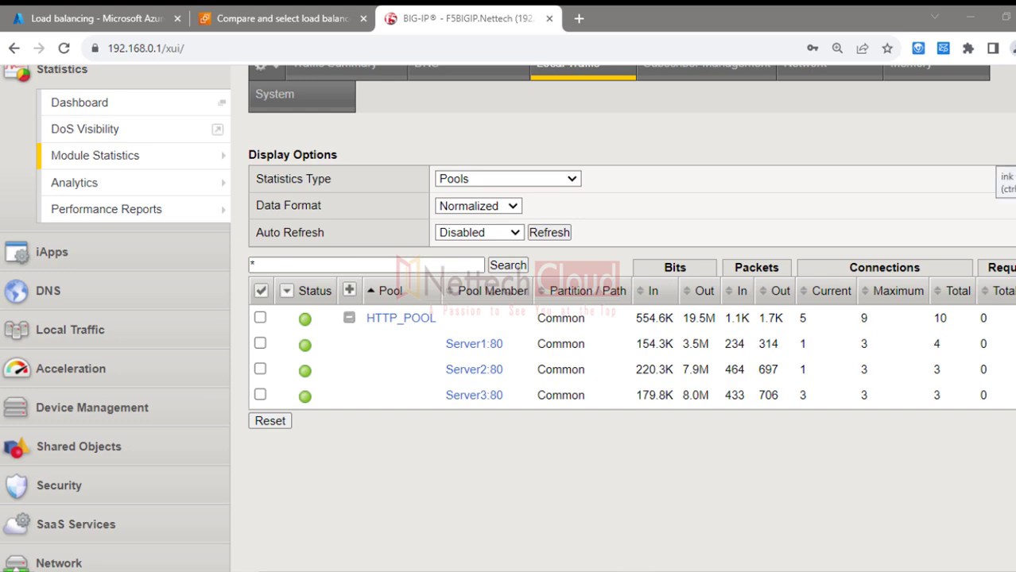
Step: Select the total connections value of Server3:80 in the pool statistics
scroll(915, 424, "up", 1)
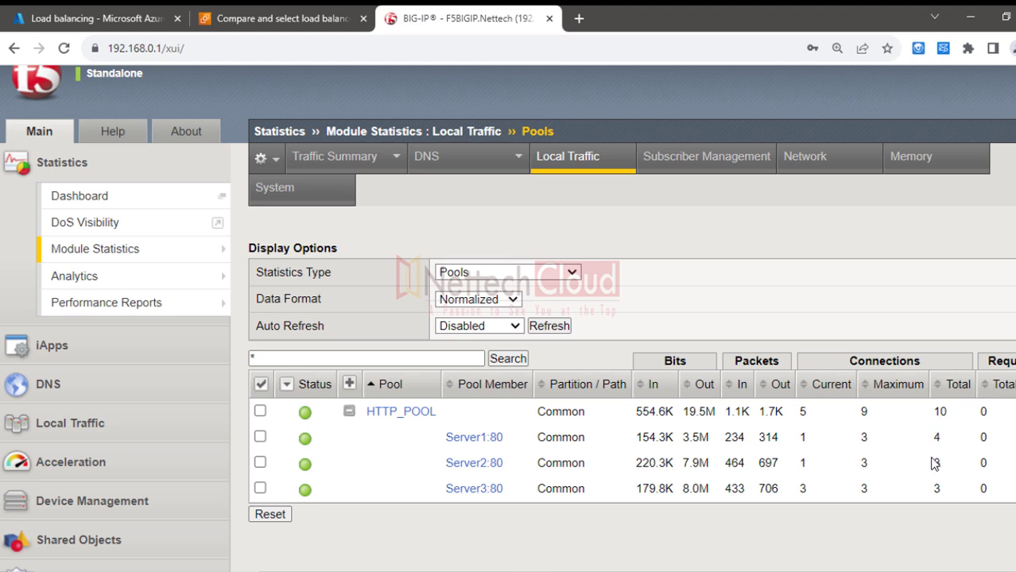
double_click(936, 489)
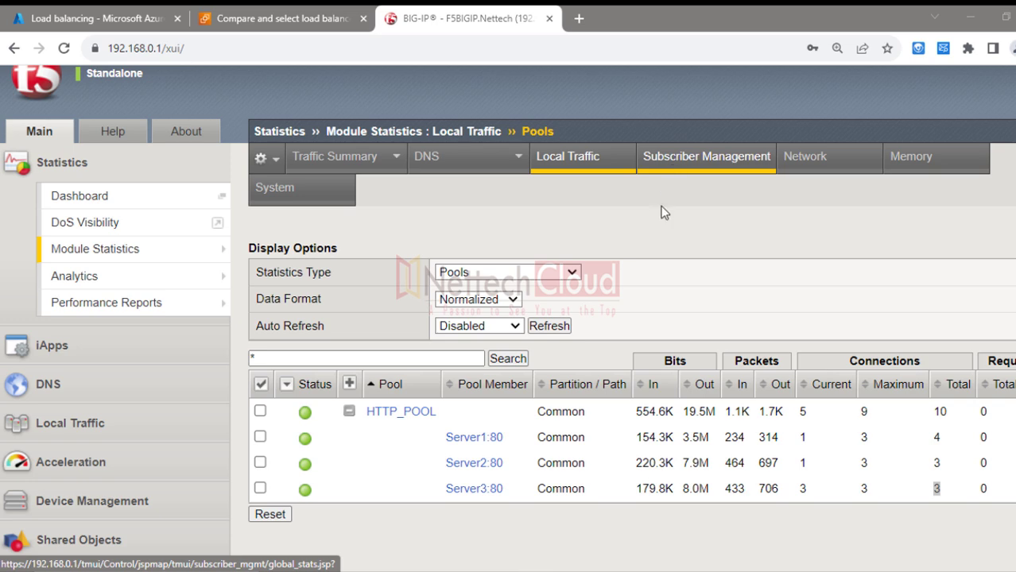
key("Return")
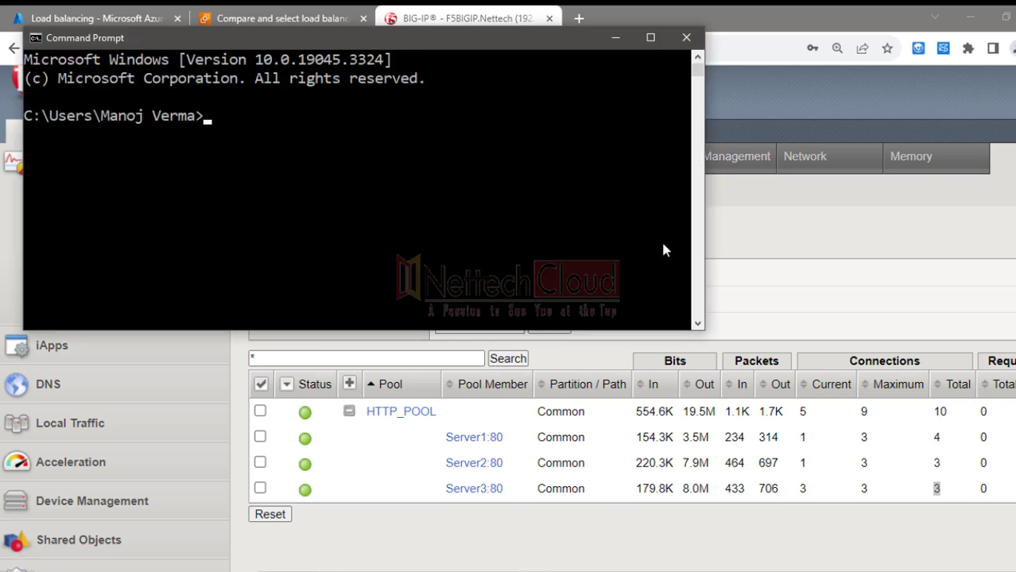
left_click_drag(472, 50, 658, 146)
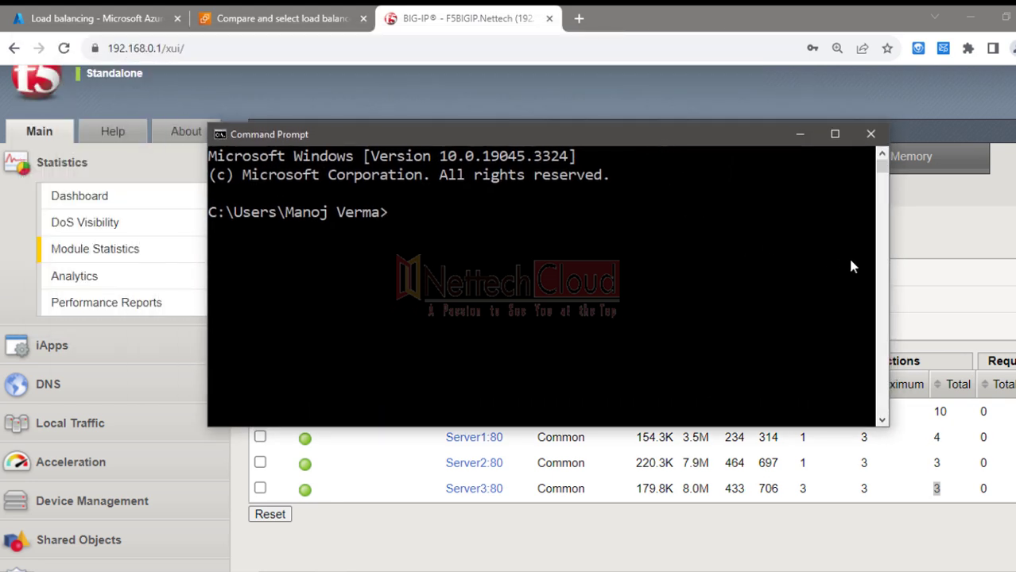
left_click_drag(973, 276, 981, 277)
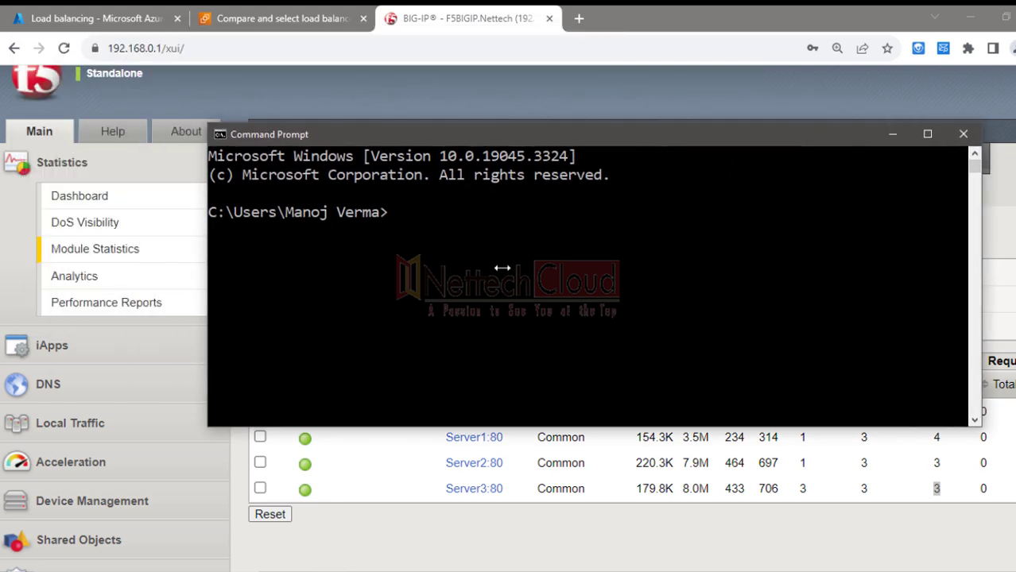
type("cur")
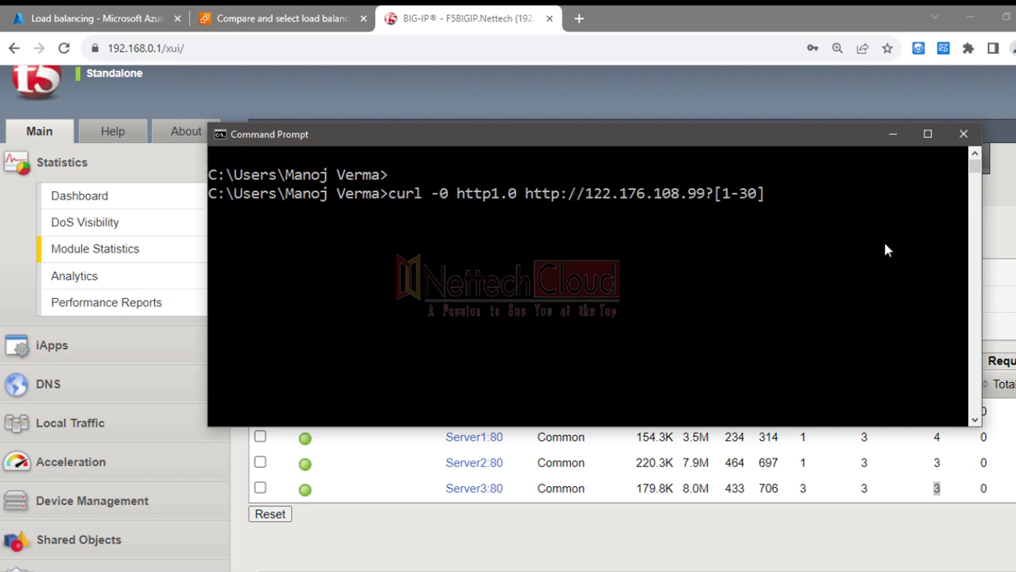
key("Return")
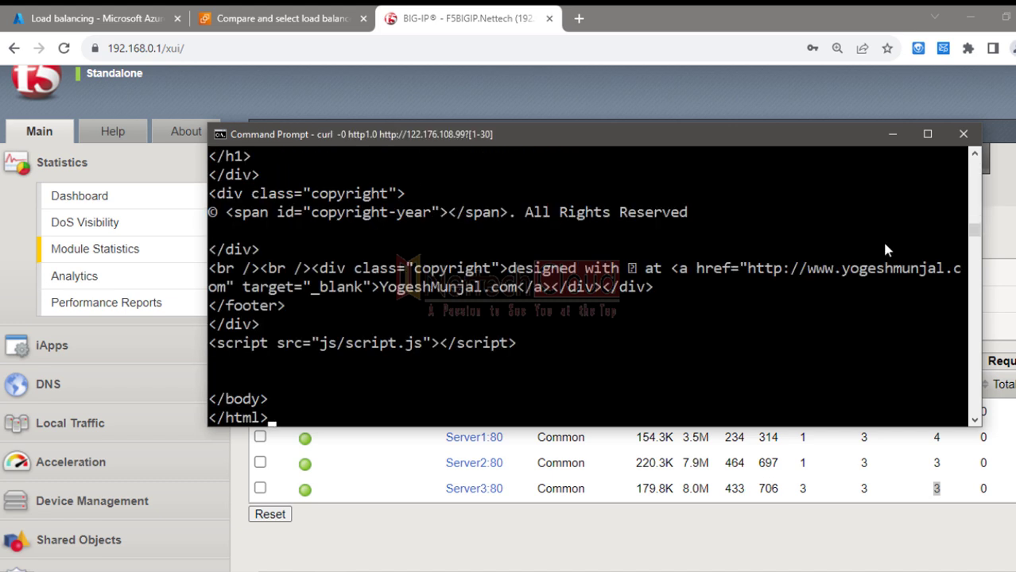
Step: Minimize the Command Prompt, refresh the pool statistics, expand HTTP_POOL and select the total connections of its members
left_click(891, 137)
left_click(549, 326)
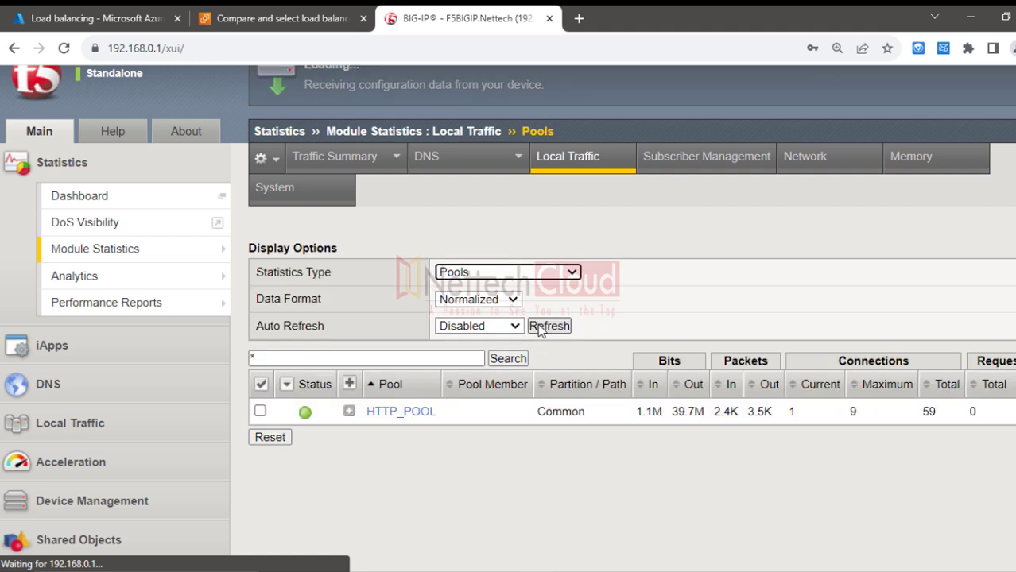
left_click(349, 411)
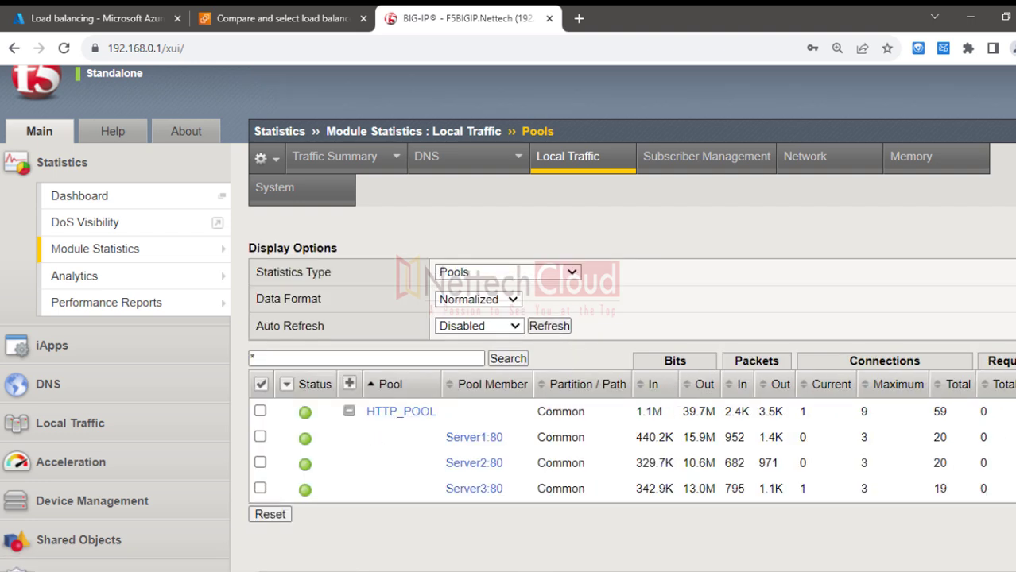
scroll(946, 413, "down", 1)
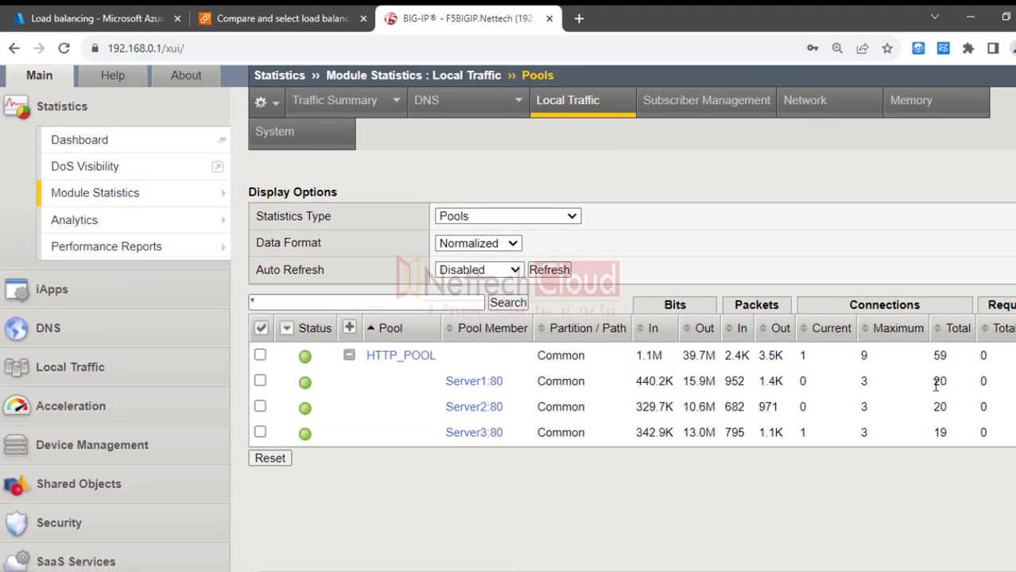
left_click_drag(933, 382, 951, 434)
left_click_drag(933, 381, 944, 409)
key("alt+Tab")
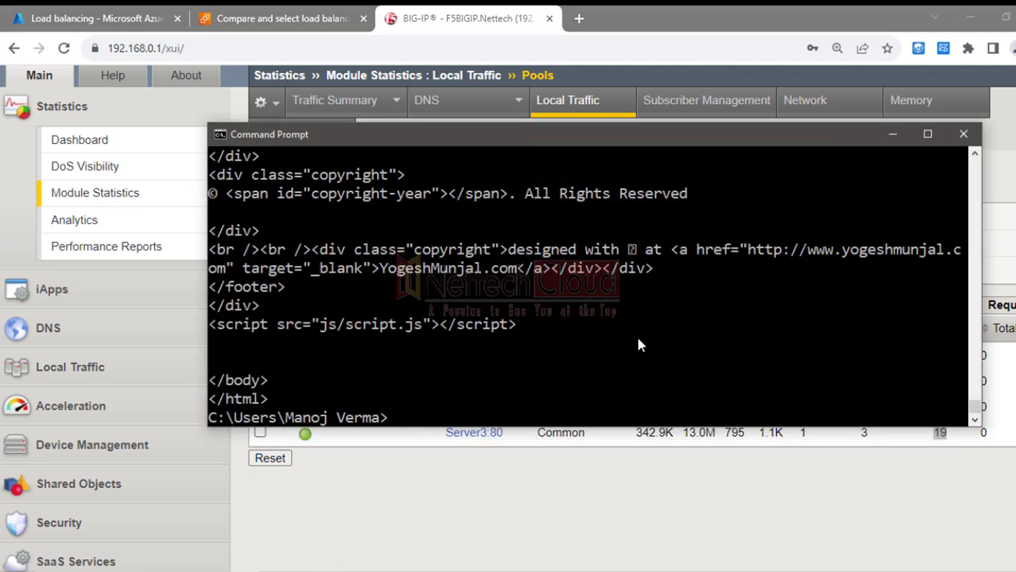
key("Up")
key("Return")
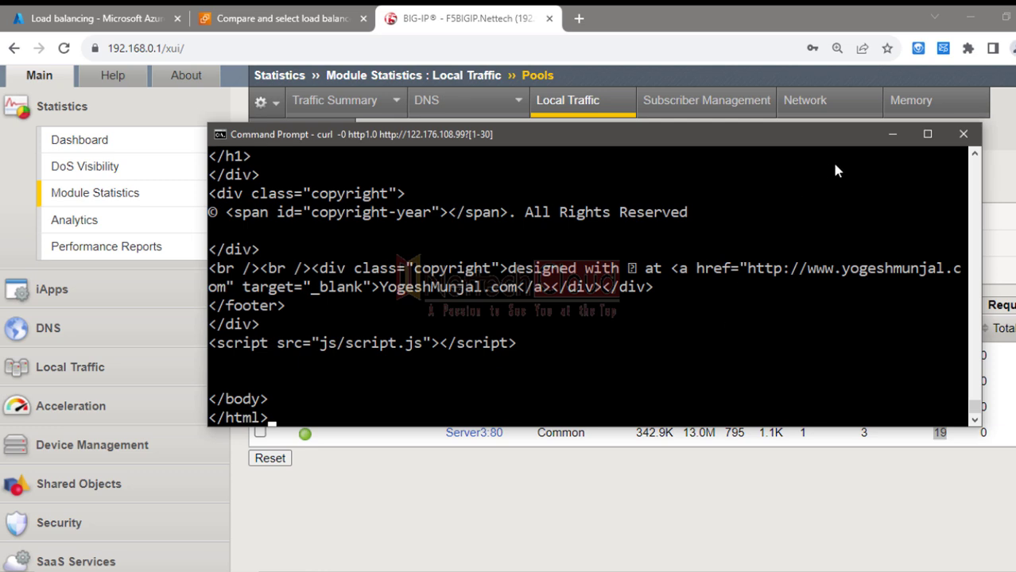
left_click(891, 135)
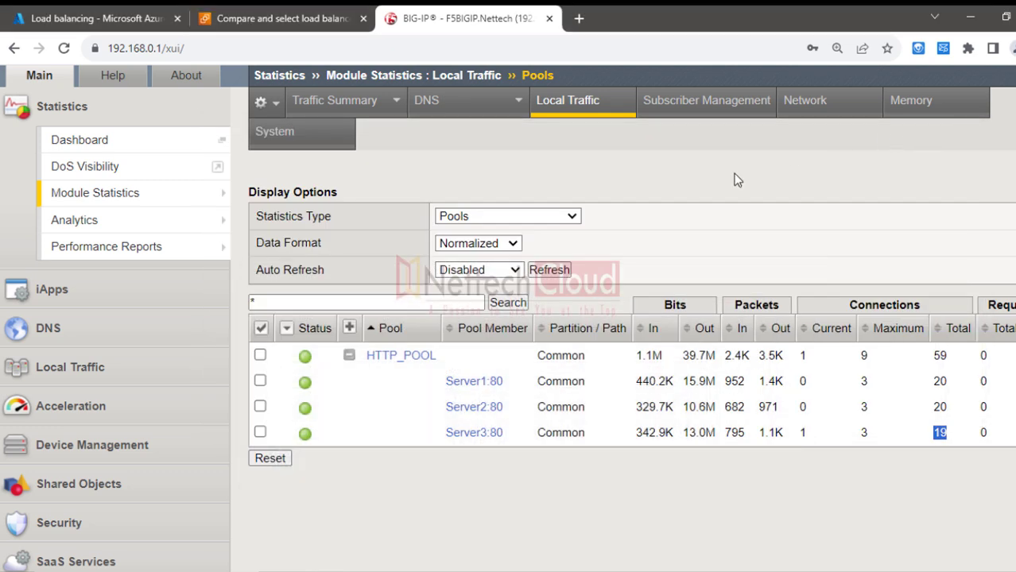
Step: Refresh the pool statistics three times, expanding HTTP_POOL after each refresh to check its members' connection totals
left_click(549, 271)
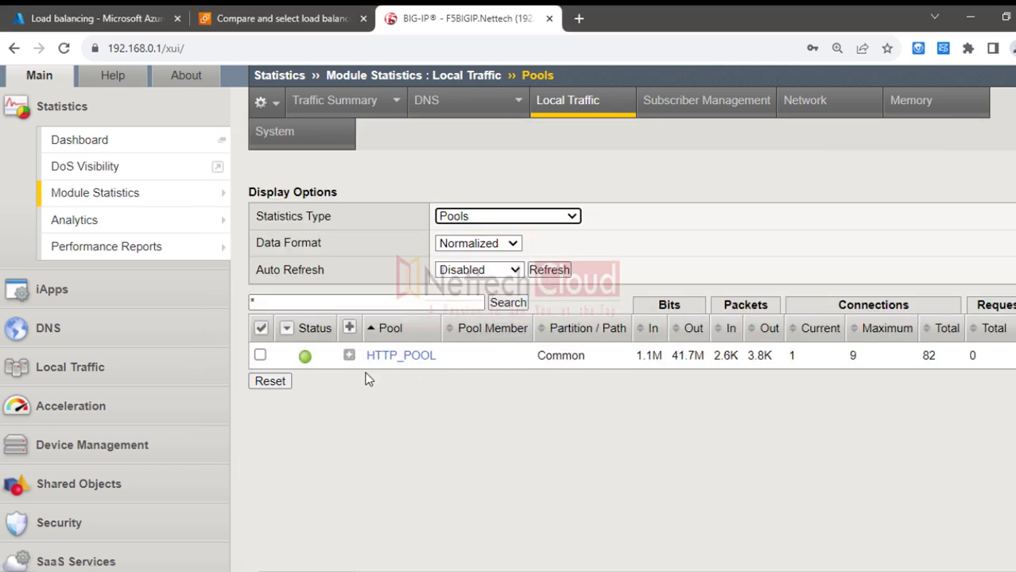
left_click(349, 356)
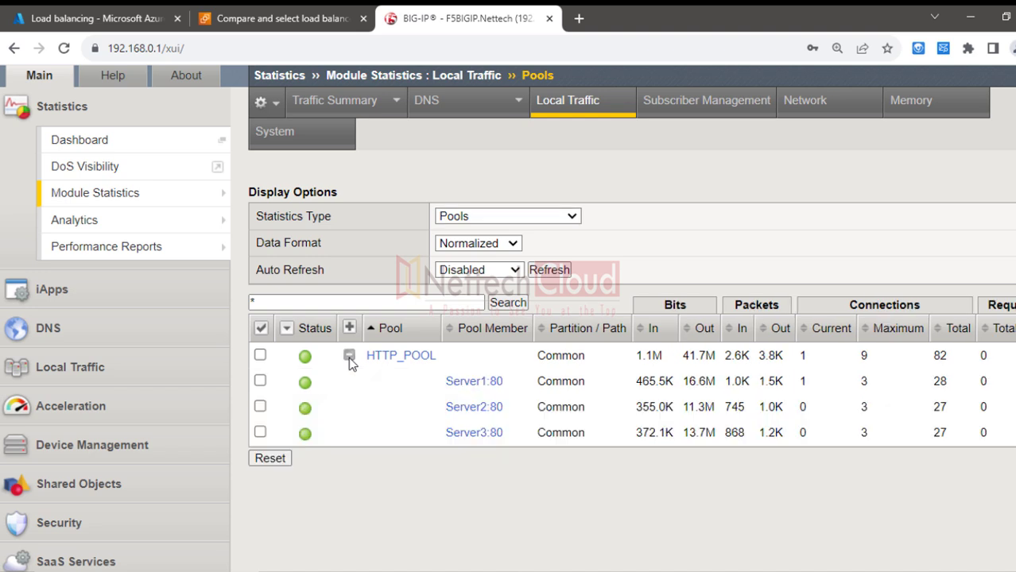
left_click(550, 271)
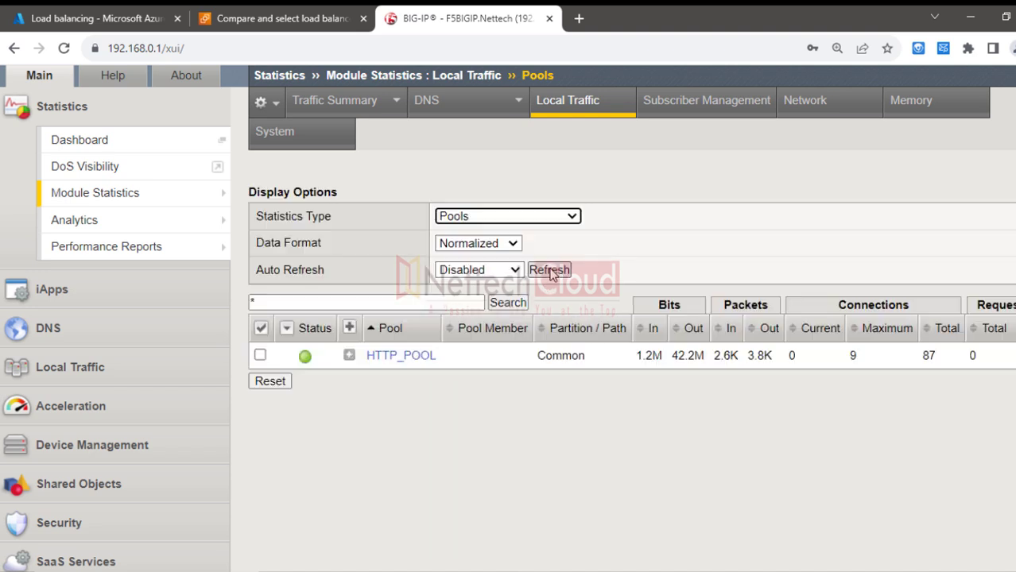
left_click(349, 356)
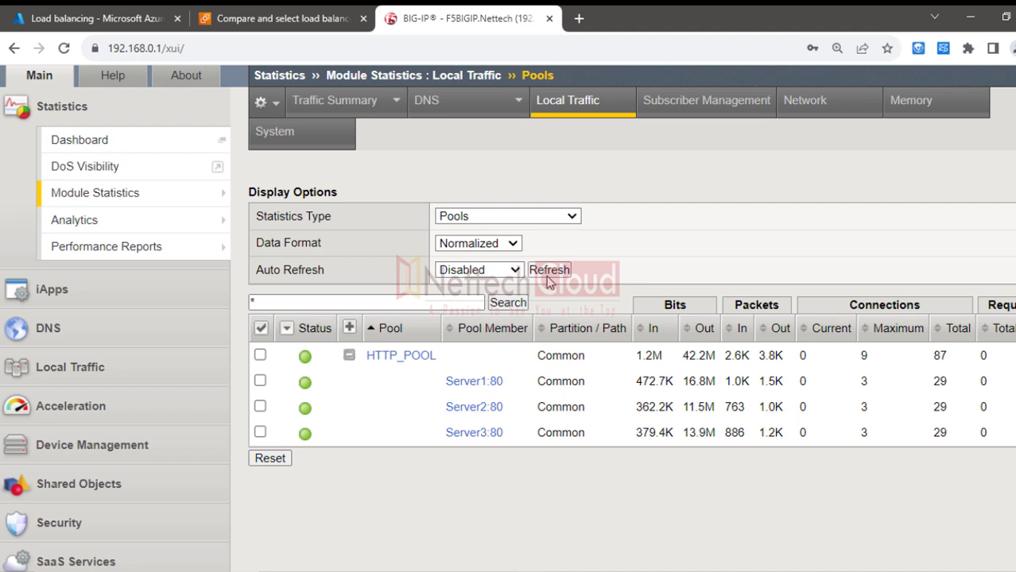
left_click(548, 271)
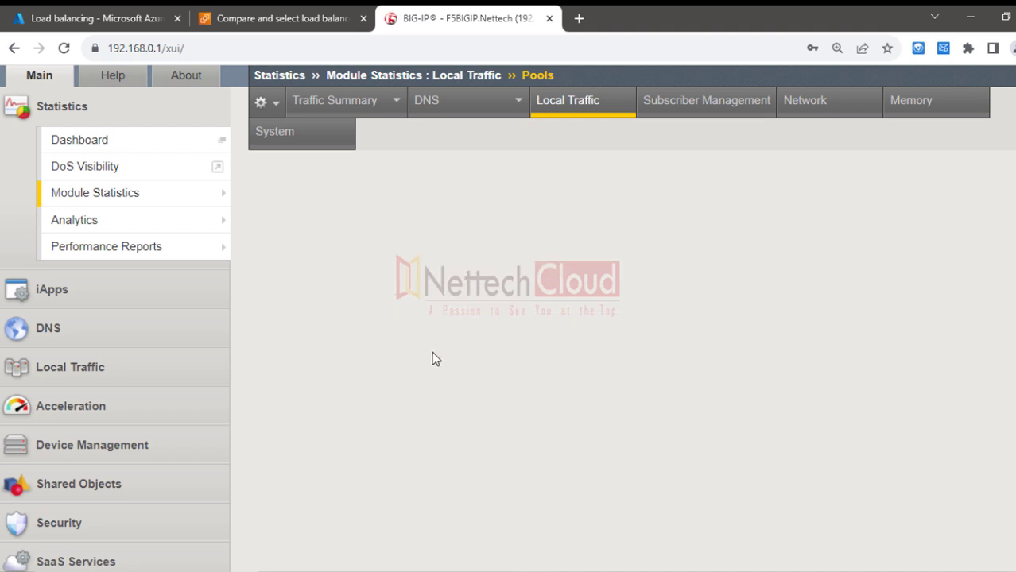
left_click(350, 356)
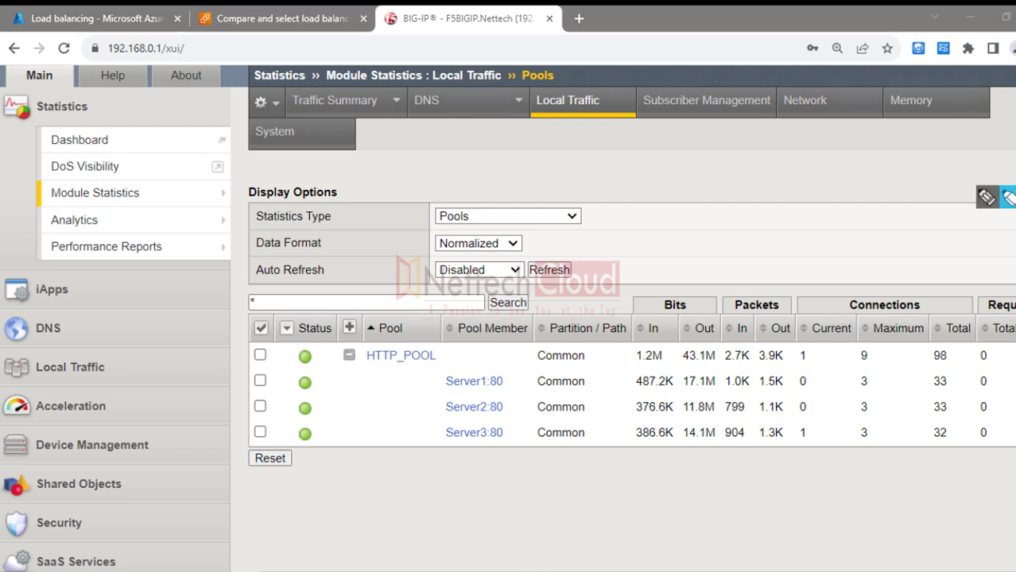
Step: Highlight the total connections values of HTTP_POOL and its three members, Server1:80, Server2:80 and Server3:80
left_click(939, 356)
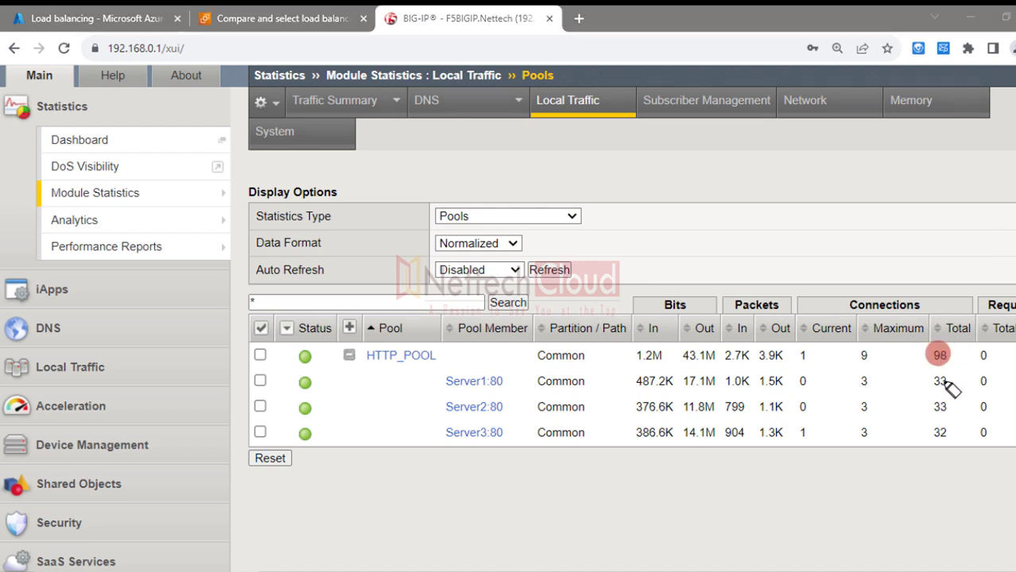
left_click(940, 381)
left_click(940, 406)
left_click(941, 430)
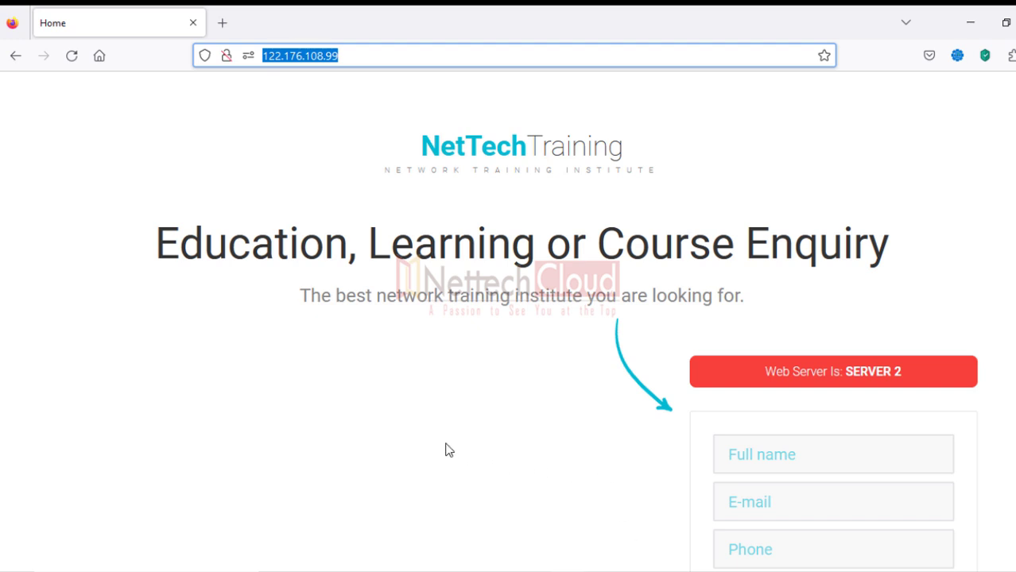
Step: Switch to Firefox and reload the test website at 122.176.108.99
left_click(447, 447)
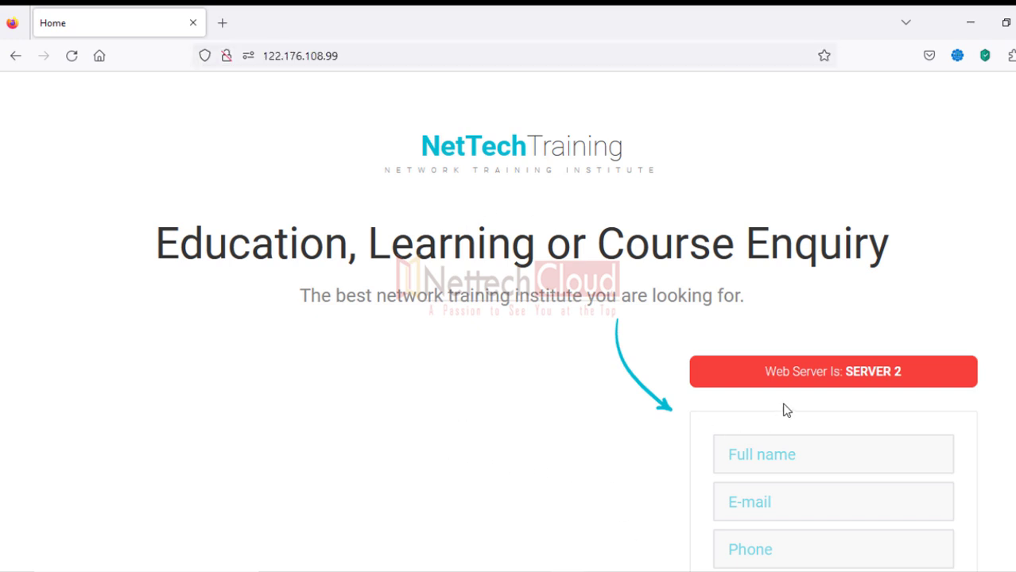
key("F5")
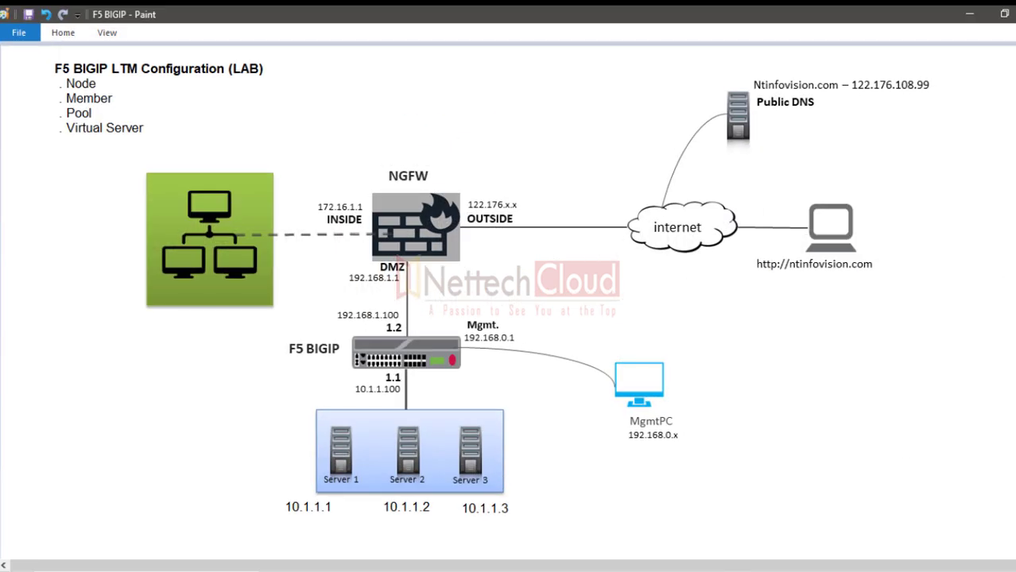
Step: Switch to the Paint network diagram, highlight the three servers, their links to the F5 BIGIP and the device itself, and clear the highlights
left_click(993, 197)
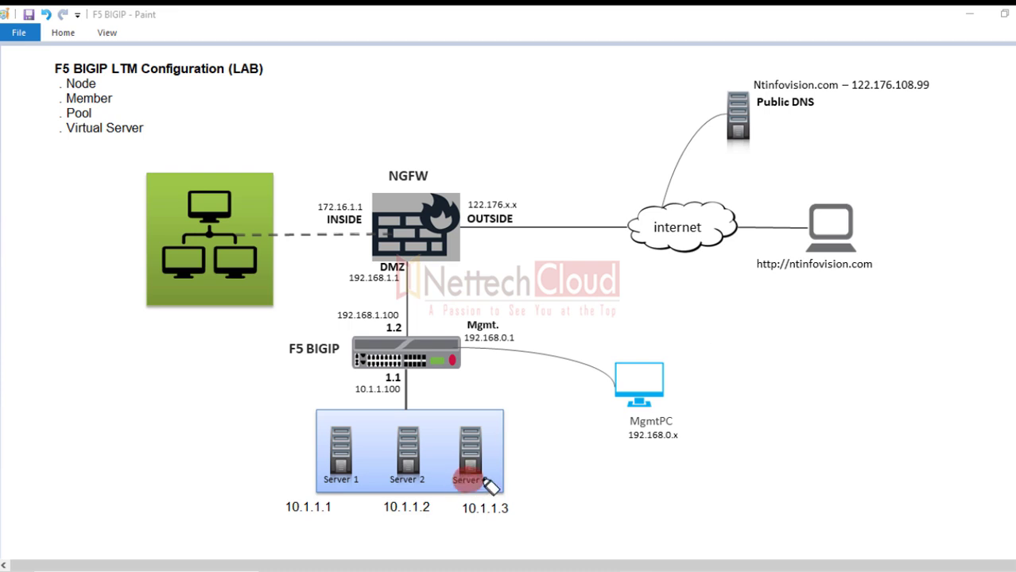
left_click_drag(488, 486, 477, 471)
mouse_move(417, 486)
left_mouse_down()
mouse_move(408, 480)
mouse_move(421, 476)
left_mouse_up()
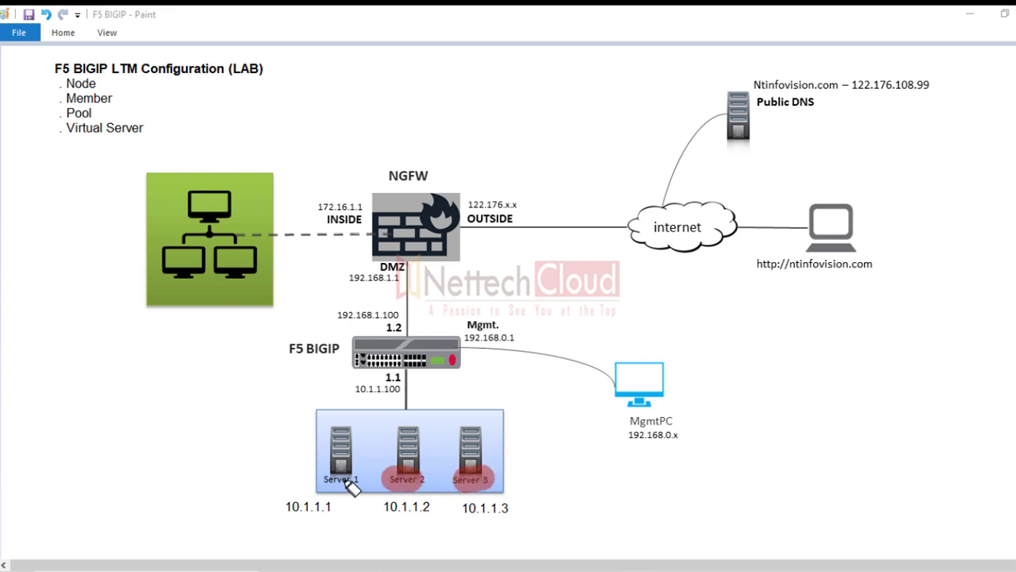
mouse_move(350, 487)
left_mouse_down()
mouse_move(332, 490)
mouse_move(355, 476)
left_mouse_up()
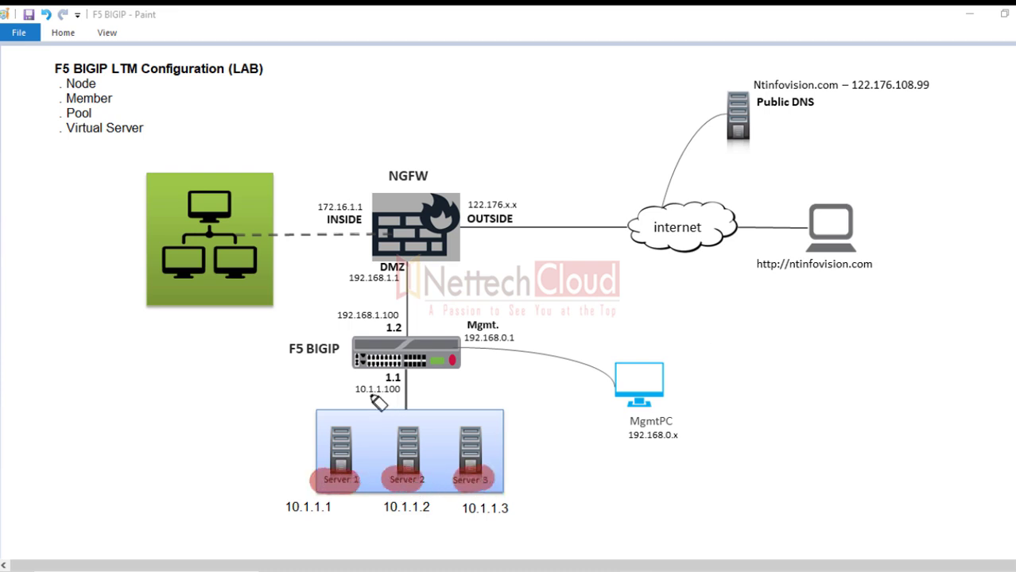
mouse_move(401, 366)
left_mouse_down()
mouse_move(353, 434)
mouse_move(413, 417)
mouse_move(421, 375)
mouse_move(488, 428)
left_mouse_up()
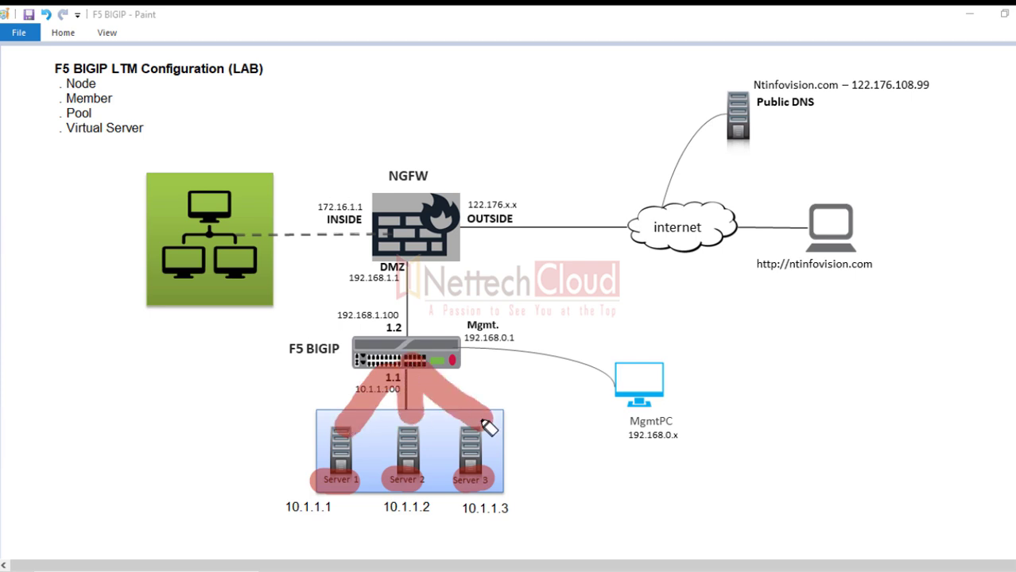
mouse_move(354, 340)
left_mouse_down()
mouse_move(472, 351)
mouse_move(471, 372)
mouse_move(359, 374)
mouse_move(345, 341)
left_mouse_up()
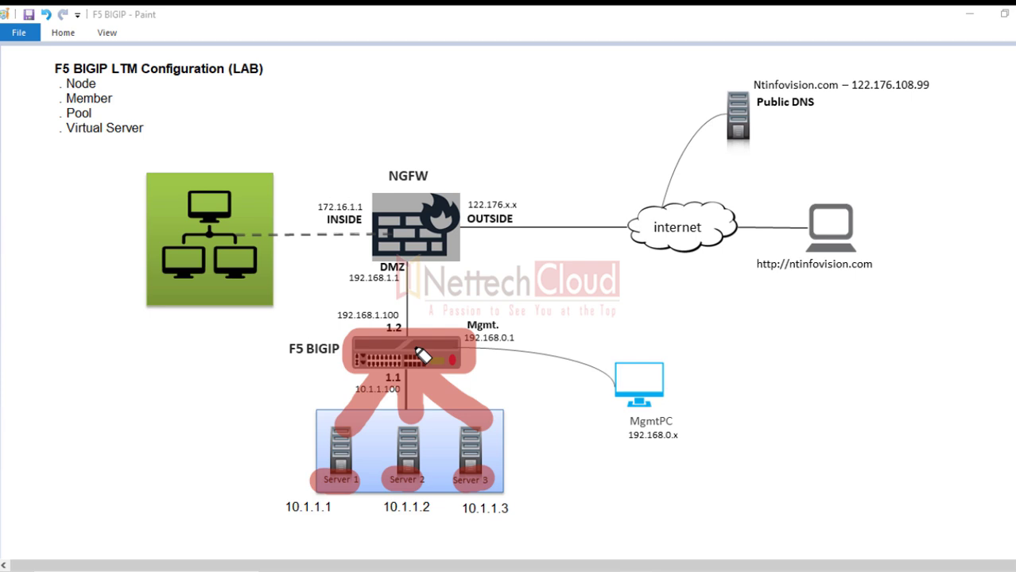
key("Escape")
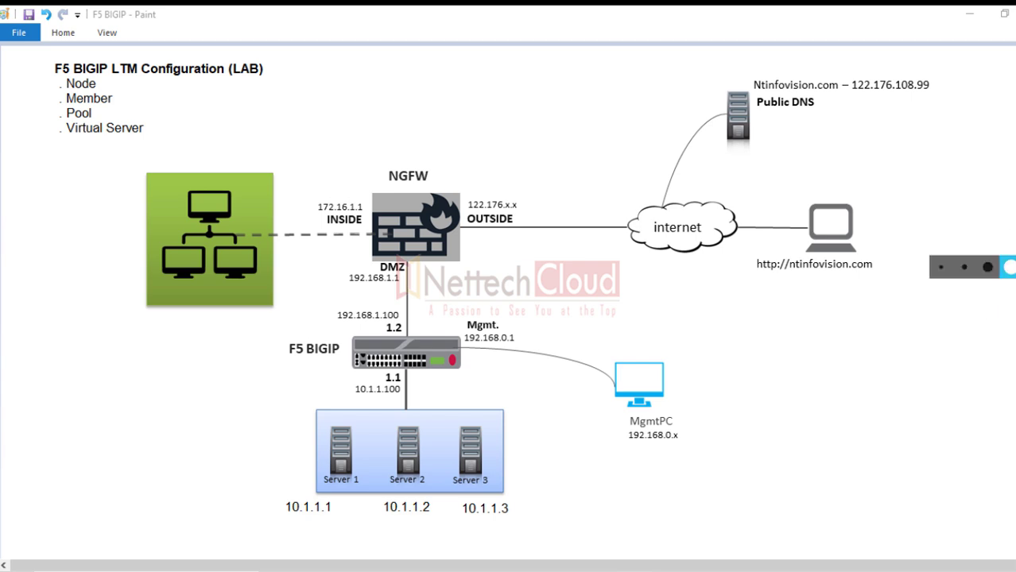
left_click(953, 270)
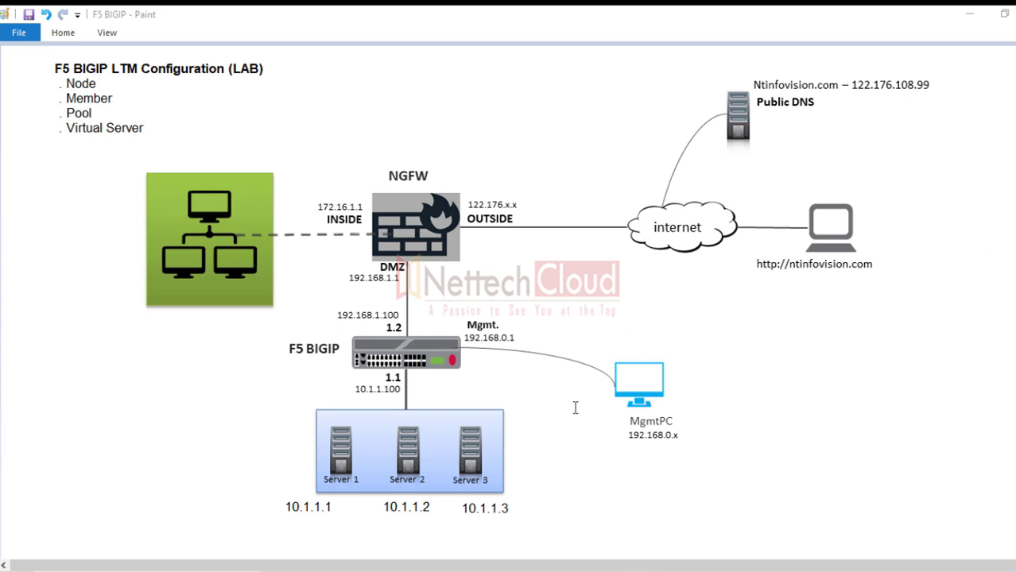
Step: Switch back to Chrome and open nettechcloud.com in the tab holding the load balancer comparison page
left_click(534, 571)
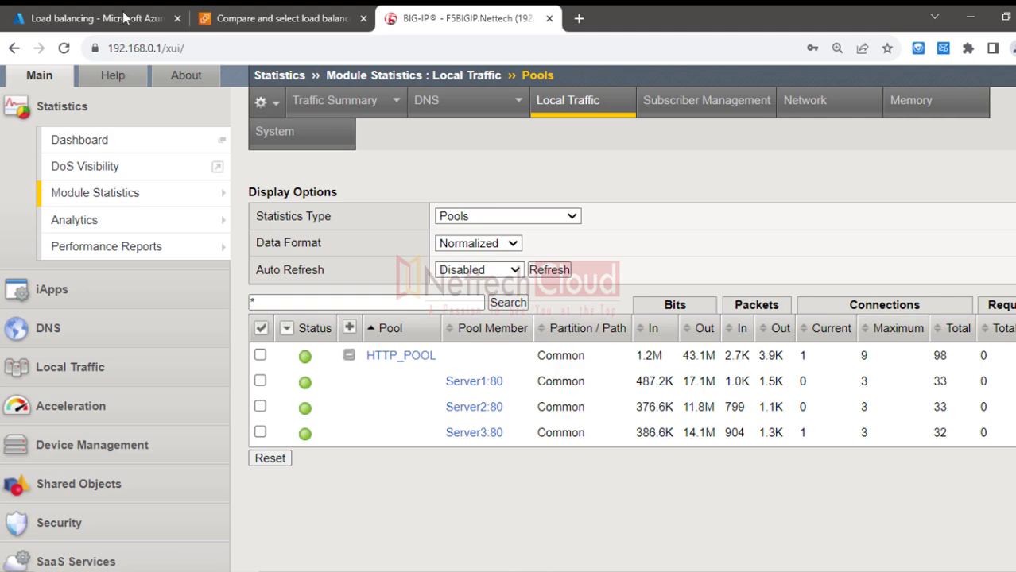
left_click(227, 23)
left_click(211, 48)
type("nettechcloud.com")
key("Return")
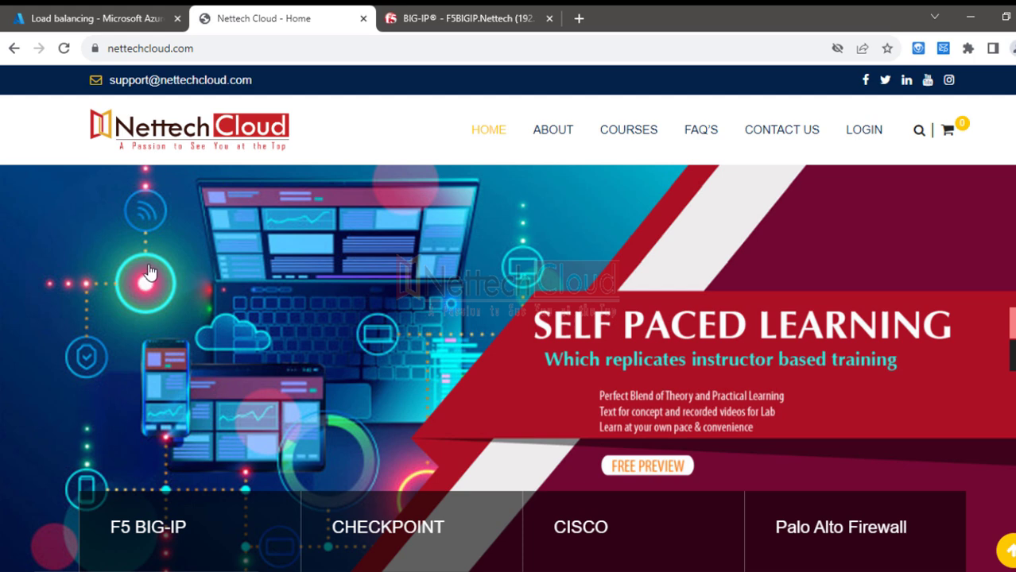
Step: Open the Troubleshooting F5 BIG-IP course page from the site's F5 BIG-IP courses
mouse_move(624, 137)
mouse_move(632, 183)
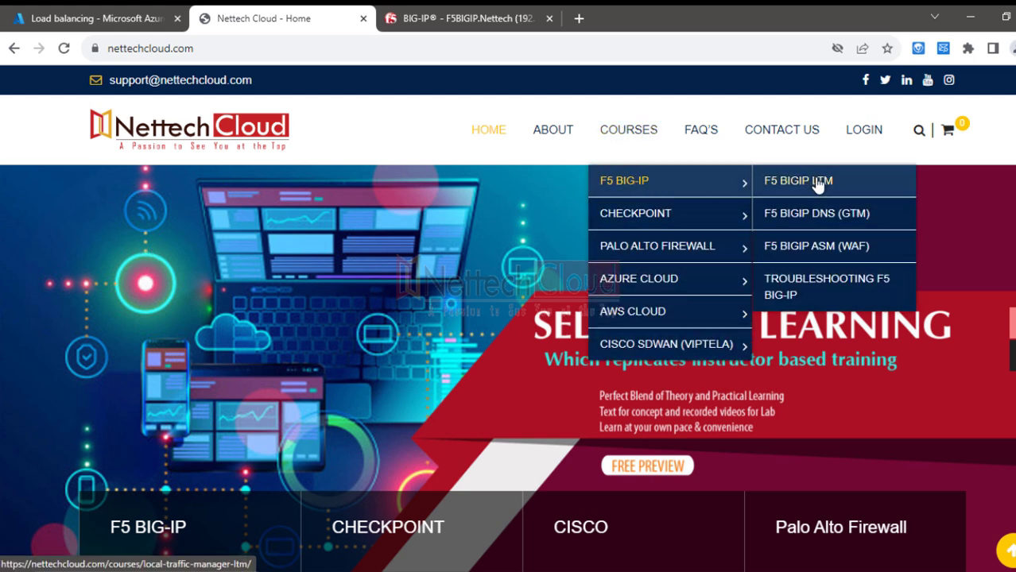
left_click(823, 294)
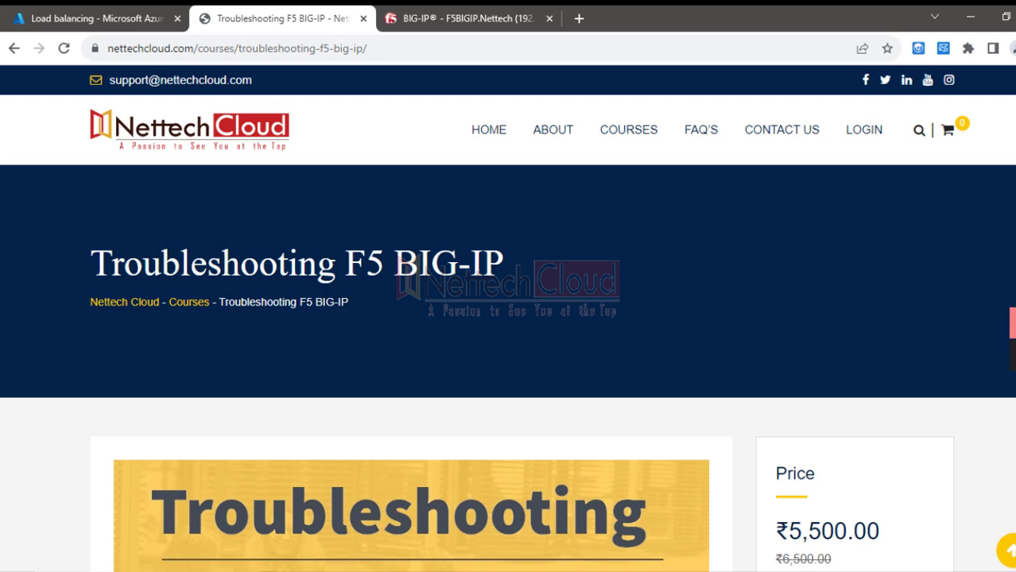
Step: Open the Troubleshooting F5 BIG-IP course's curriculum and examine its list of troubleshooting tickets
scroll(509, 318, "down", 5)
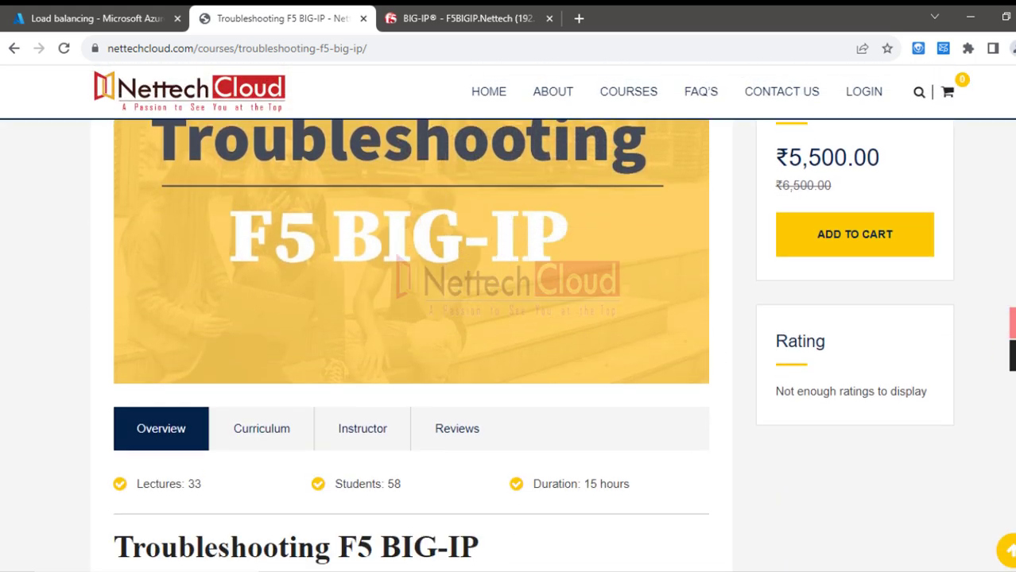
scroll(771, 486, "down", 3)
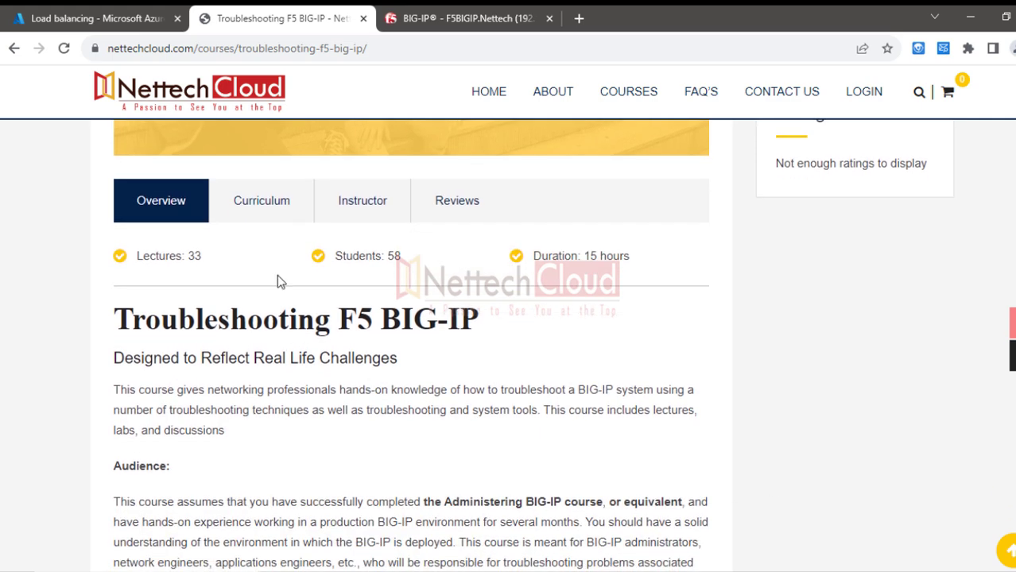
left_click(263, 208)
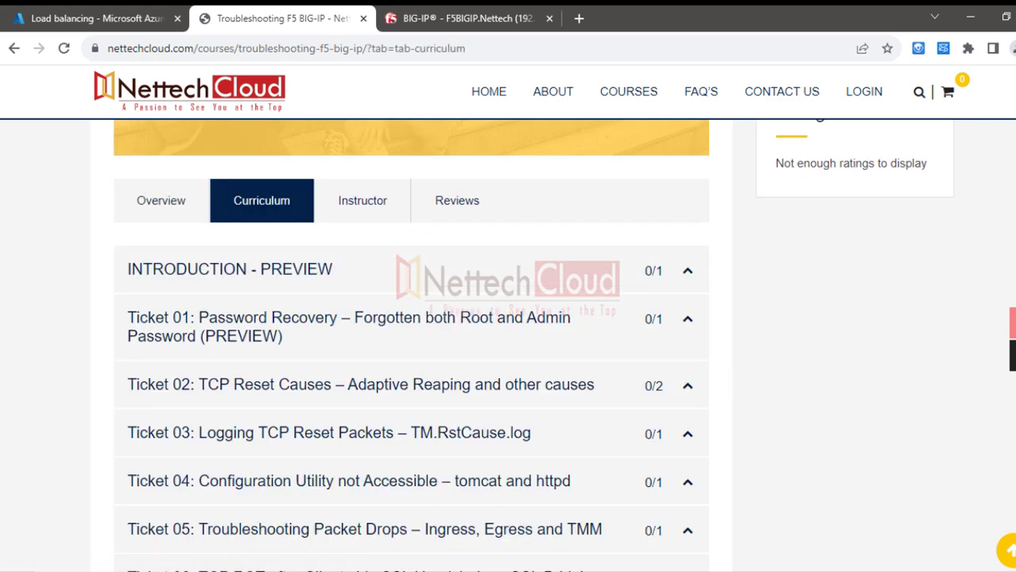
scroll(296, 348, "down", 3)
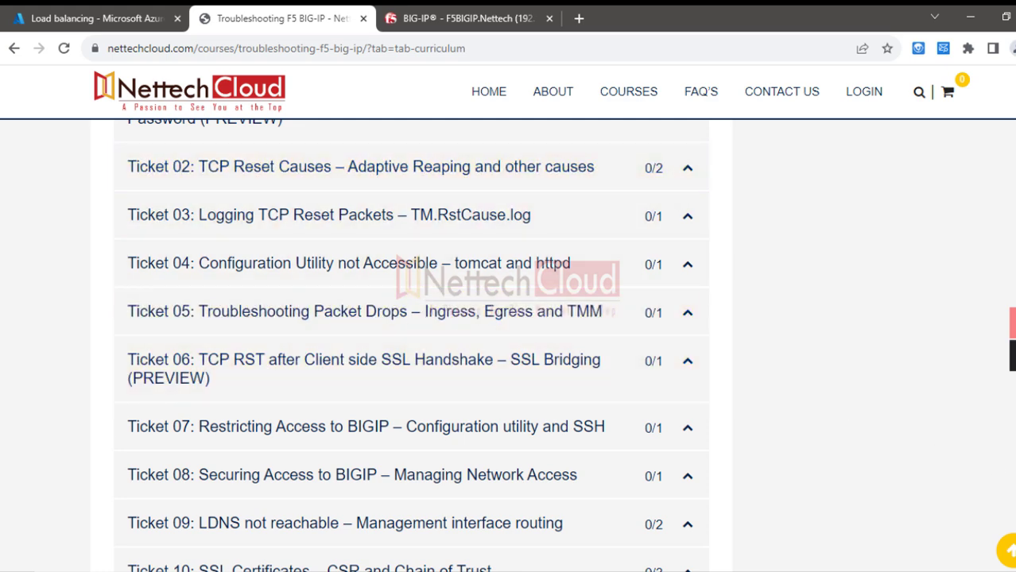
scroll(452, 385, "down", 2)
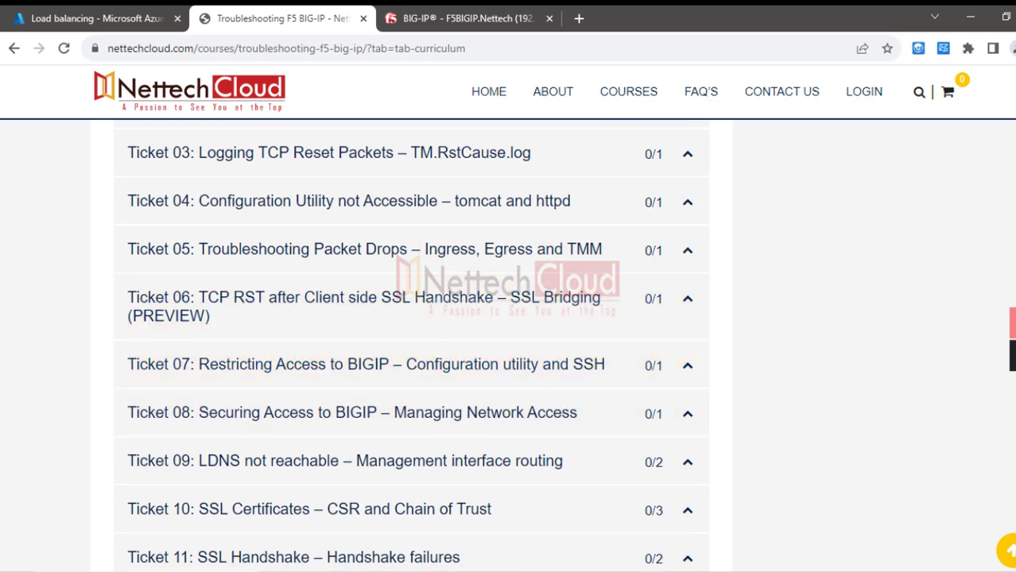
scroll(410, 345, "down", 5)
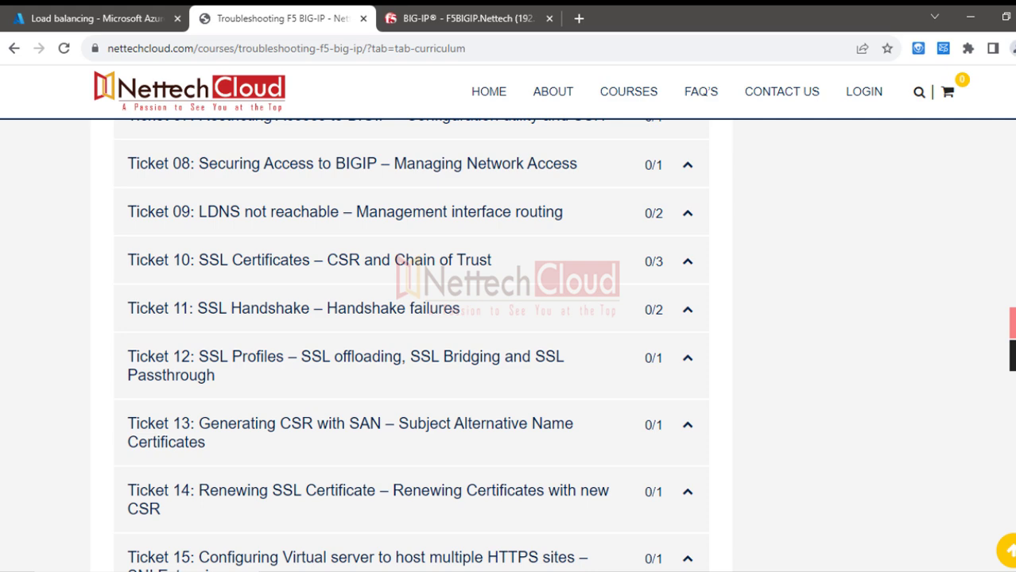
scroll(412, 349, "down", 5)
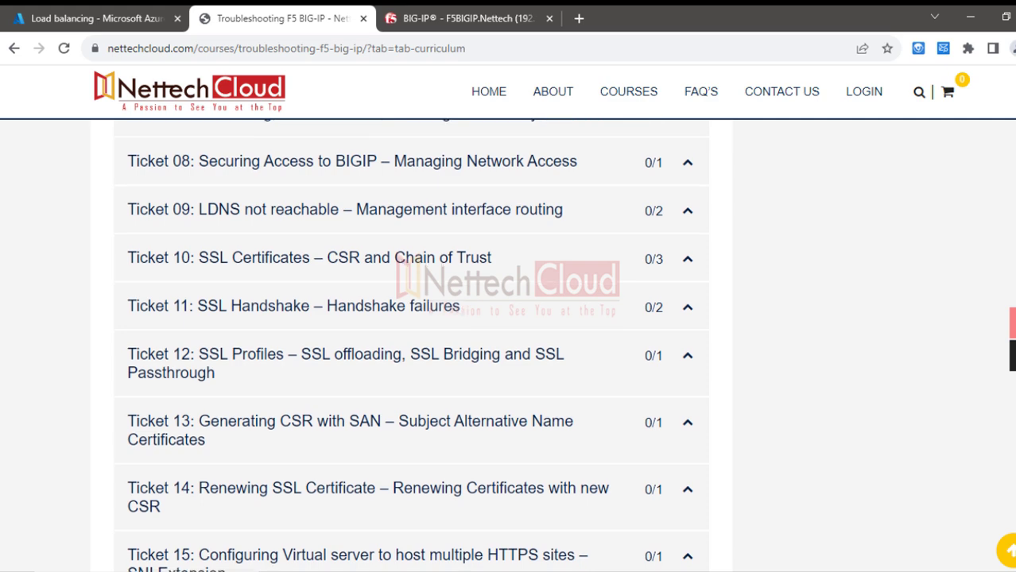
scroll(412, 349, "down", 3)
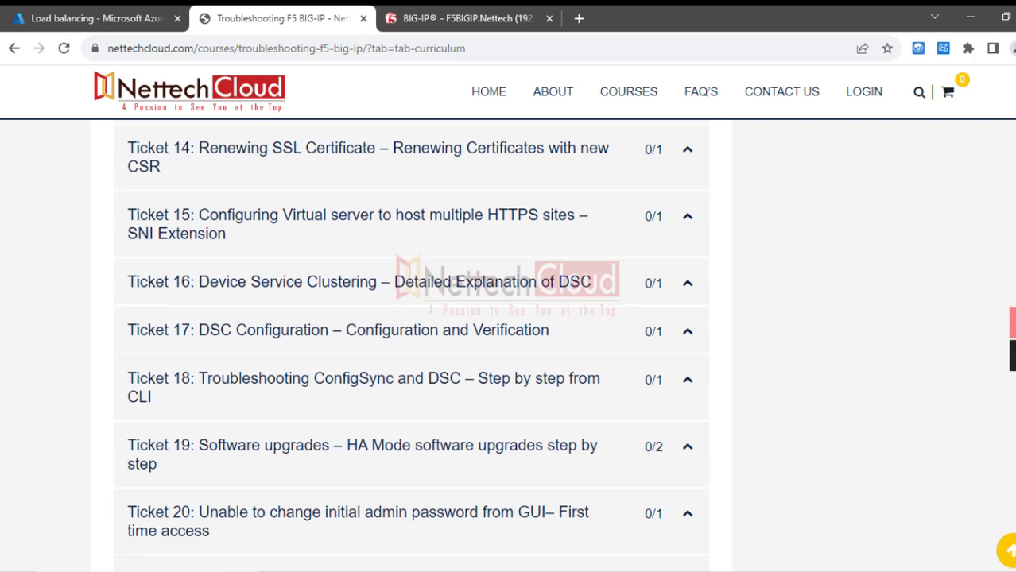
Step: Highlight the DSC Configuration, Troubleshooting ConfigSync and DSC, and Software upgrades titles of Tickets 17 to 19, and clear the highlights
left_click(1009, 199)
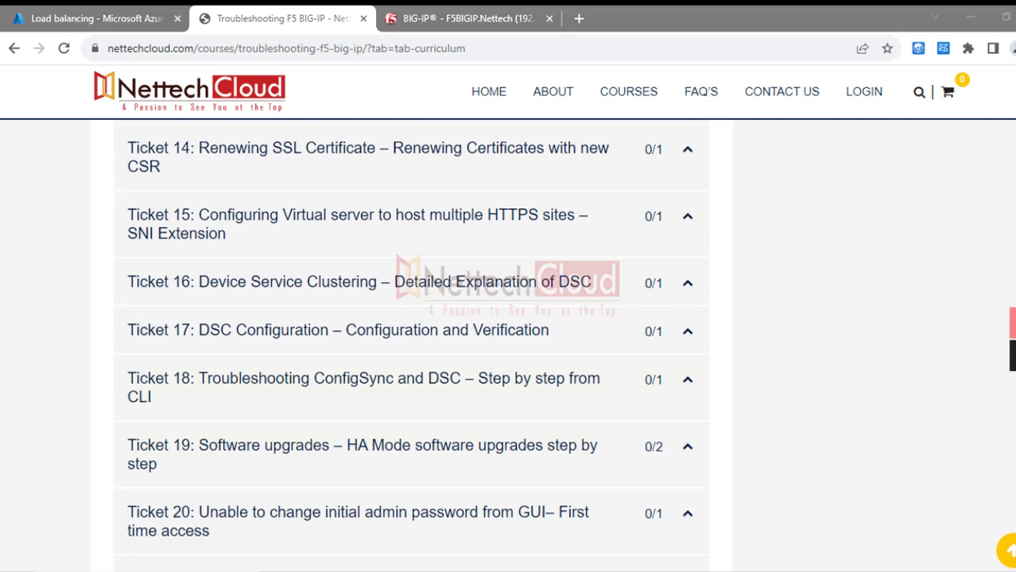
left_click(1008, 270)
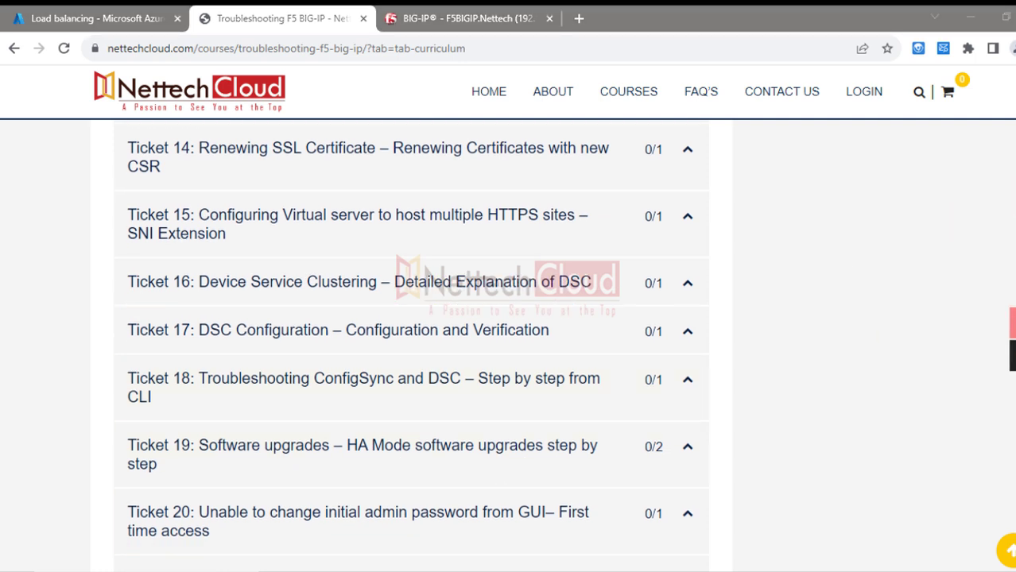
left_click(203, 329)
left_click_drag(227, 334, 503, 340)
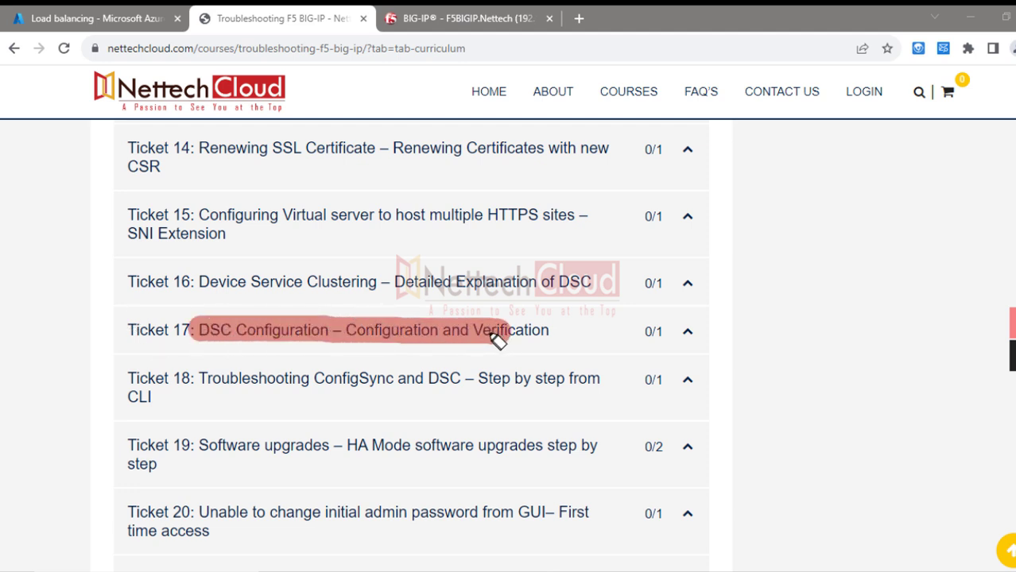
left_click_drag(200, 380, 465, 381)
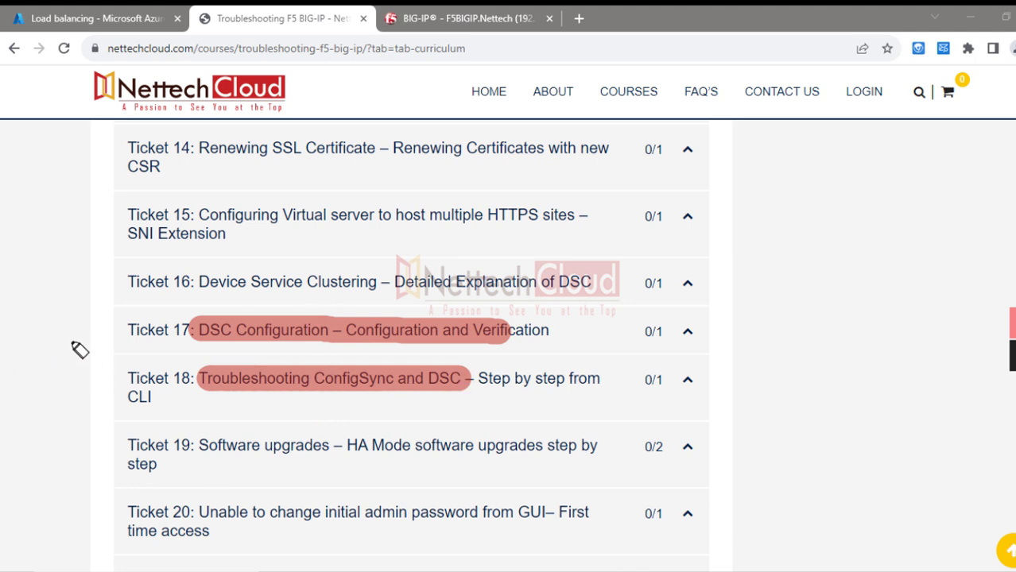
mouse_move(194, 449)
left_mouse_down()
mouse_move(329, 458)
mouse_move(308, 446)
mouse_move(134, 449)
mouse_move(133, 465)
mouse_move(325, 470)
mouse_move(337, 459)
mouse_move(313, 447)
left_mouse_up()
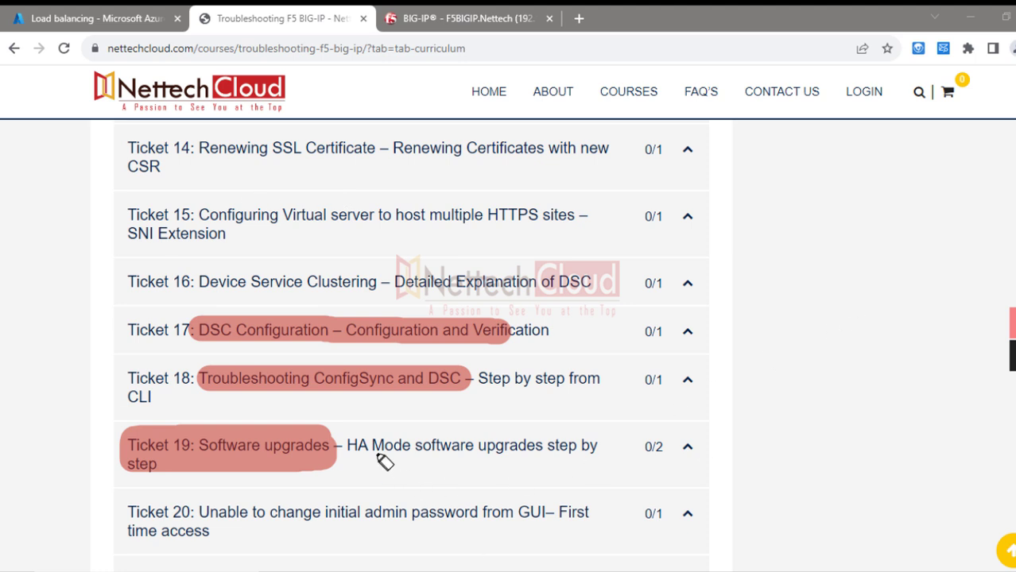
left_click(1008, 353)
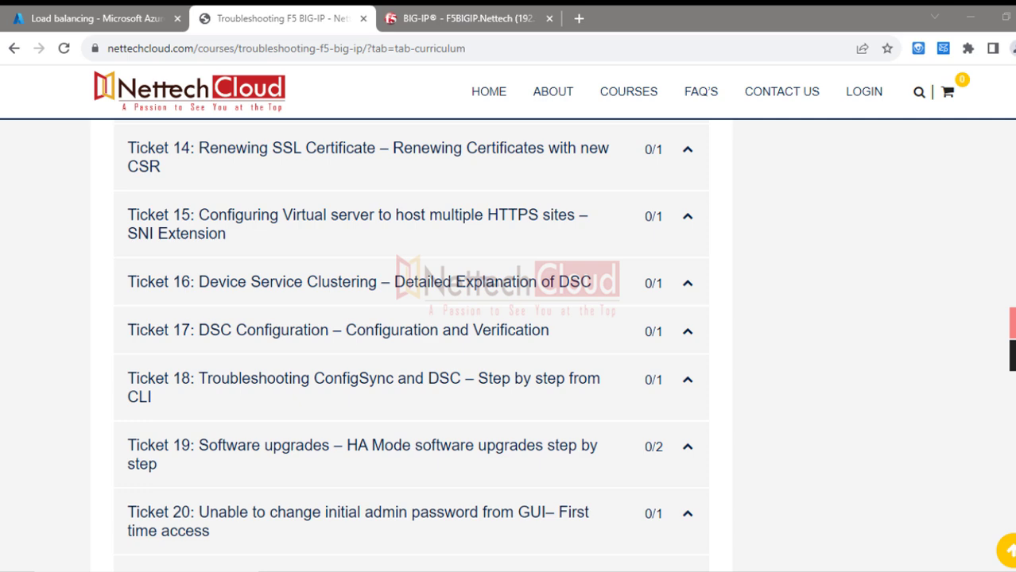
scroll(411, 342, "up", 10)
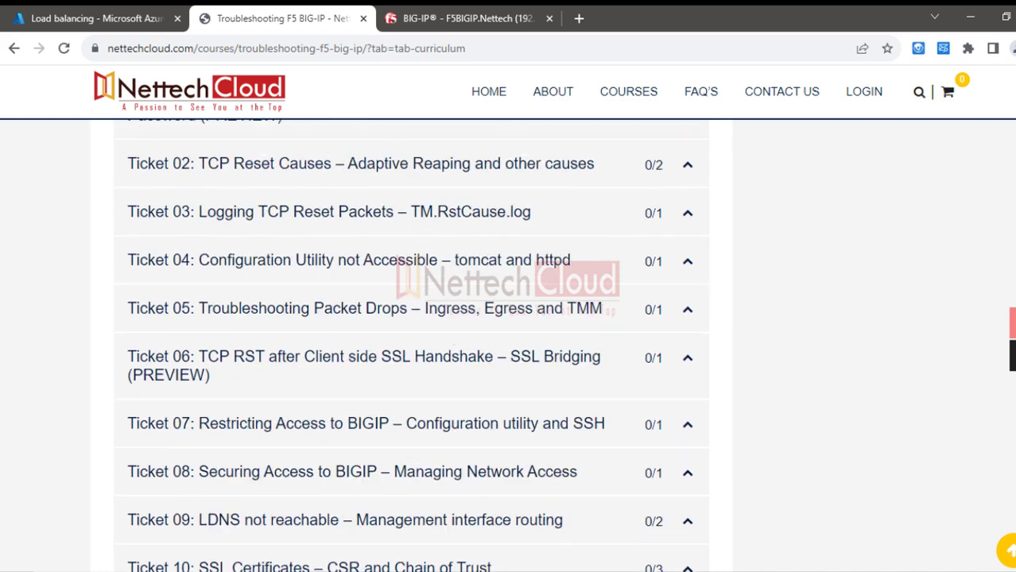
scroll(411, 341, "up", 5)
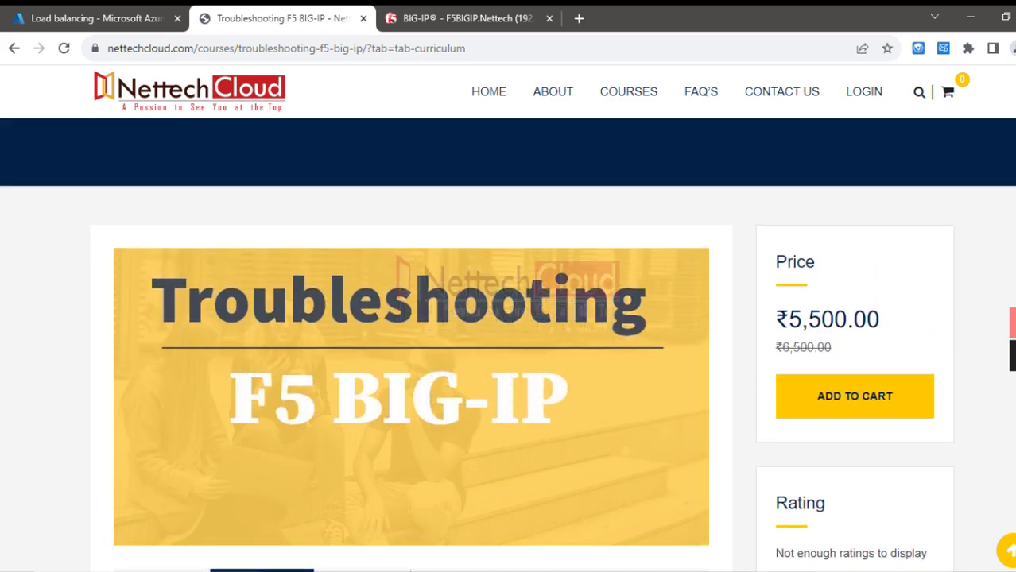
scroll(411, 342, "down", 8)
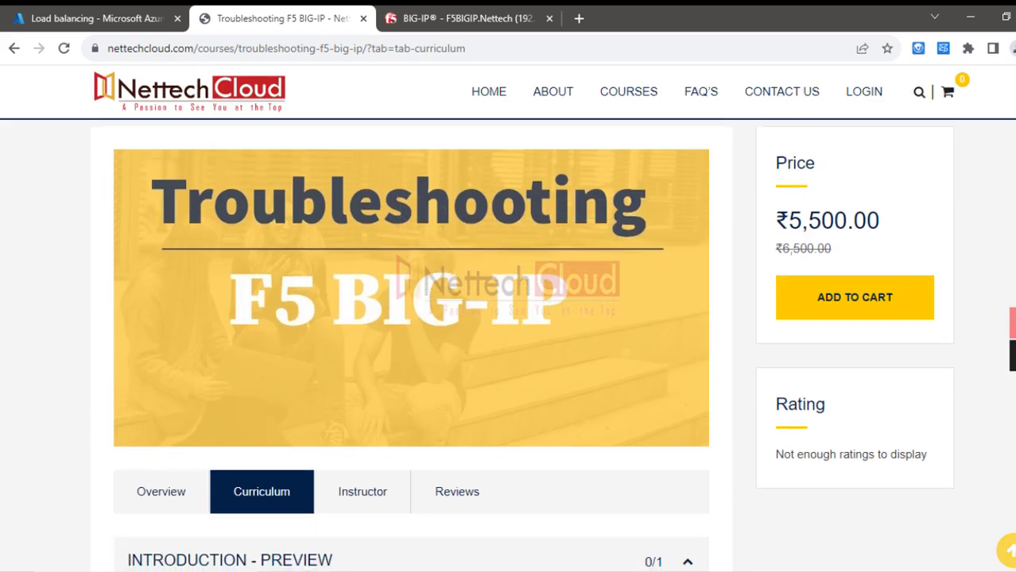
scroll(410, 342, "down", 2)
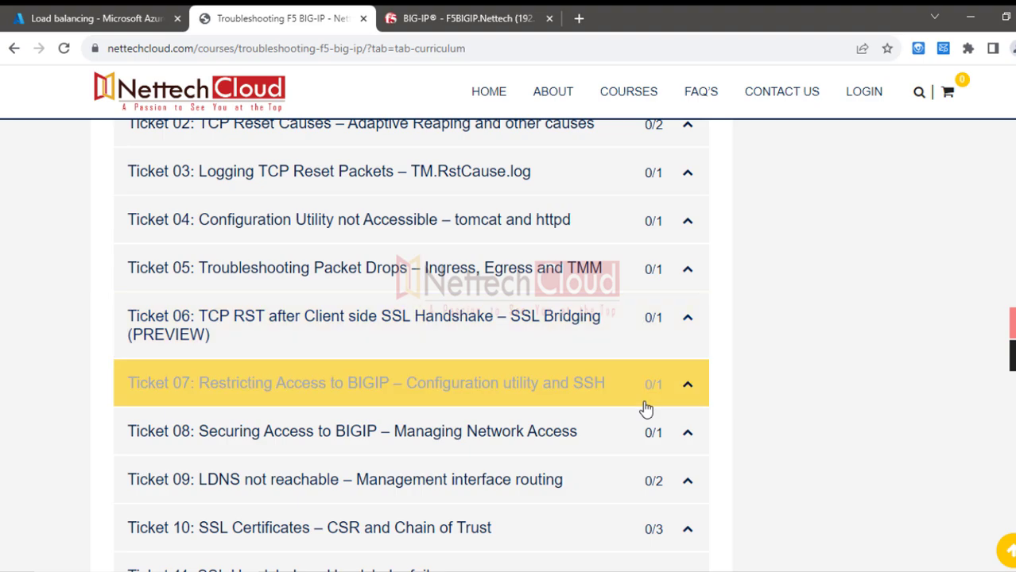
Step: Switch to the Paint network diagram and mark Server 1, Server 2 and Server 3 with the thinnest red annotation pen
left_click(733, 571)
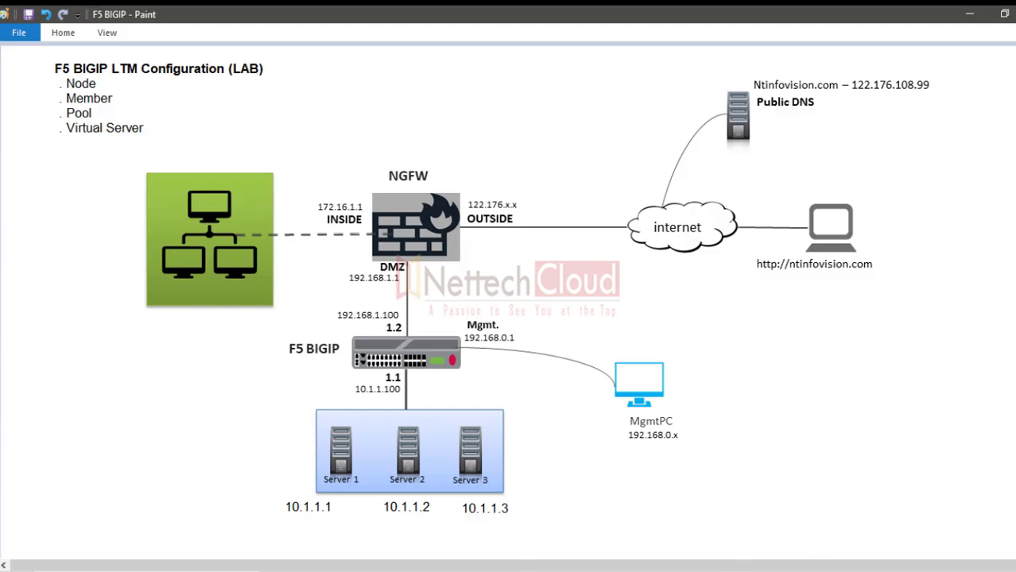
left_click(1014, 198)
left_click(991, 202)
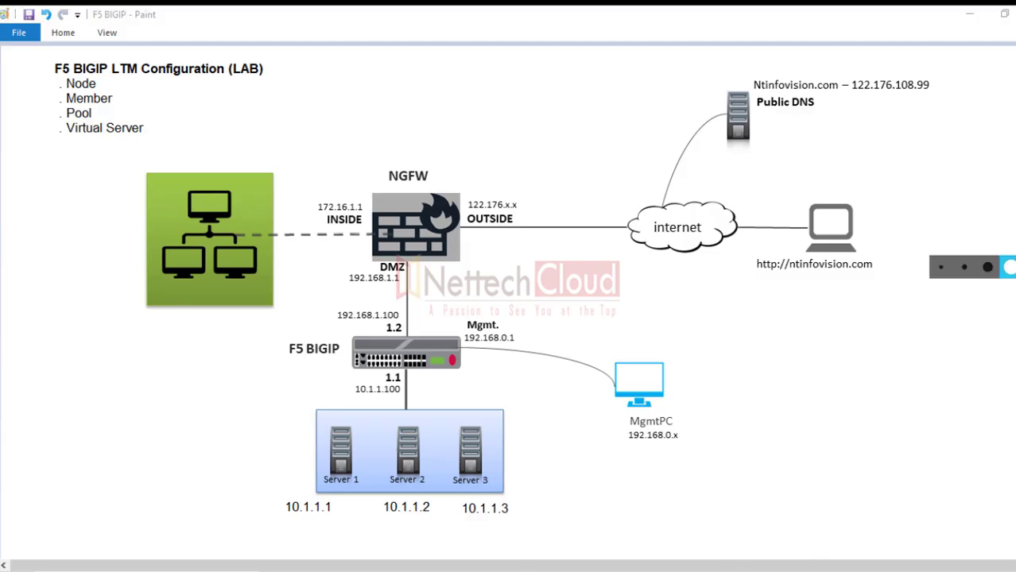
left_click(943, 267)
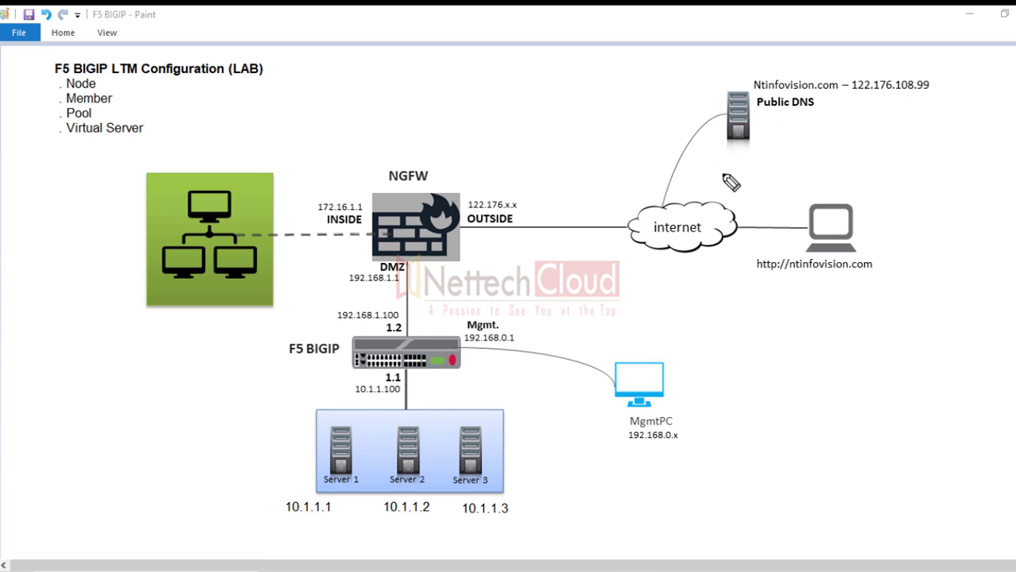
left_click_drag(327, 424, 363, 411)
left_click_drag(386, 422, 462, 420)
Step: Underline the client's ntinfovision.com URL and the address 122.176.108.99 in red, and underline and circle the Public DNS label
left_click_drag(809, 279, 864, 279)
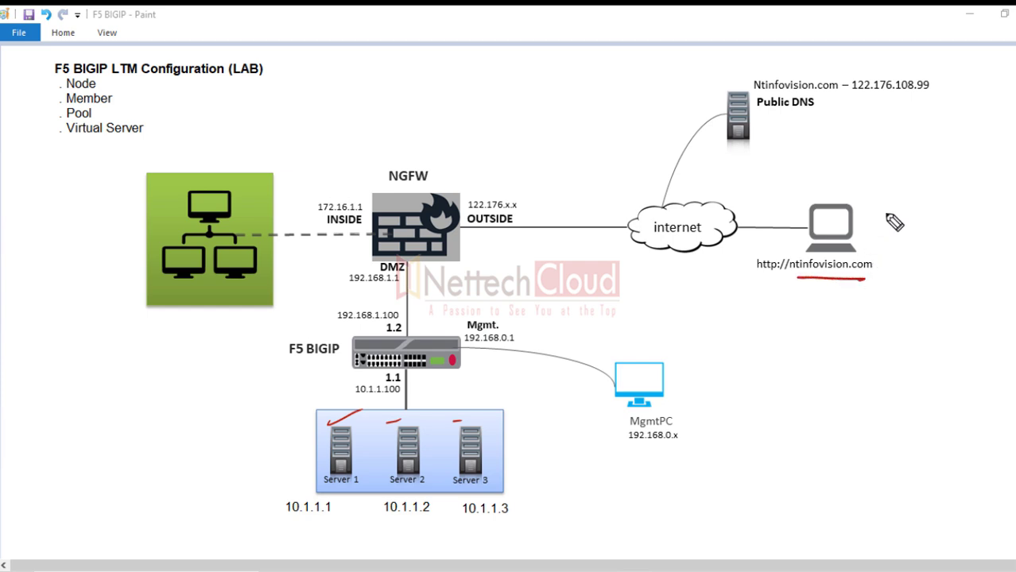
left_click_drag(855, 101, 925, 100)
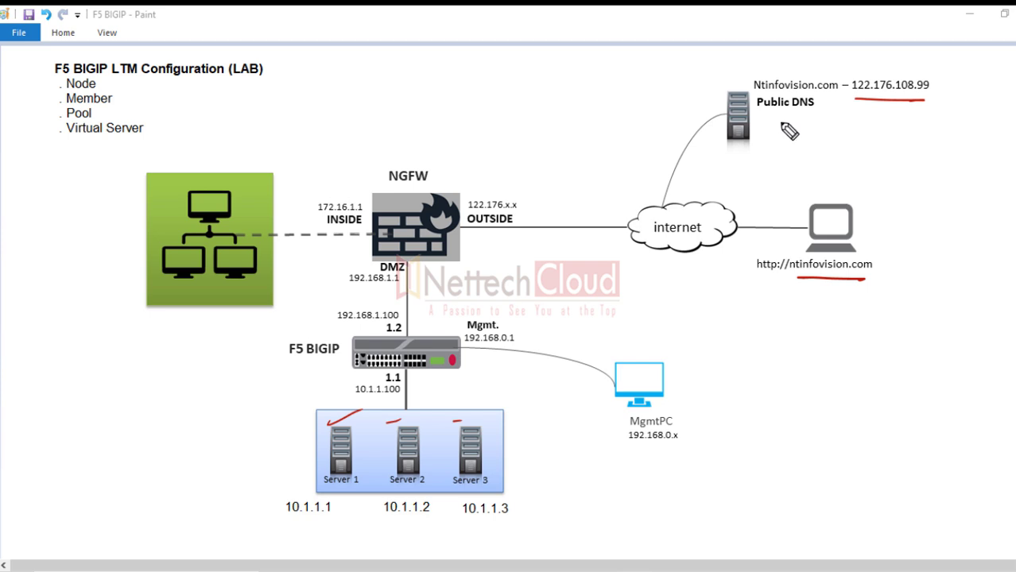
mouse_move(769, 119)
left_mouse_down()
mouse_move(807, 119)
mouse_move(754, 121)
mouse_move(844, 112)
mouse_move(813, 132)
left_mouse_up()
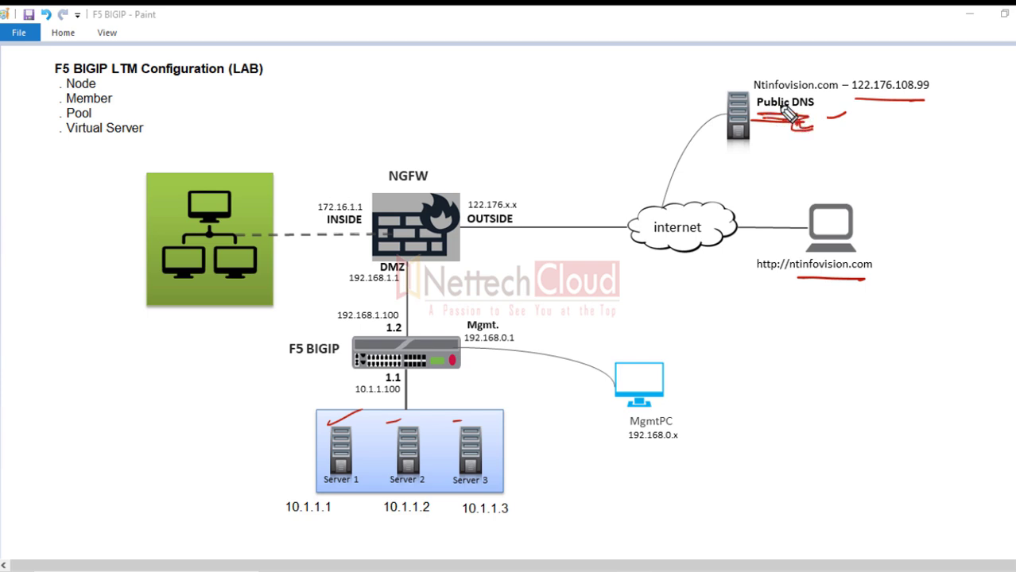
mouse_move(787, 111)
left_mouse_down()
mouse_move(783, 94)
mouse_move(730, 82)
left_mouse_up()
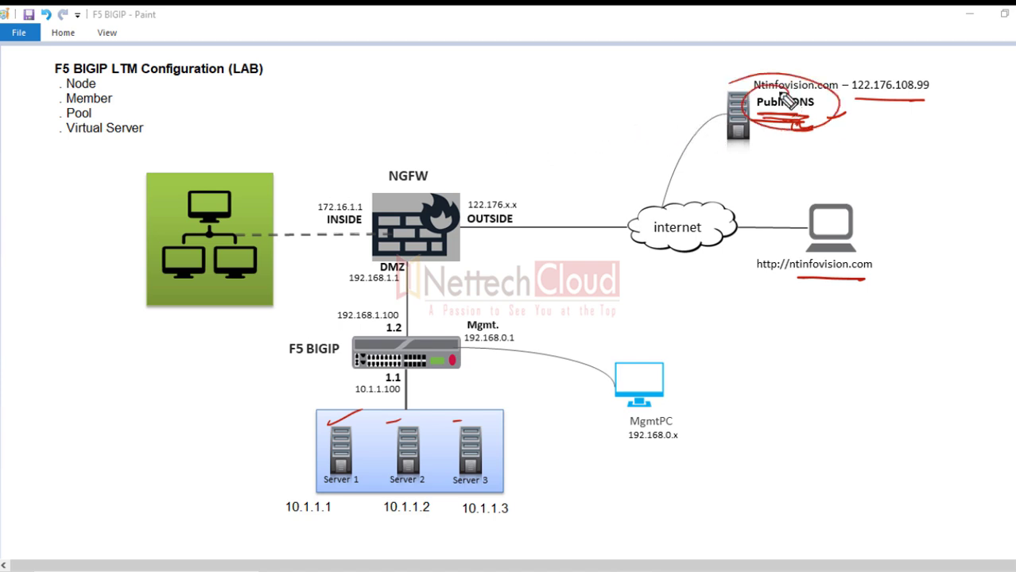
Step: Cross out the Public DNS server and draw a boxed F5 BIGIP DNS device linked to the internet cloud
left_click_drag(685, 147, 816, 67)
left_click_drag(696, 73, 825, 145)
left_click_drag(659, 203, 648, 86)
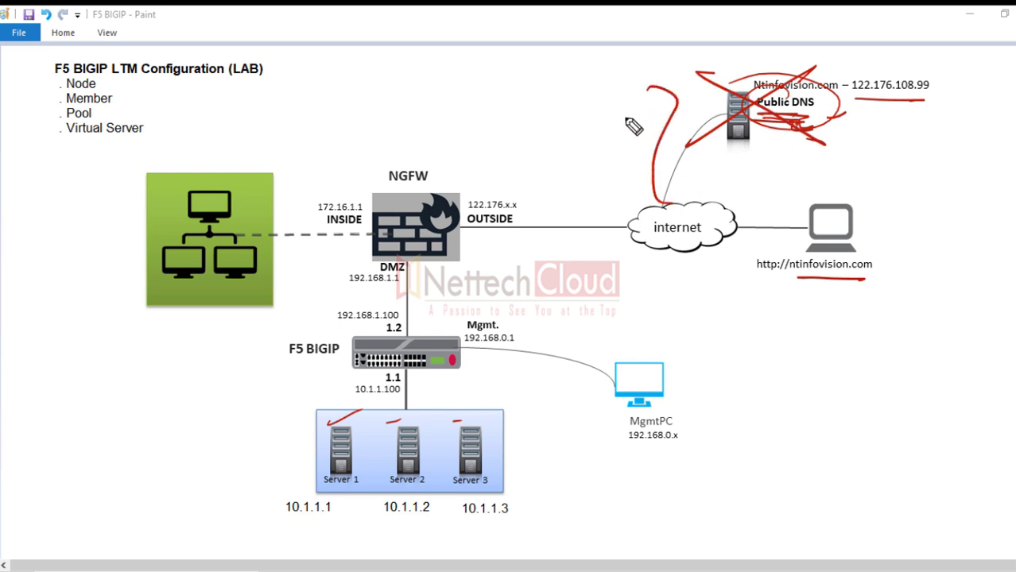
mouse_move(524, 111)
left_mouse_down()
mouse_move(527, 59)
mouse_move(521, 119)
left_mouse_up()
mouse_move(539, 70)
left_mouse_down()
mouse_move(540, 102)
mouse_move(571, 75)
mouse_move(549, 102)
mouse_move(641, 82)
mouse_move(662, 90)
left_mouse_up()
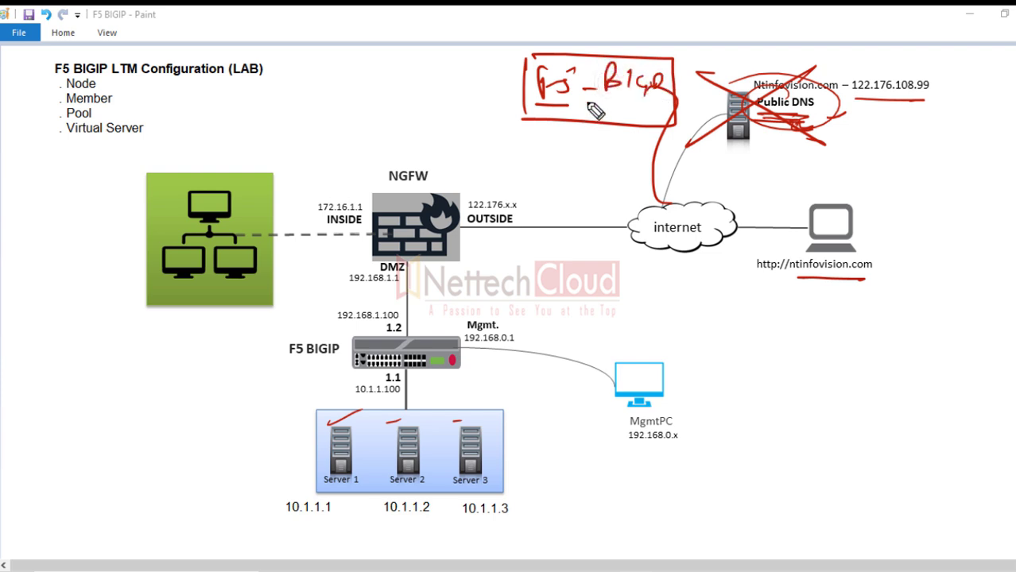
mouse_move(595, 111)
left_mouse_down()
mouse_move(640, 111)
mouse_move(595, 103)
mouse_move(623, 135)
left_mouse_up()
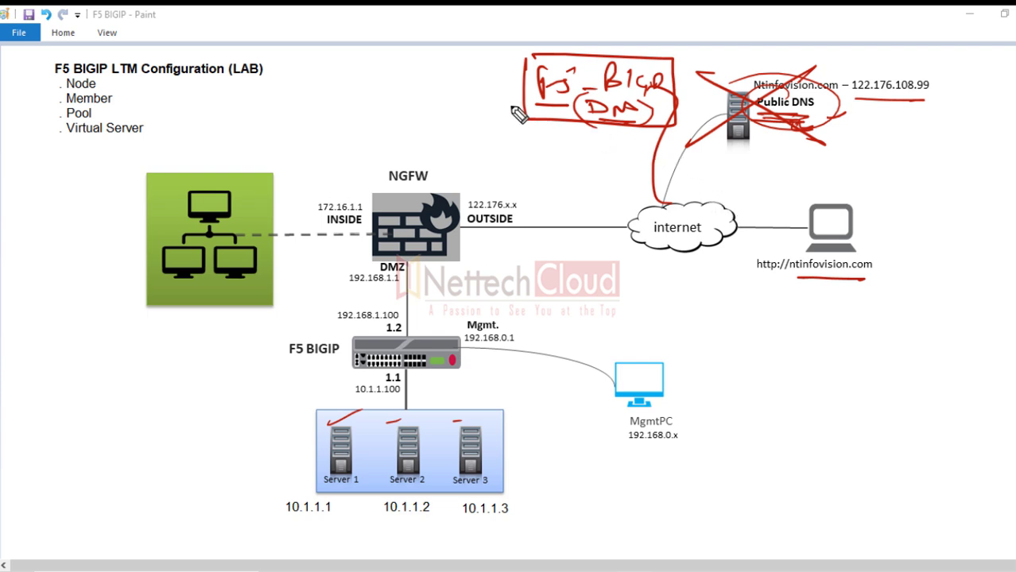
Step: Add short red marks beside the hand-drawn F5 BIGIP DNS box and beside the client's ntinfovision.com URL
left_click_drag(479, 89, 499, 84)
left_click_drag(476, 95, 501, 93)
mouse_move(895, 257)
left_mouse_down()
mouse_move(918, 250)
mouse_move(883, 261)
left_mouse_up()
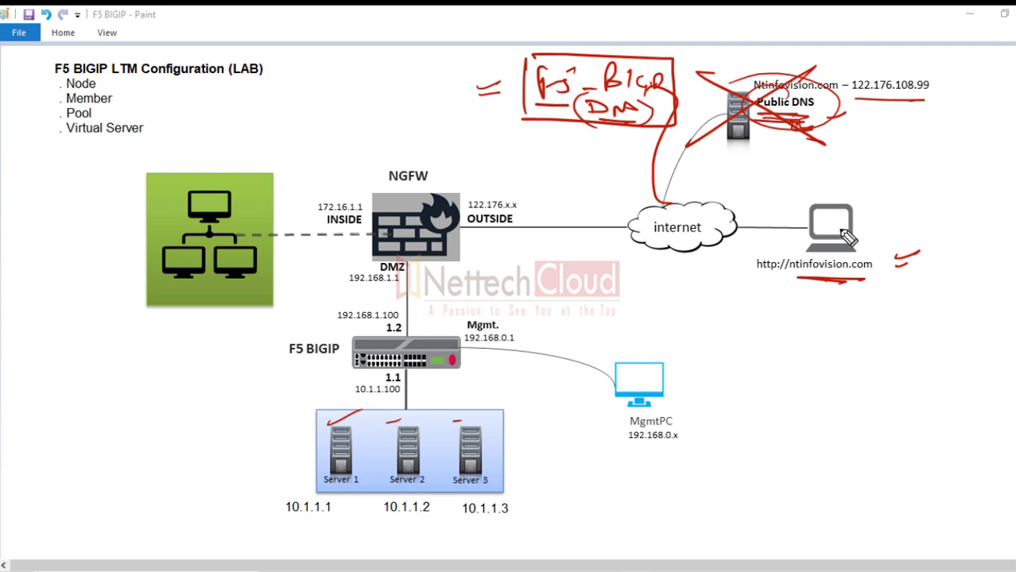
left_click_drag(480, 81, 496, 79)
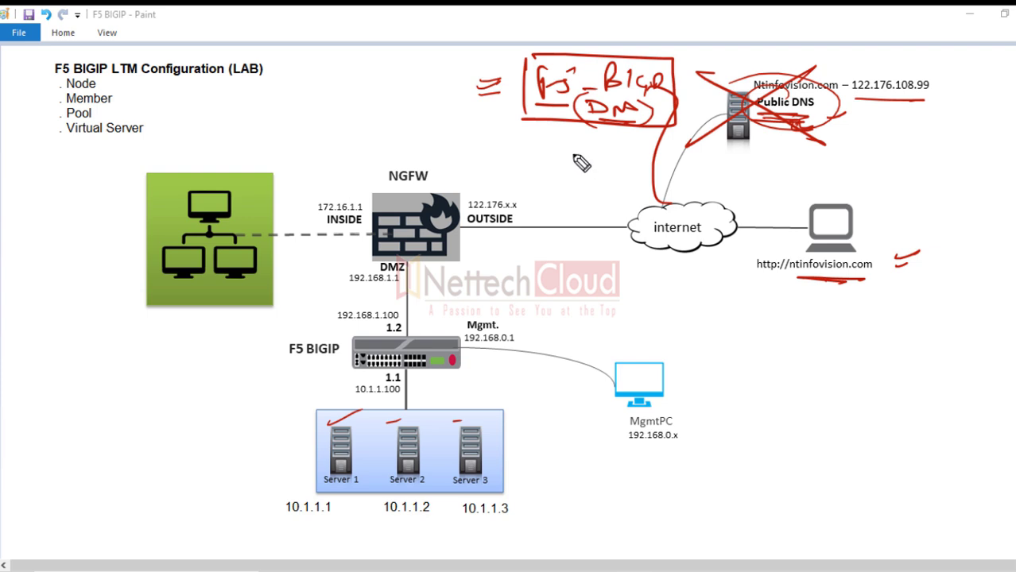
Step: Write a circled, underlined GoDaddy note below the Public DNS address and draw an arrow to it from the internet client
mouse_move(868, 117)
left_mouse_down()
mouse_move(841, 119)
mouse_move(891, 143)
mouse_move(928, 142)
mouse_move(942, 155)
mouse_move(876, 148)
mouse_move(939, 155)
left_mouse_up()
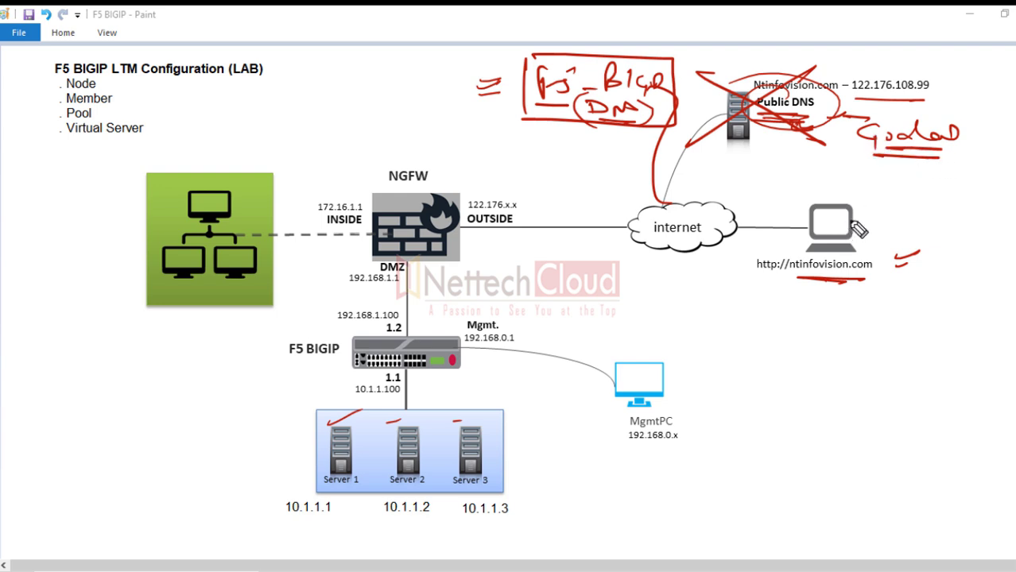
left_click_drag(874, 100, 877, 102)
left_click_drag(824, 192, 834, 148)
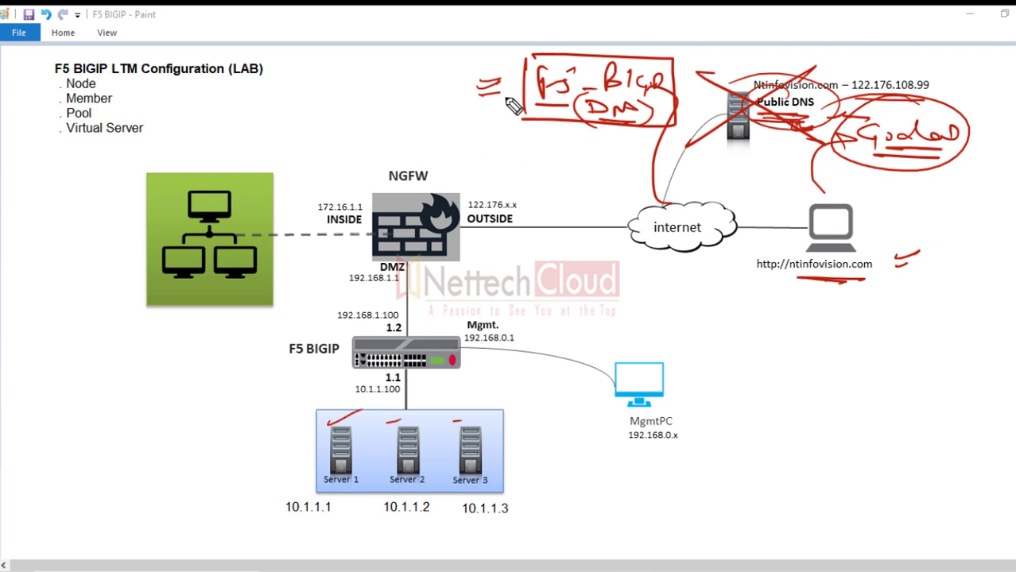
Step: Tick the F5 BIGIP DNS box, circle and underline the F5 BIGIP label, and write an underlined ASM note linked to the device
left_click_drag(480, 70, 503, 66)
left_click_drag(294, 363, 322, 367)
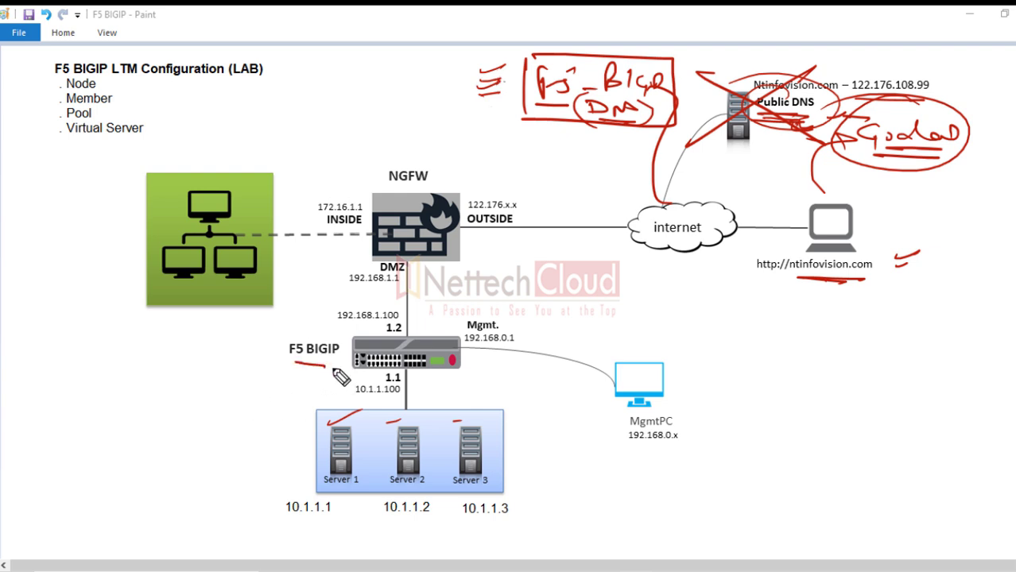
left_click_drag(338, 325, 364, 358)
mouse_move(461, 359)
left_mouse_down()
mouse_move(560, 372)
mouse_move(571, 394)
mouse_move(595, 348)
mouse_move(629, 372)
left_mouse_up()
left_click_drag(528, 393, 631, 395)
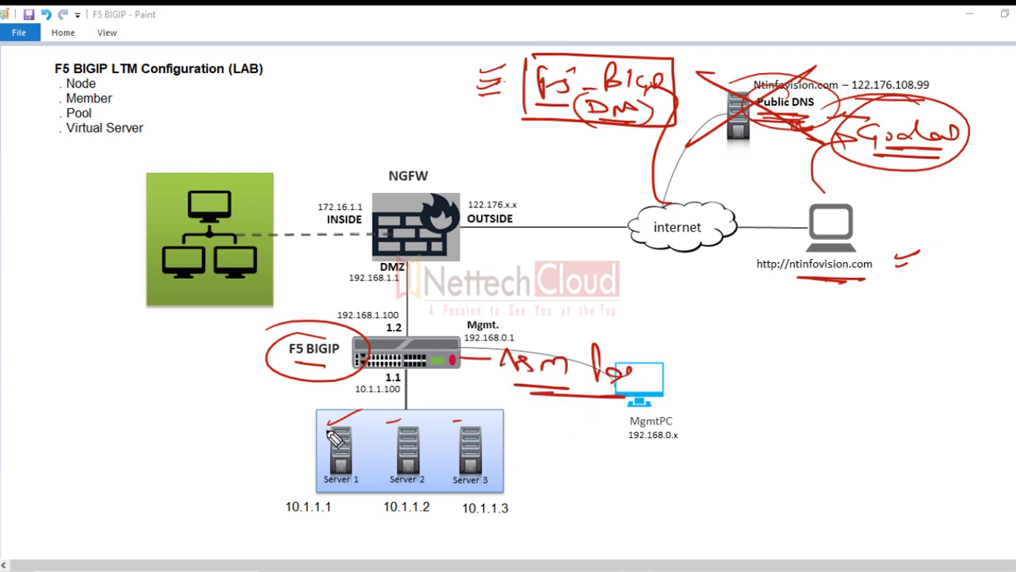
Step: Mark the three servers again, circle the ASM note and draw an arrow down towards the F5 BIGIP device
left_click_drag(324, 428, 451, 426)
left_click_drag(449, 429, 460, 429)
mouse_move(579, 351)
left_mouse_down()
mouse_move(652, 390)
mouse_move(543, 397)
left_mouse_up()
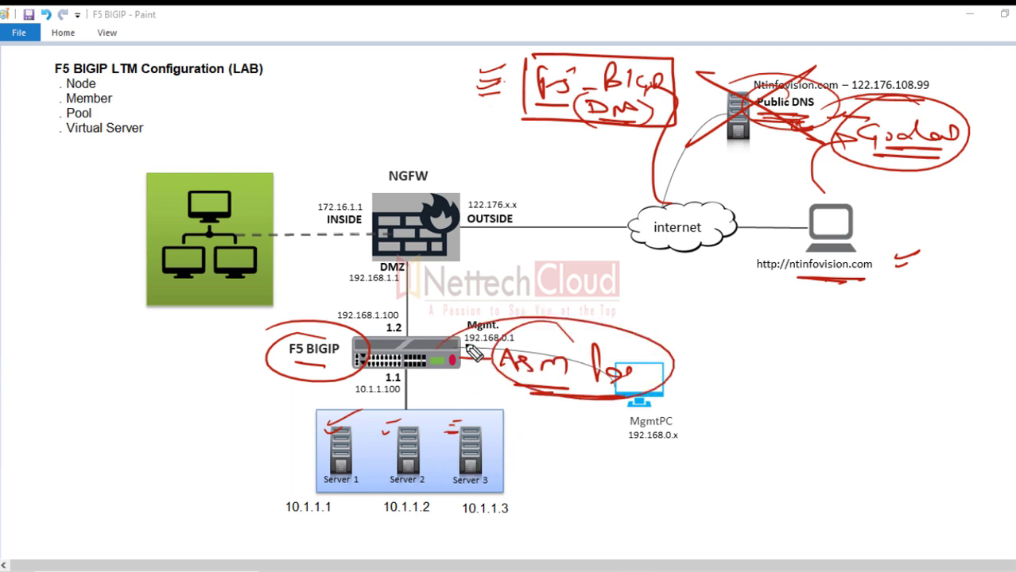
left_click_drag(469, 283, 482, 311)
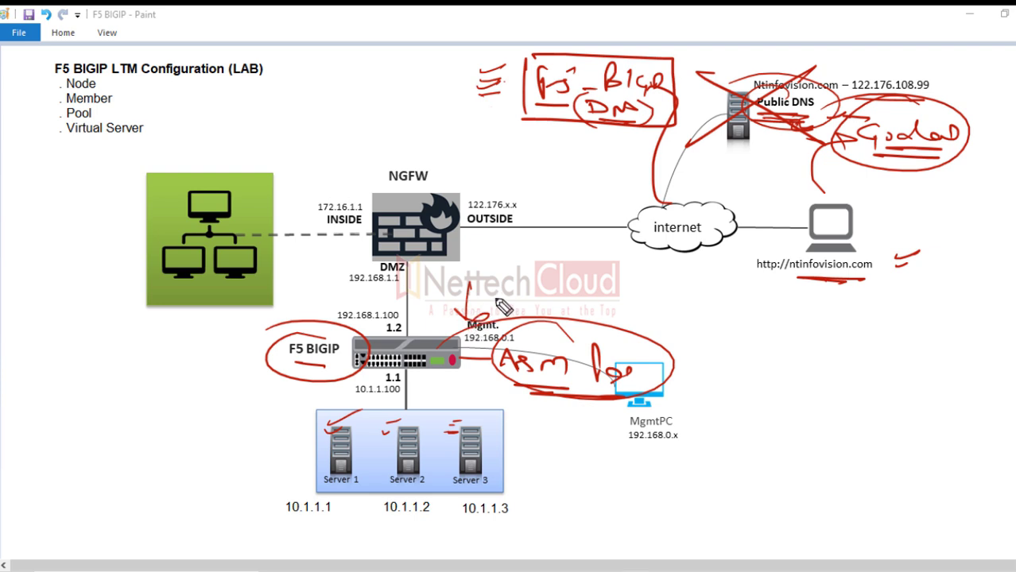